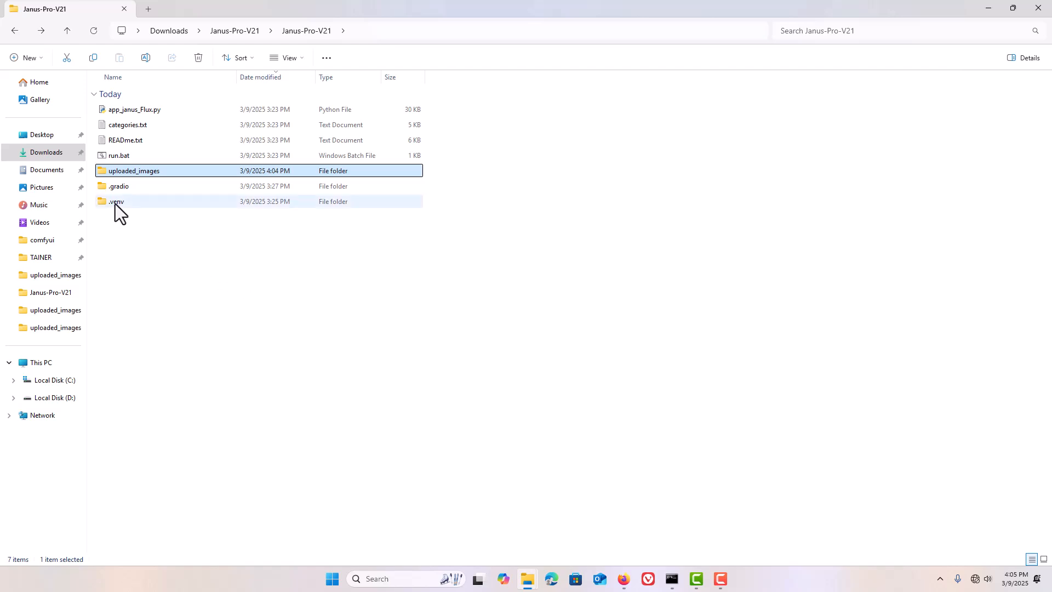
Examine the Janus-Pro-V21 folder, including run.bat, uploaded_images, extra_files and transfer-saved, and return to the main folder
mouse_move(118, 205)
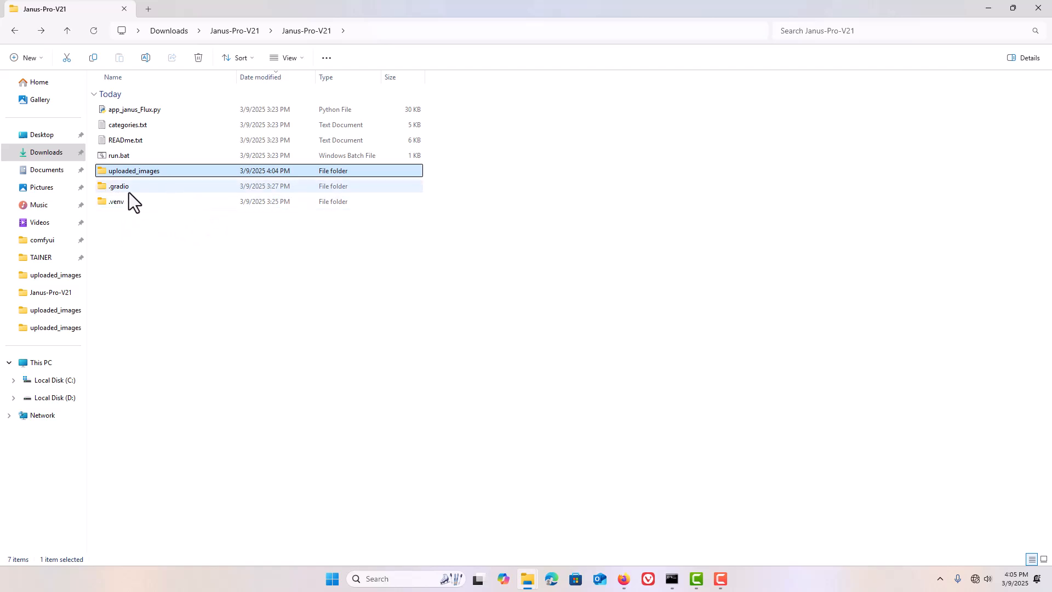
mouse_move(116, 156)
left_click(116, 157)
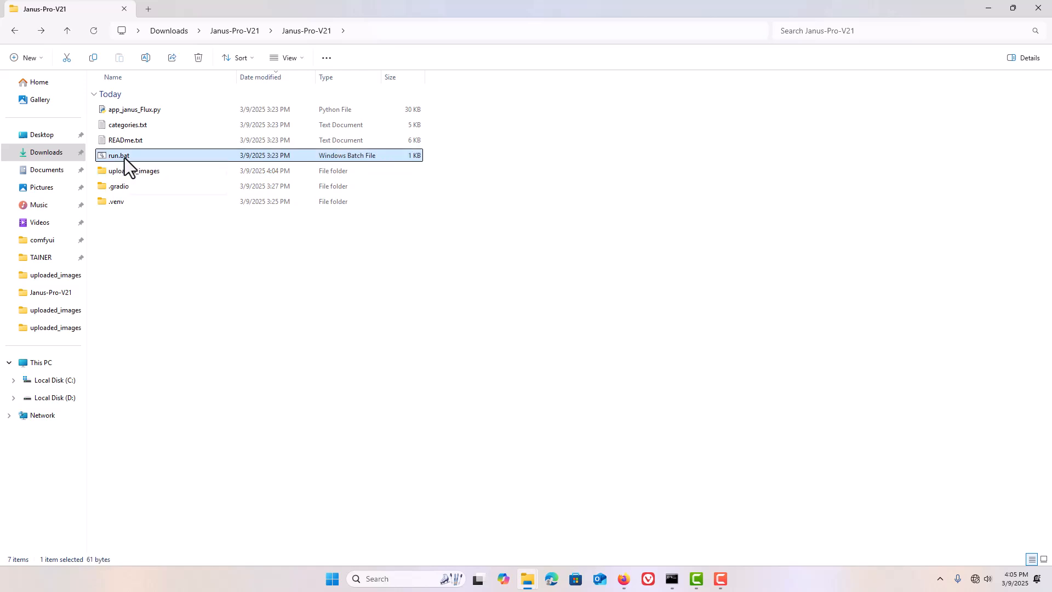
mouse_move(124, 157)
double_click(114, 171)
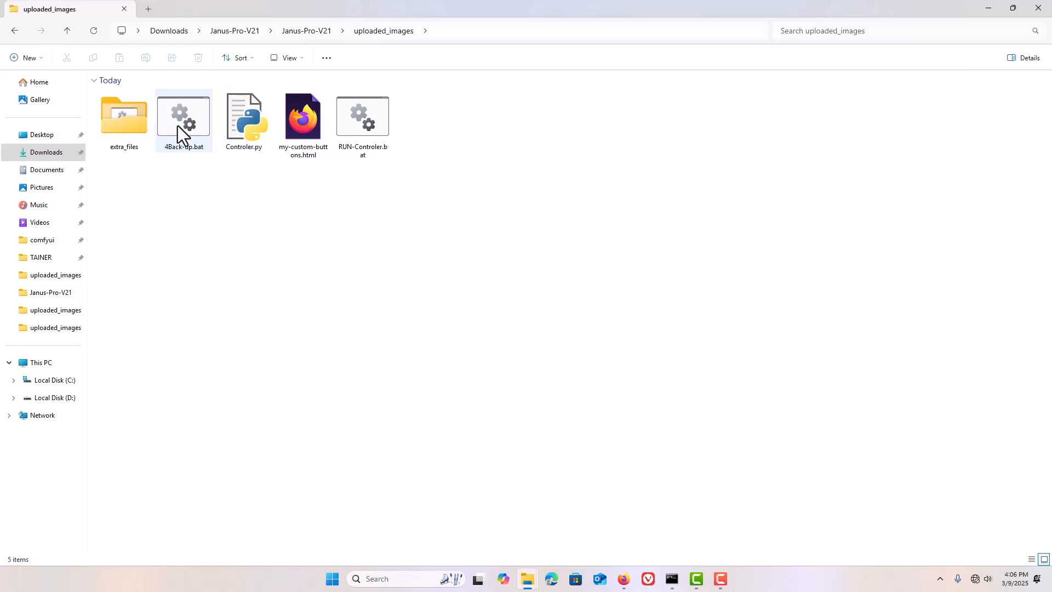
double_click(130, 127)
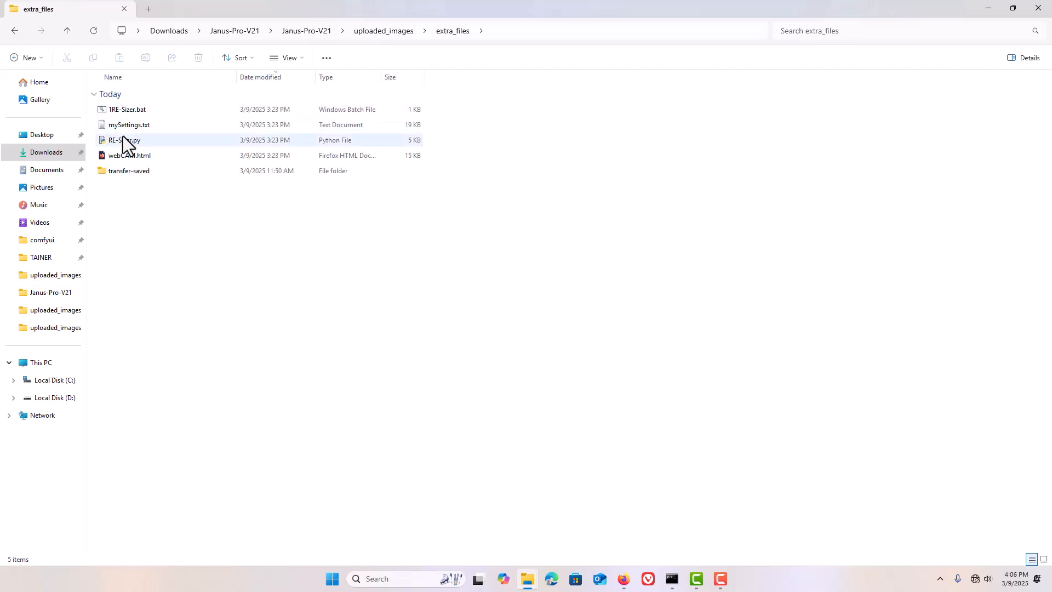
left_click(126, 169)
double_click(126, 169)
left_click(19, 33)
left_click(18, 33)
left_click(19, 33)
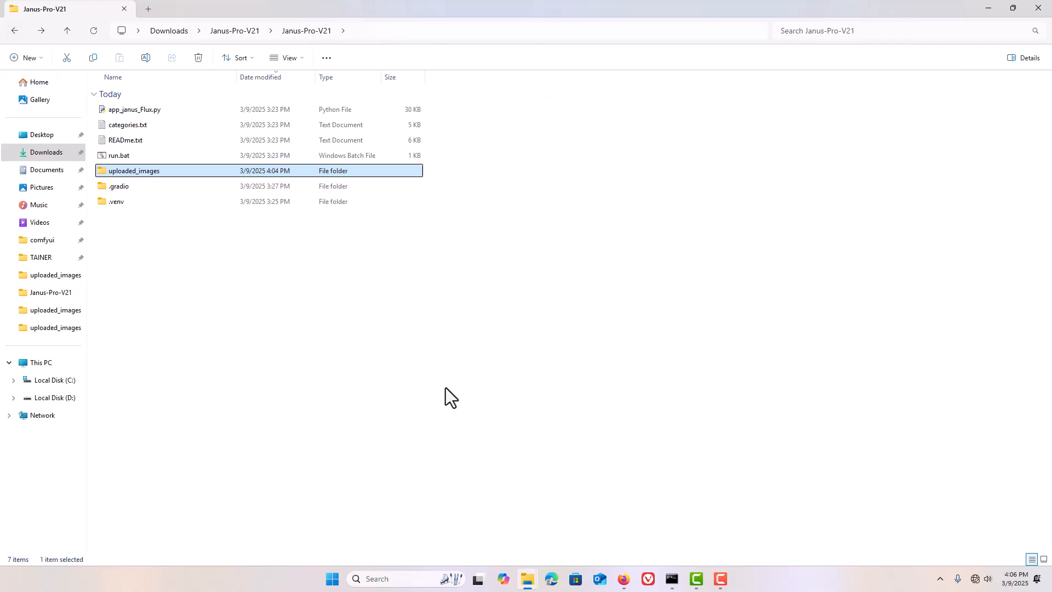
Switch to Firefox, reload the Janus & WD v3 Tagger page and open the file upload dialog for images
left_click(623, 581)
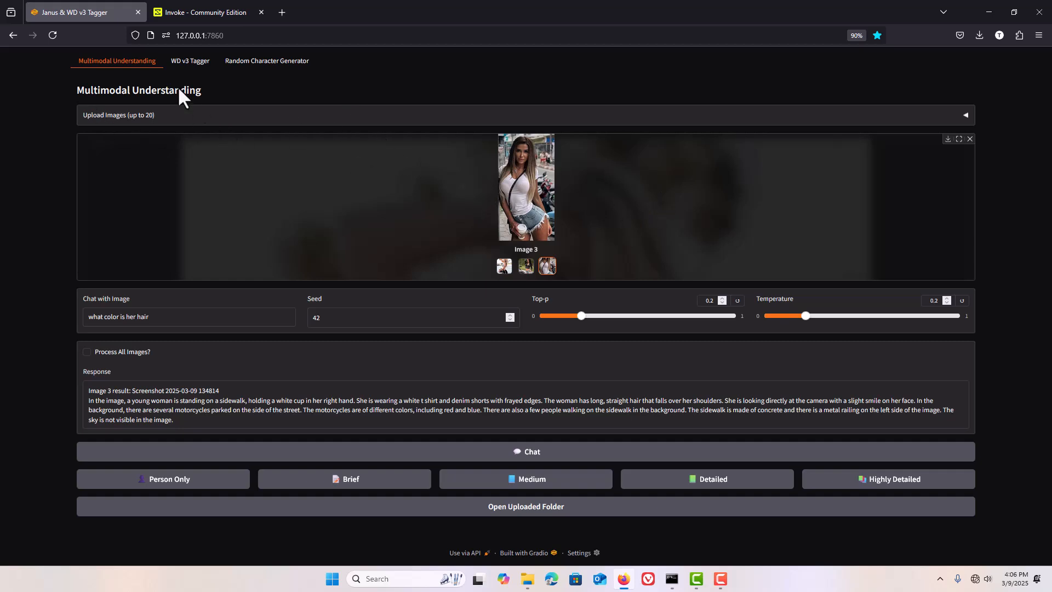
left_click(57, 34)
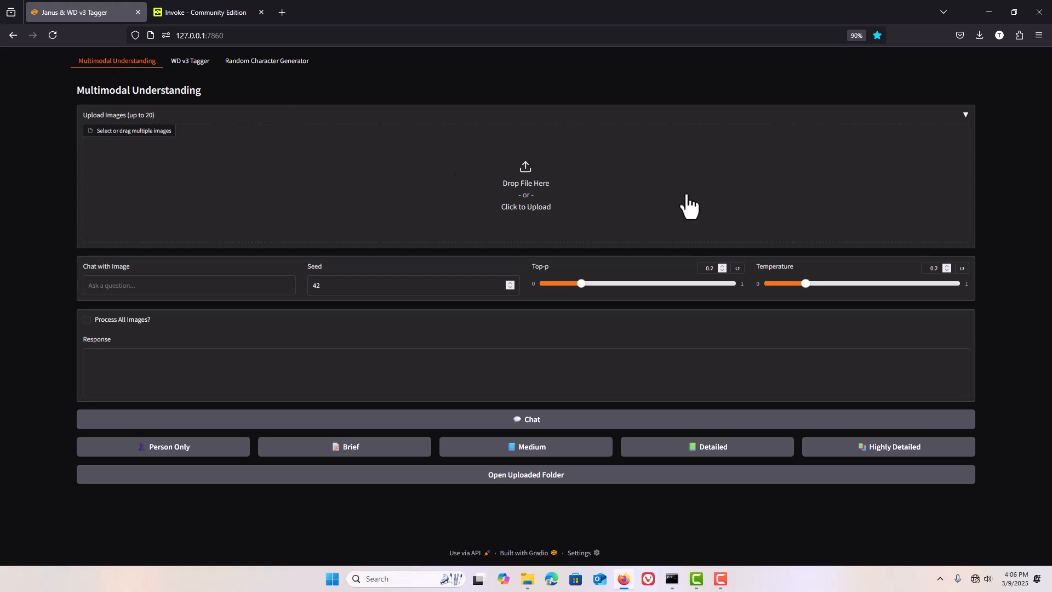
left_click(525, 190)
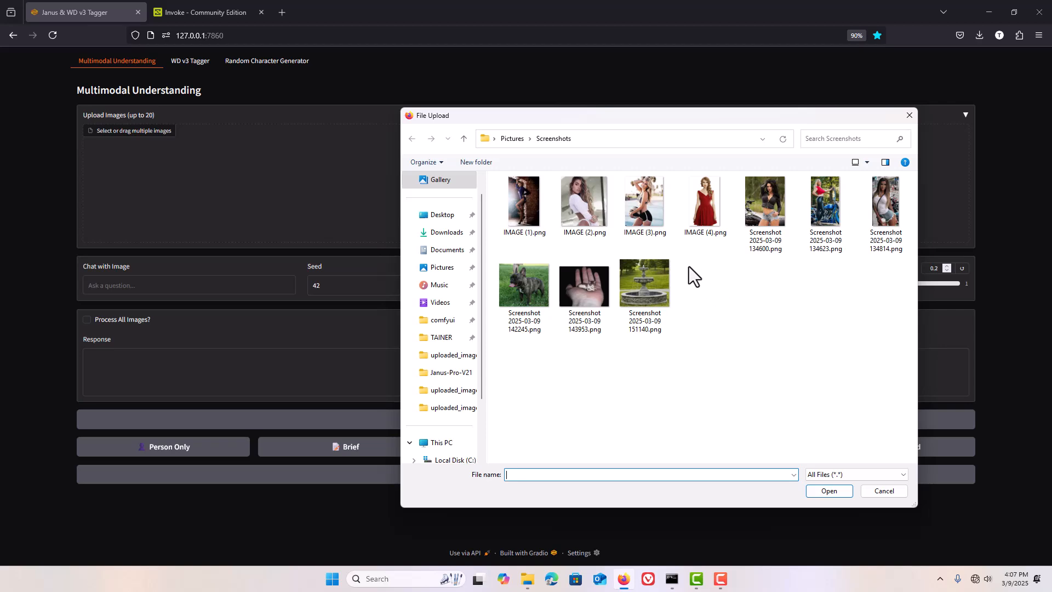
Snip the area around the fountain thumbnail and delete the resulting Screenshot 2025-03-09 160720.png
key("super+shift+s")
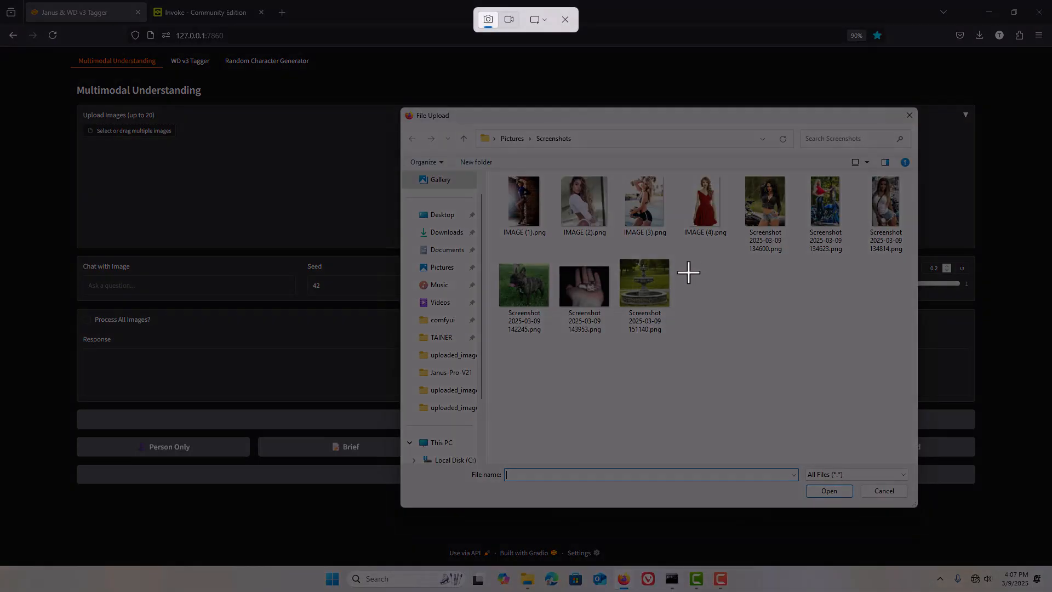
left_click_drag(685, 251, 618, 317)
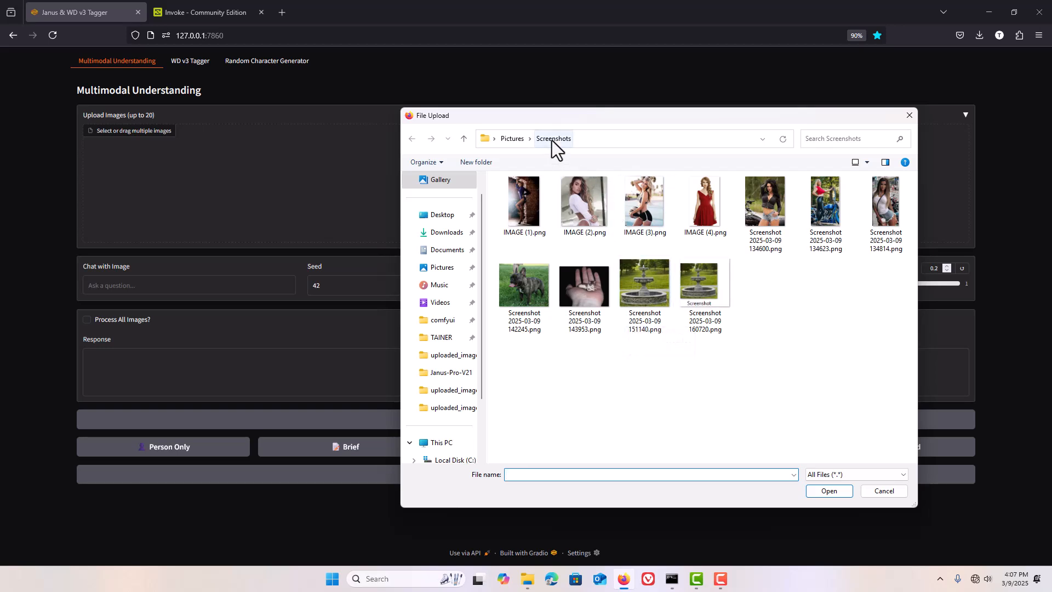
left_click(706, 283)
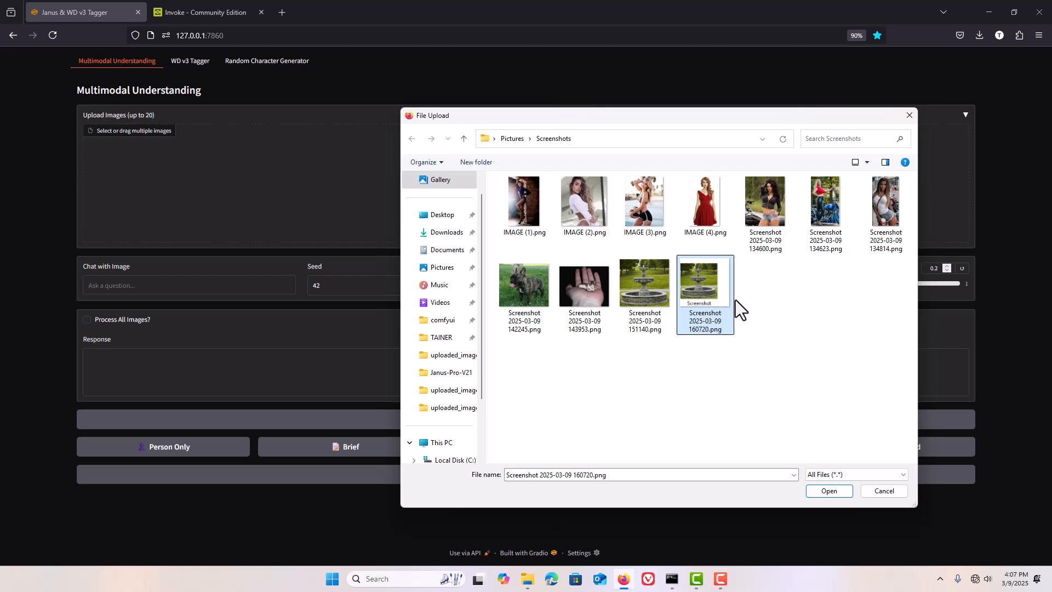
key("Delete")
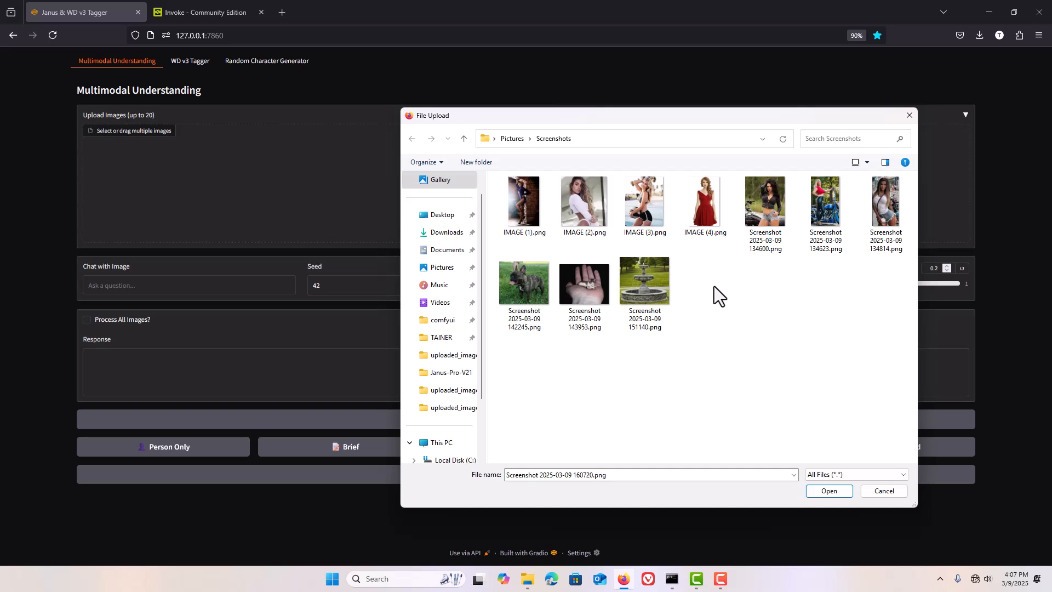
Upload IMAGE (2).png, IMAGE (3).png and Screenshot 2025-03-09 134600.png from the Screenshots folder
left_click(579, 193)
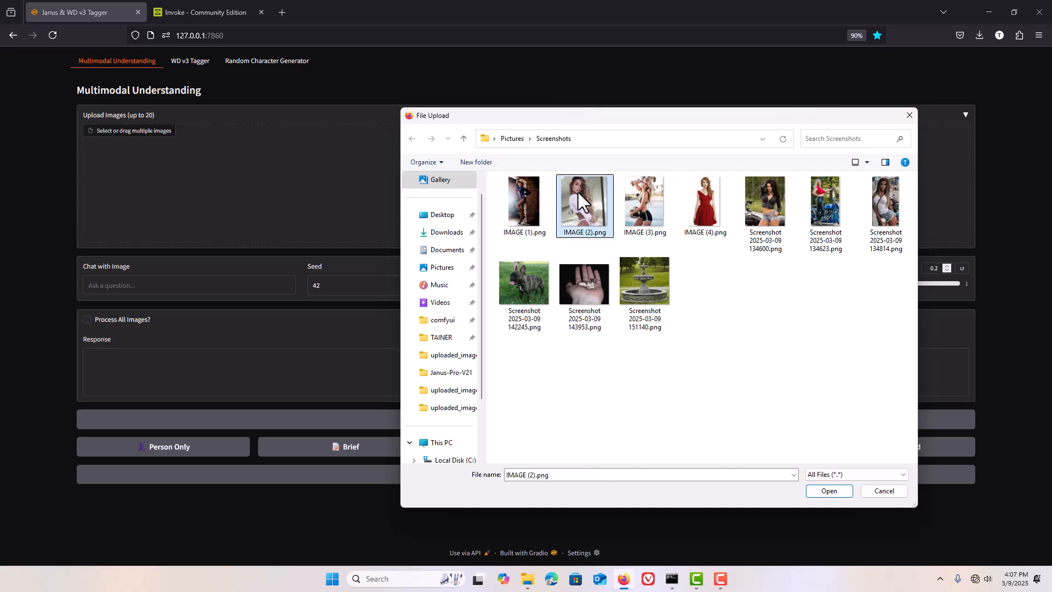
left_click(647, 203, "ctrl")
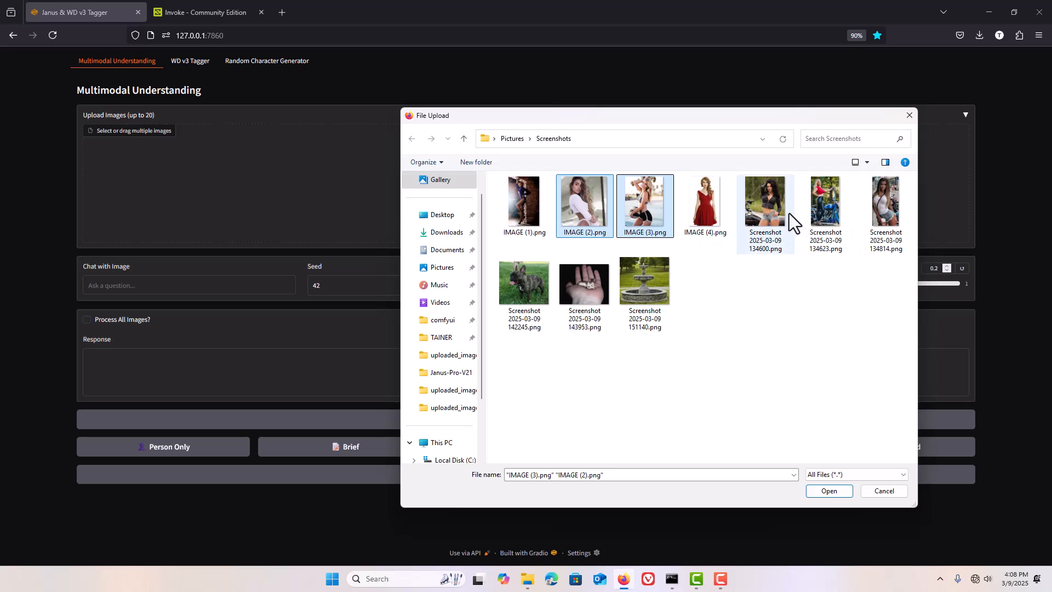
left_click(703, 203, "ctrl")
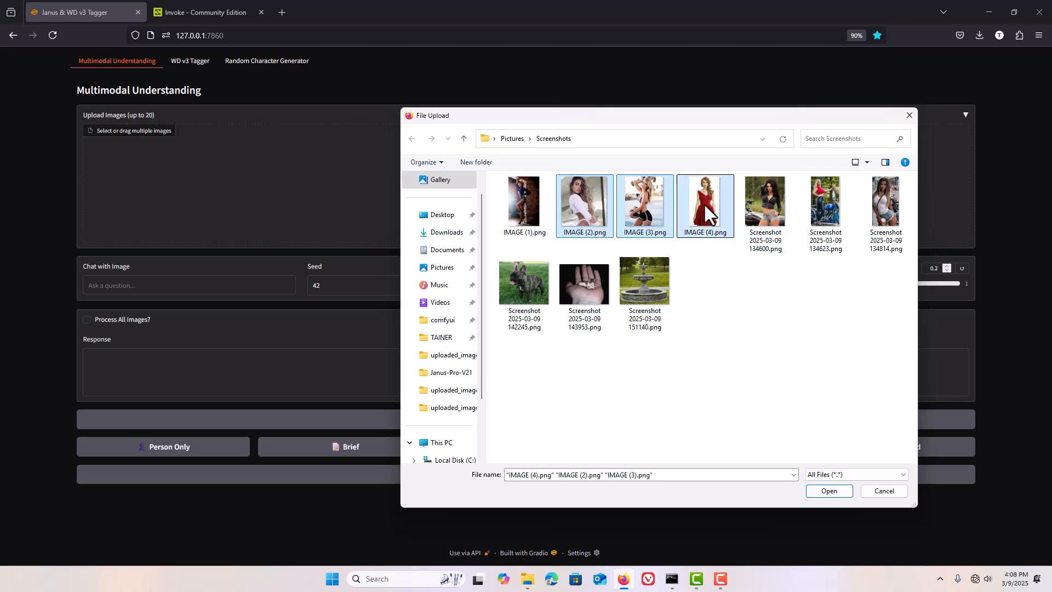
left_click(703, 203, "ctrl")
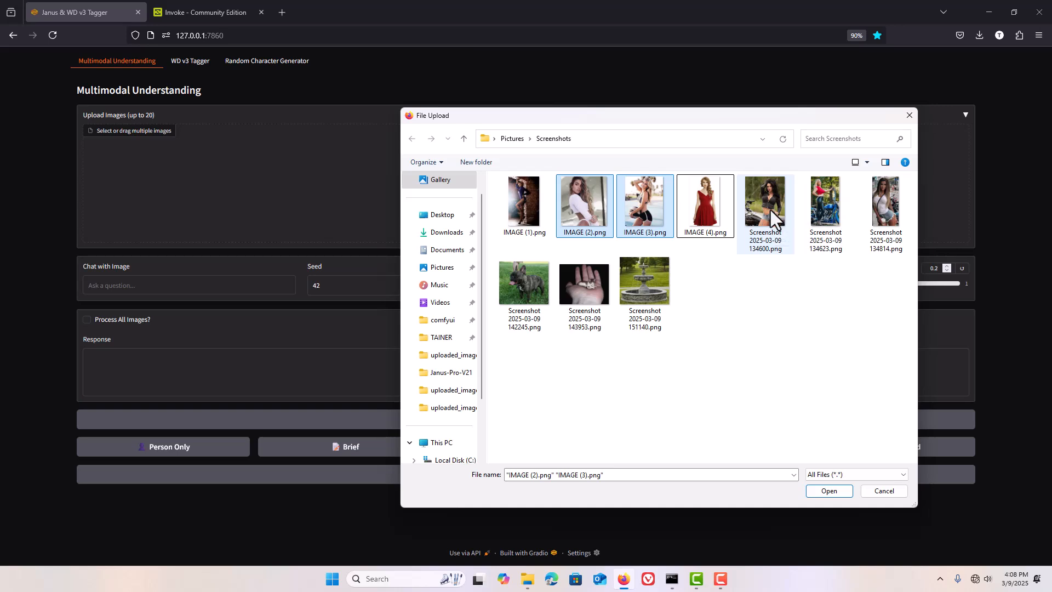
left_click(771, 210, "ctrl")
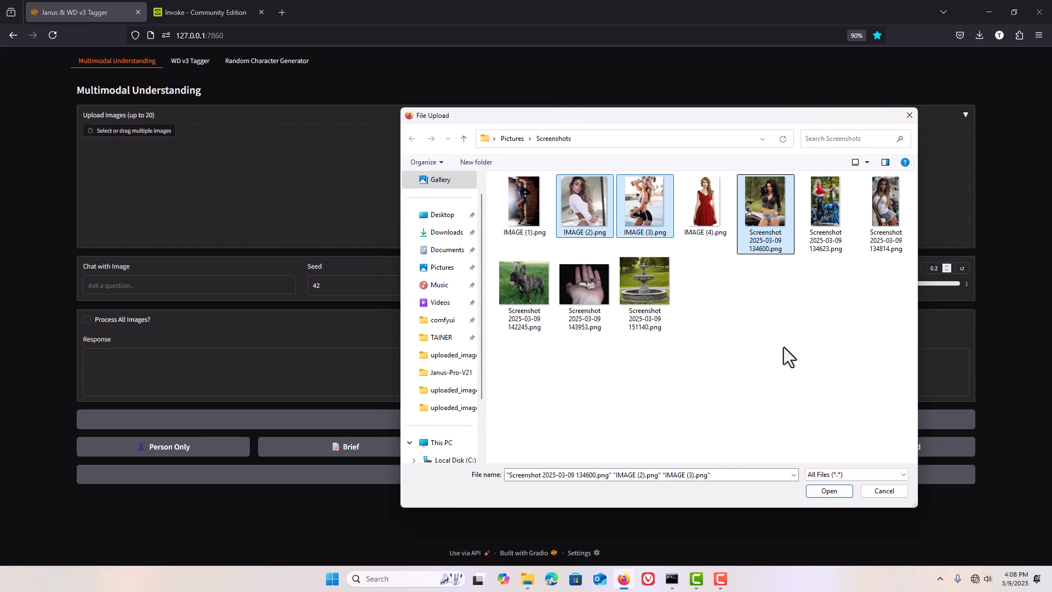
left_click(819, 488)
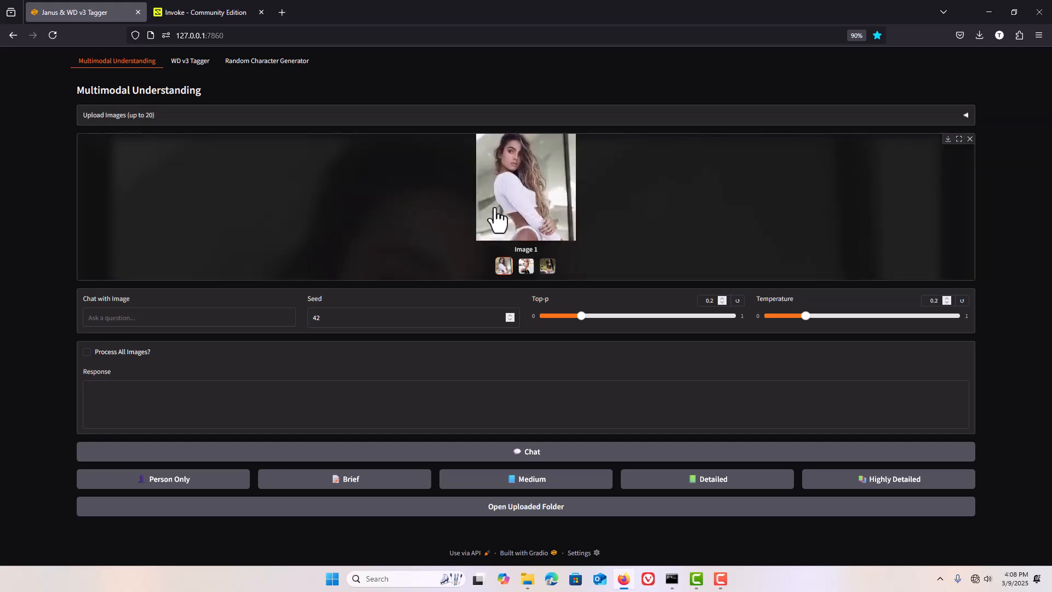
Flip through the uploaded images, and ask the chat "what color is her hair" about Image 2
left_click(529, 265)
key("Right")
key("Left")
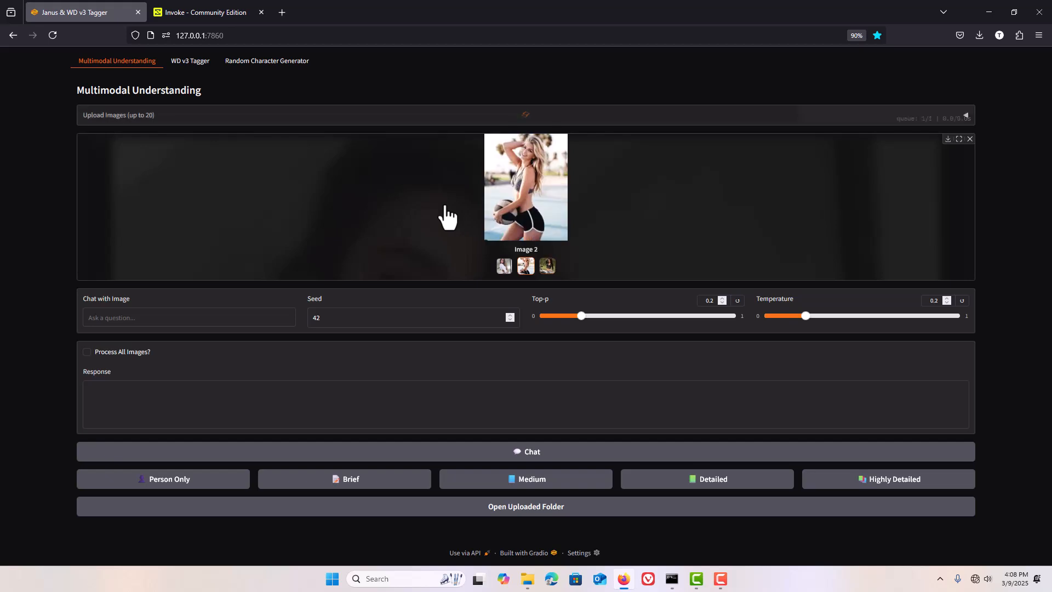
key("Left")
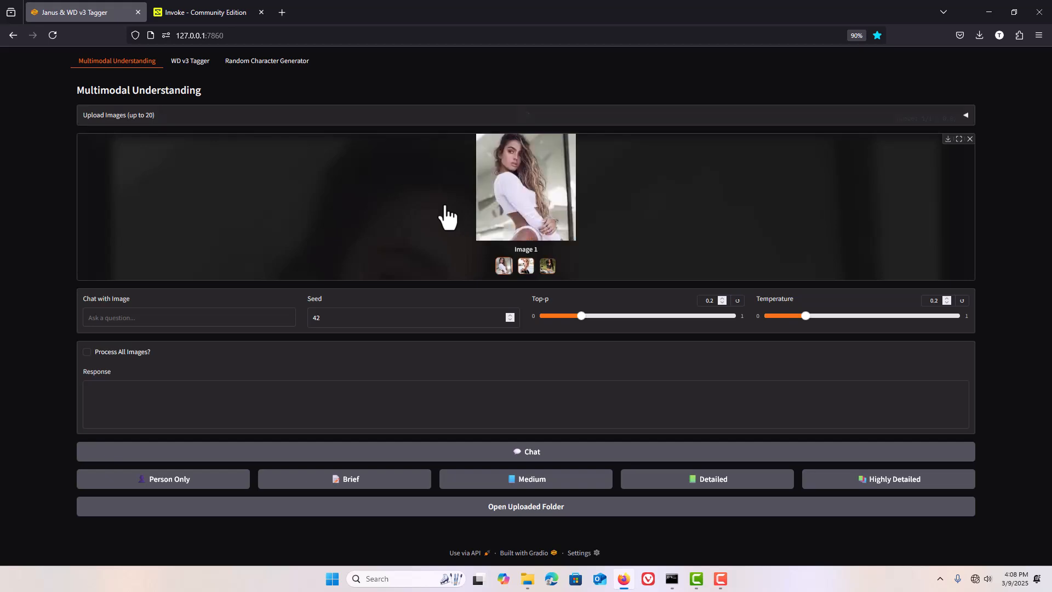
left_click(528, 267)
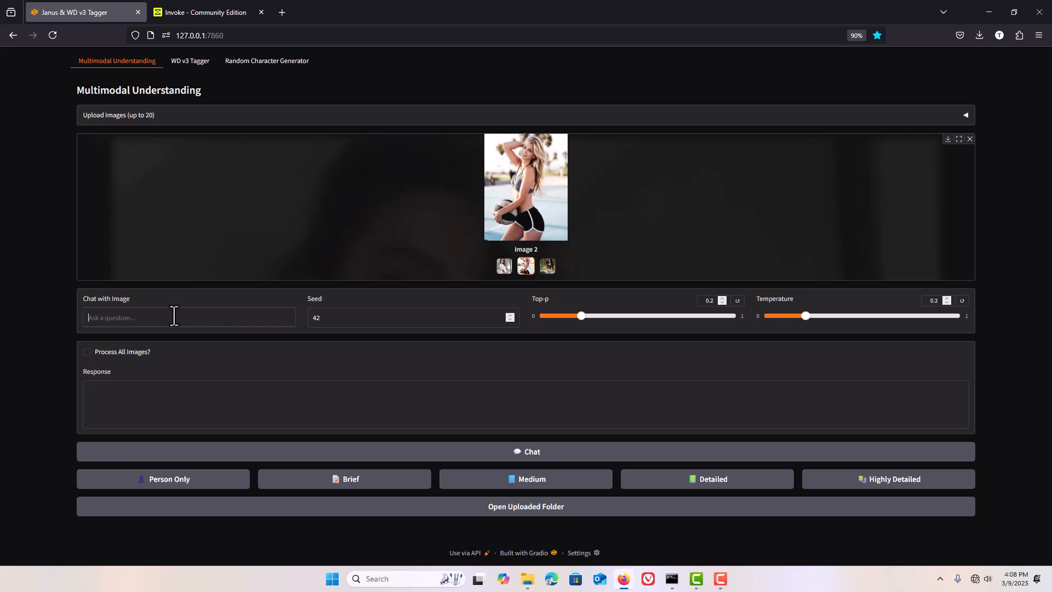
type("what color is her hair")
left_click(403, 455)
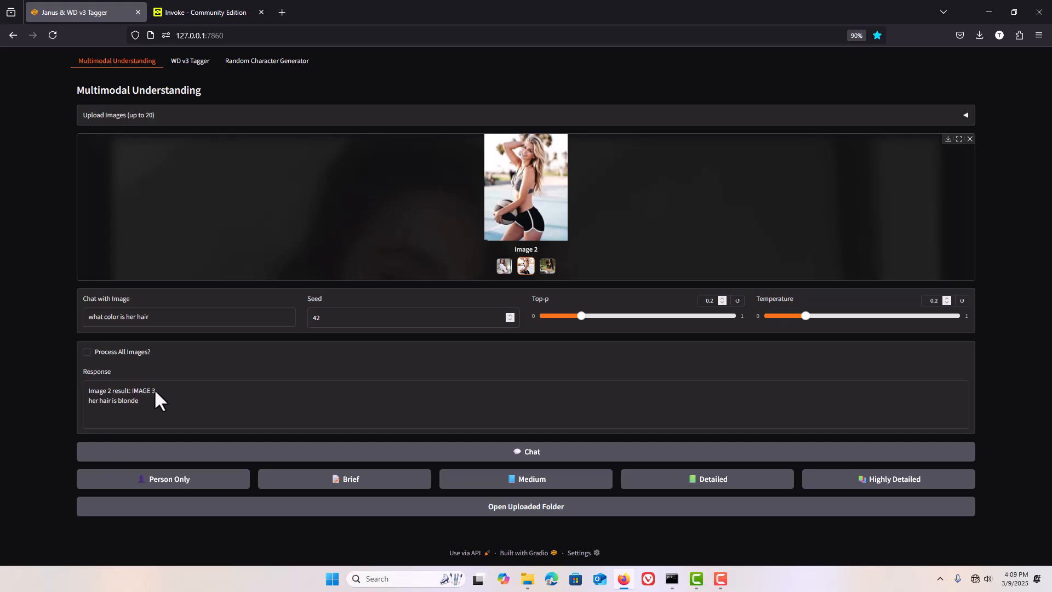
Run the same hair color question on Image 3 and reselect Image 2 in the gallery
left_click(547, 267)
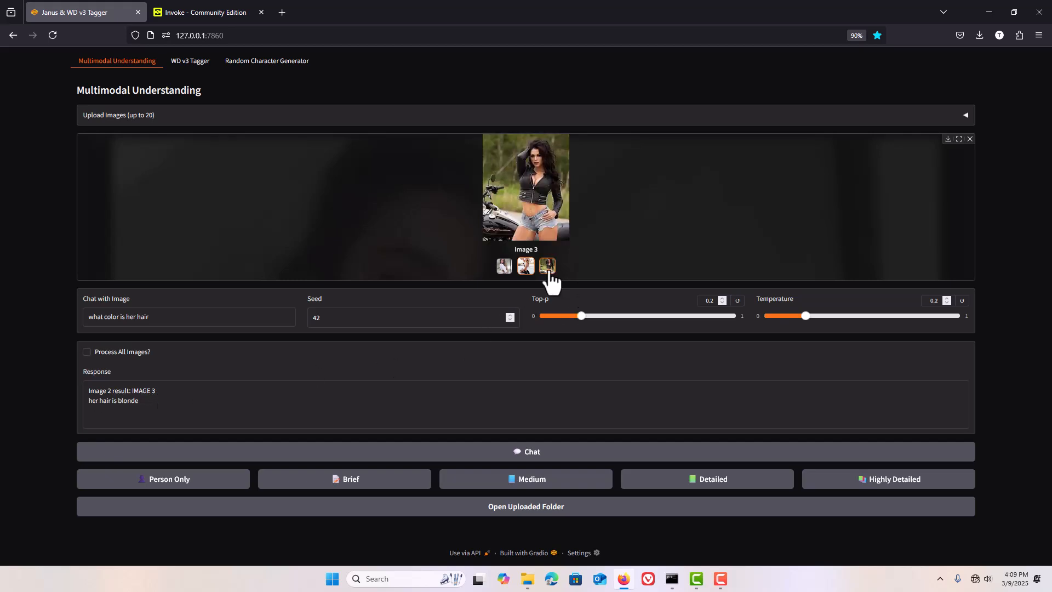
left_click(395, 456)
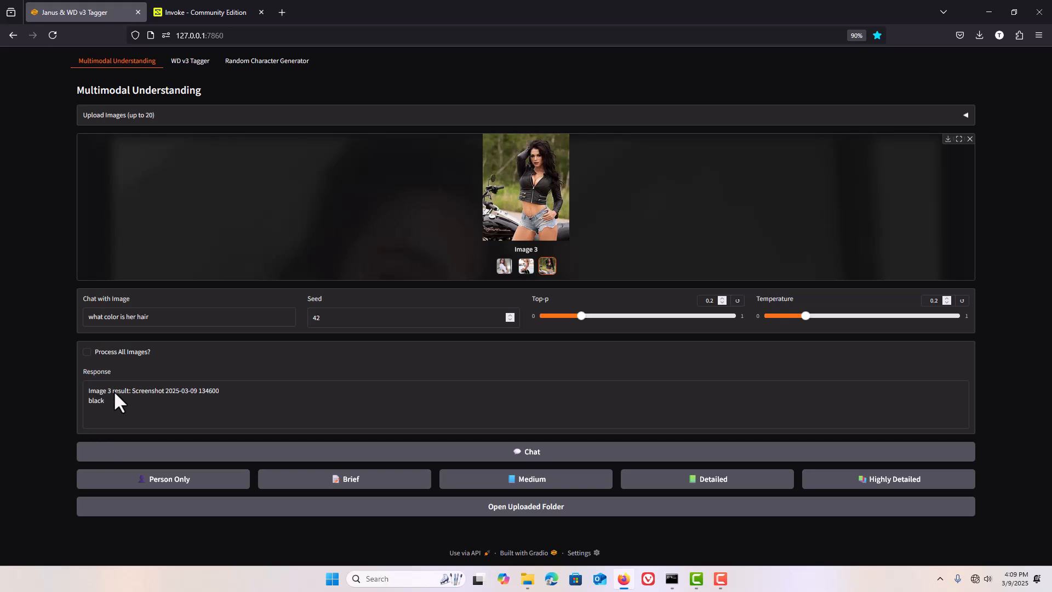
left_click(521, 271)
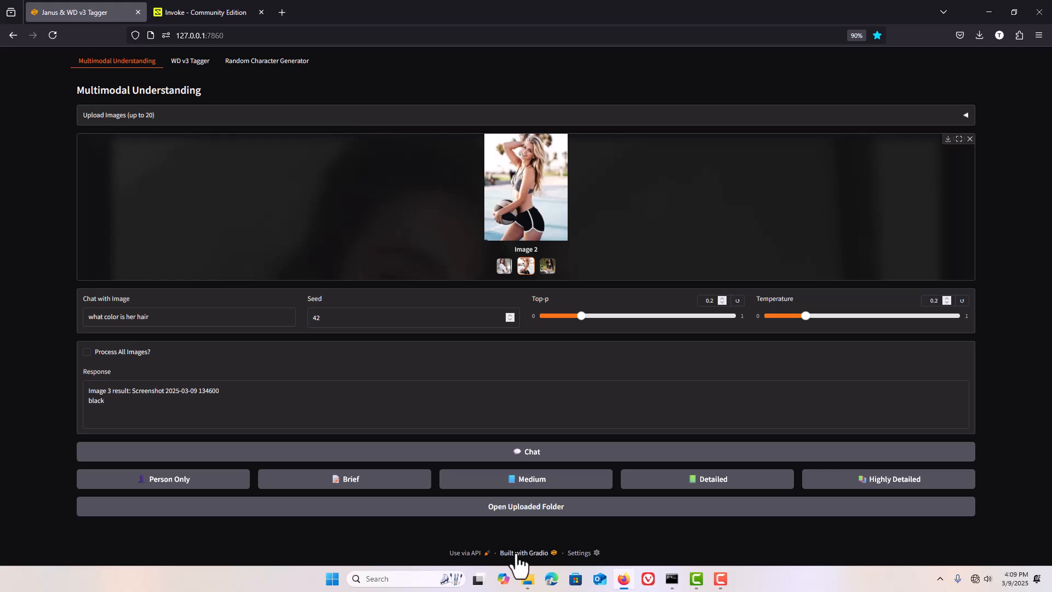
In File Explorer, batch-rename all ten pictures in the Screenshots folder with the base name "image" and undo the rename
mouse_move(526, 579)
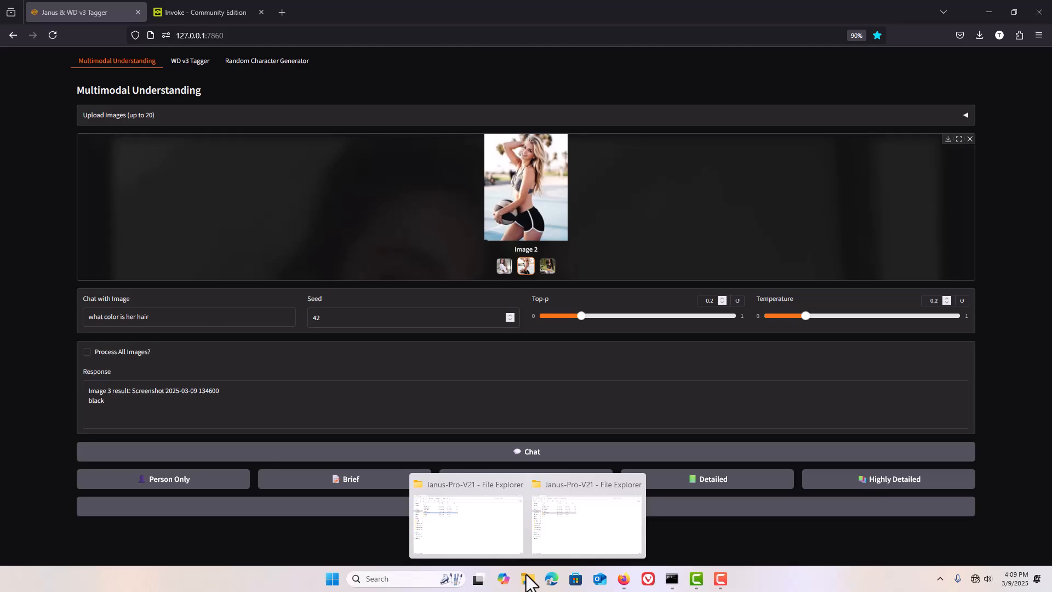
left_click(526, 580)
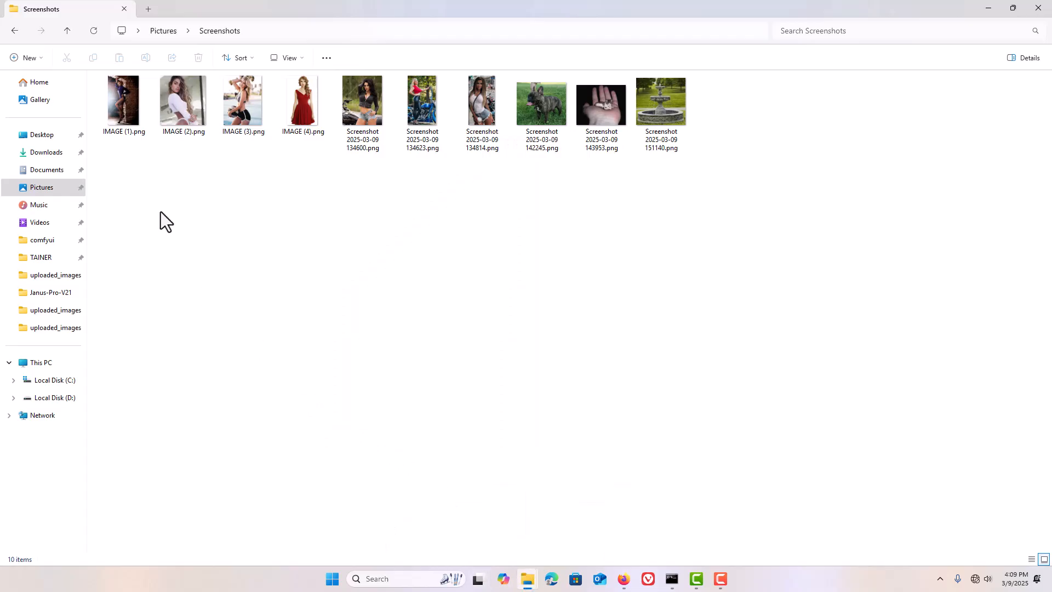
left_click_drag(126, 162, 650, 107)
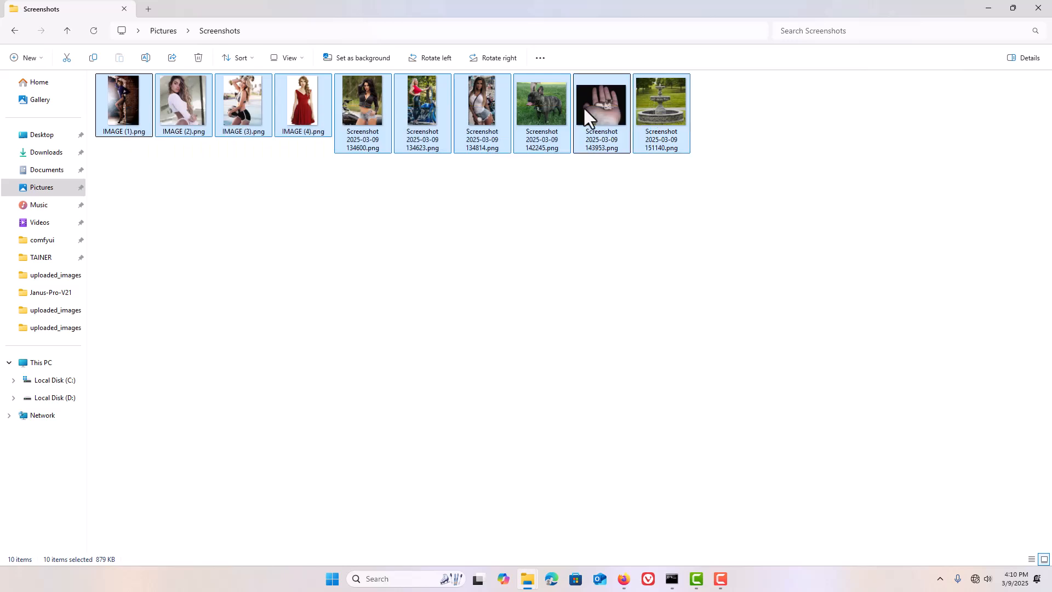
right_click(124, 127)
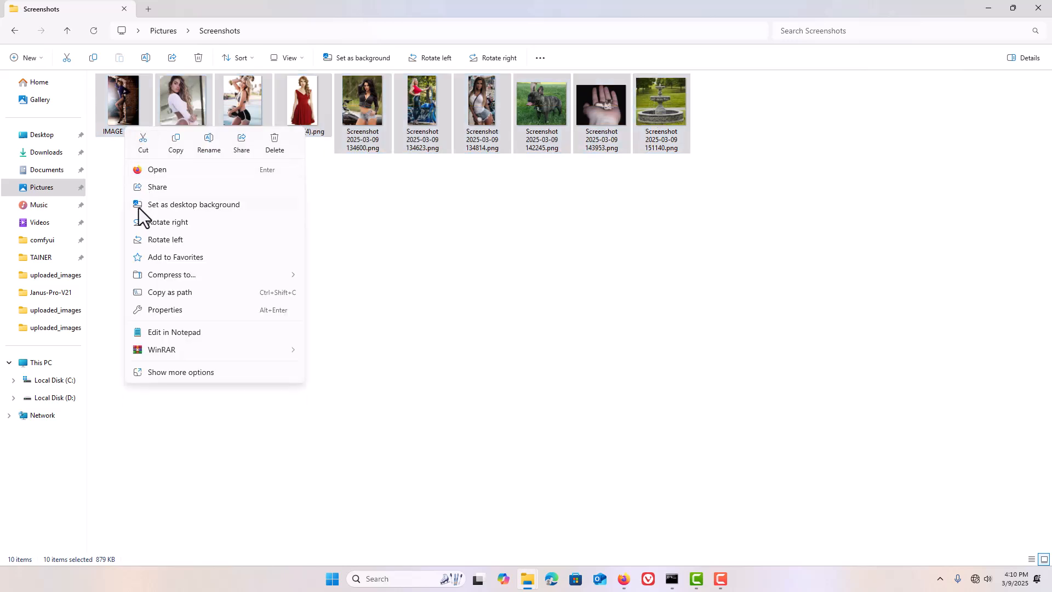
left_click(159, 373)
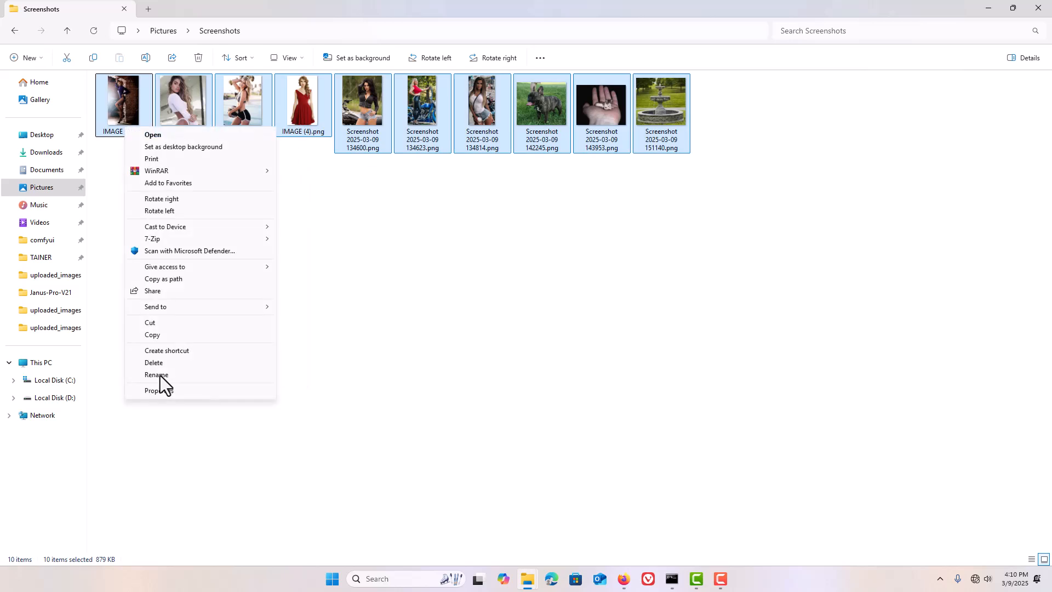
left_click(162, 375)
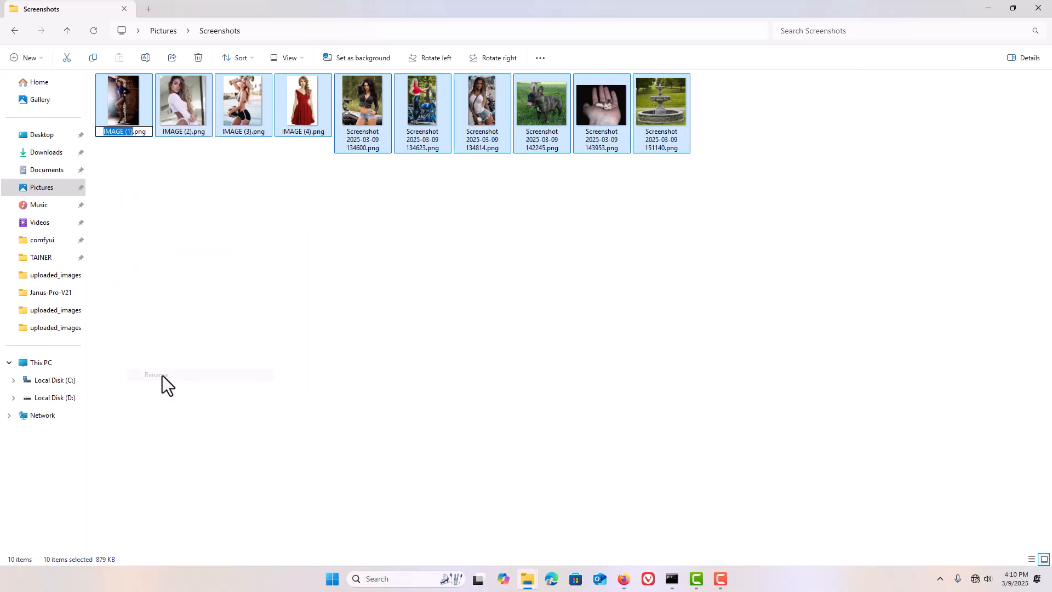
type("image")
key("Return")
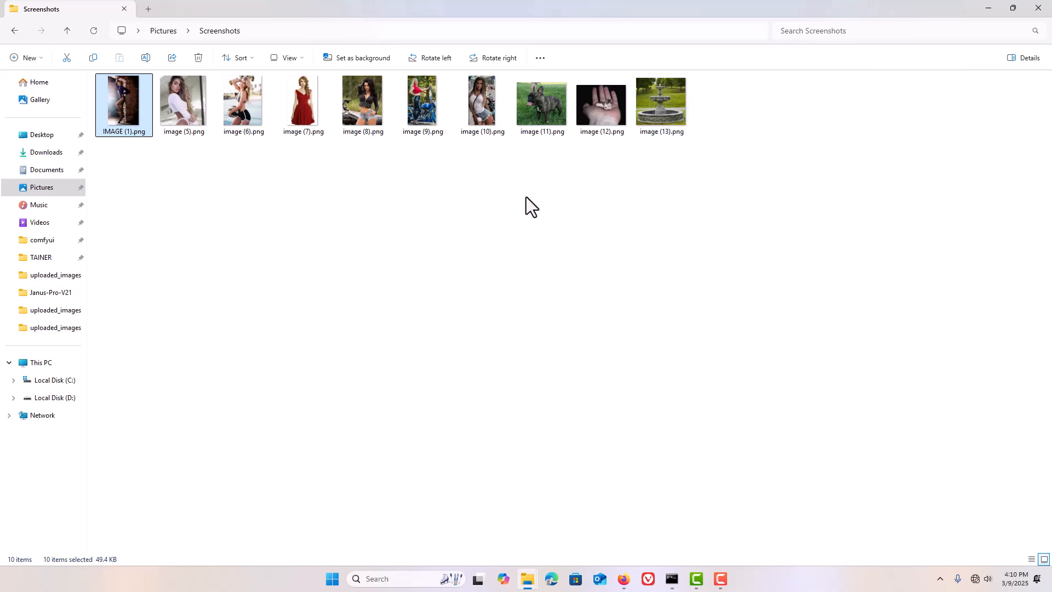
key("ctrl+z")
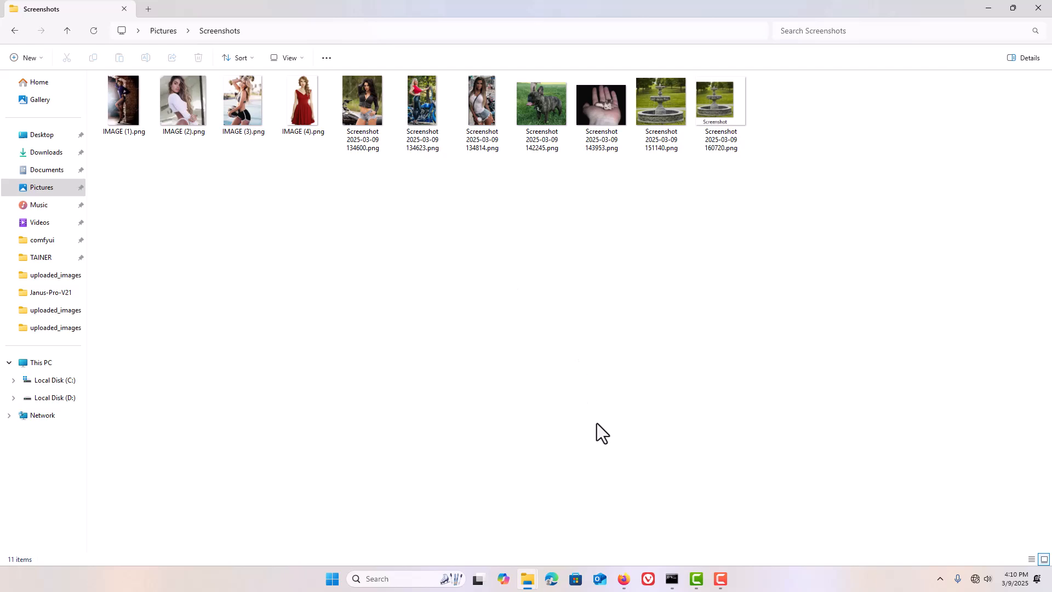
Switch back to Firefox and toggle the Process All Images option on and off again
left_click(625, 578)
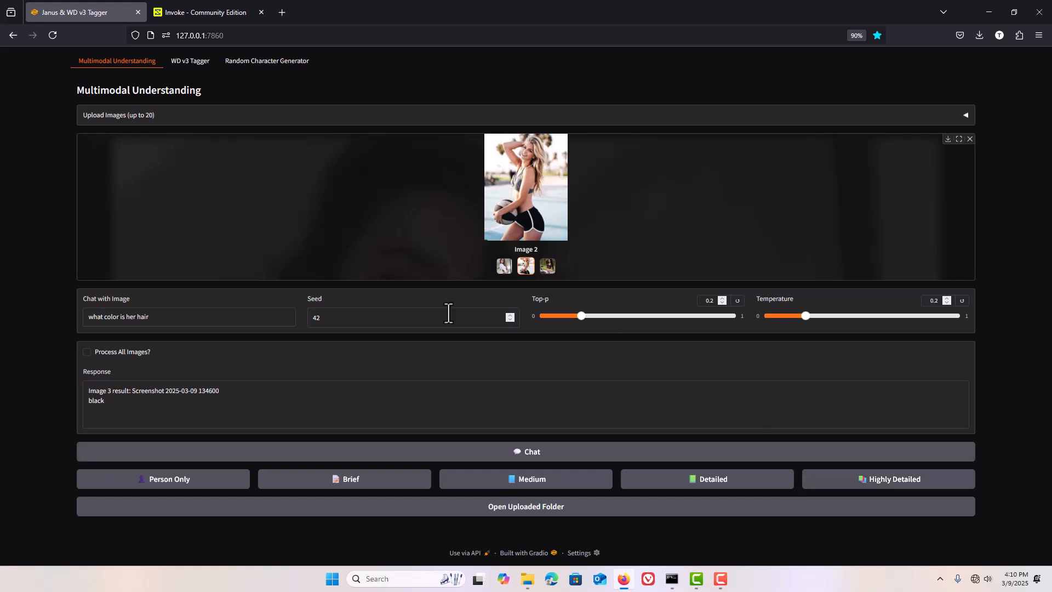
left_click(87, 353)
left_click(86, 353)
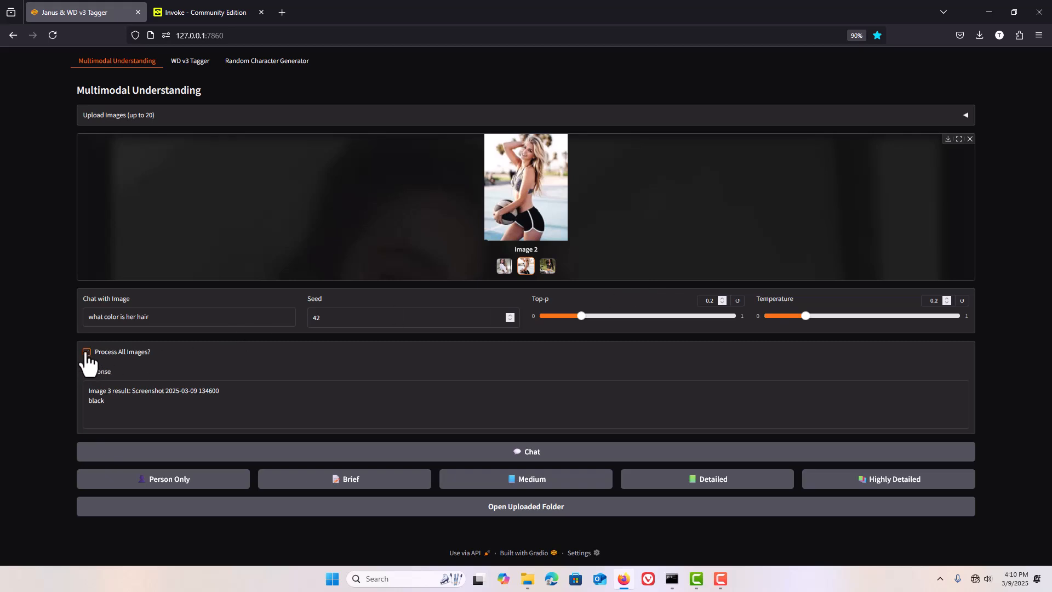
Caption Image 2 with the Person Only, Brief and Medium presets in turn
left_click(167, 481)
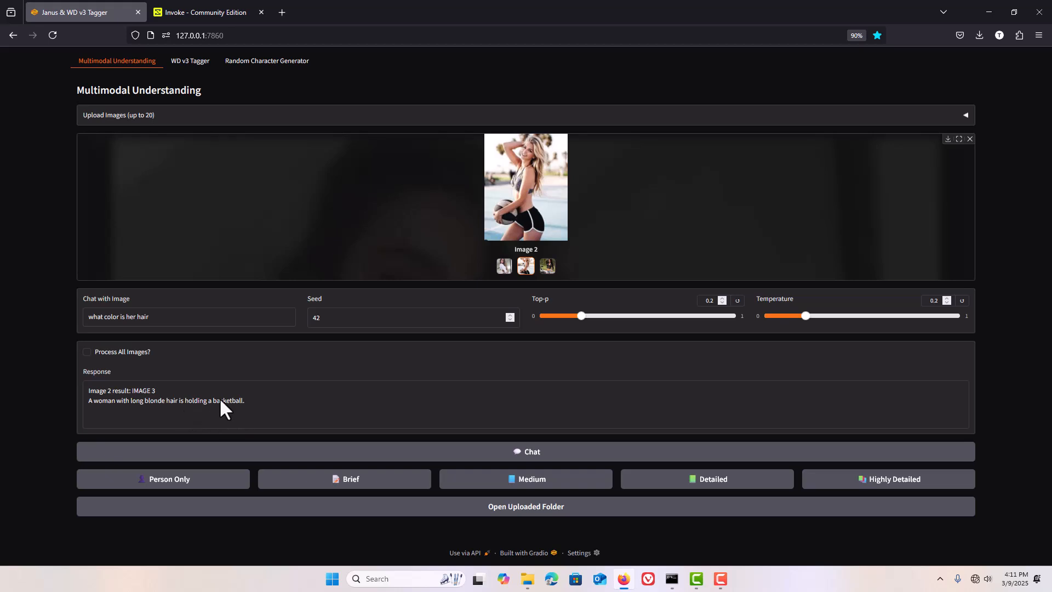
left_click(352, 485)
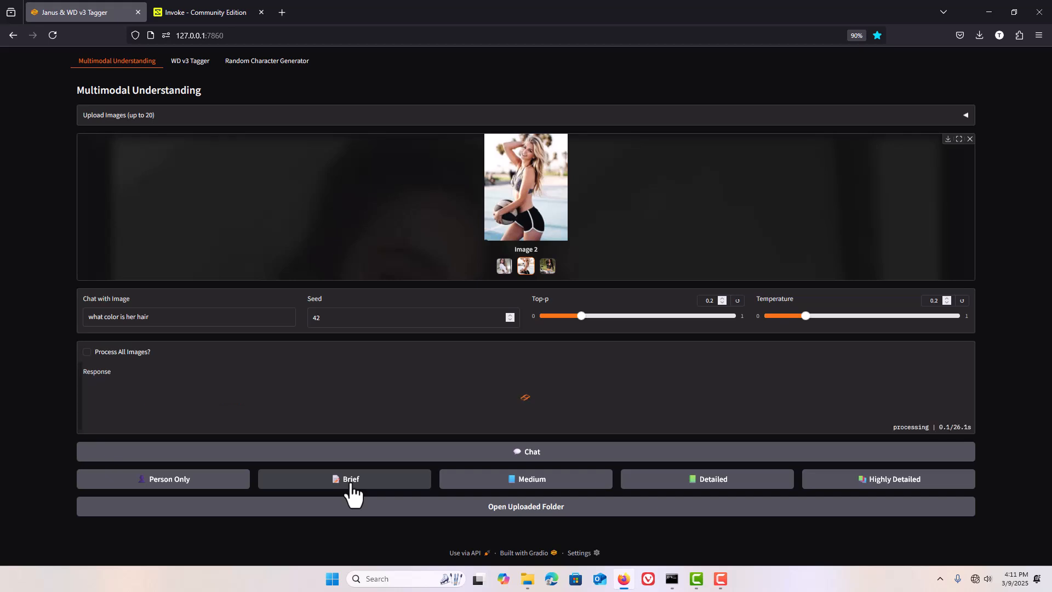
left_click(539, 485)
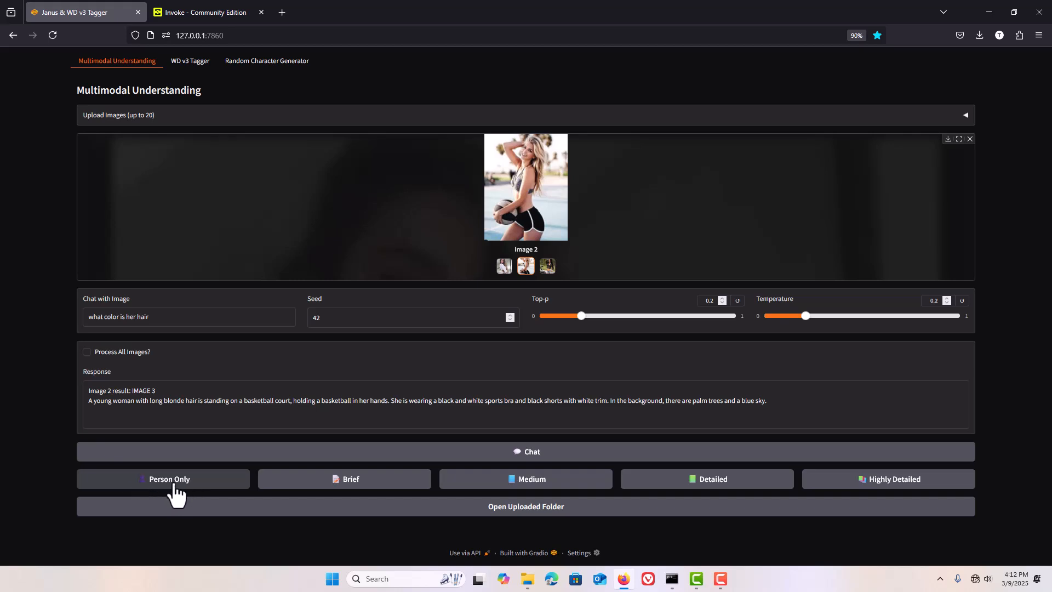
Enable Process All Images, generate Brief captions for the whole gallery, and disable the option again
left_click(87, 352)
left_click(295, 479)
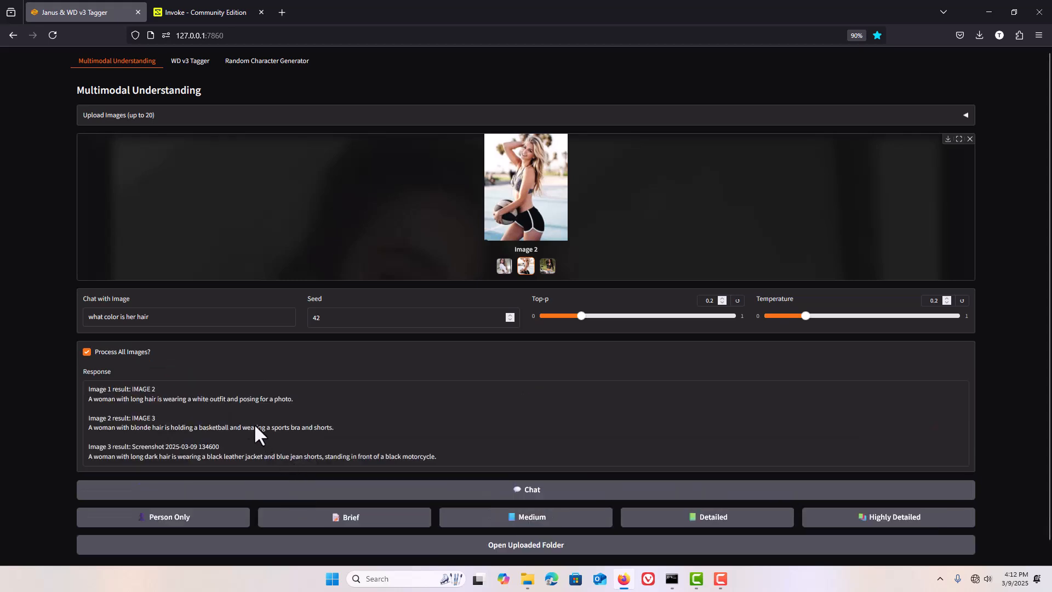
left_click(87, 353)
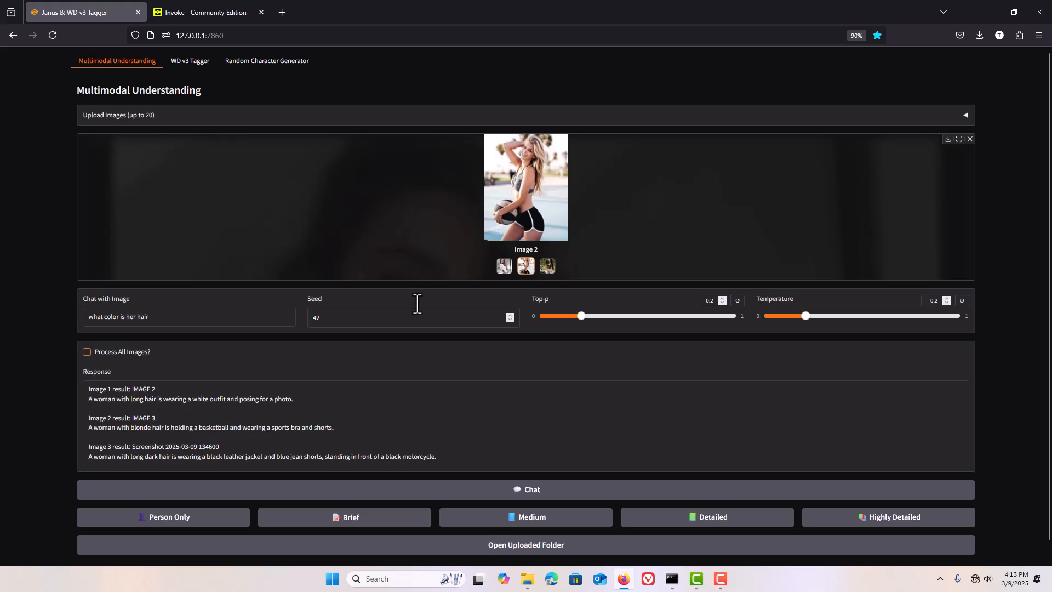
Select Image 1, generate its Medium caption, and add a period to the end of the chat question
left_click(502, 270)
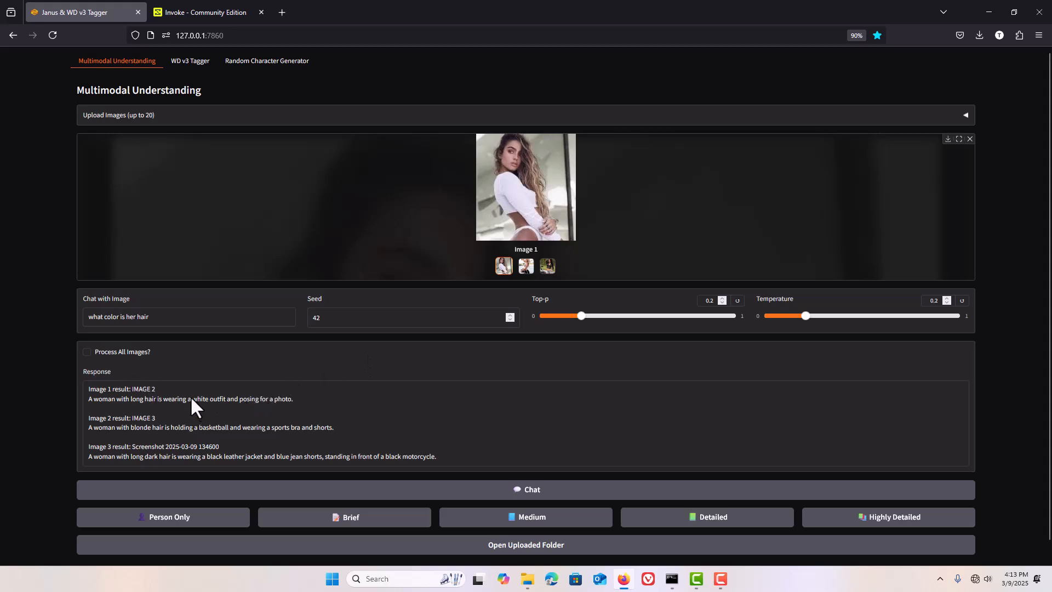
left_click(495, 522)
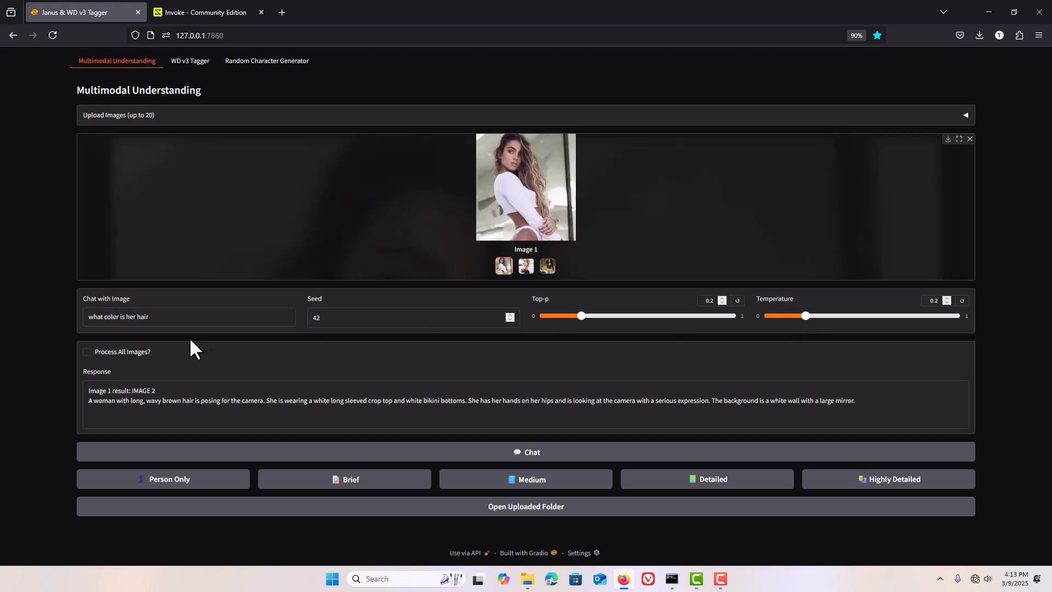
left_click(162, 318)
Close all open File Explorer windows, reopen the uploaded images folder from the app, and bring its window forward
left_click(527, 515)
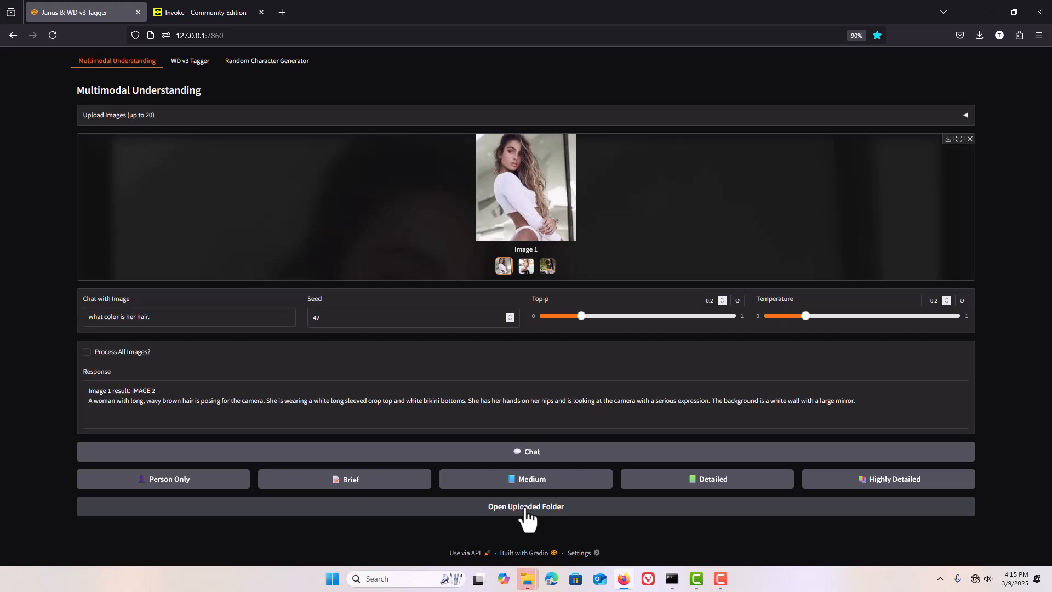
right_click(529, 581)
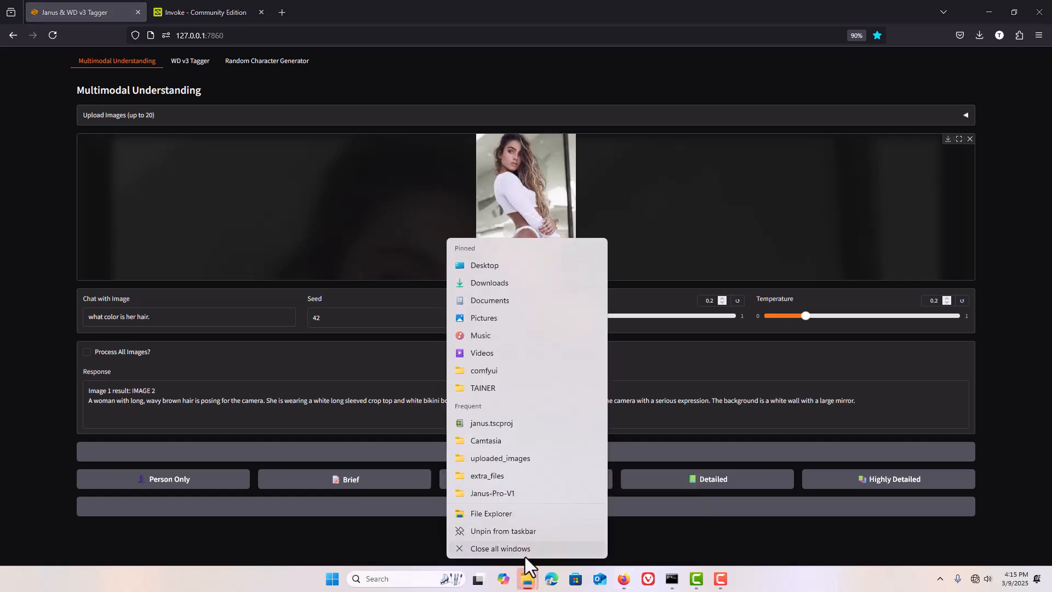
left_click(525, 556)
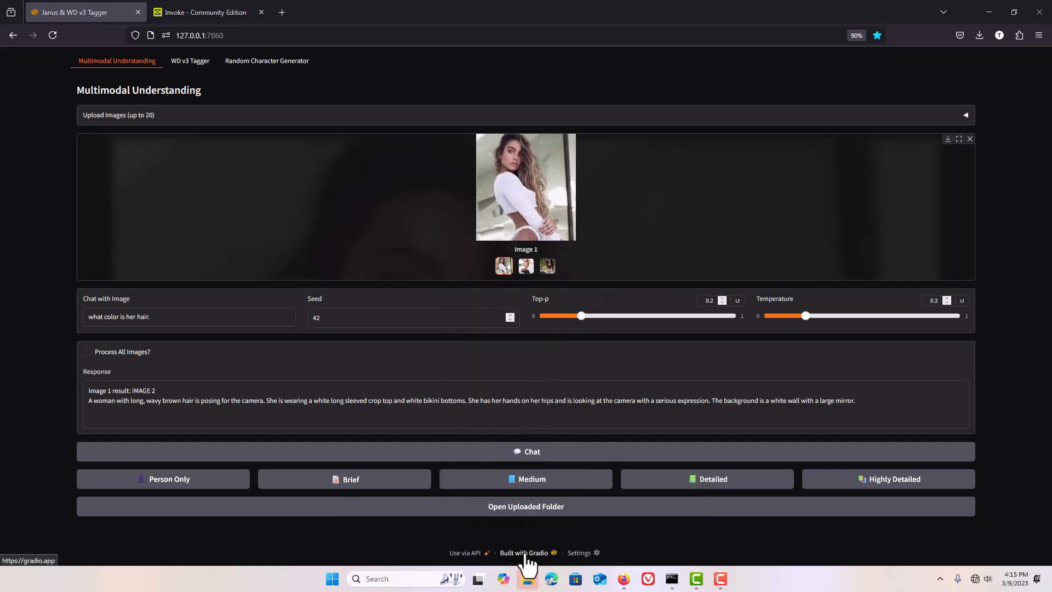
left_click(535, 515)
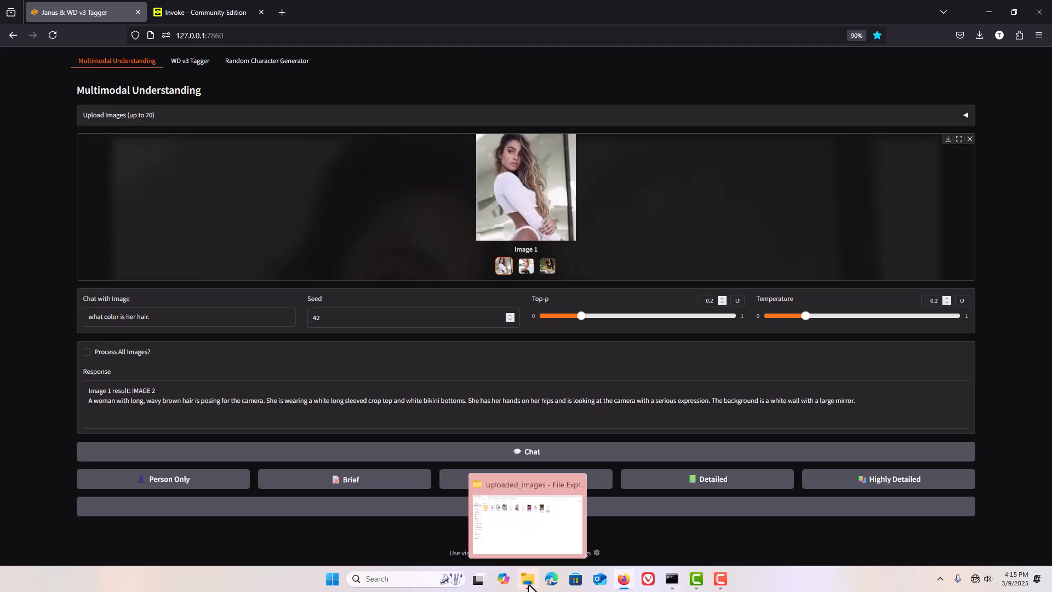
left_click(529, 585)
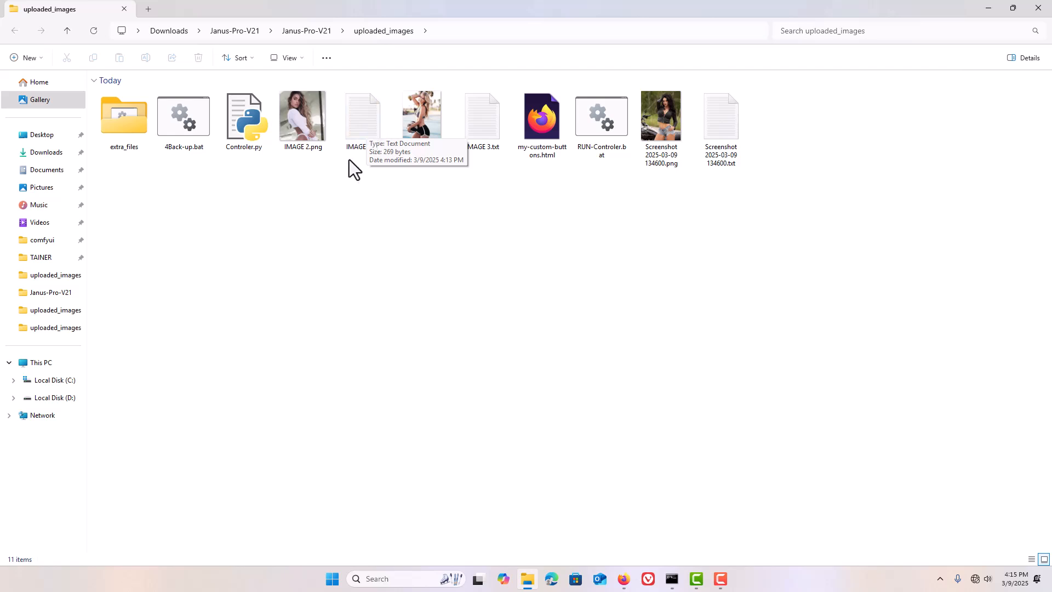
Sort the files in uploaded_images by name in descending order and restore the ascending name order
right_click(336, 203)
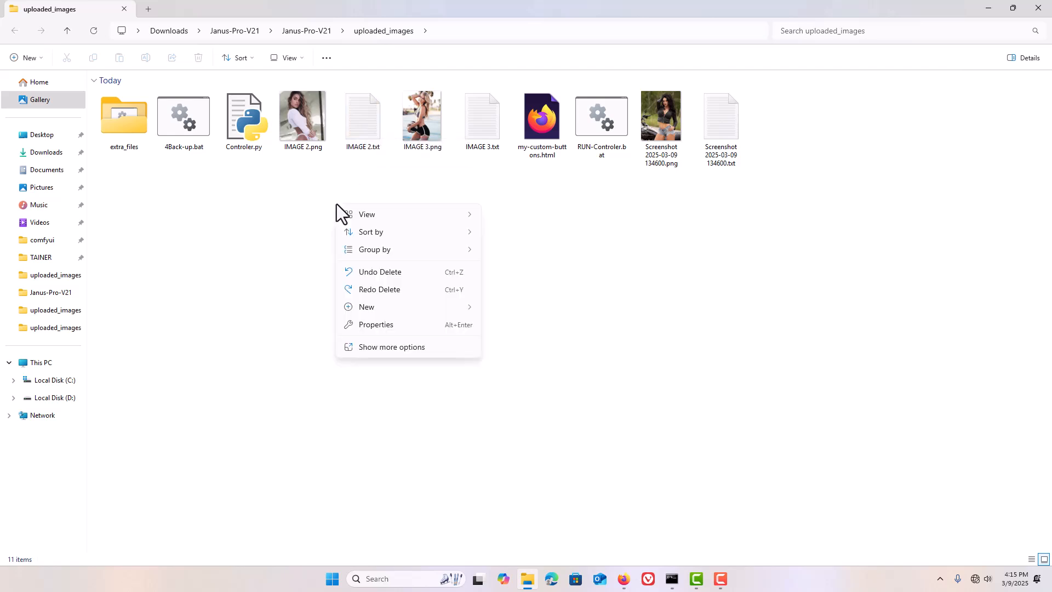
mouse_move(360, 211)
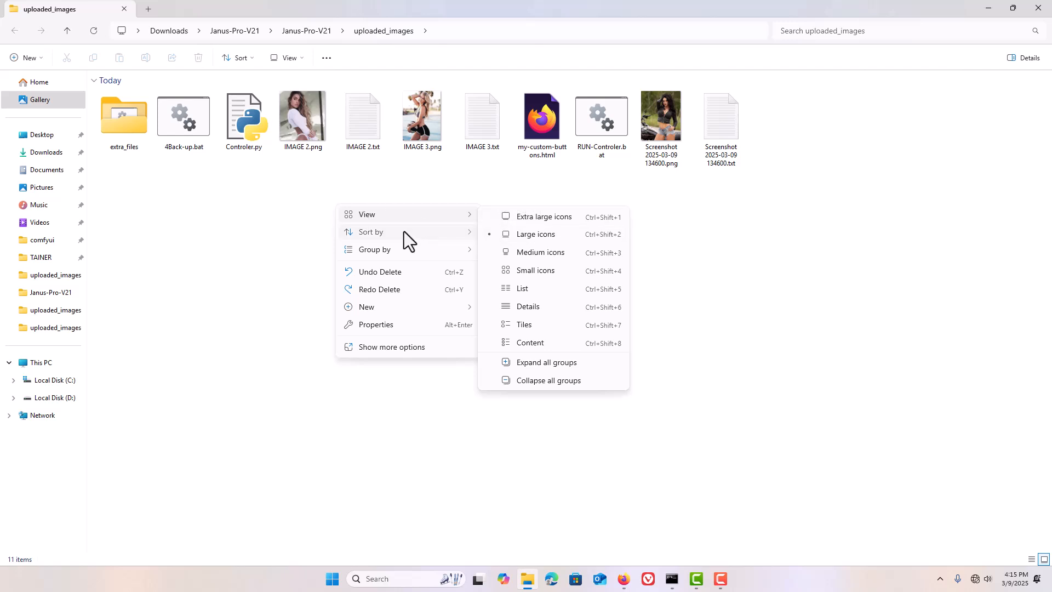
mouse_move(432, 231)
left_click(497, 232)
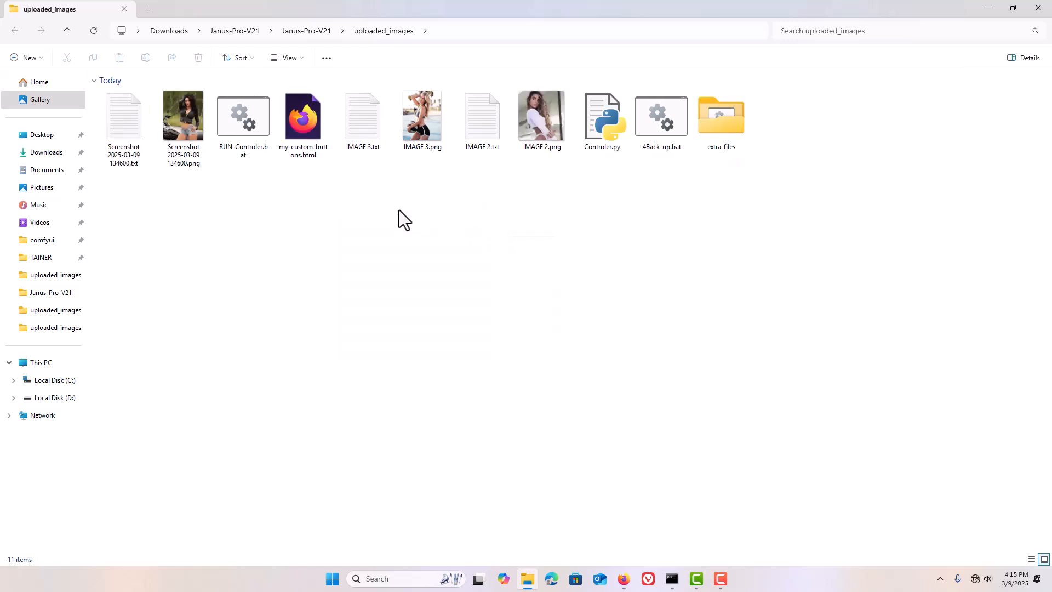
right_click(377, 206)
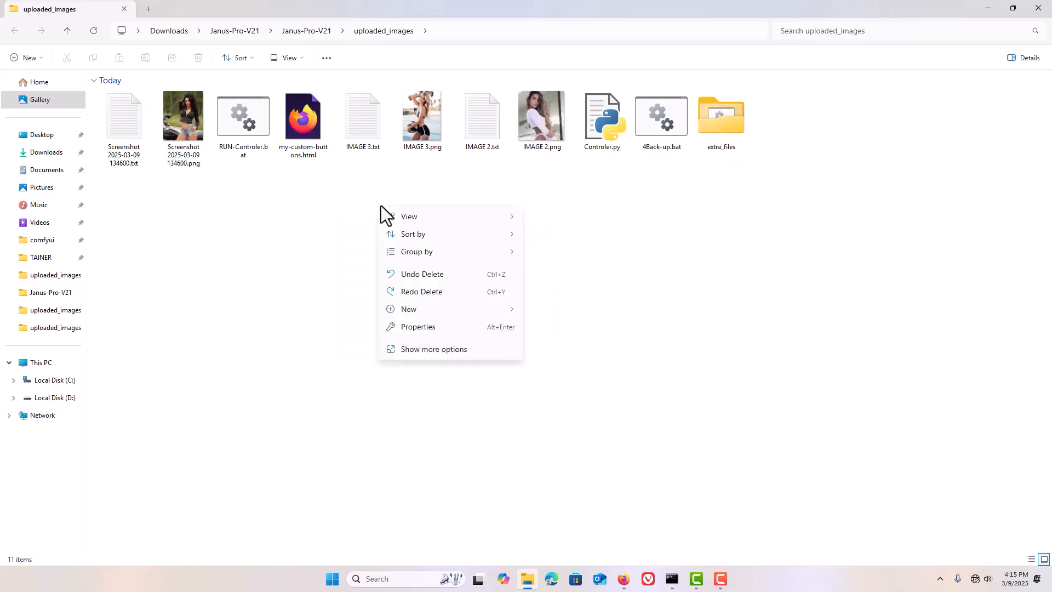
mouse_move(414, 233)
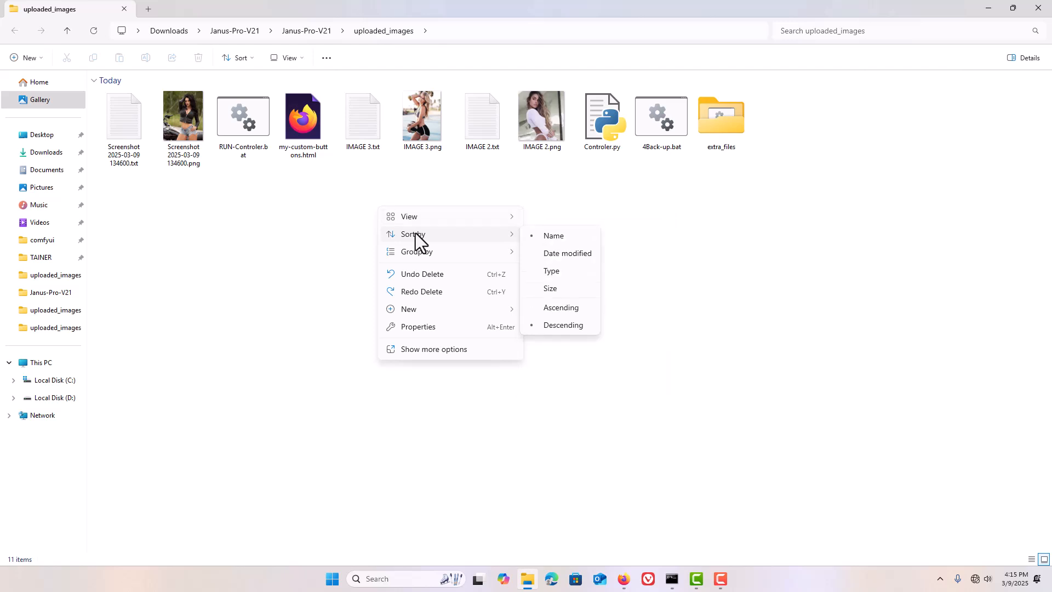
left_click(547, 237)
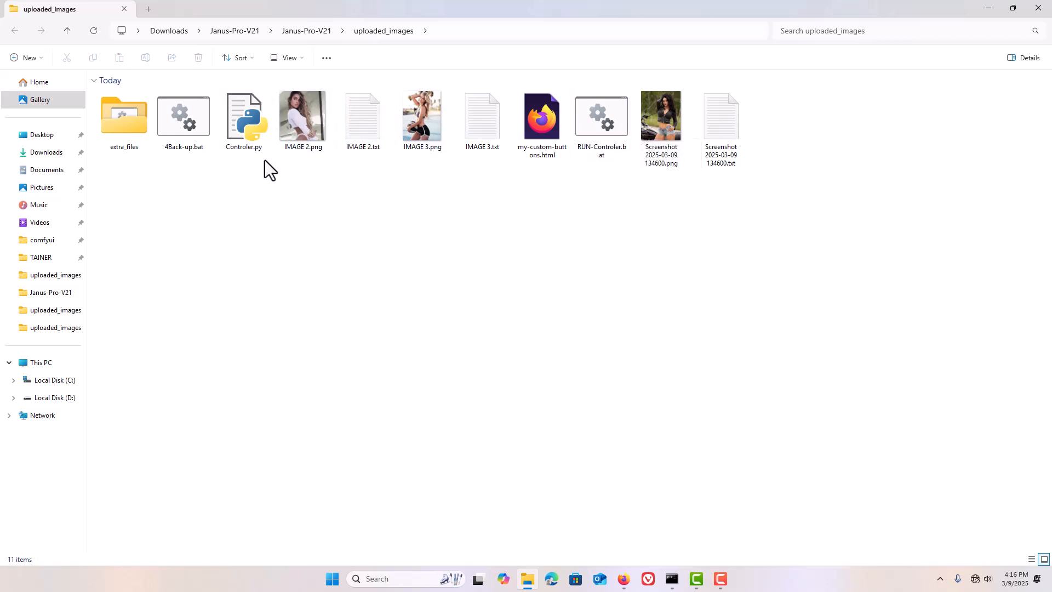
Run RUN-Controler.bat, create the HTML page with the Batch Word Replacer & Appender, and close the tool and its console
double_click(599, 123)
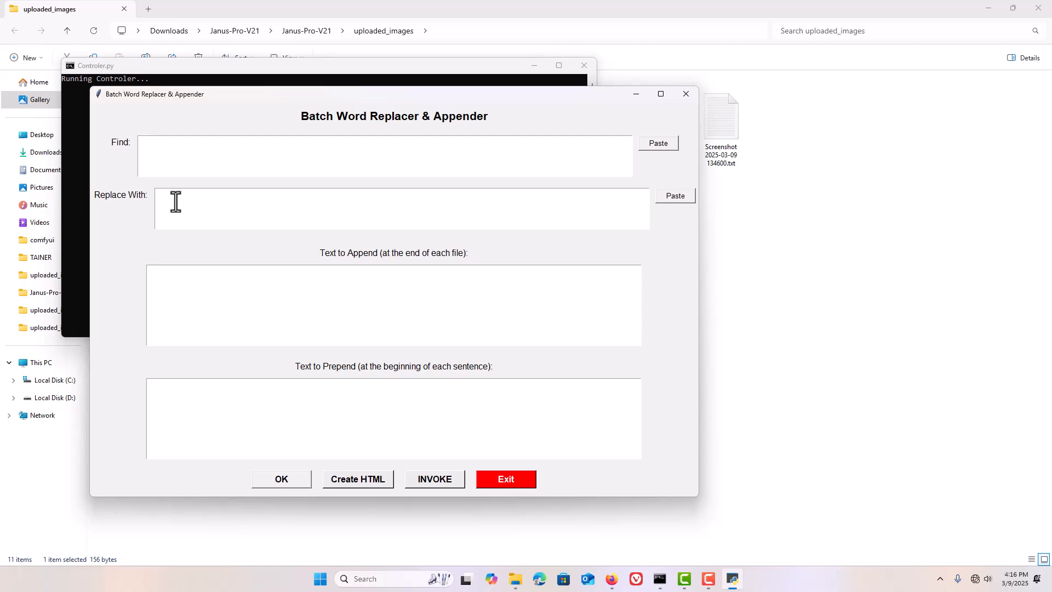
left_click(150, 147)
left_click(513, 195)
left_click(339, 398)
left_click(356, 477)
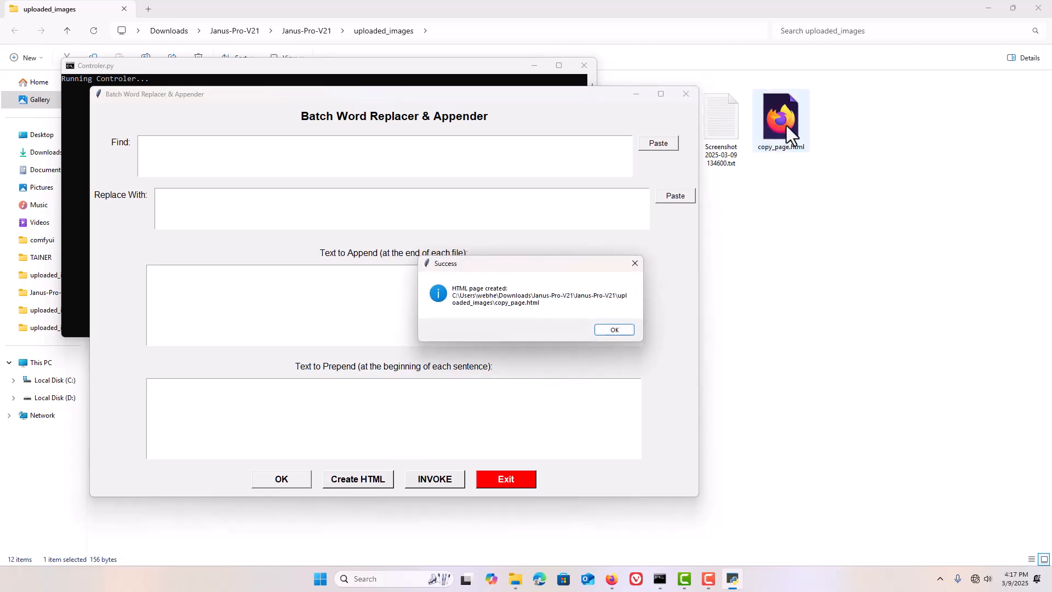
left_click(618, 330)
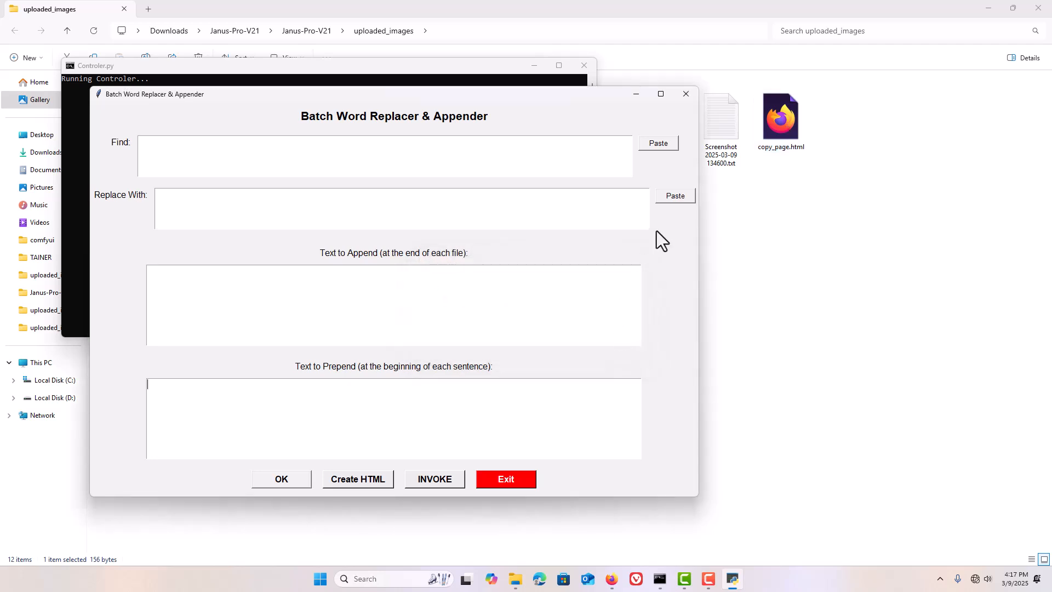
left_click(689, 91)
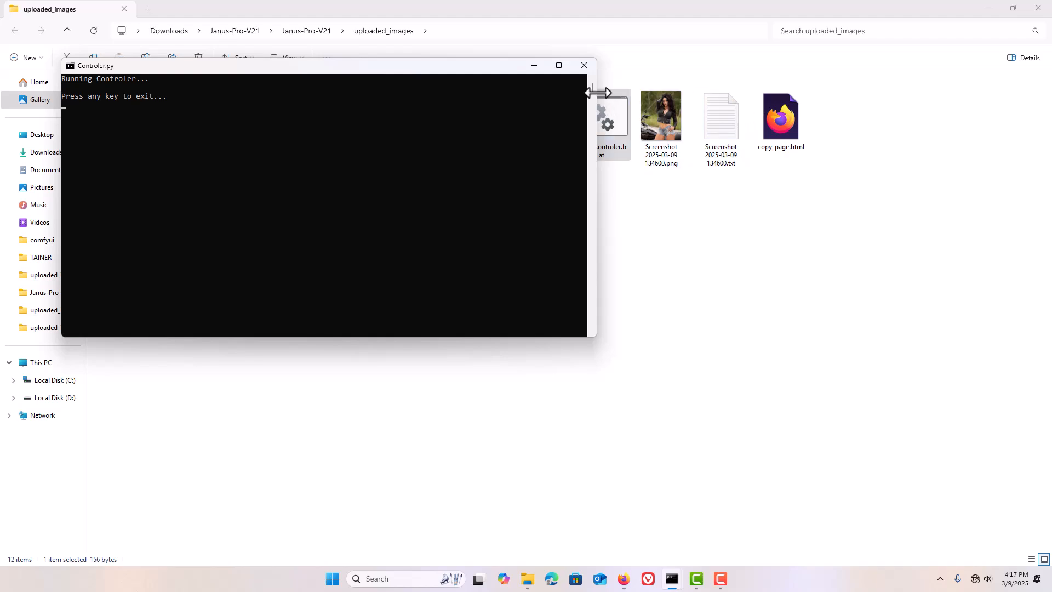
left_click(584, 66)
Open copy_page.html in Firefox, show the Default Grid, and copy the IMAGE 3.txt caption into the address bar
double_click(782, 123)
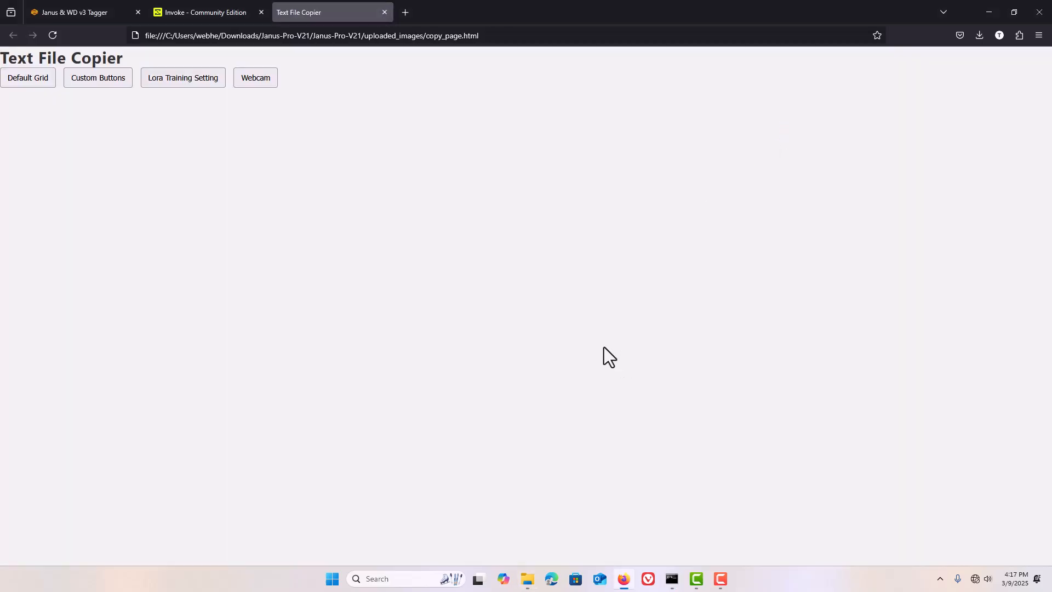
left_click(25, 84)
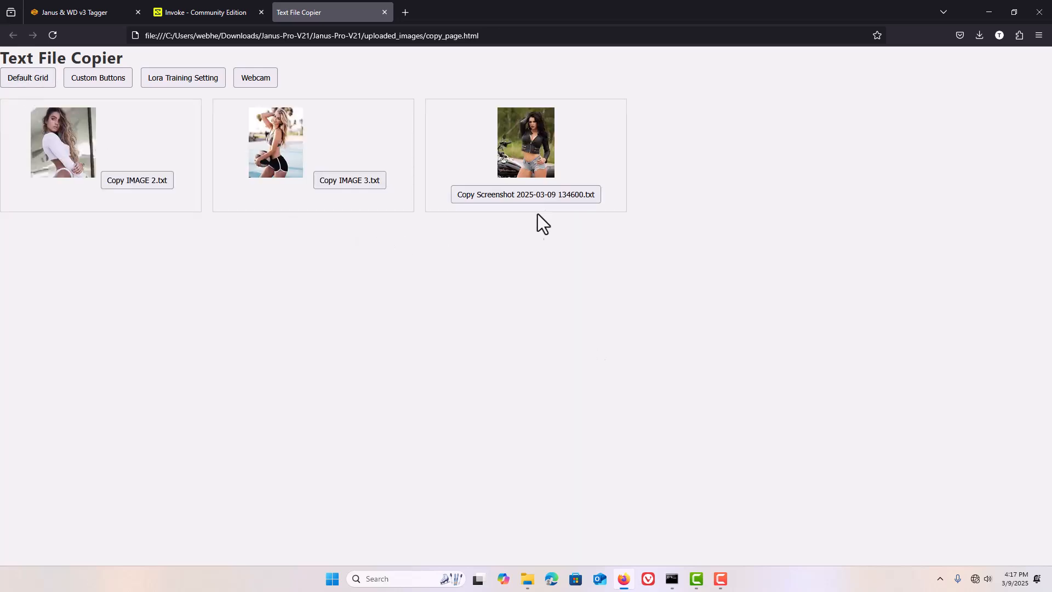
left_click(341, 184)
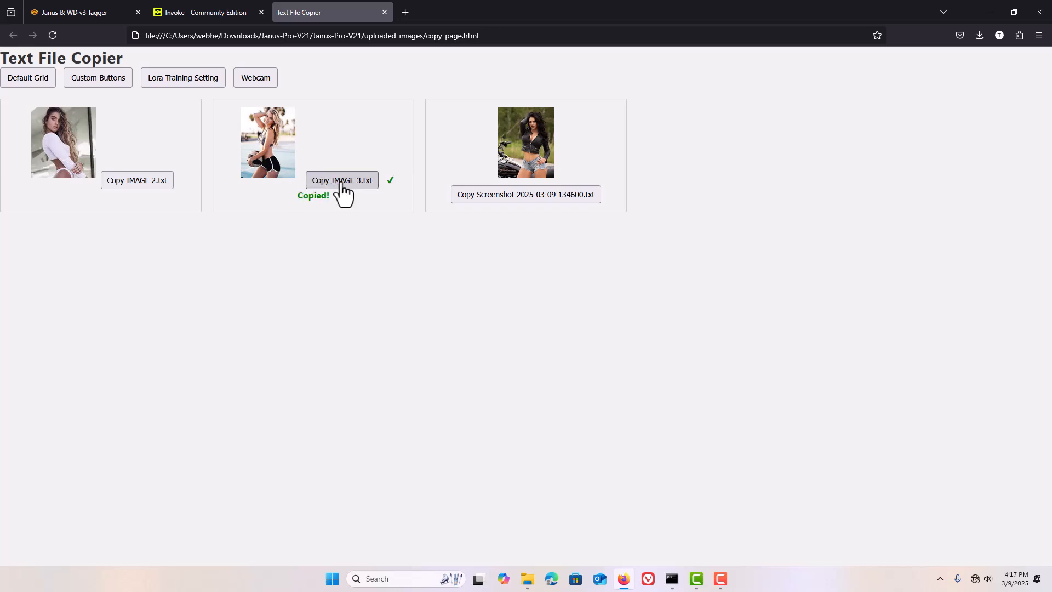
left_click(384, 36)
right_click(386, 34)
left_click(407, 136)
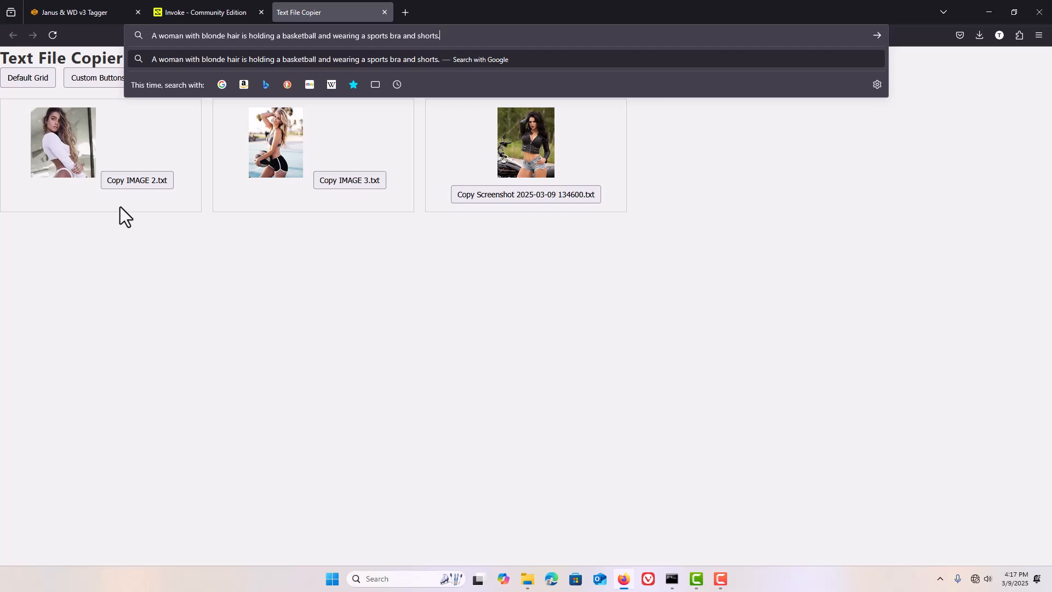
Copy the IMAGE 2.txt caption and paste it over the text in the address bar, dismissing the suggestions
left_click(129, 183)
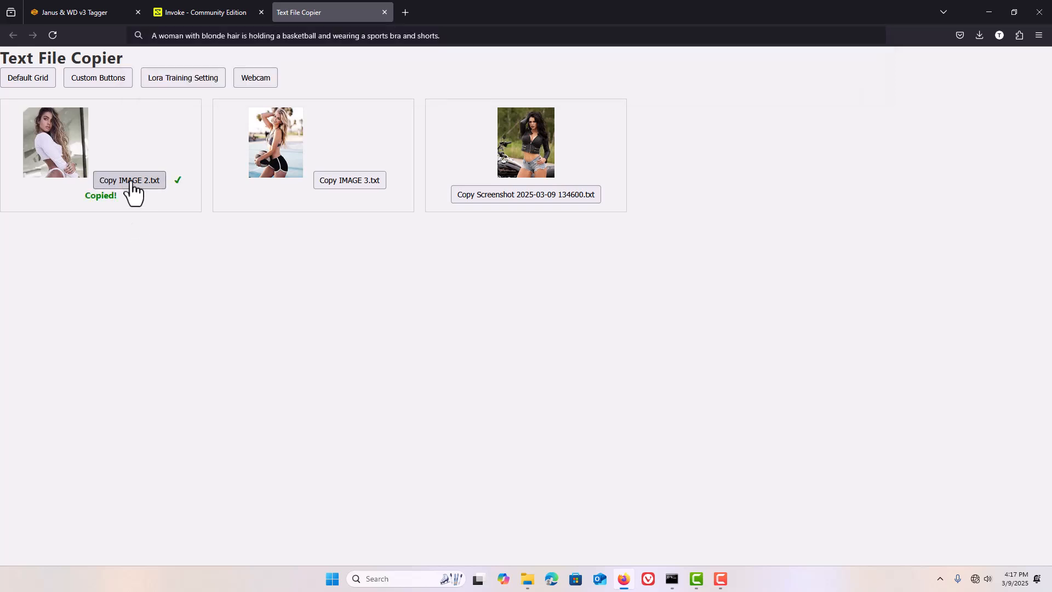
left_click(365, 36)
right_click(371, 35)
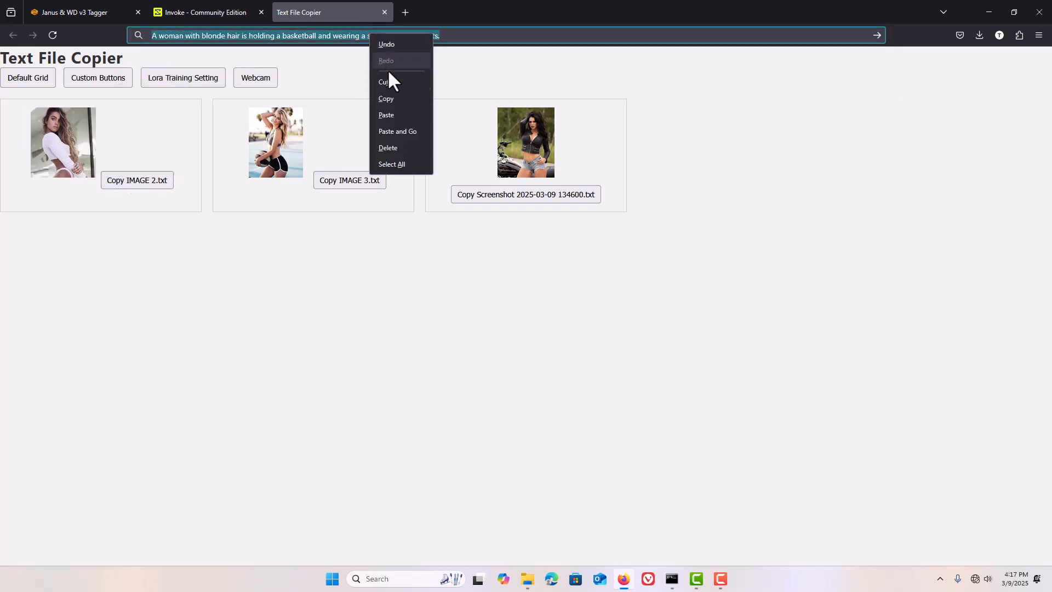
left_click(390, 110)
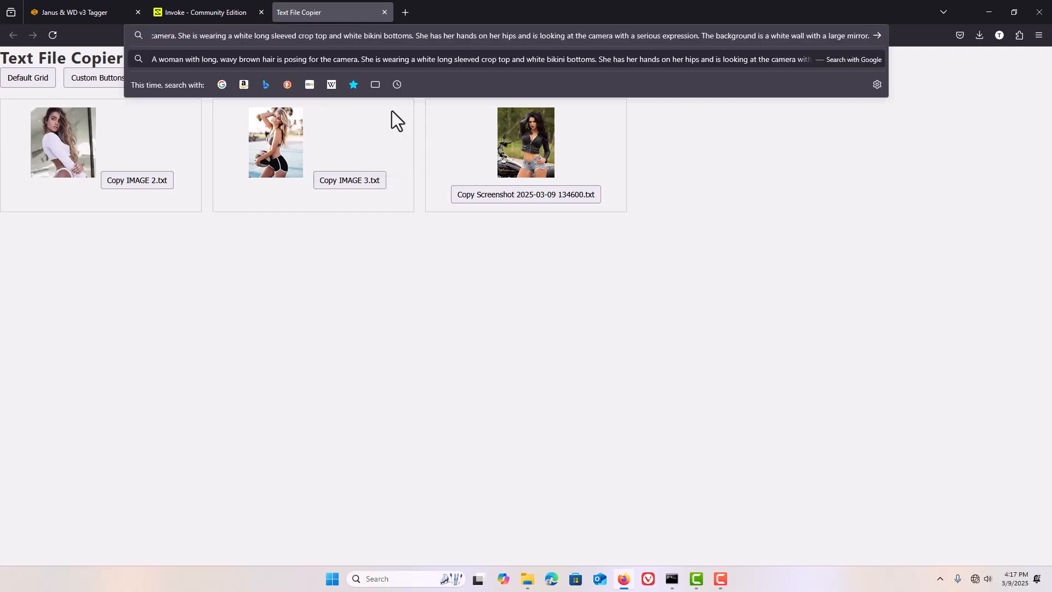
left_click(303, 295)
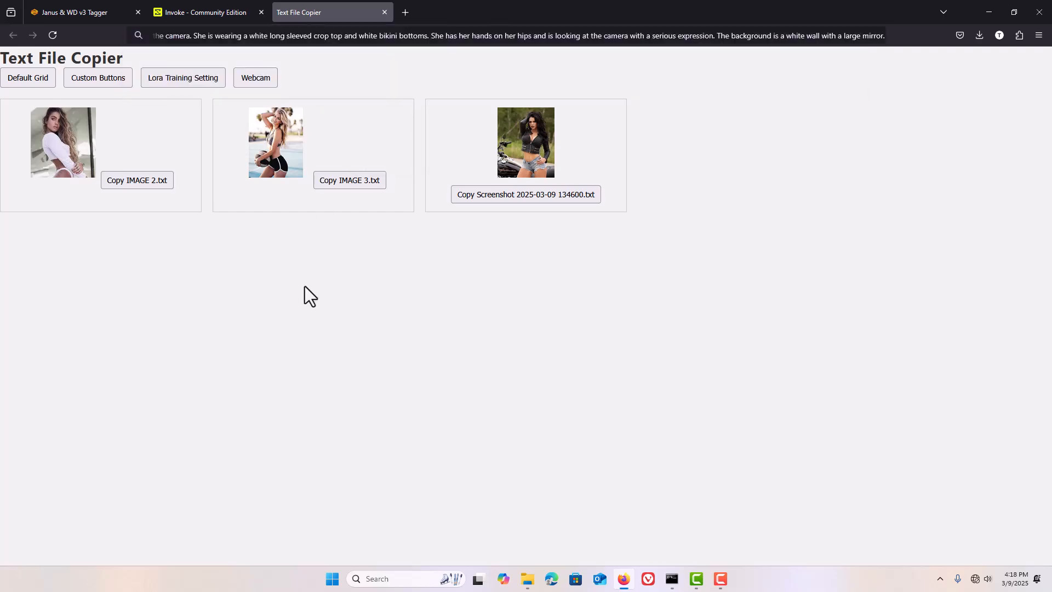
Show the Custom Buttons grid and load its custom settings from mySettings.txt in uploaded_images/extra_files, dismissing the alert
left_click(95, 81)
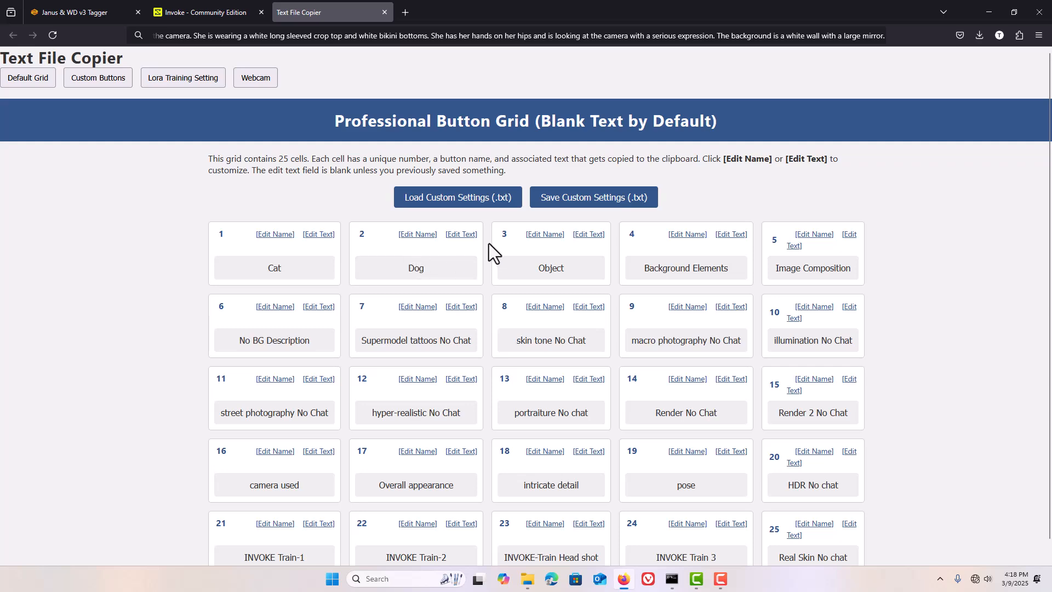
left_click(455, 200)
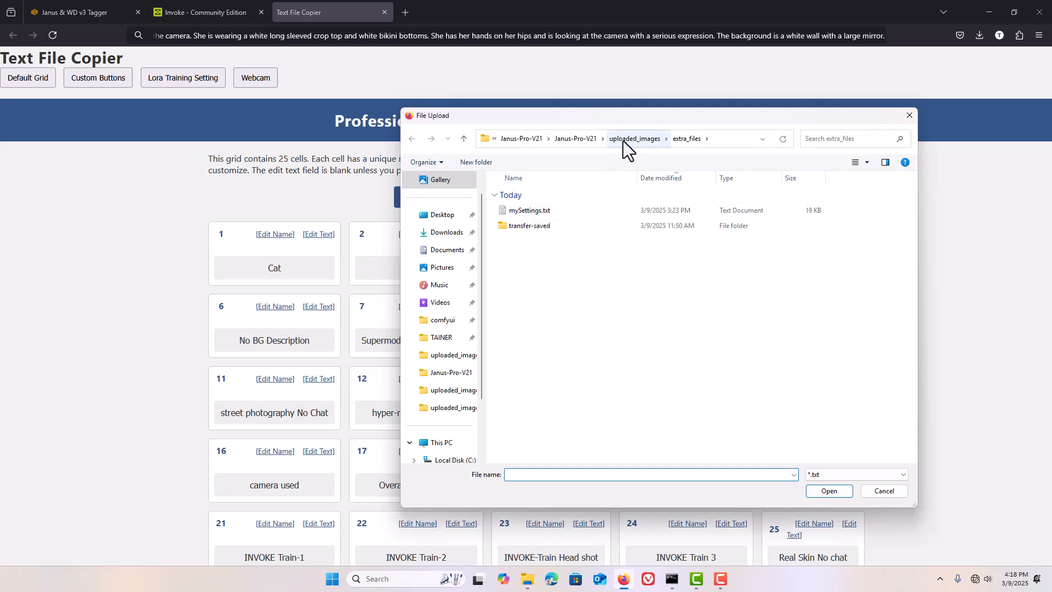
left_click(577, 143)
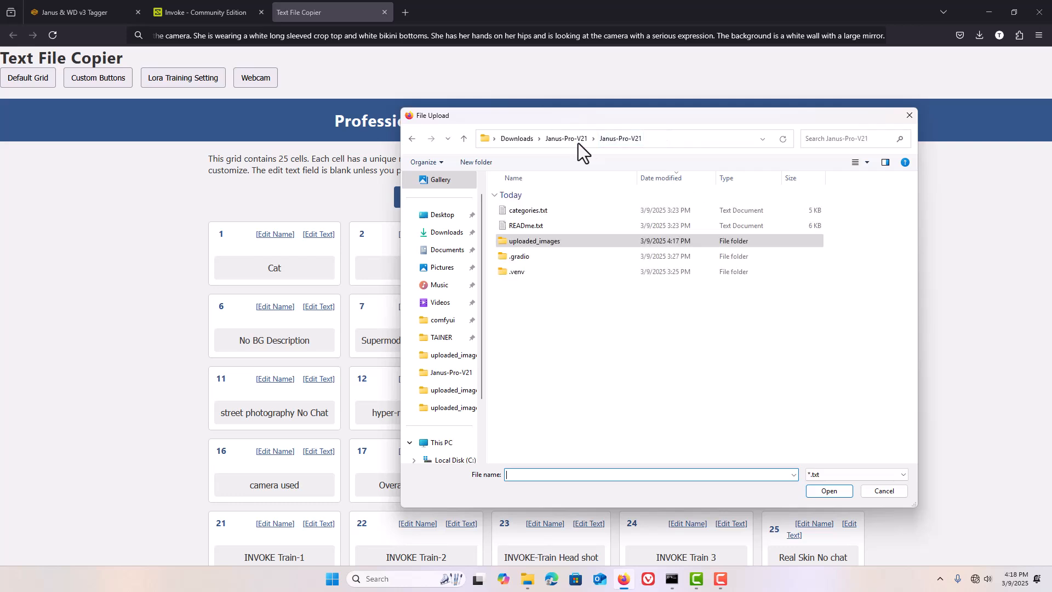
double_click(510, 243)
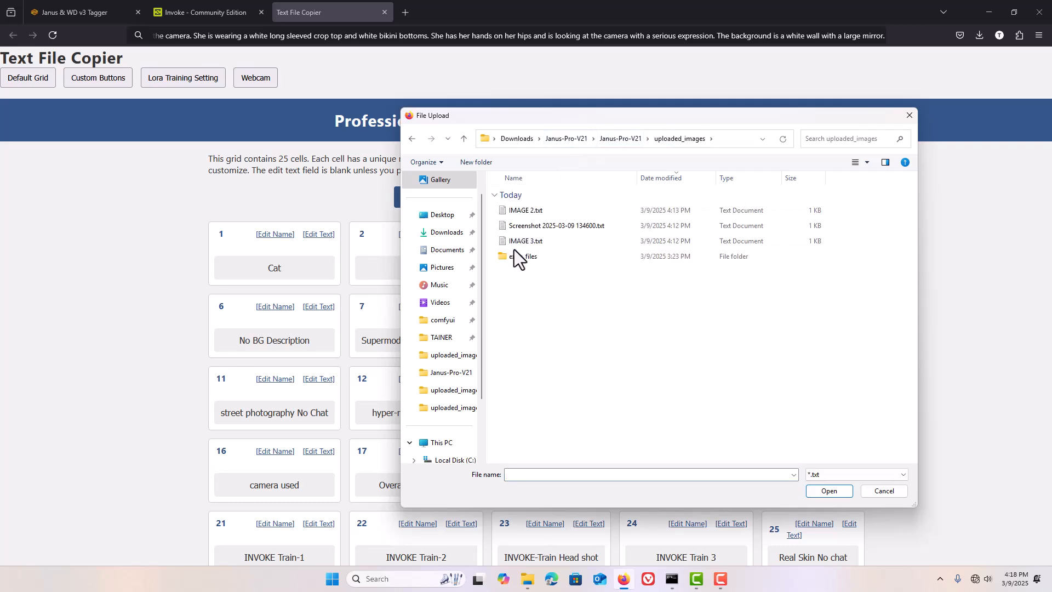
double_click(518, 259)
left_click(527, 213)
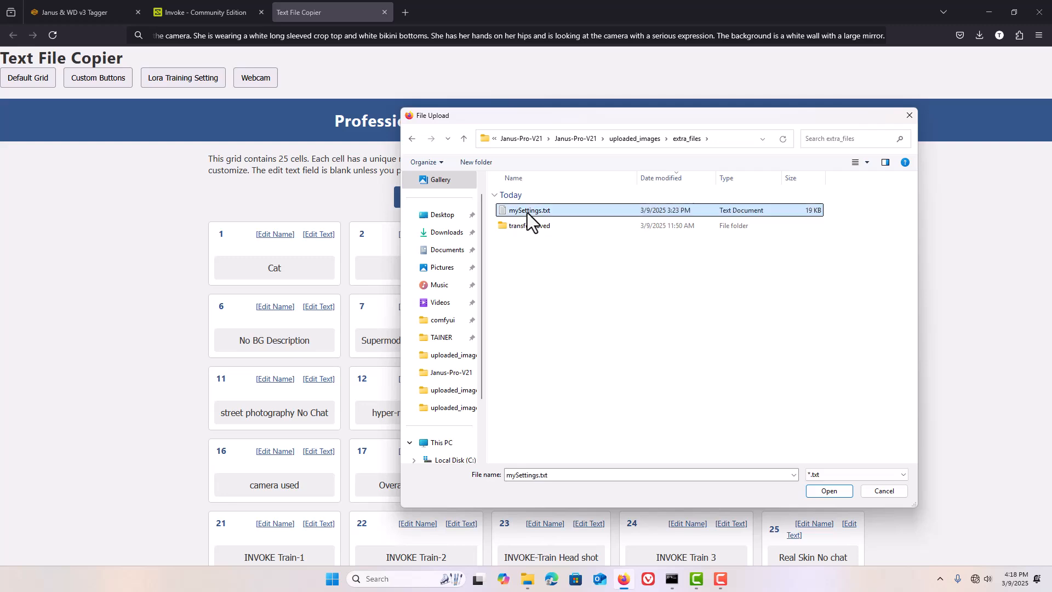
left_click(830, 493)
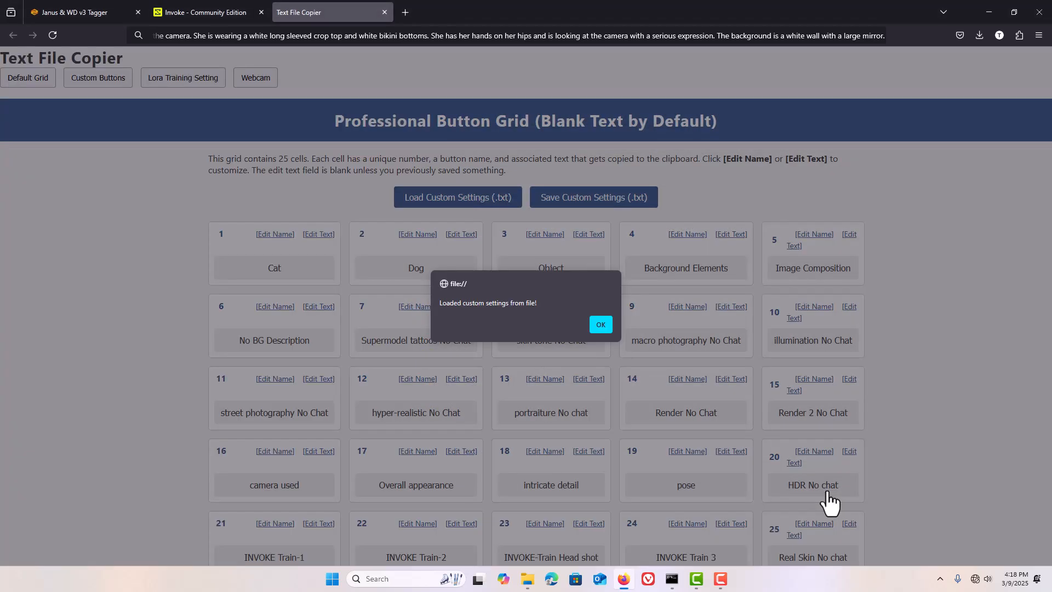
left_click(601, 325)
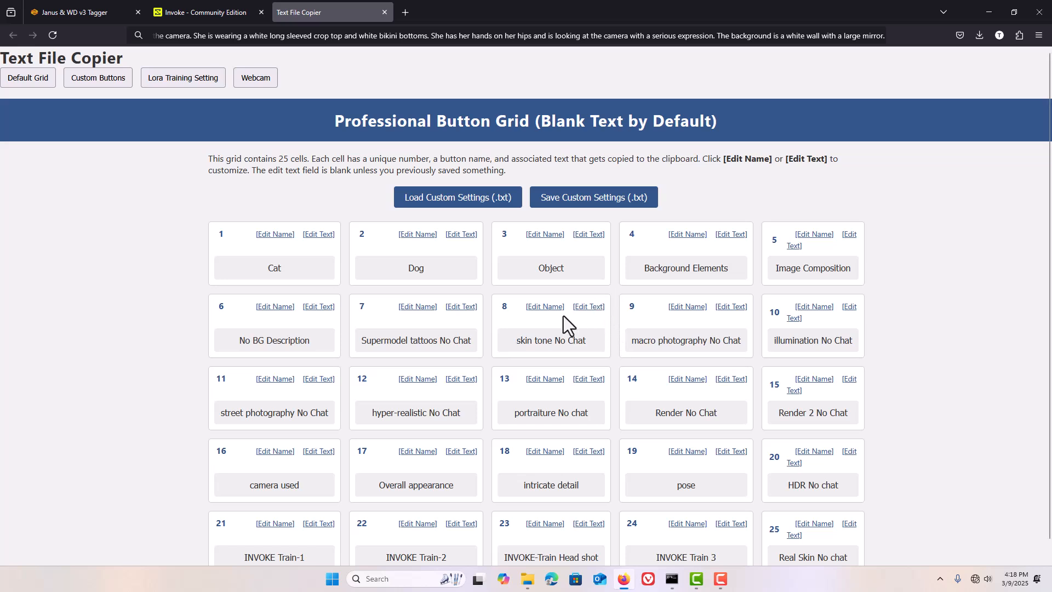
Review the button name and the copy text of the Cat button in cell 1, closing both editors without saving
scroll(556, 287, "down", 1)
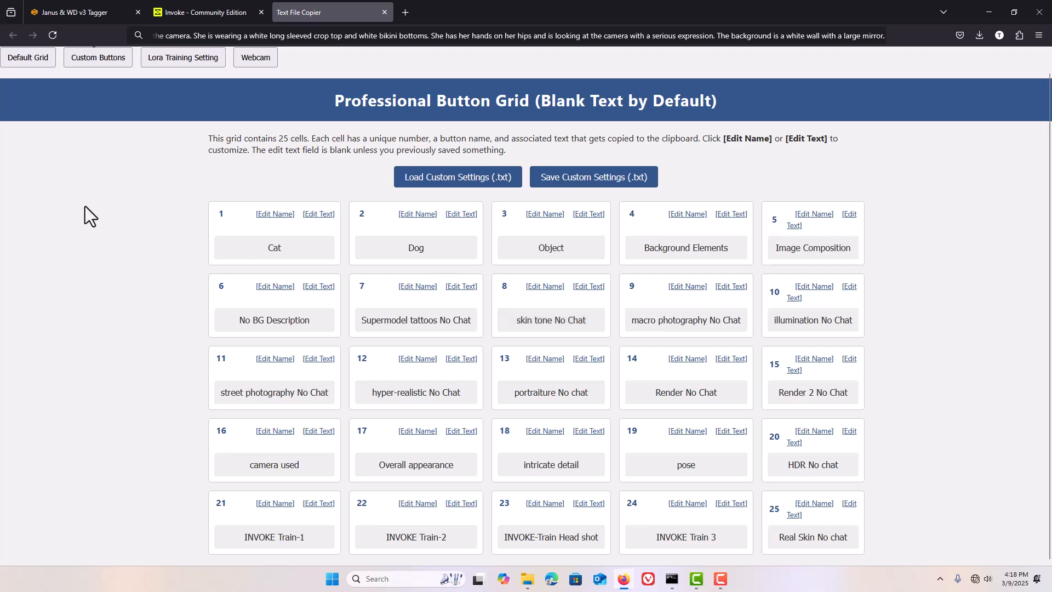
left_click(276, 214)
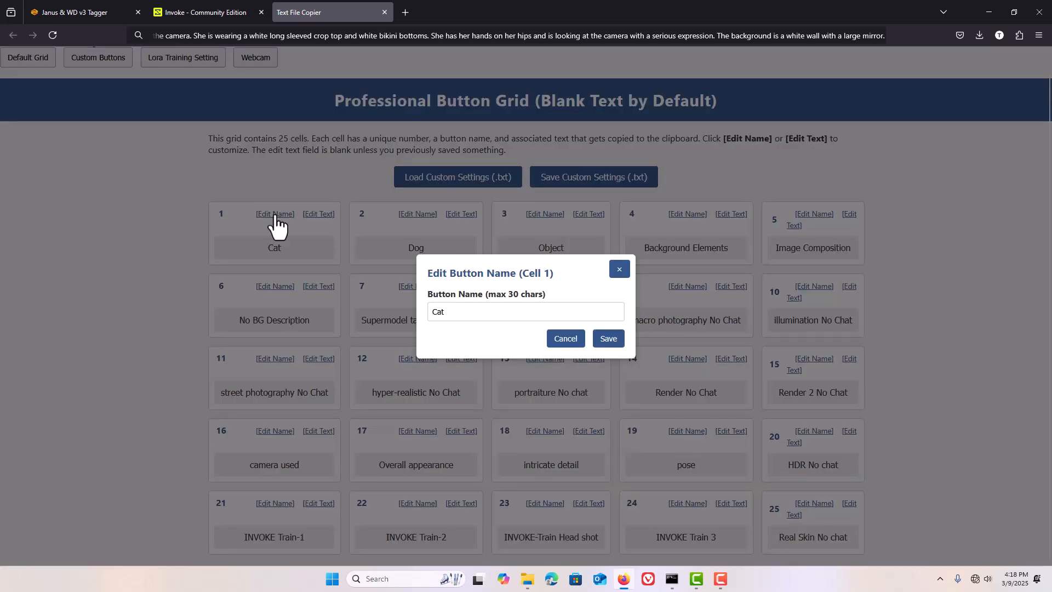
left_click(562, 341)
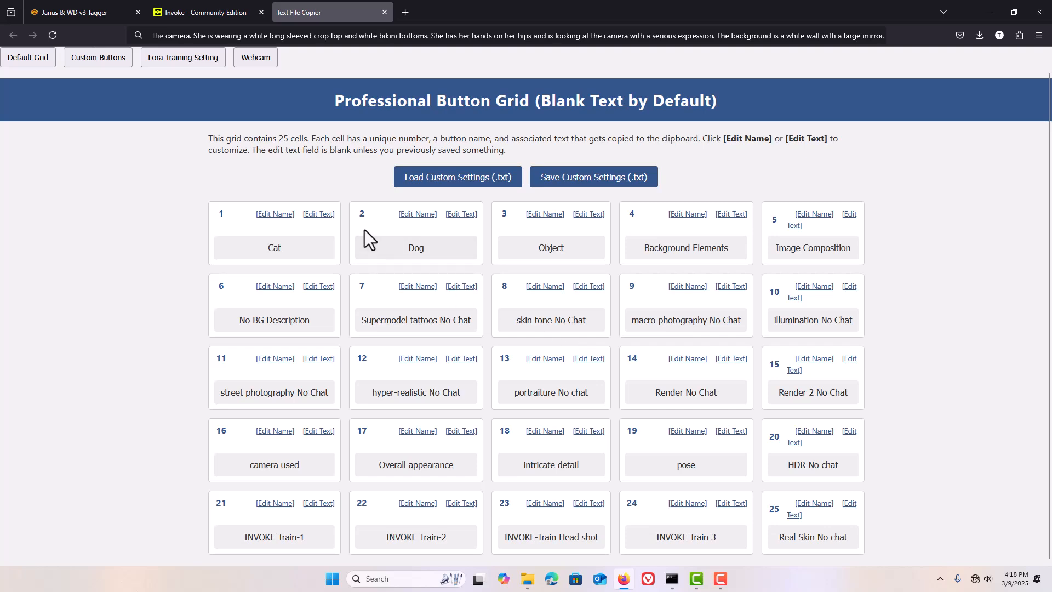
left_click(322, 215)
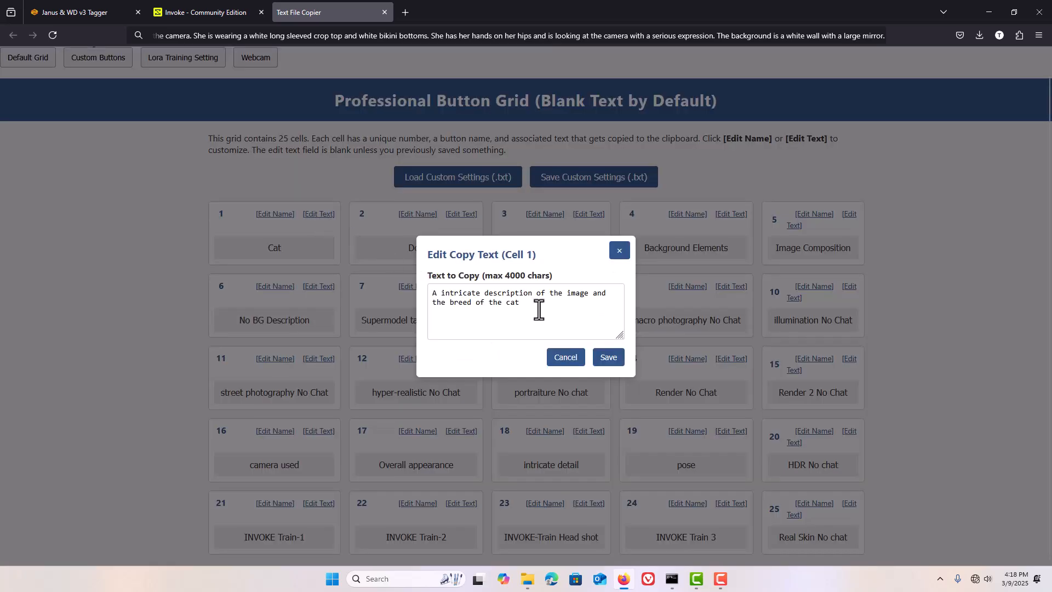
left_click_drag(528, 305, 431, 280)
key("super+c")
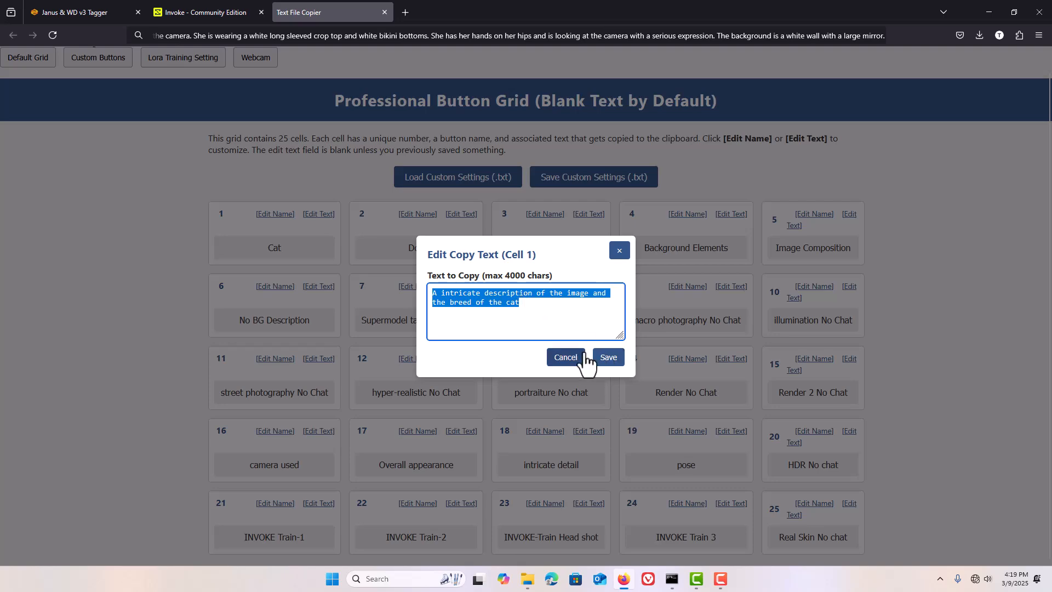
left_click(571, 361)
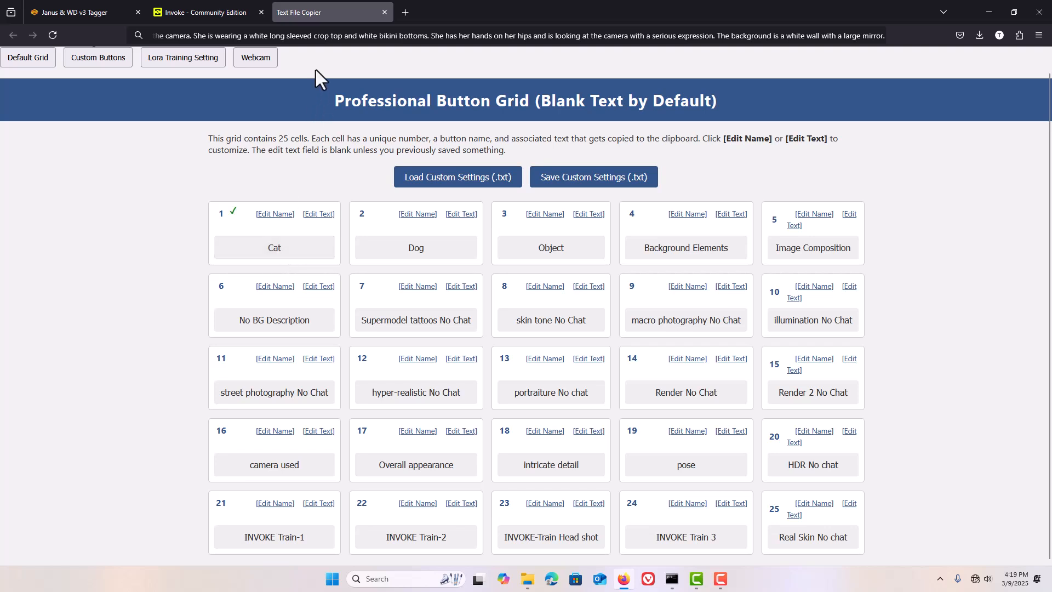
Copy the Cat button's text into the address bar and replace it with the Dog button's text, dismissing the suggestions
left_click(326, 36)
right_click(326, 35)
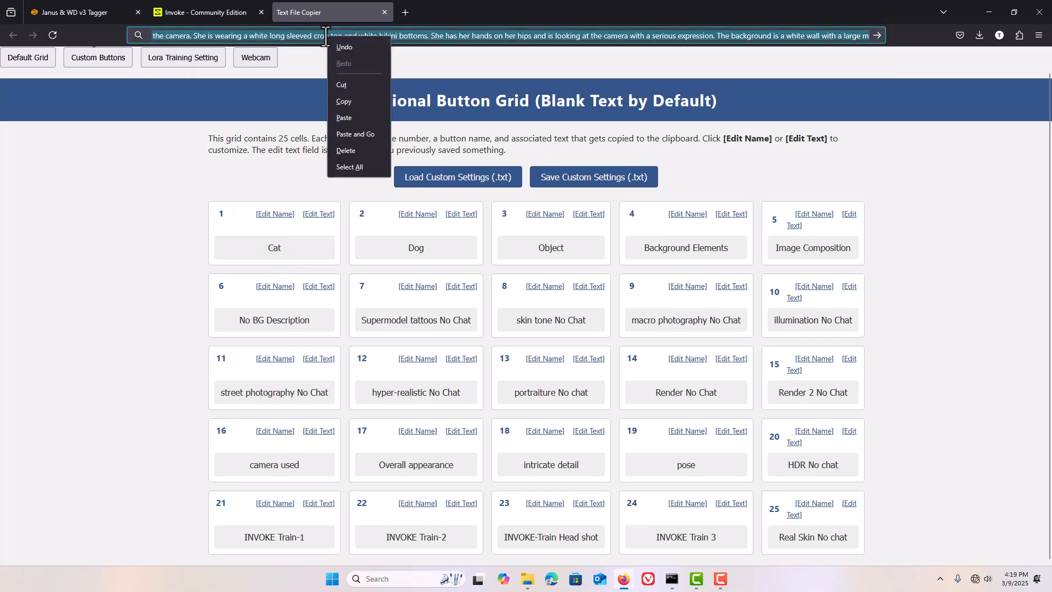
left_click(342, 118)
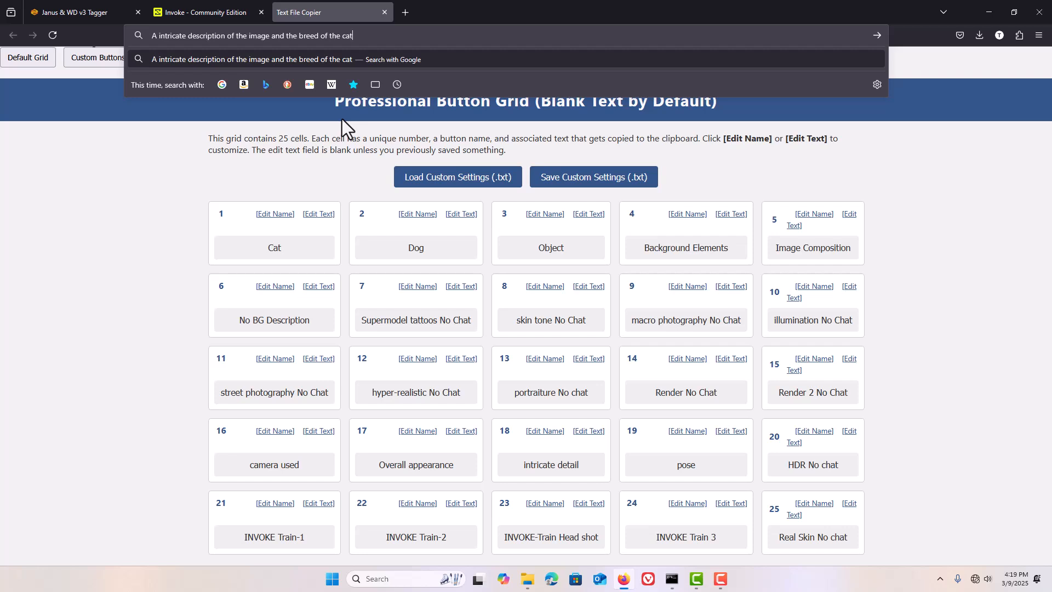
left_click(416, 252)
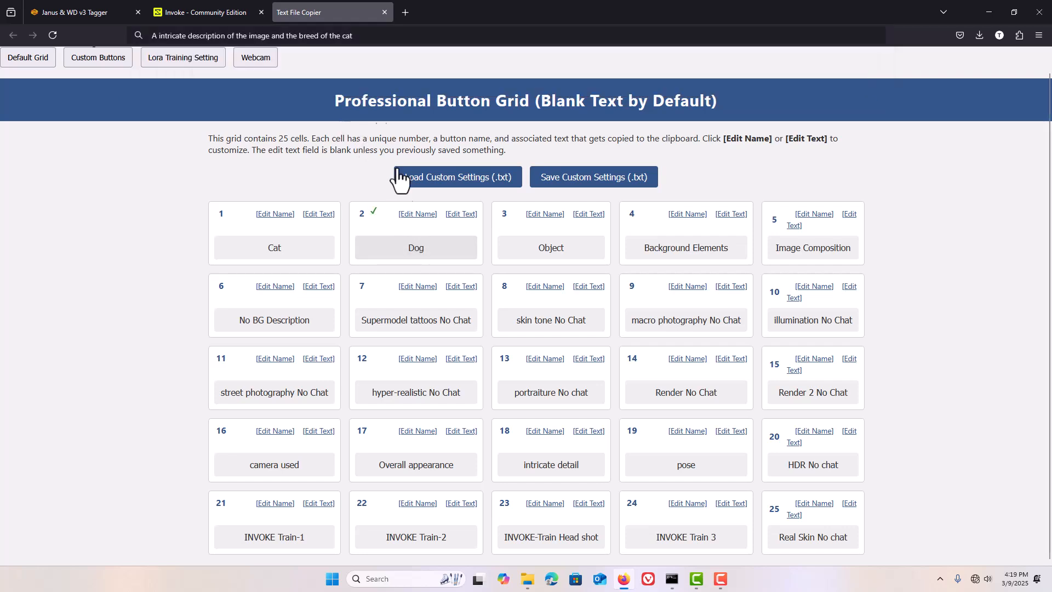
left_click(346, 35)
right_click(347, 35)
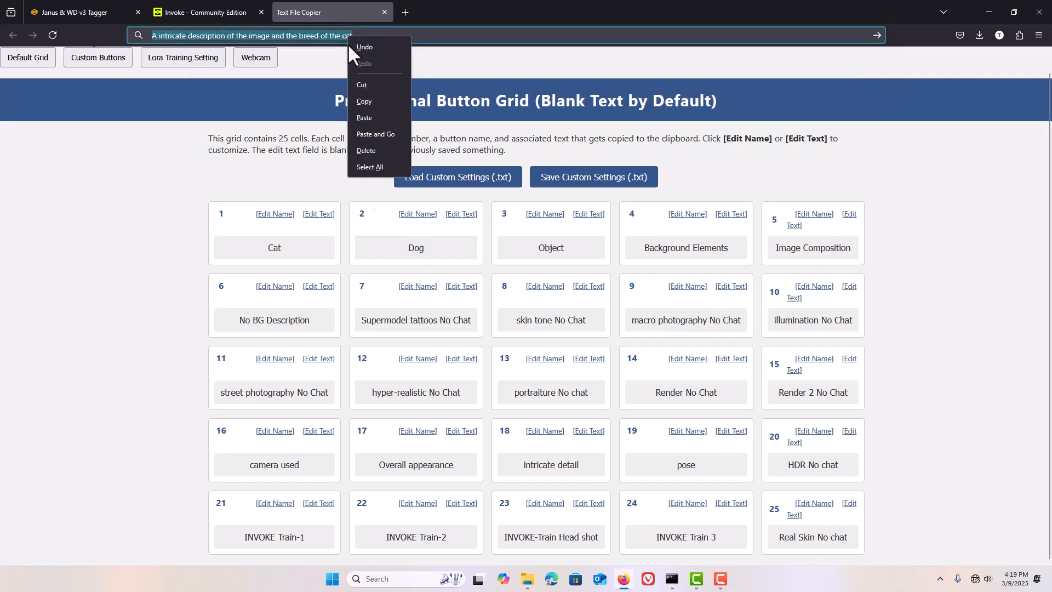
left_click(364, 116)
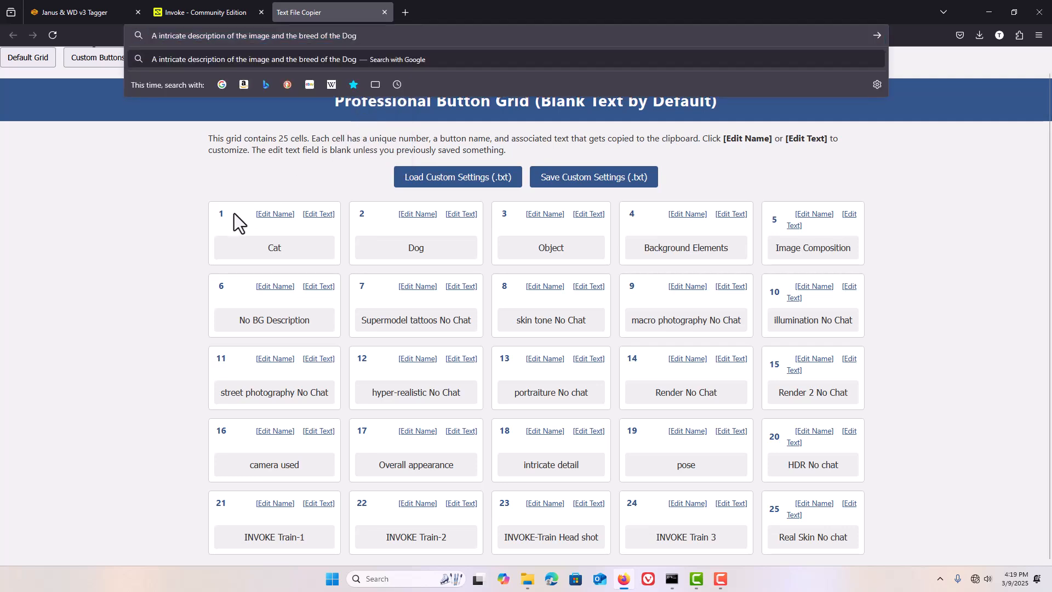
left_click(191, 228)
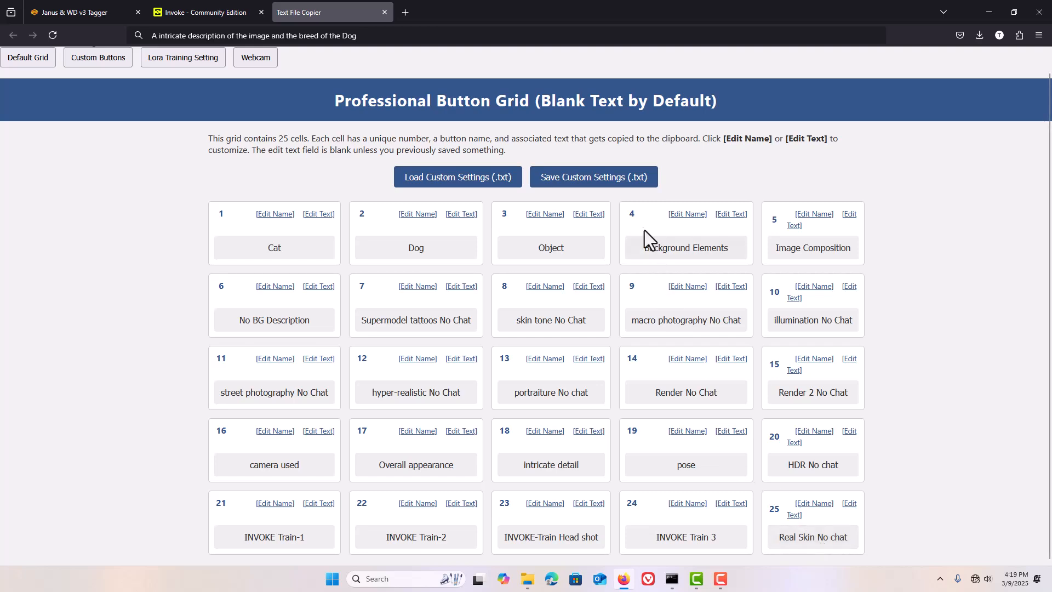
Save the custom button settings to a text file and dismiss the alert
left_click(593, 175)
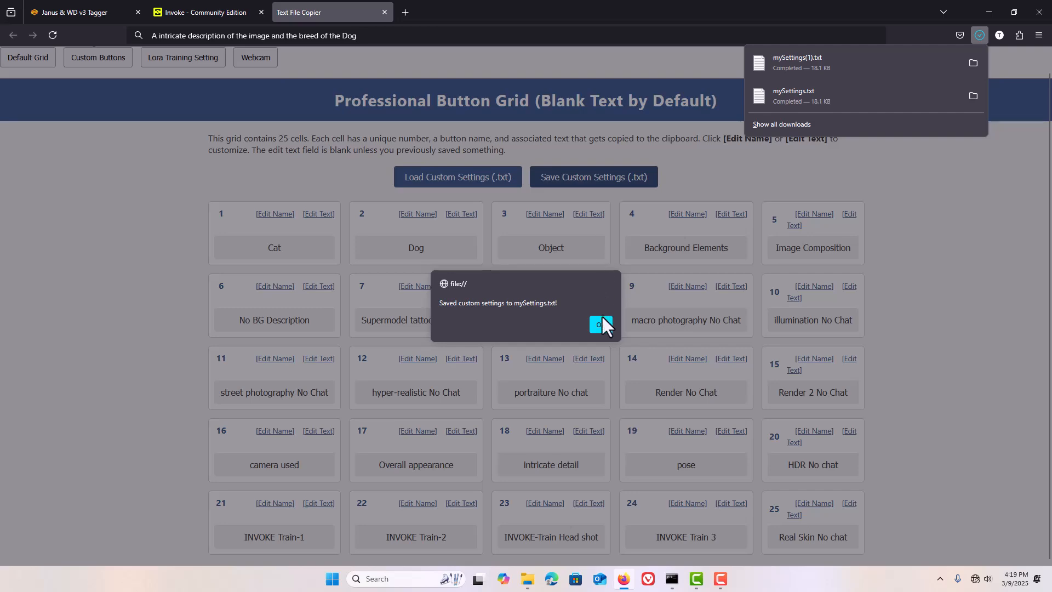
left_click(601, 324)
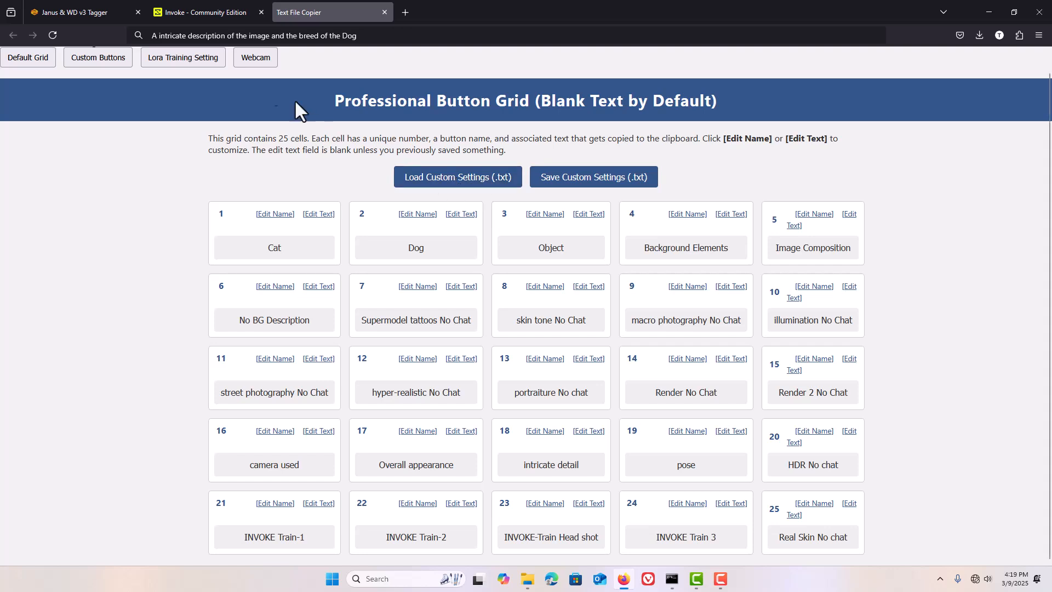
Show the Lora Training Setting calculator and calculate the settings for 55 images
left_click(197, 61)
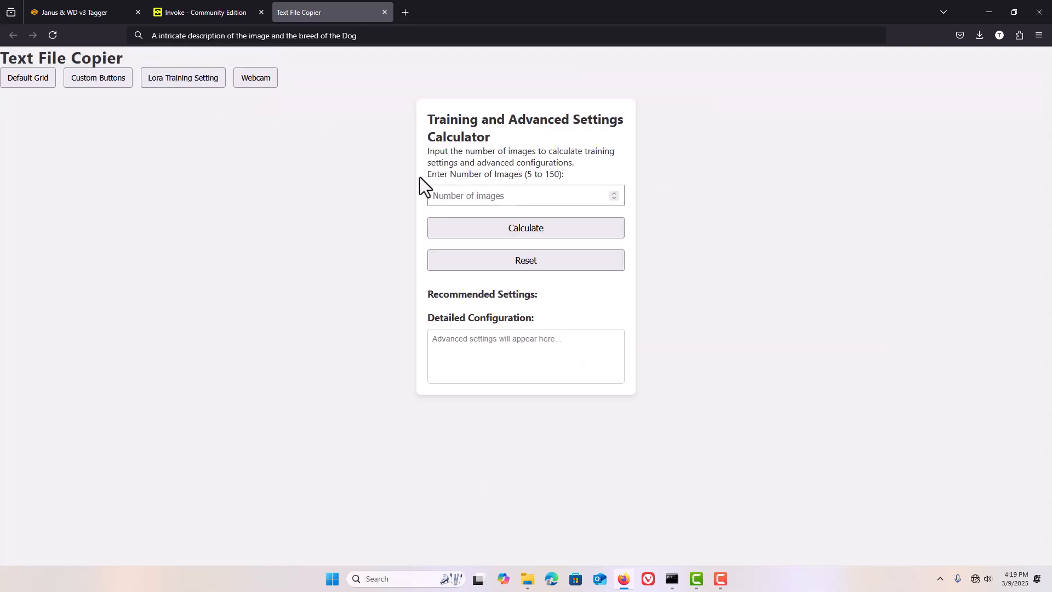
left_click(502, 197)
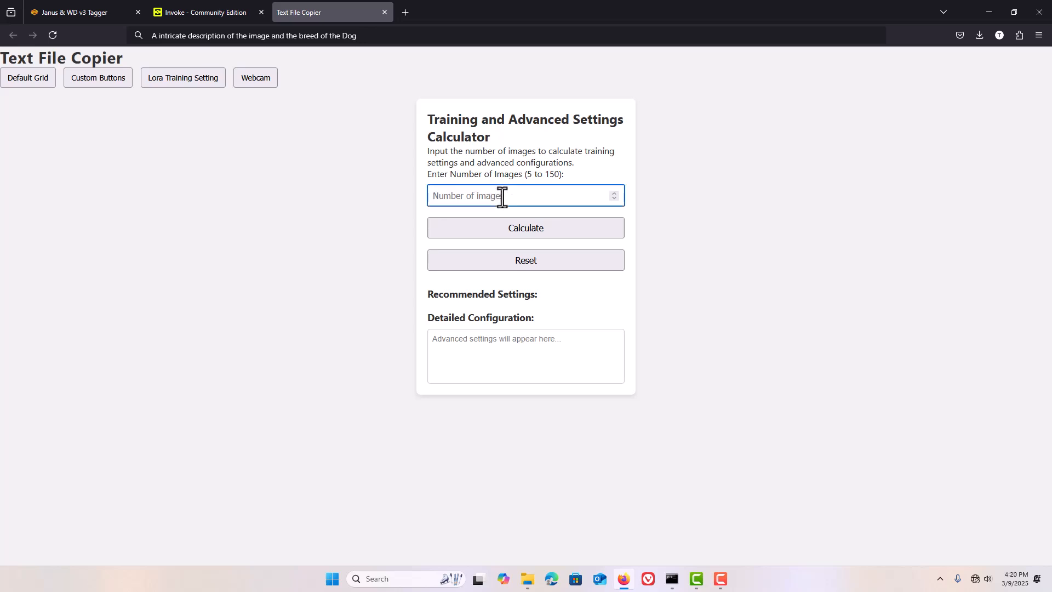
type("55")
left_click(527, 227)
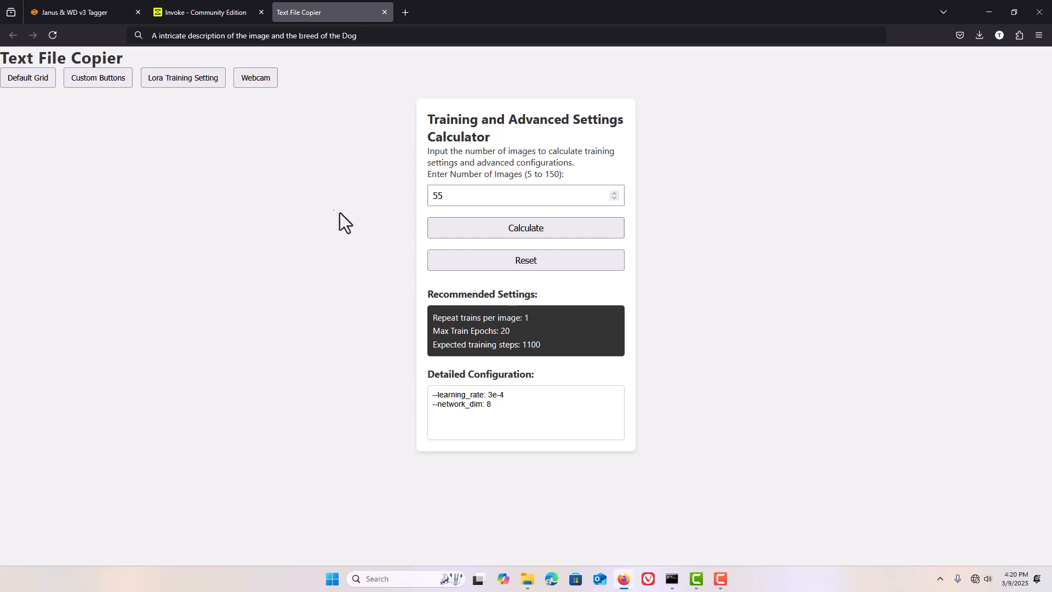
View the Webcam snapshot page with camera access blocked, dismiss the alert, and close its browser tab
left_click(256, 78)
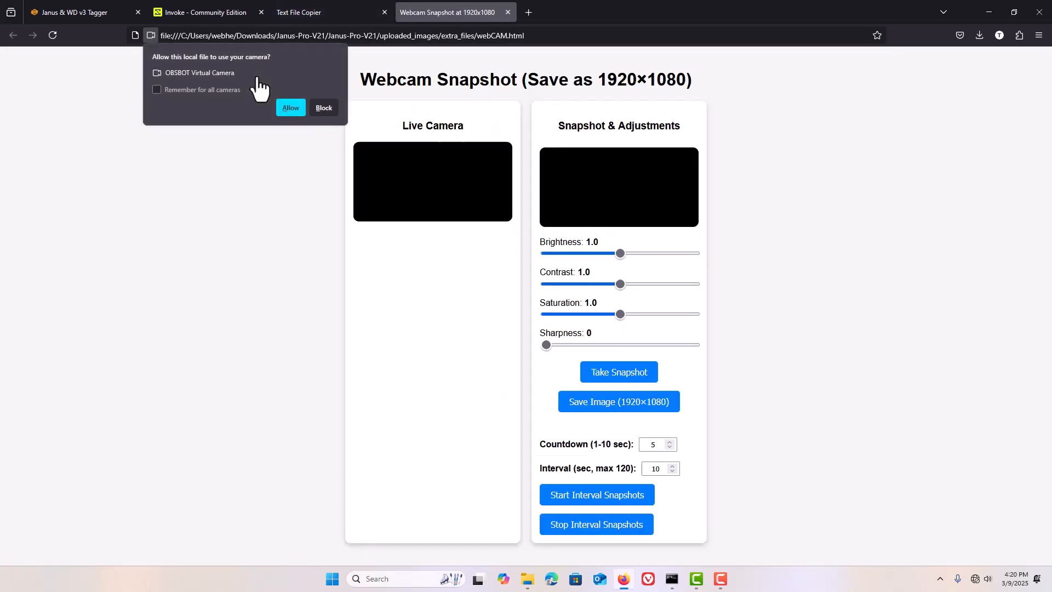
left_click(318, 108)
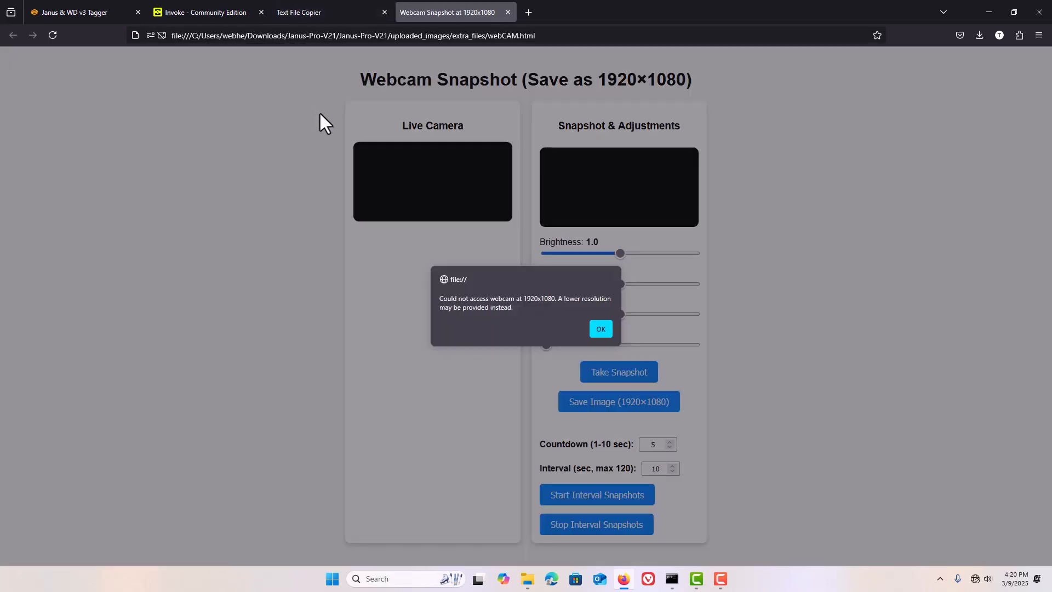
left_click(592, 328)
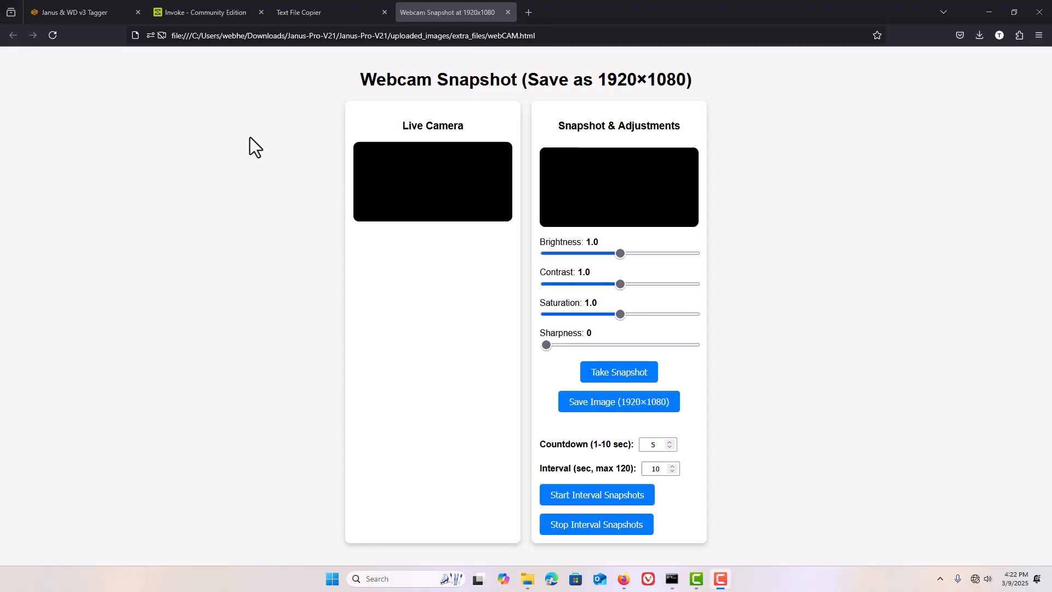
left_click(250, 137)
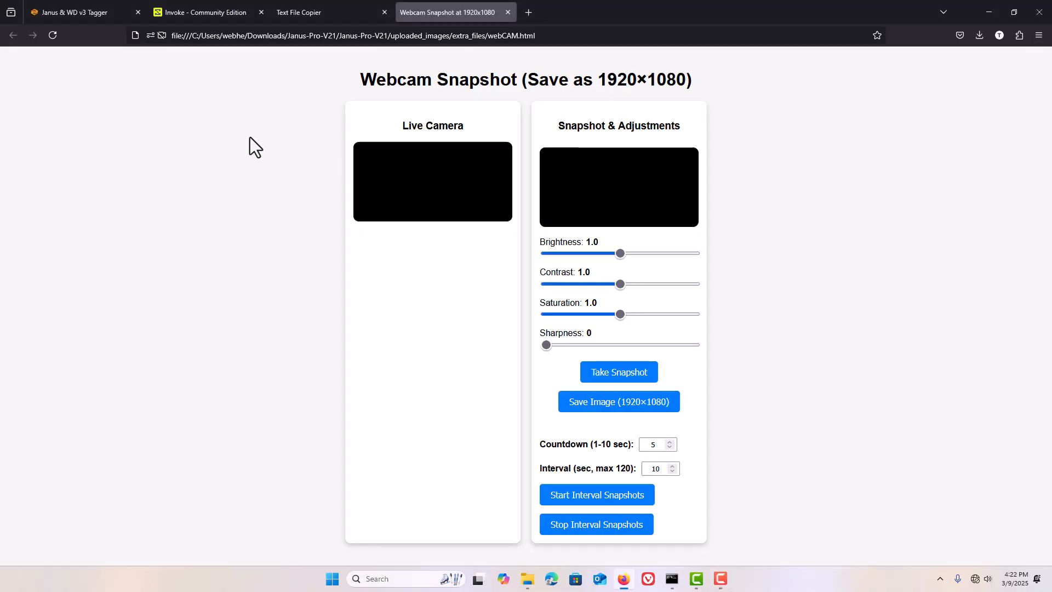
left_click(504, 12)
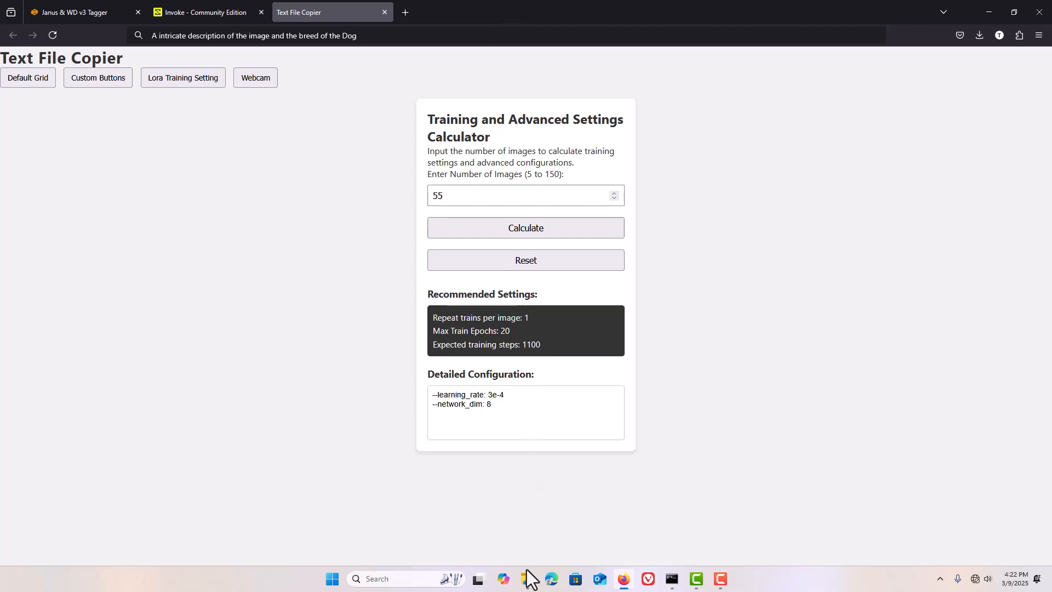
Switch to the uploaded_images folder in File Explorer, run 4Back-up.bat, and close its console
mouse_move(528, 575)
left_click(522, 528)
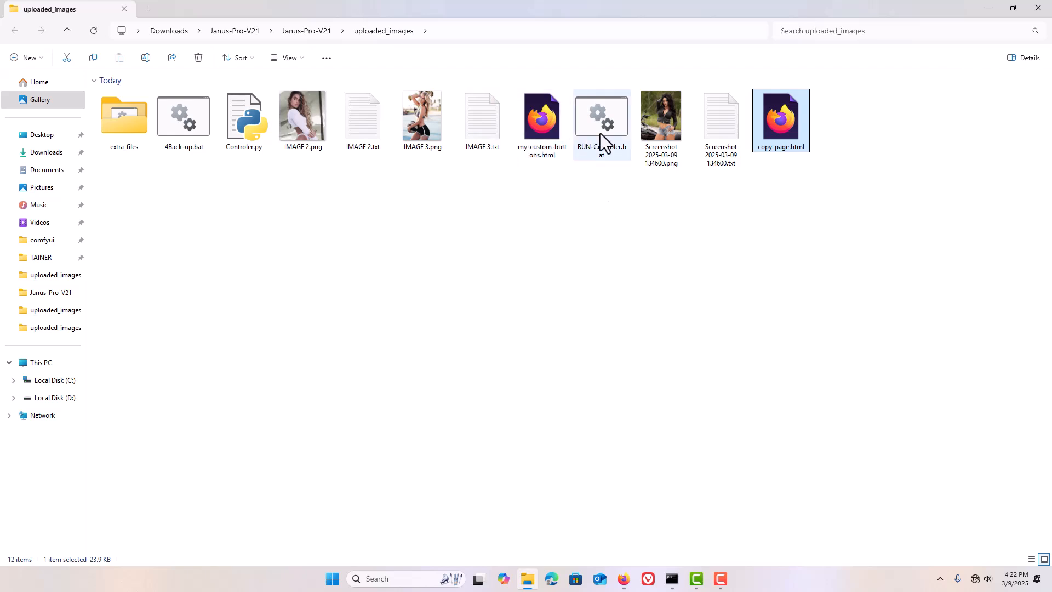
double_click(186, 125)
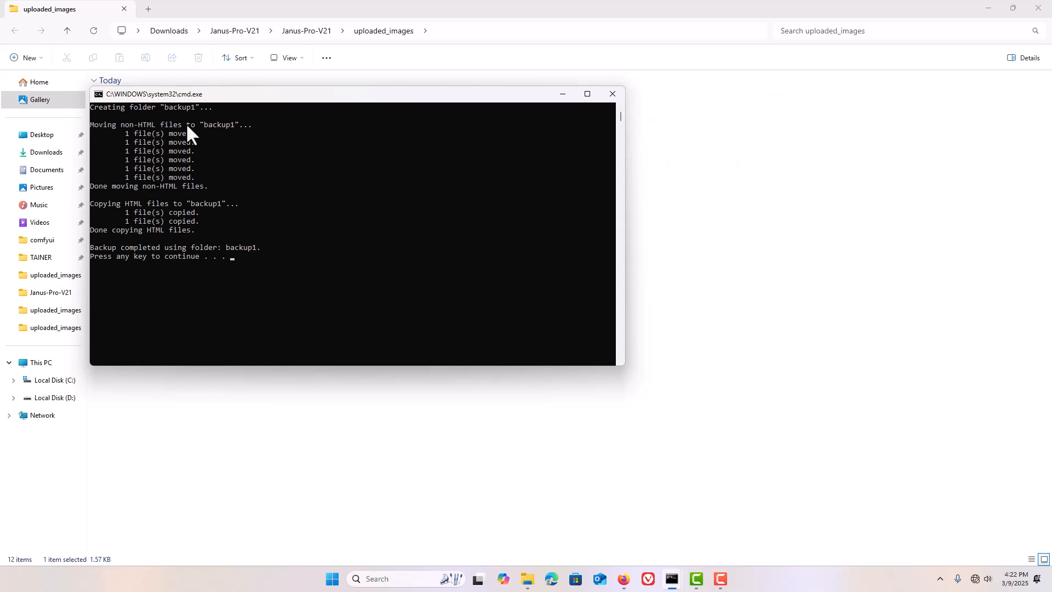
left_click(610, 102)
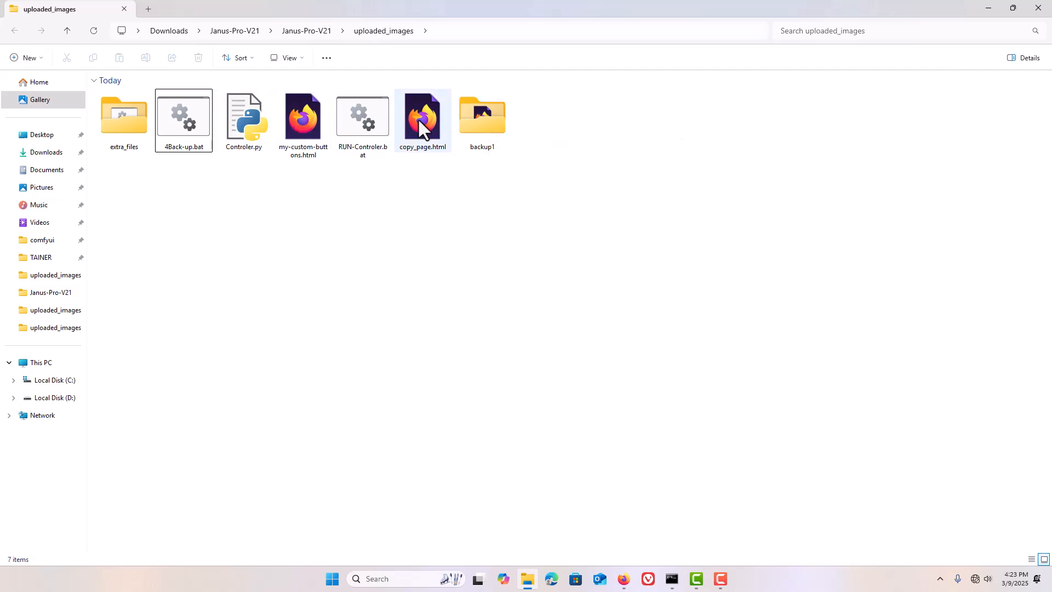
Enter the backup1 folder and open its copy_page.html in Firefox
double_click(474, 120)
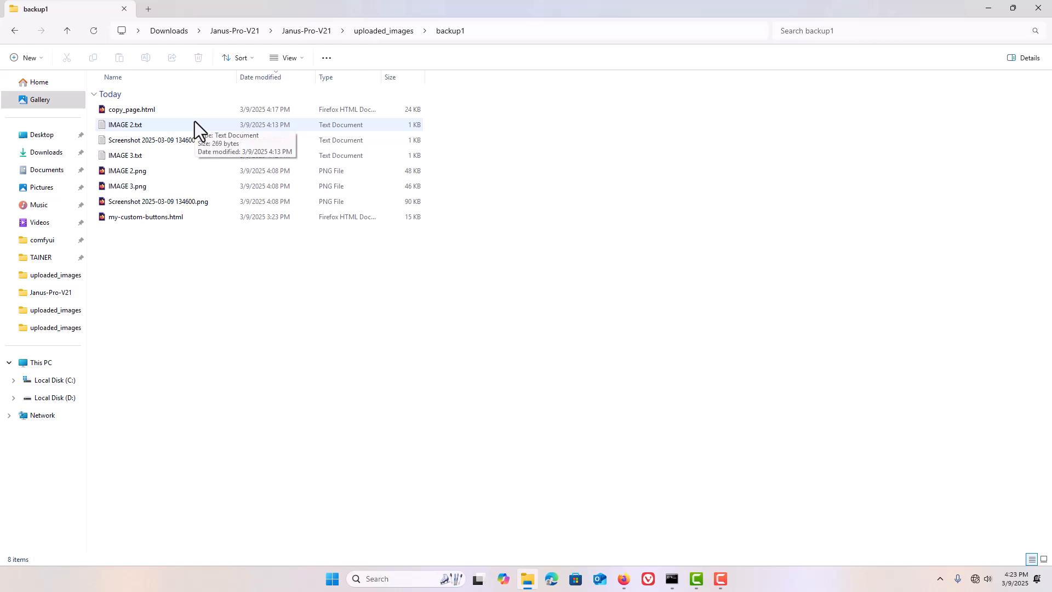
left_click(134, 113)
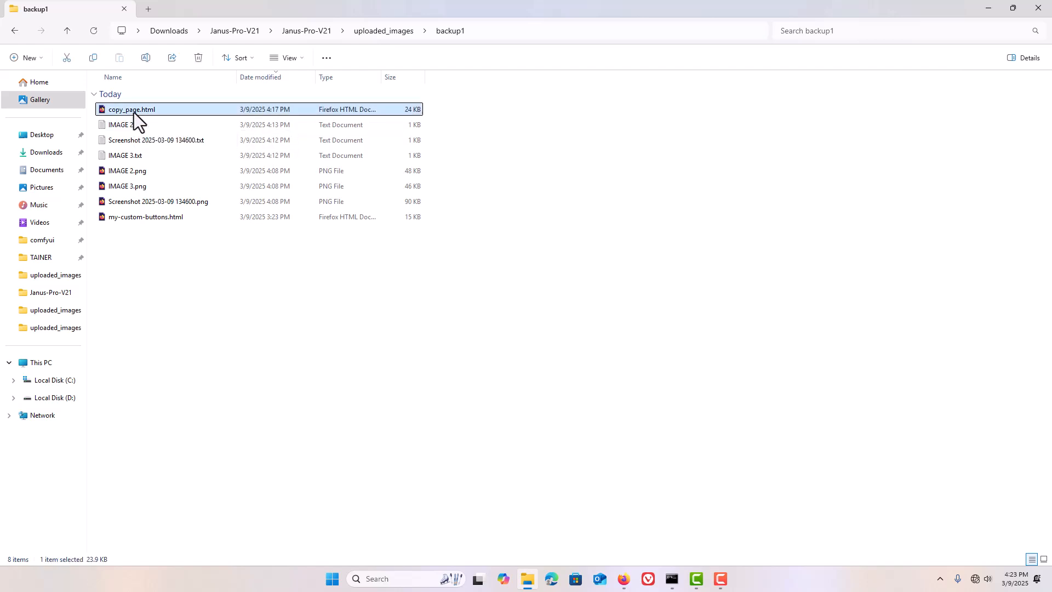
double_click(134, 113)
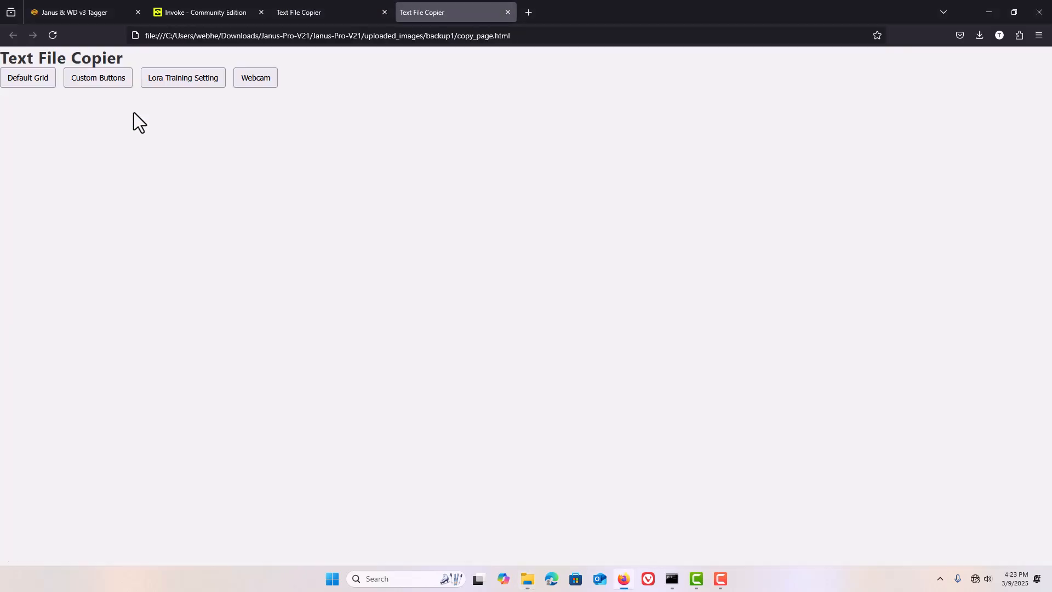
Show the default image grid on the backup copy page and try its Webcam page, closing the tabs when done
left_click(41, 82)
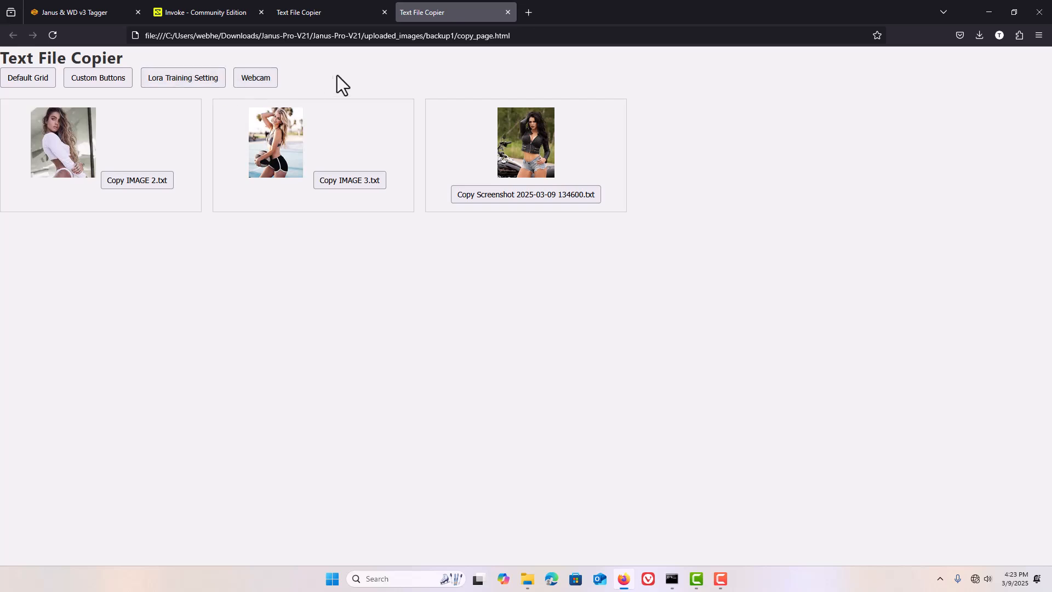
left_click(254, 78)
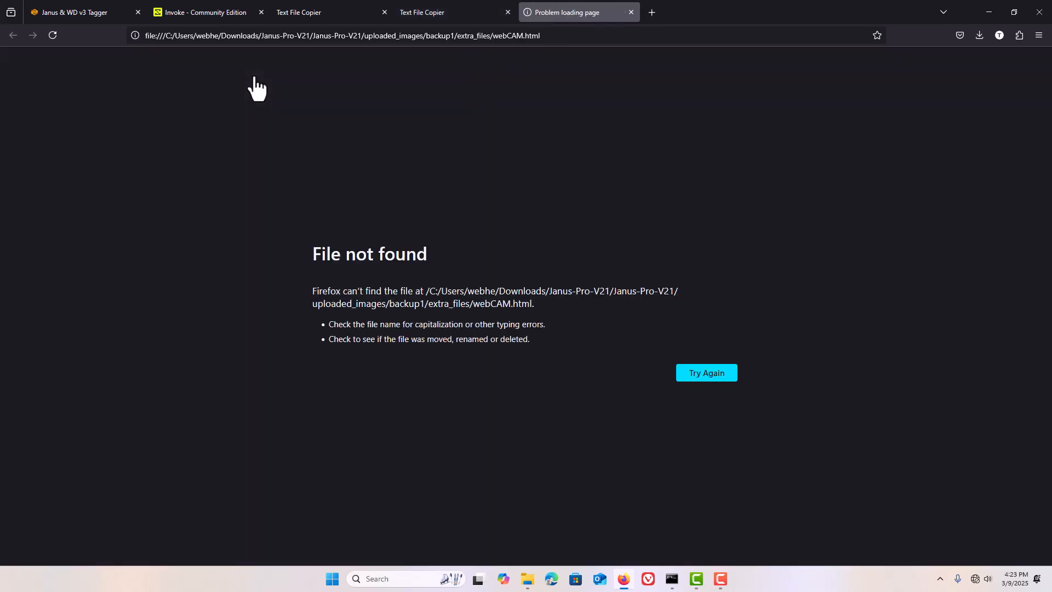
left_click(630, 12)
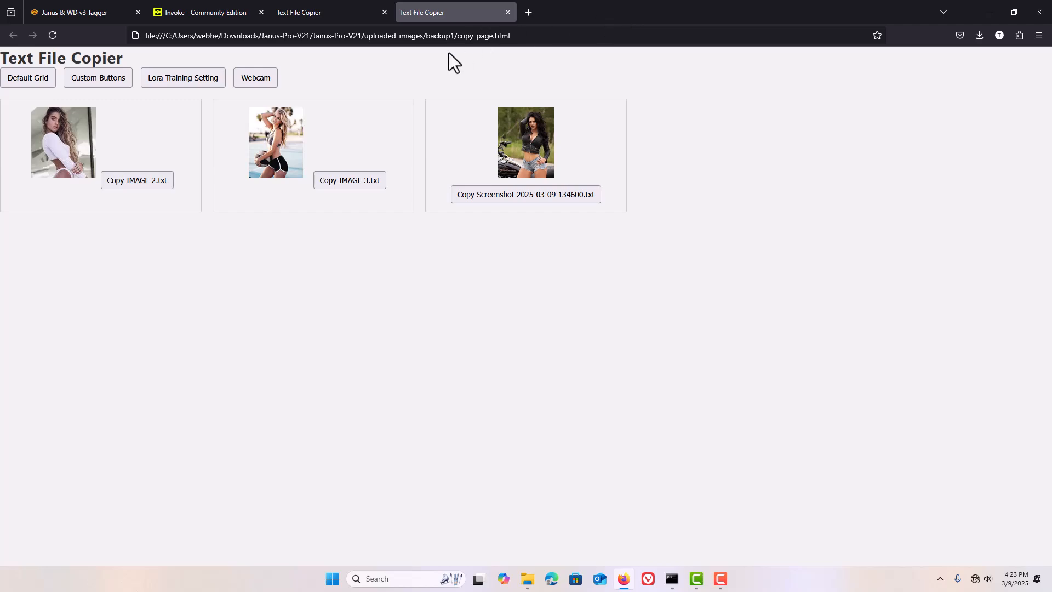
left_click(230, 12)
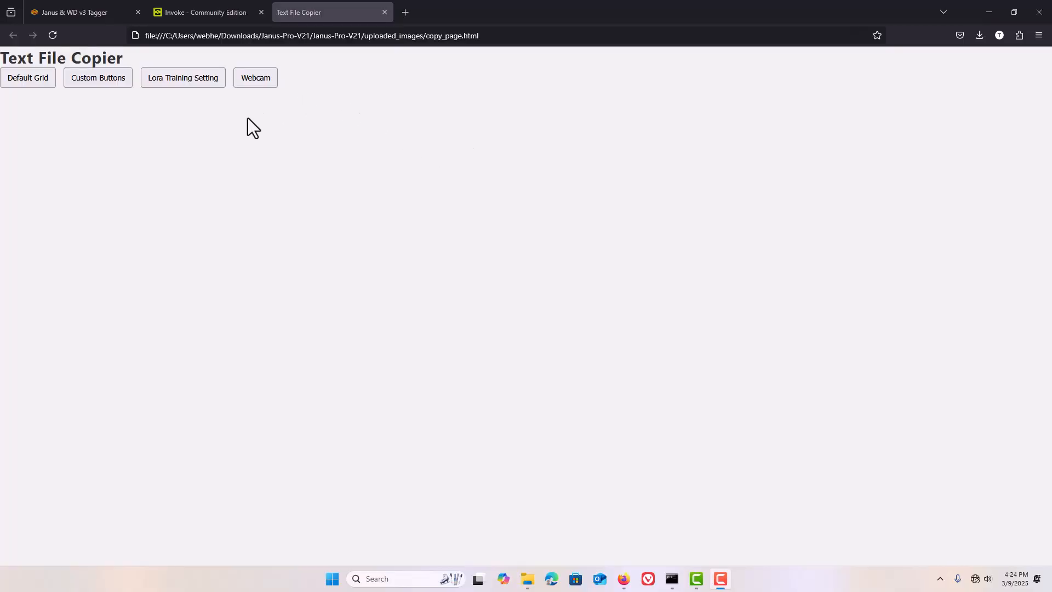
Return to the Janus & WD v3 Tagger app, view its WD v3 Tagger page, and reload the app
mouse_move(212, 14)
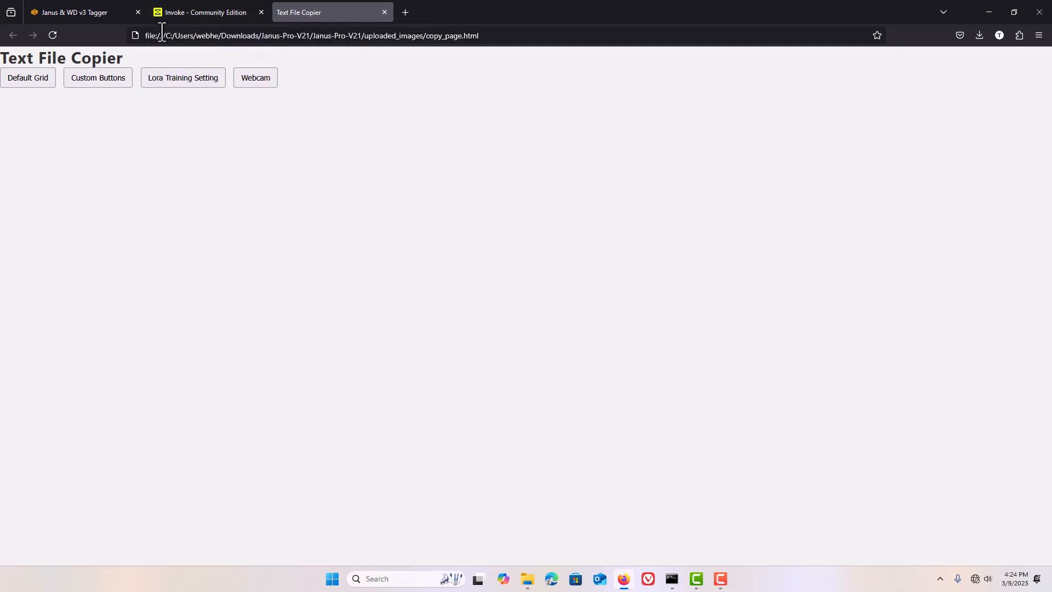
left_click(88, 13)
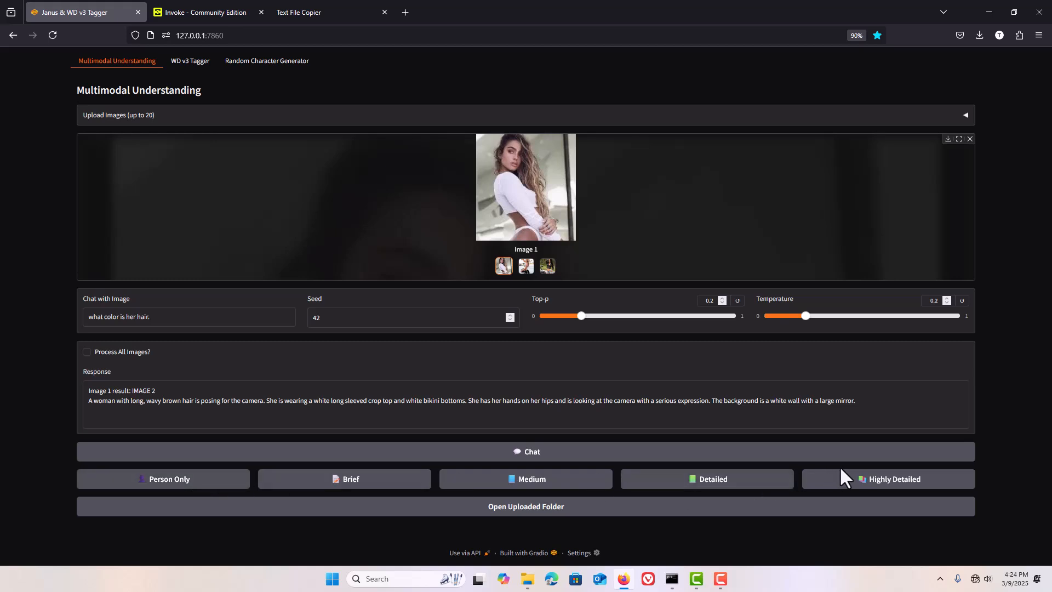
left_click(188, 65)
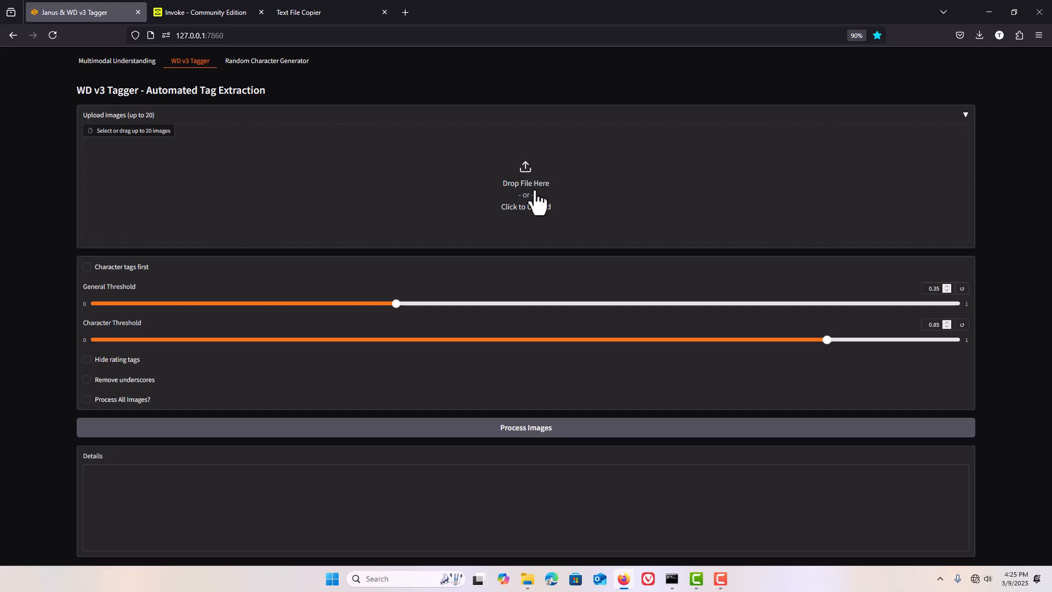
left_click(52, 35)
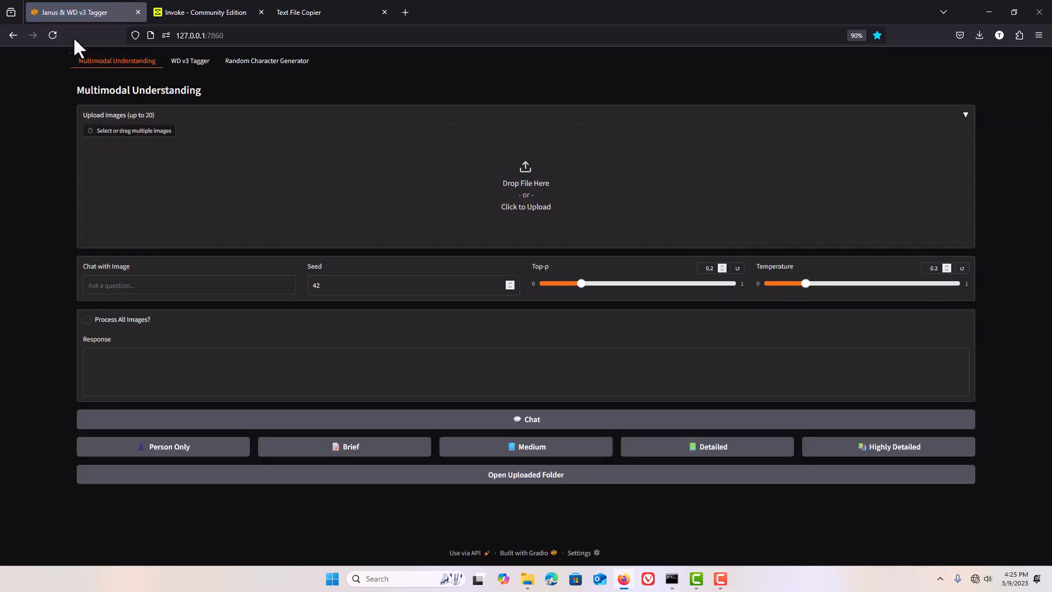
Upload IMAGE (3).png from the Screenshots folder to the WD v3 Tagger and select it in the gallery
left_click(199, 72)
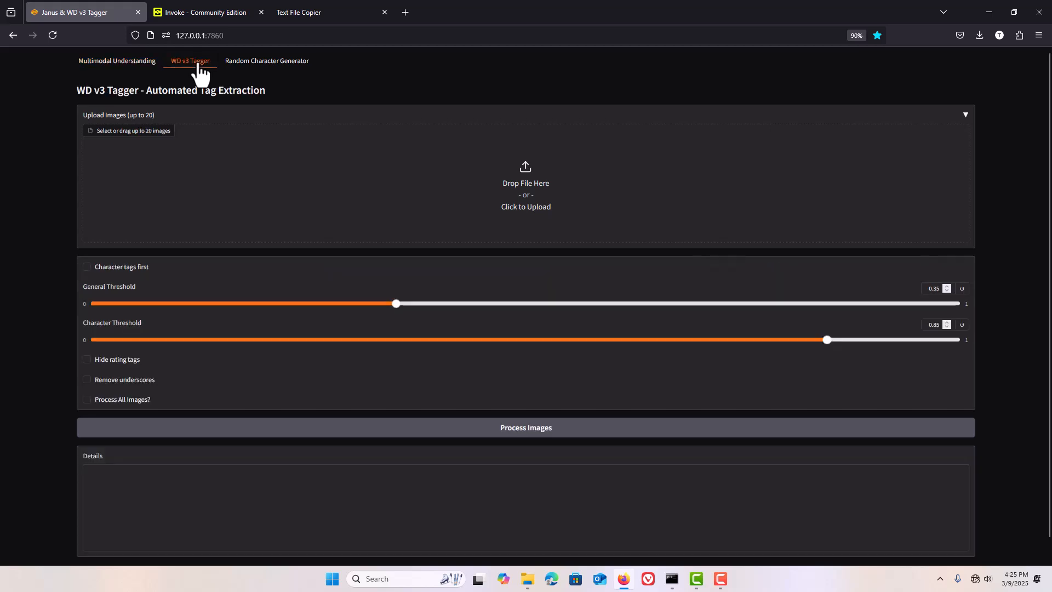
left_click(525, 200)
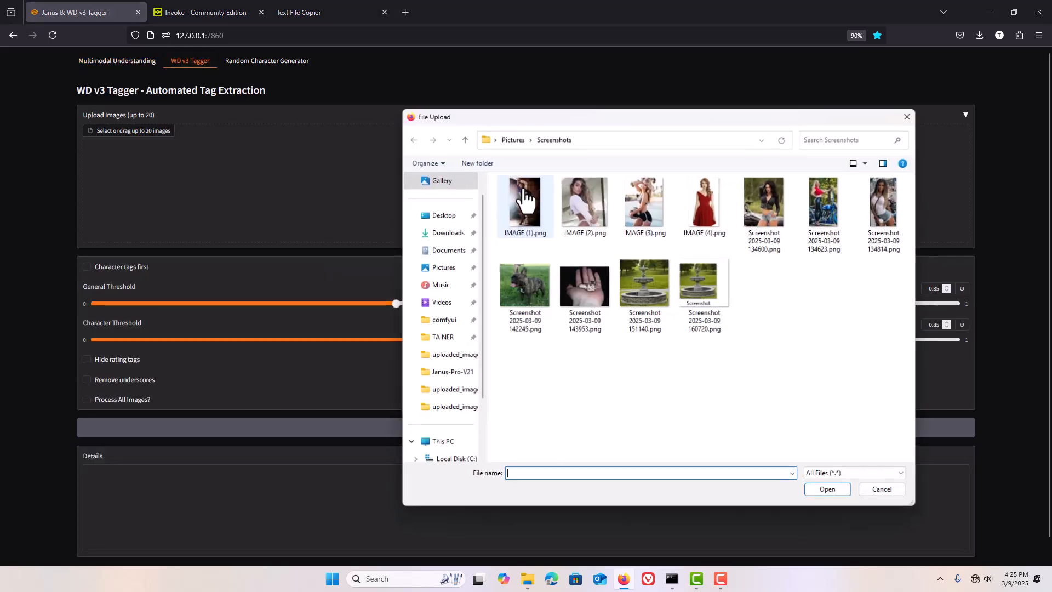
left_click(635, 206)
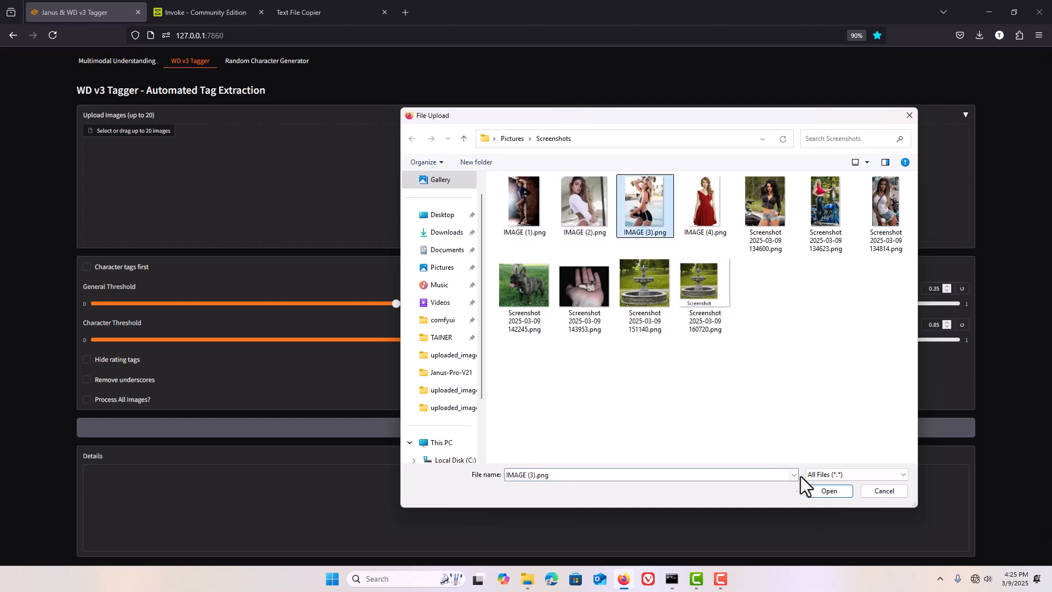
left_click(822, 490)
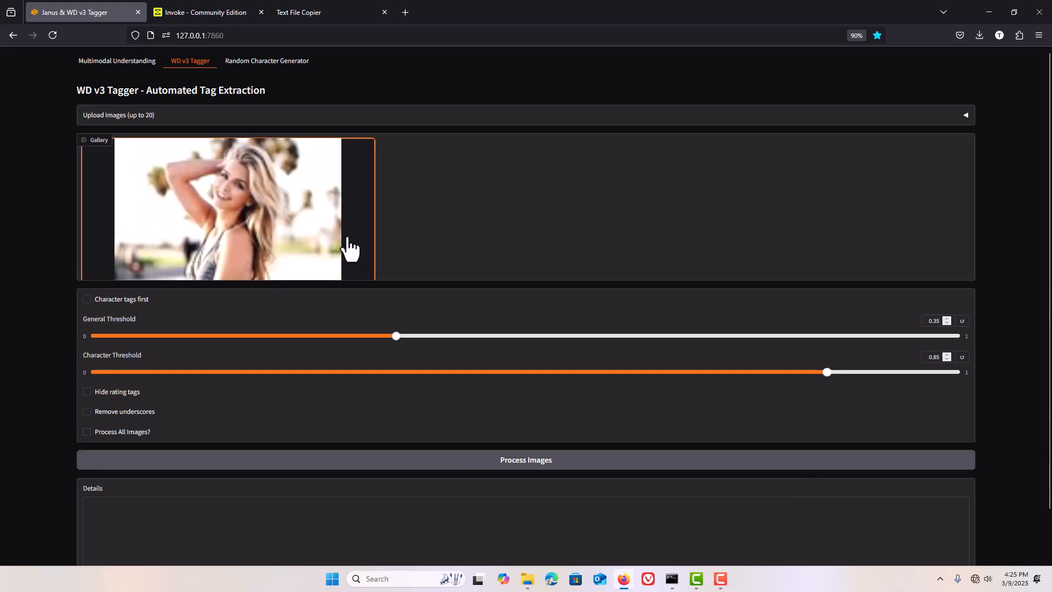
left_click(307, 230)
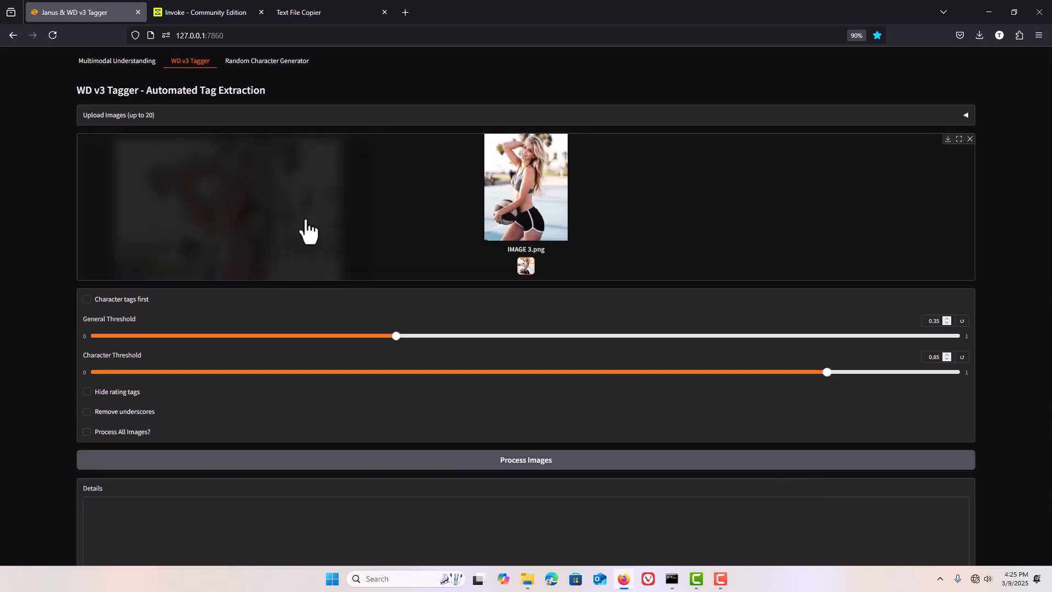
Extract the tags for IMAGE 3.png, and process it again with Remove underscores enabled
left_click(401, 461)
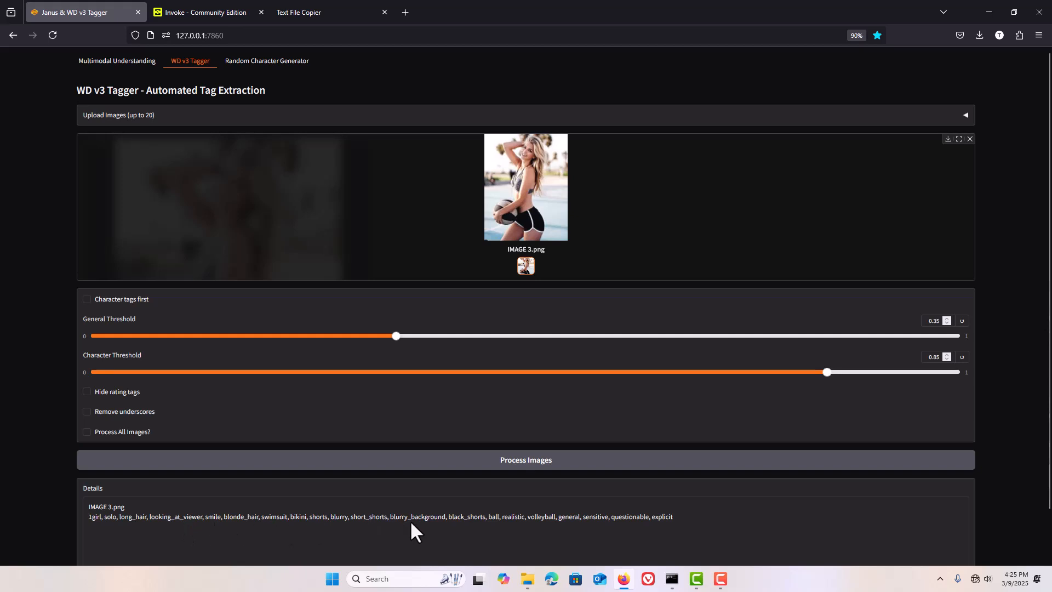
left_click(87, 411)
left_click(299, 464)
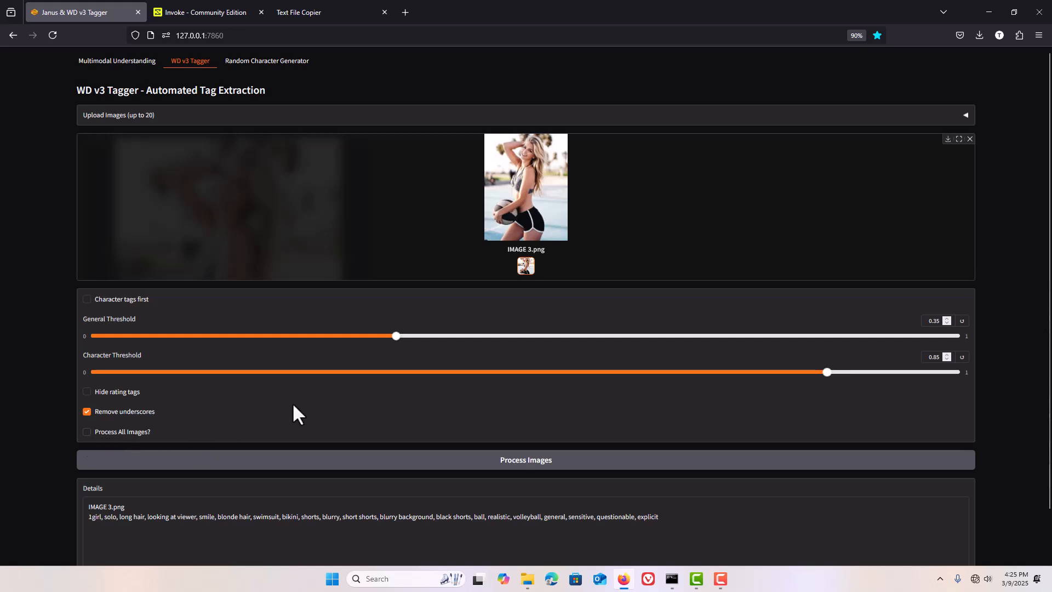
Revisit the Multimodal Understanding page and return to the WD v3 Tagger for comparison
left_click(112, 64)
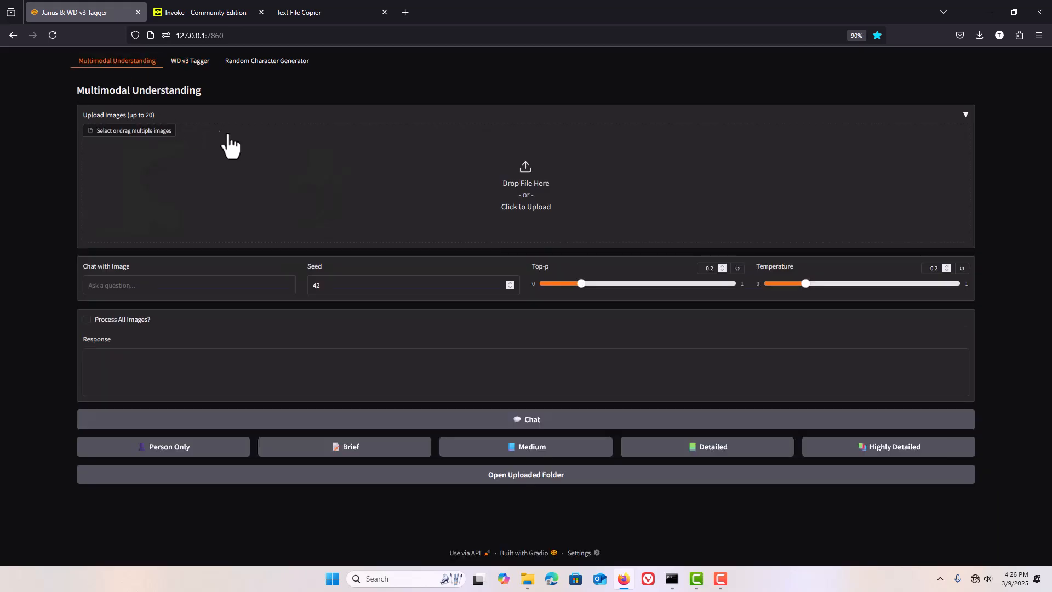
left_click(189, 64)
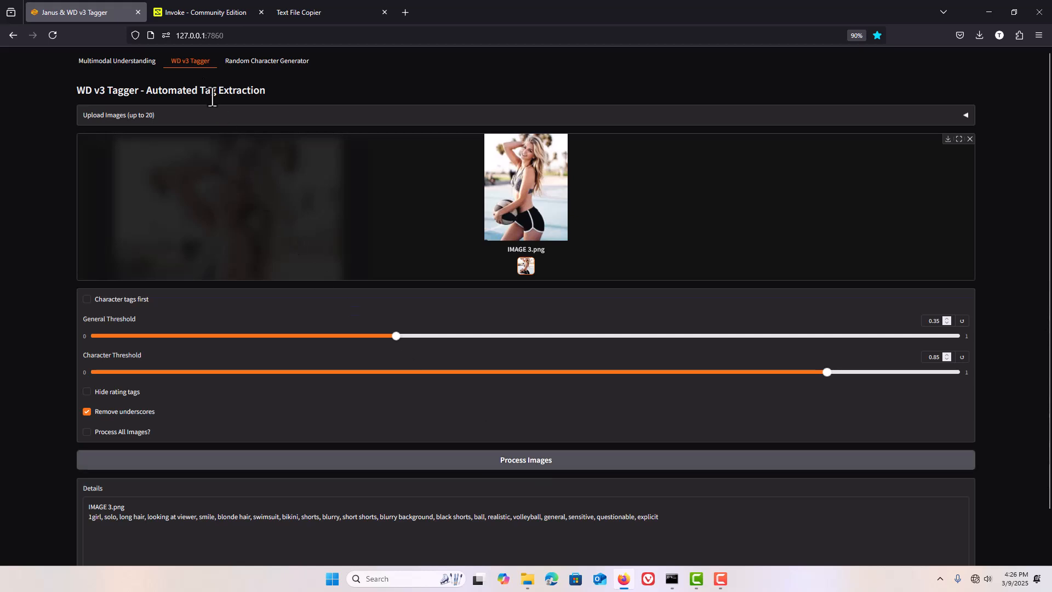
Open the Random Character Generator and randomize four characters with all categories included
left_click(270, 61)
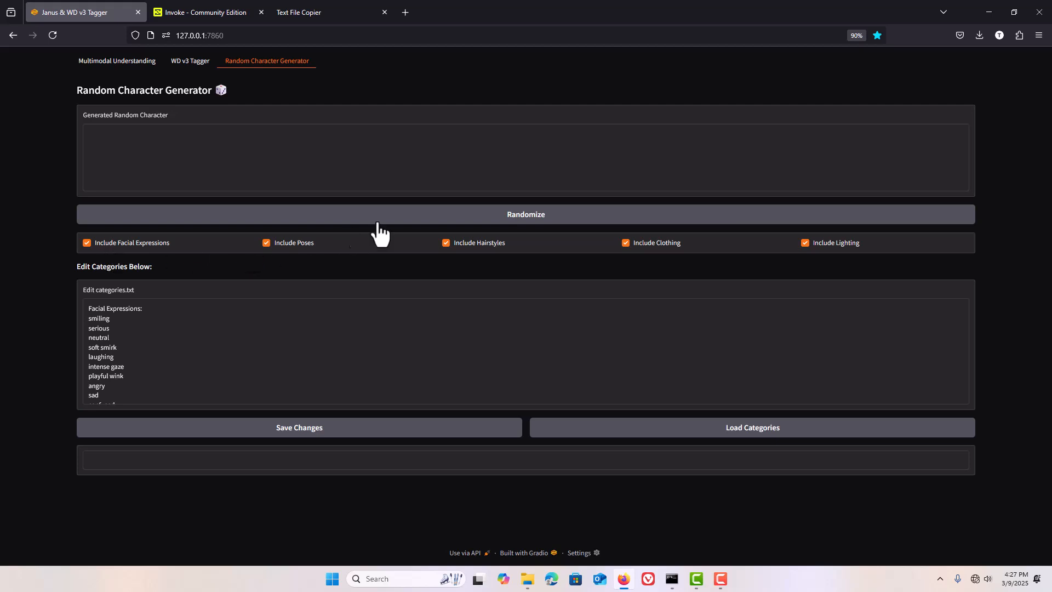
left_click(484, 220)
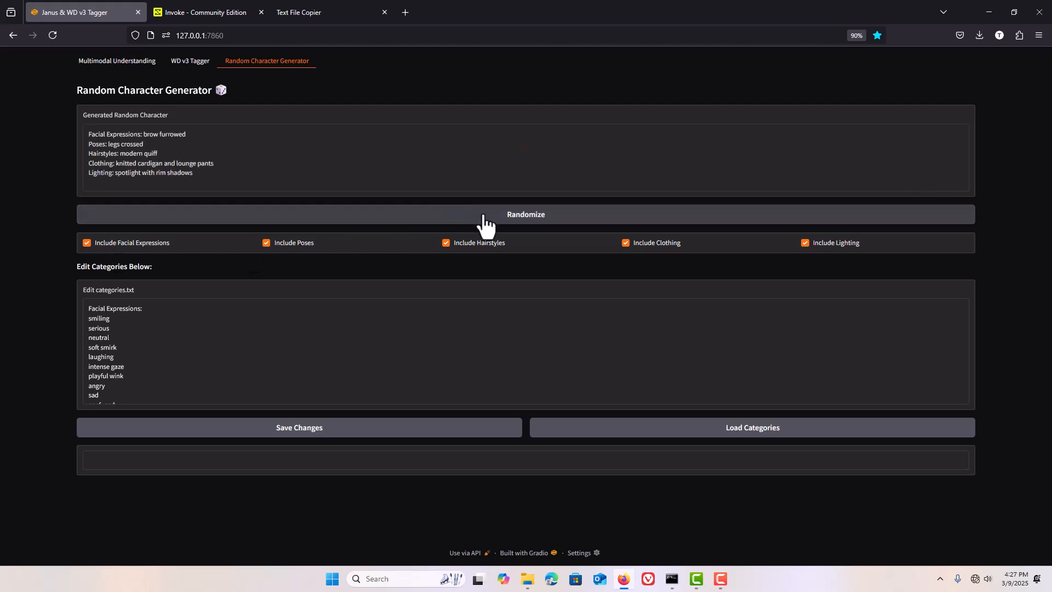
left_click(484, 220)
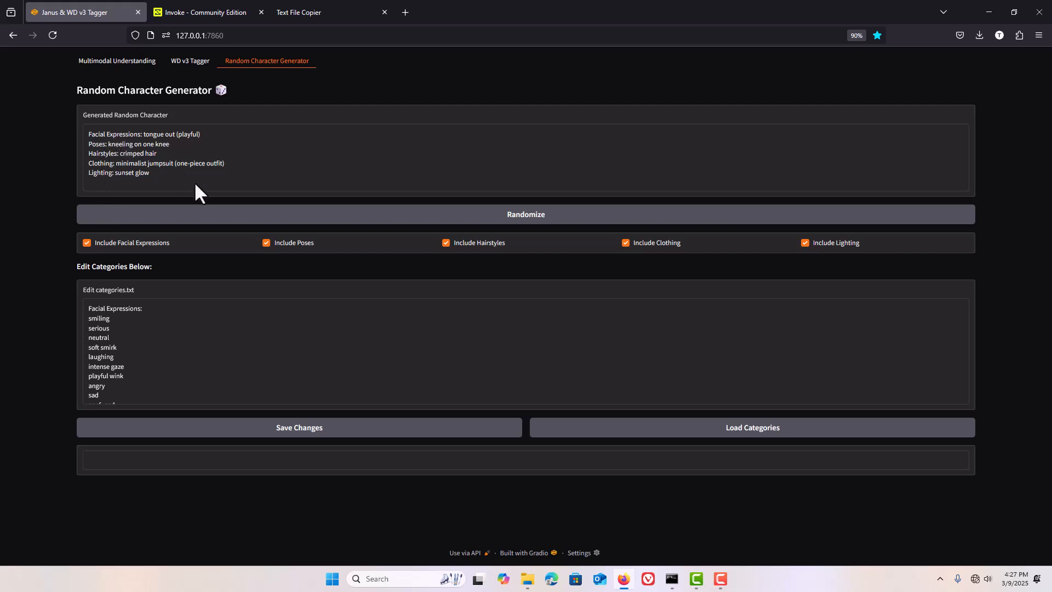
left_click(206, 215)
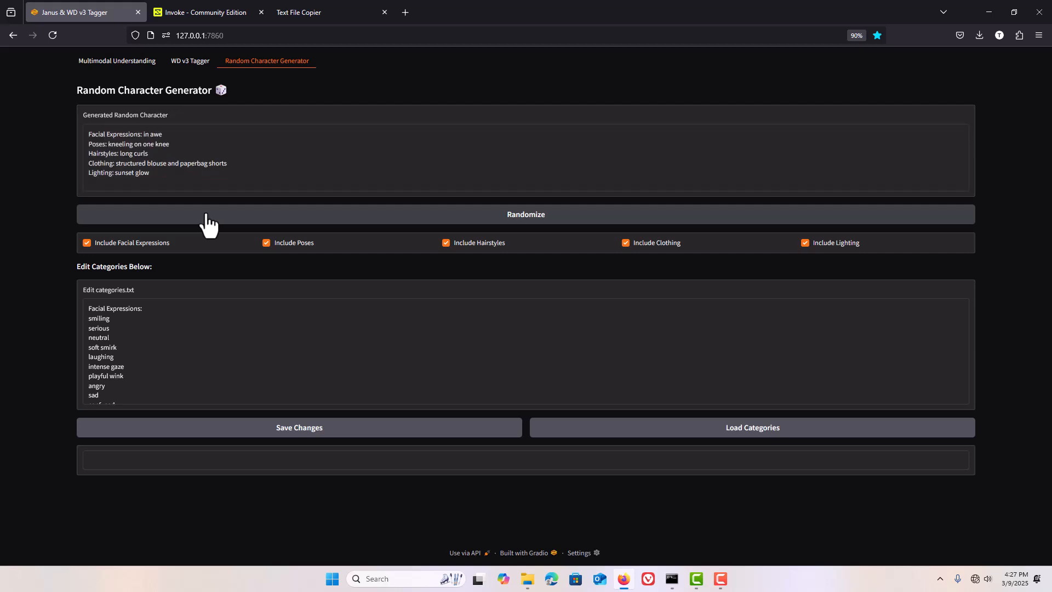
left_click(206, 215)
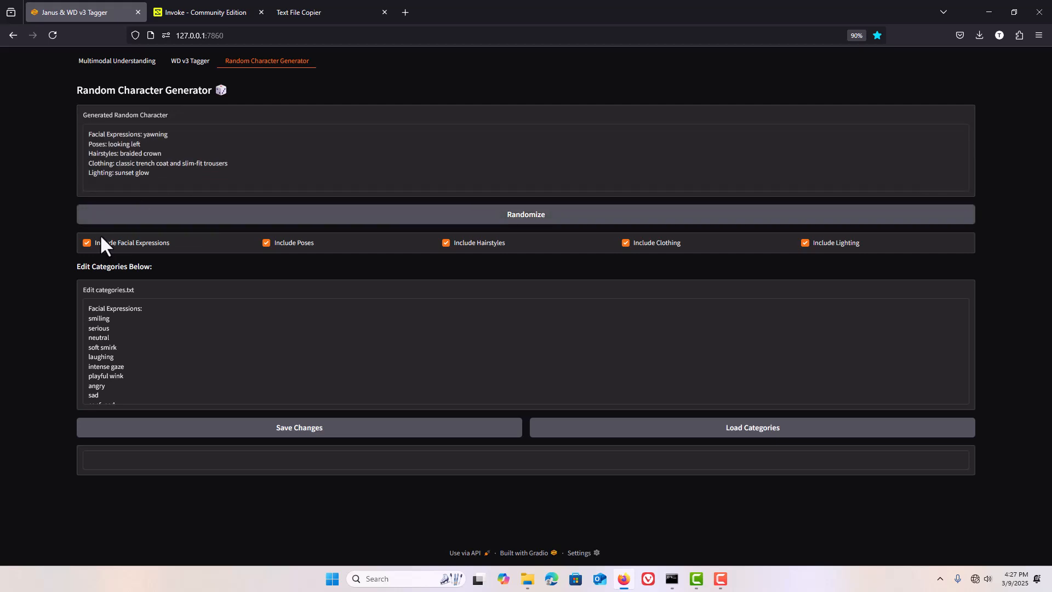
Randomize a character without facial expressions, and randomize another with facial expressions included again
left_click(87, 243)
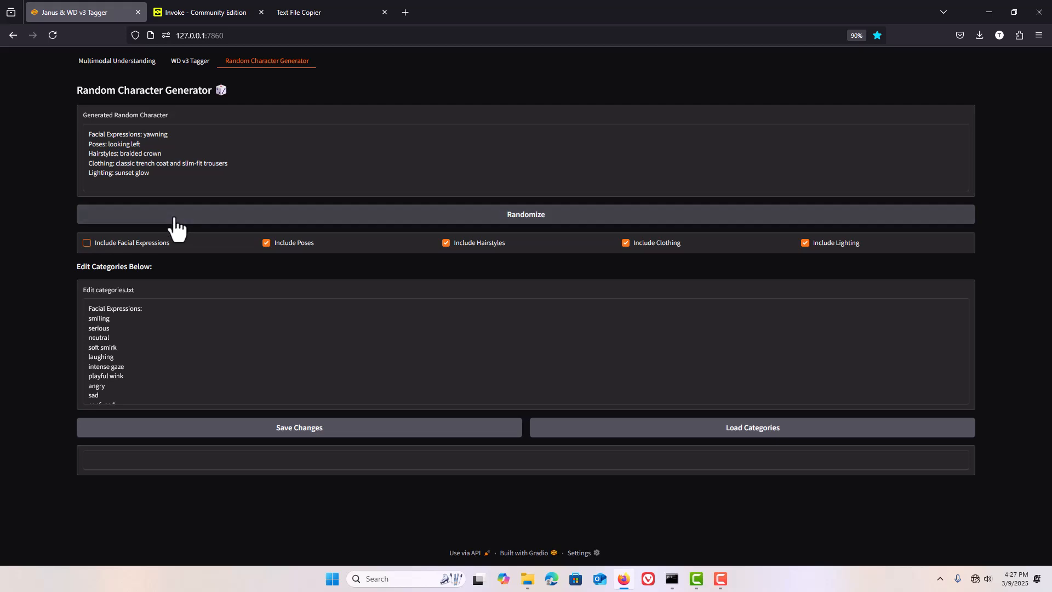
left_click(175, 218)
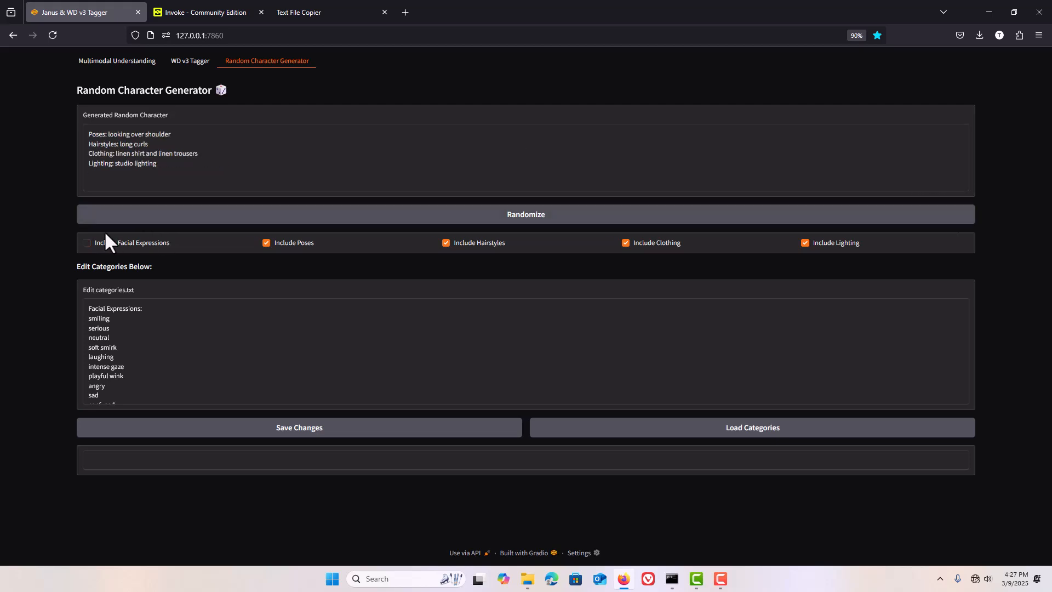
left_click(87, 243)
left_click(175, 219)
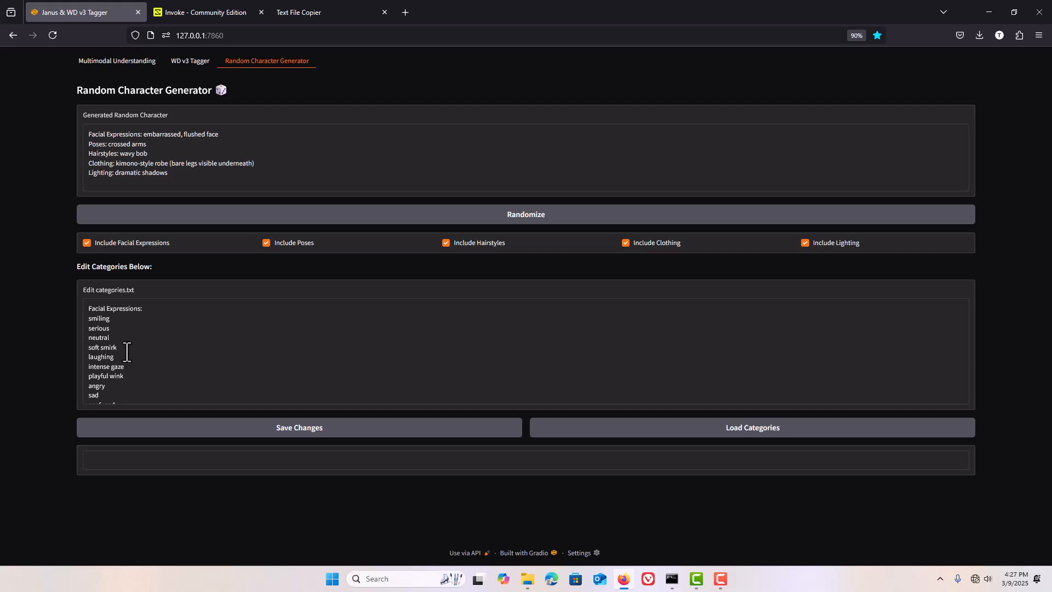
Change the "smiling" entry in categories.txt to "smiling888" and try to save the changes
left_click(115, 323)
type("888")
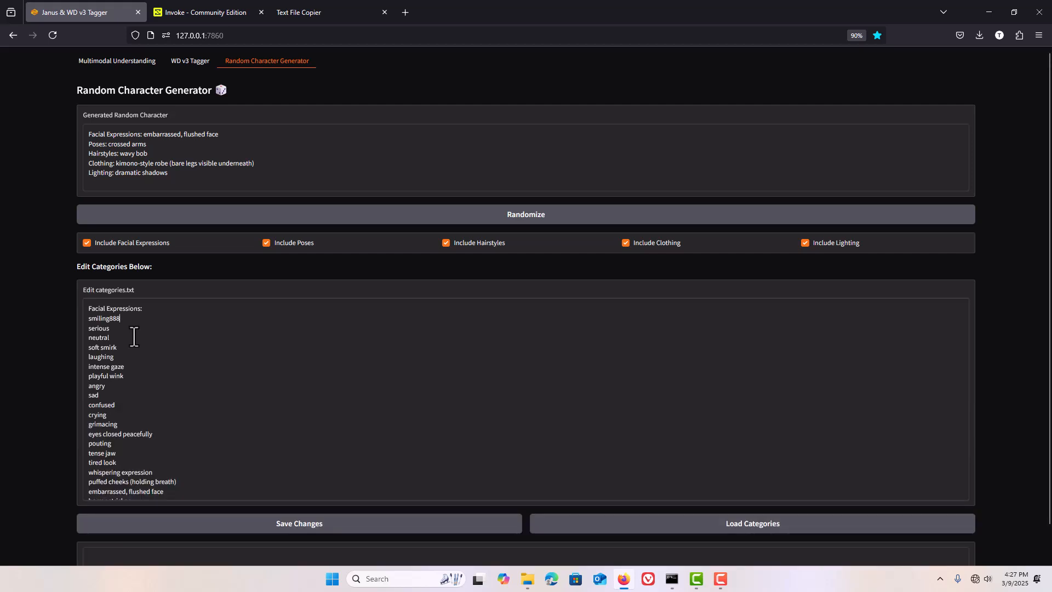
left_click(263, 528)
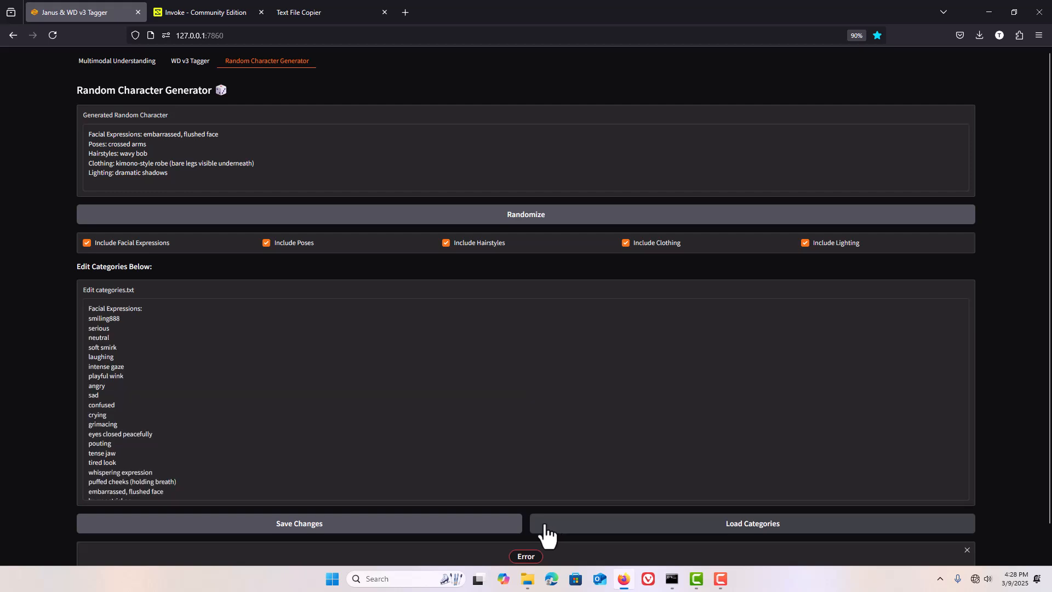
left_click(458, 521)
Look through the facial expressions listed in the categories.txt editor
scroll(470, 447, "down", 5)
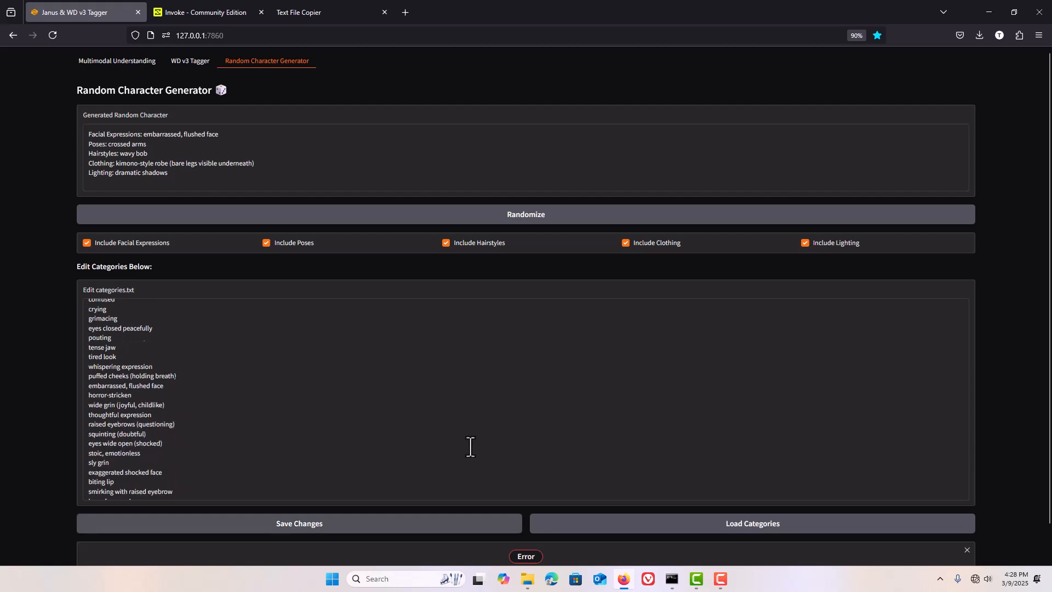
scroll(470, 446, "down", 4)
scroll(470, 446, "up", 4)
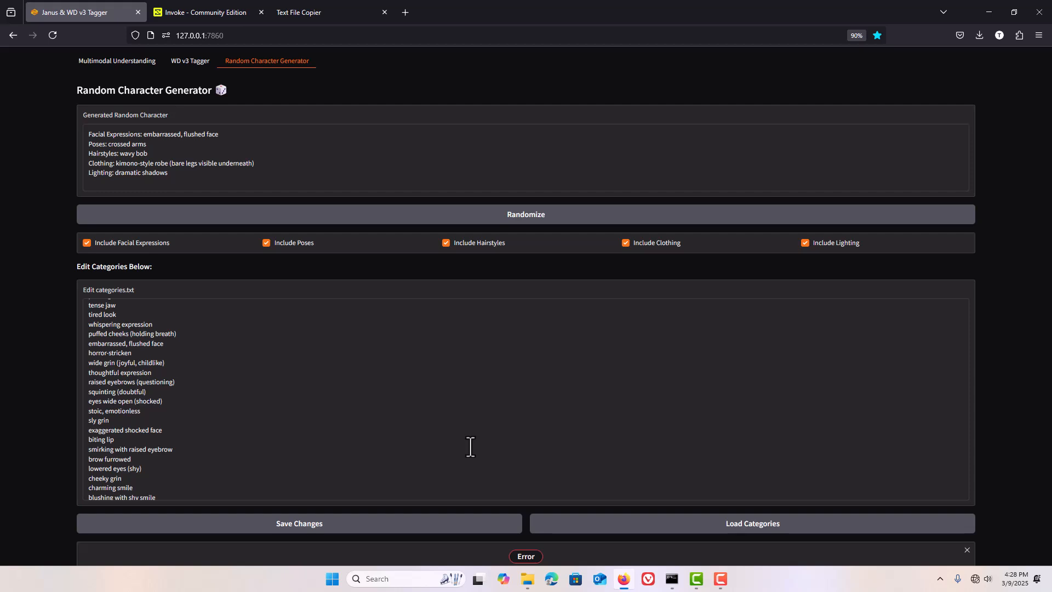
scroll(470, 446, "up", 5)
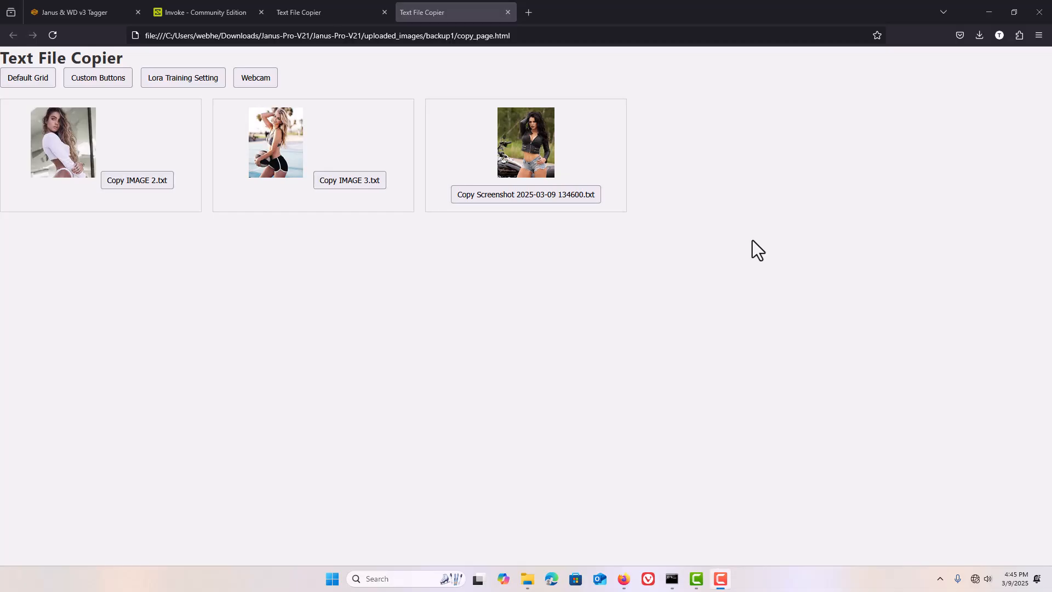
Copy the IMAGE 3.txt caption from the backup copy page and paste it into Invoke's positive prompt, replacing everything after "a 21 year old women"
left_click(551, 210)
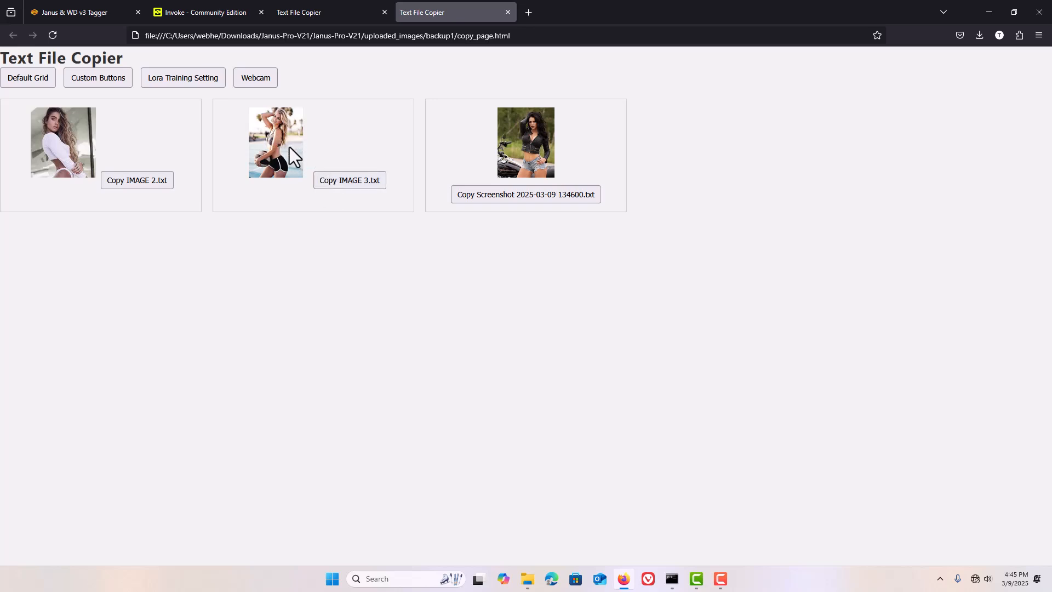
left_click(353, 186)
left_click(230, 9)
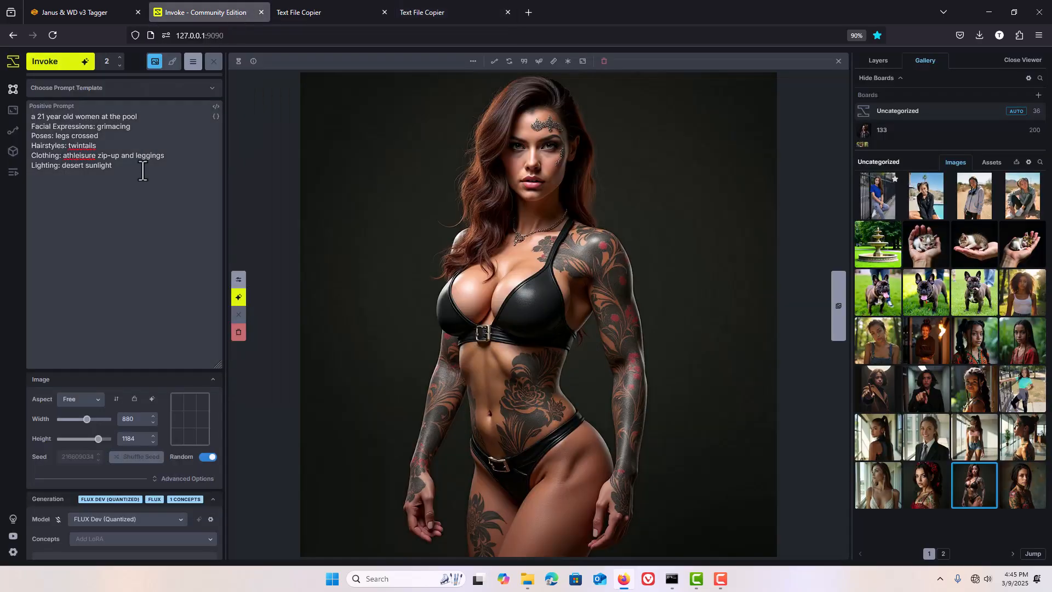
left_click_drag(141, 181, 101, 118)
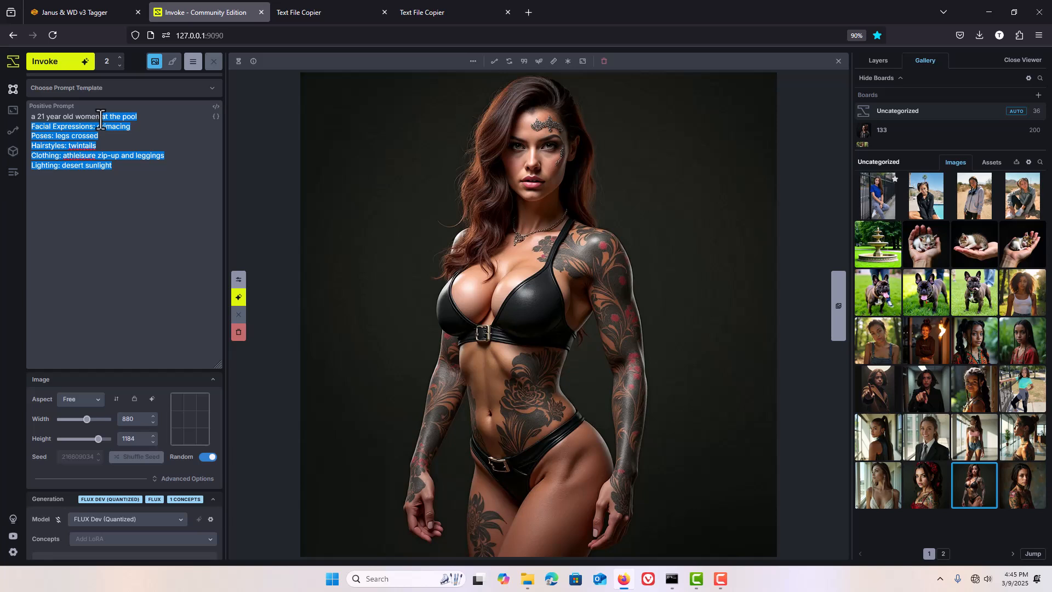
key("BackSpace")
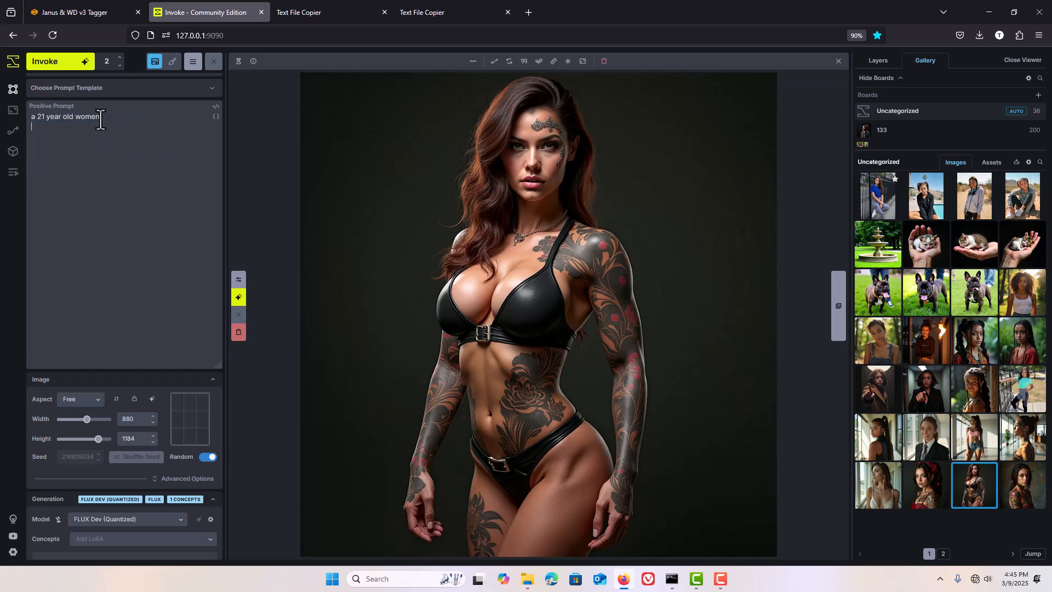
key("ctrl+v")
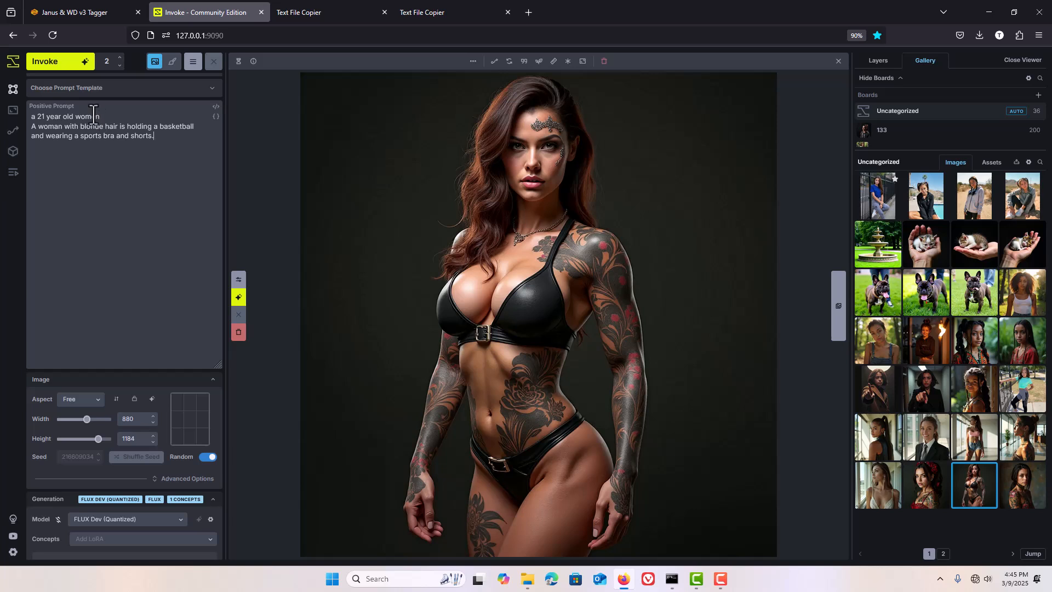
Generate an image from the current prompt, and another after adding "at a Basketball court" to the prompt's first line
left_click(69, 72)
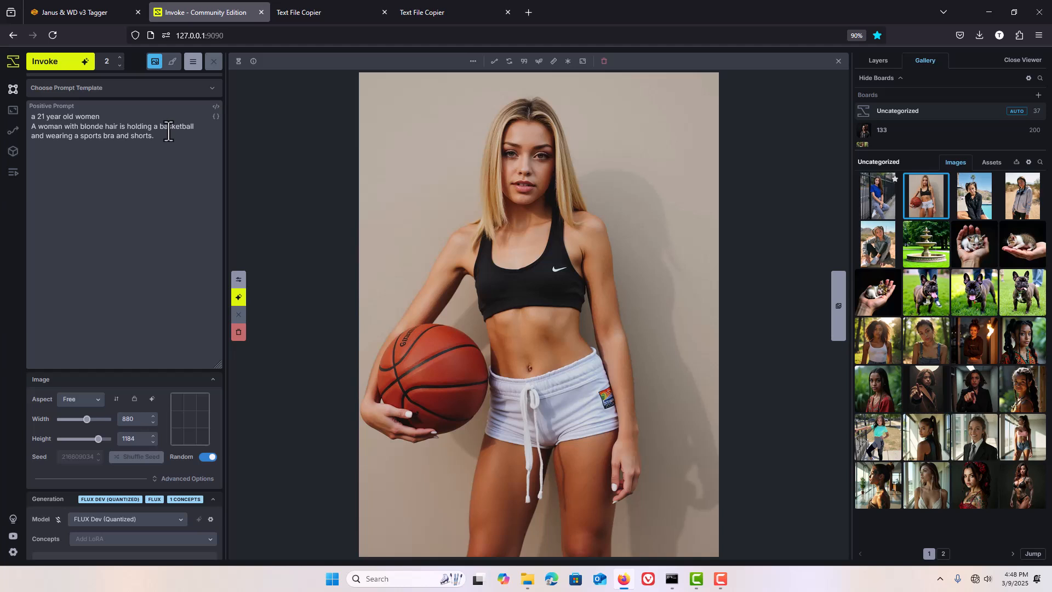
left_click(113, 116)
type("at a basket ba")
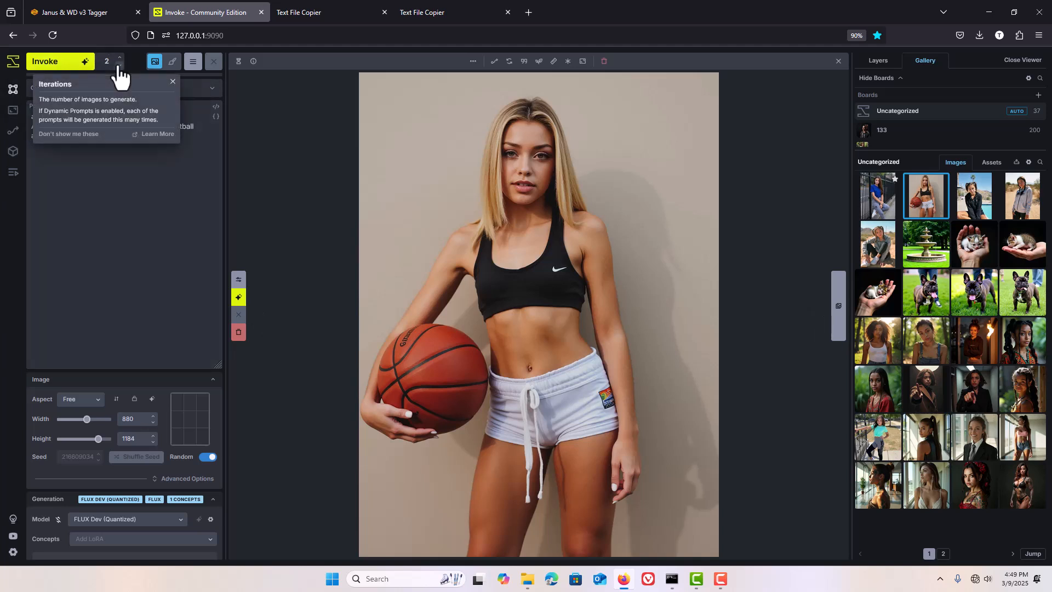
left_click(64, 63)
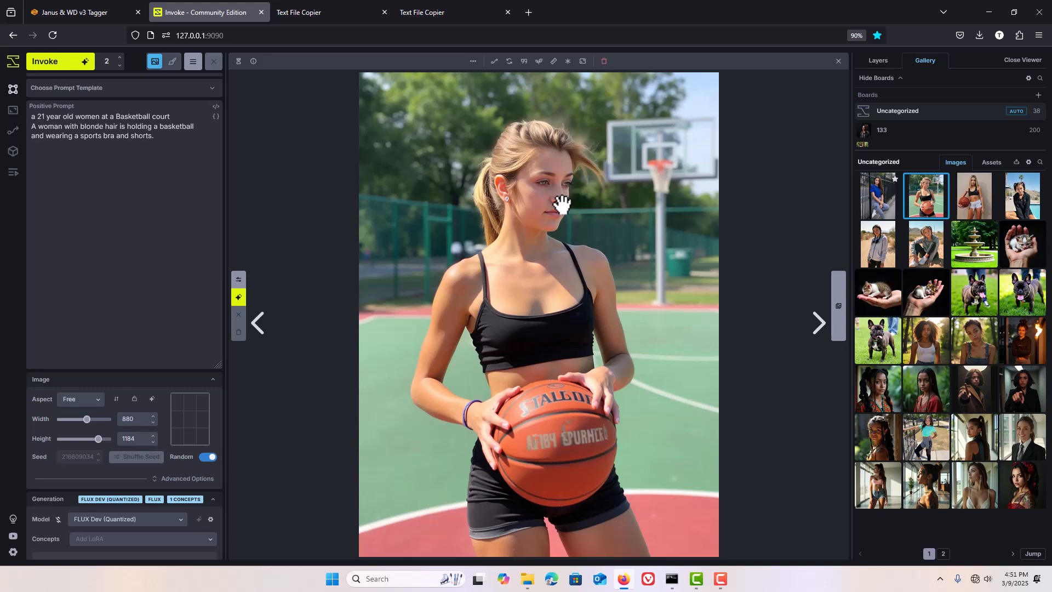
Copy the "Real Skin No chat" text from the Text File Copier grid, append it to Invoke's positive prompt, and generate an image to compare with the previous one
key("ctrl+Tab")
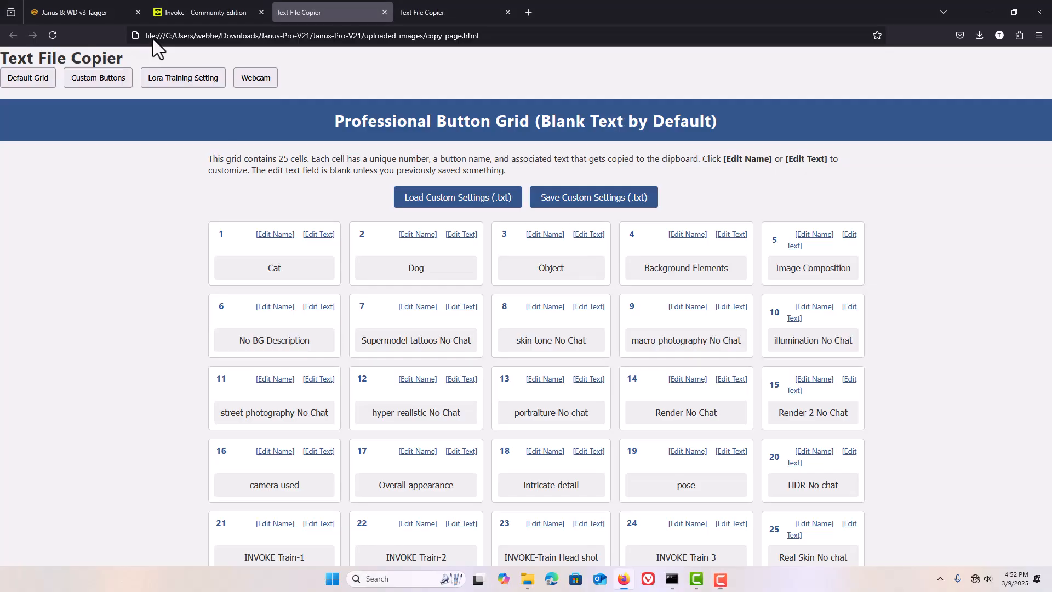
scroll(565, 368, "down", 1)
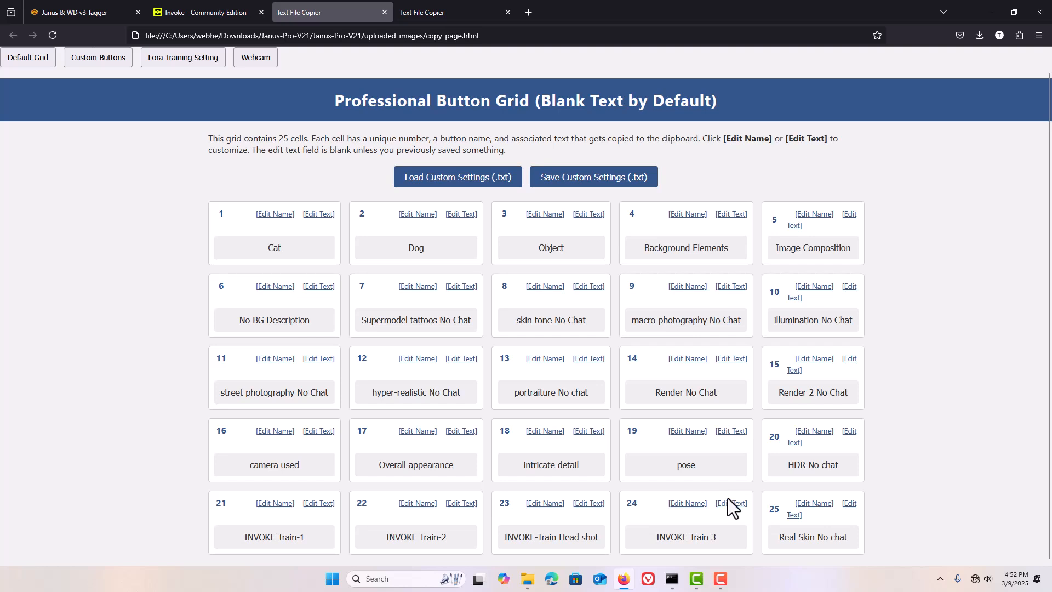
left_click(805, 540)
left_click(206, 13)
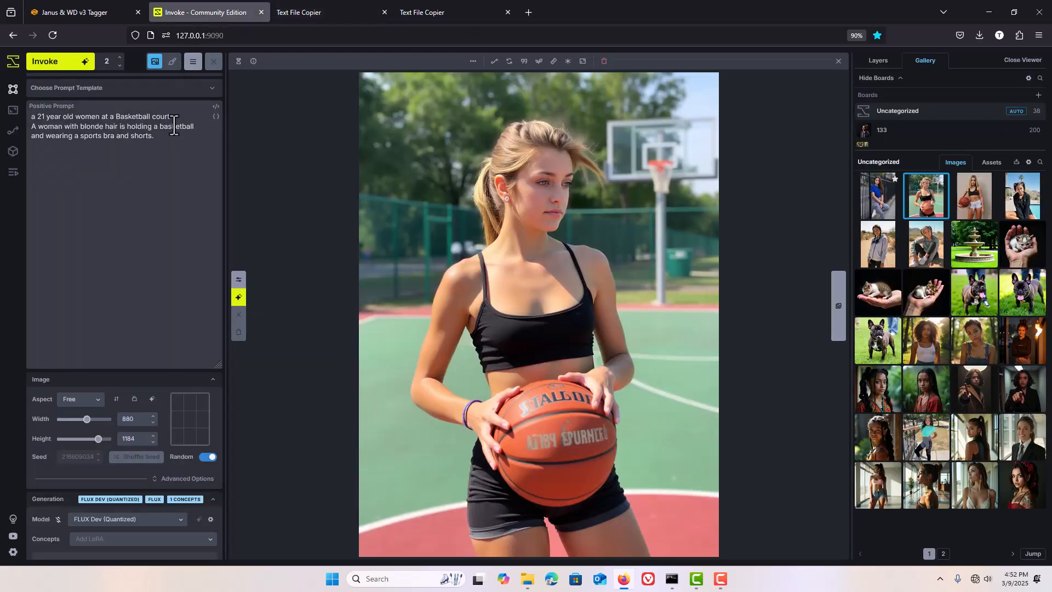
right_click(167, 142)
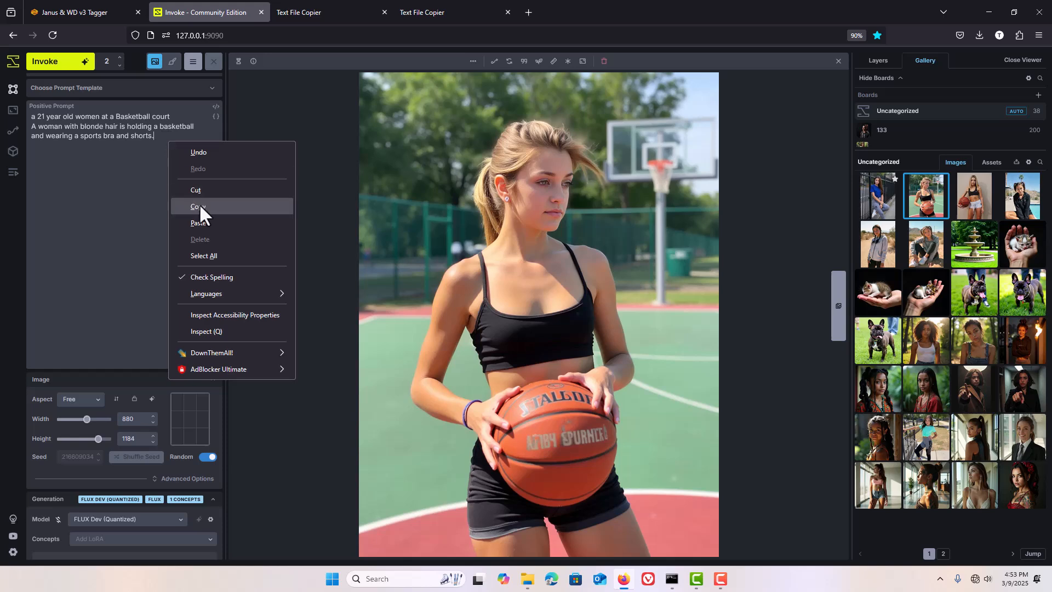
left_click(202, 222)
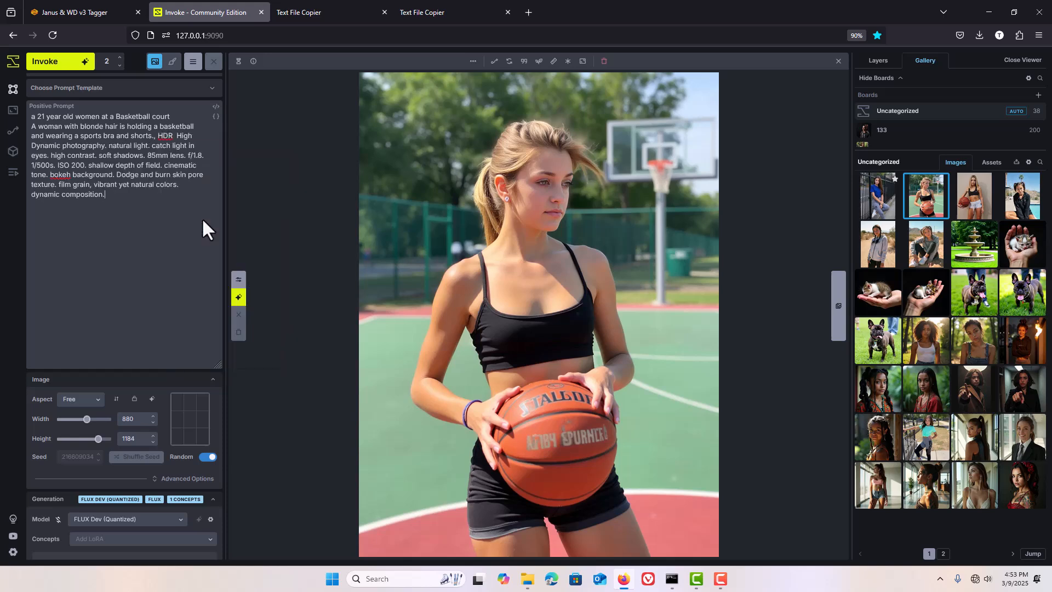
left_click(64, 61)
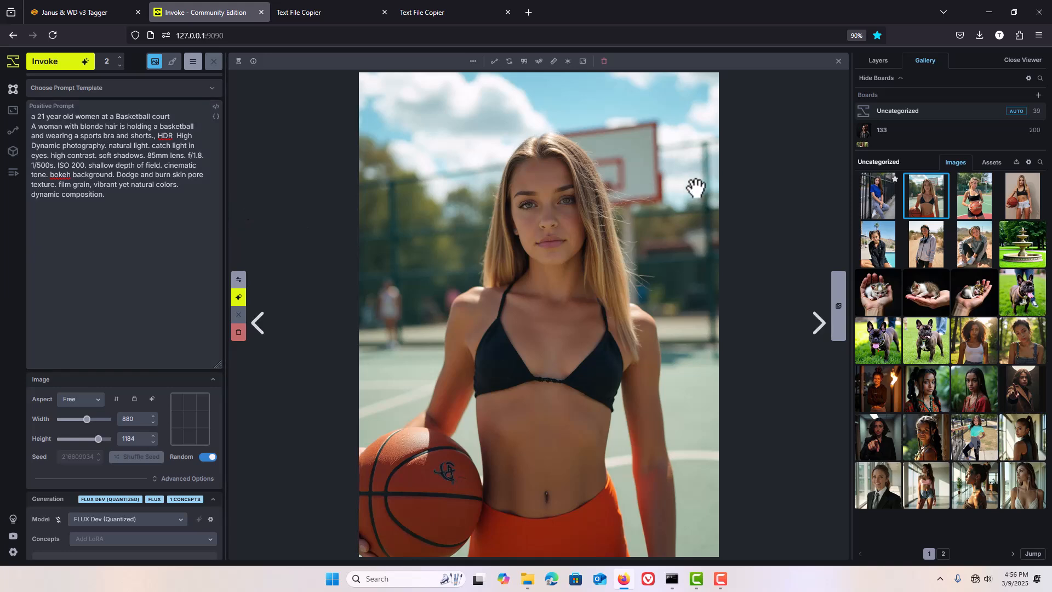
left_click(965, 206)
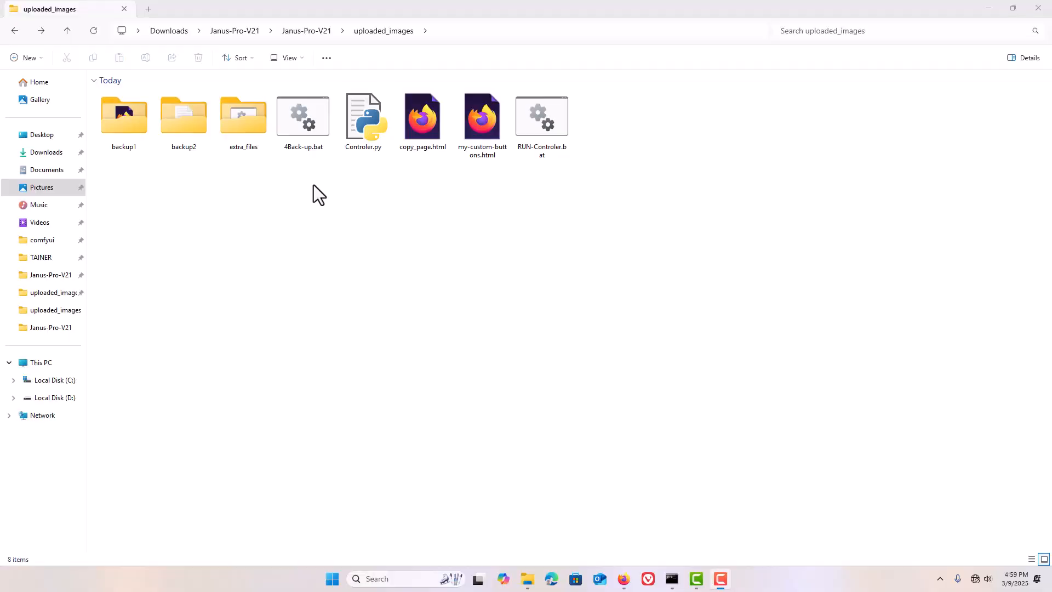
In File Explorer, open the extra_files folder and check the source images in Pictures\Screenshots before returning to extra_files
left_click(159, 34)
double_click(238, 114)
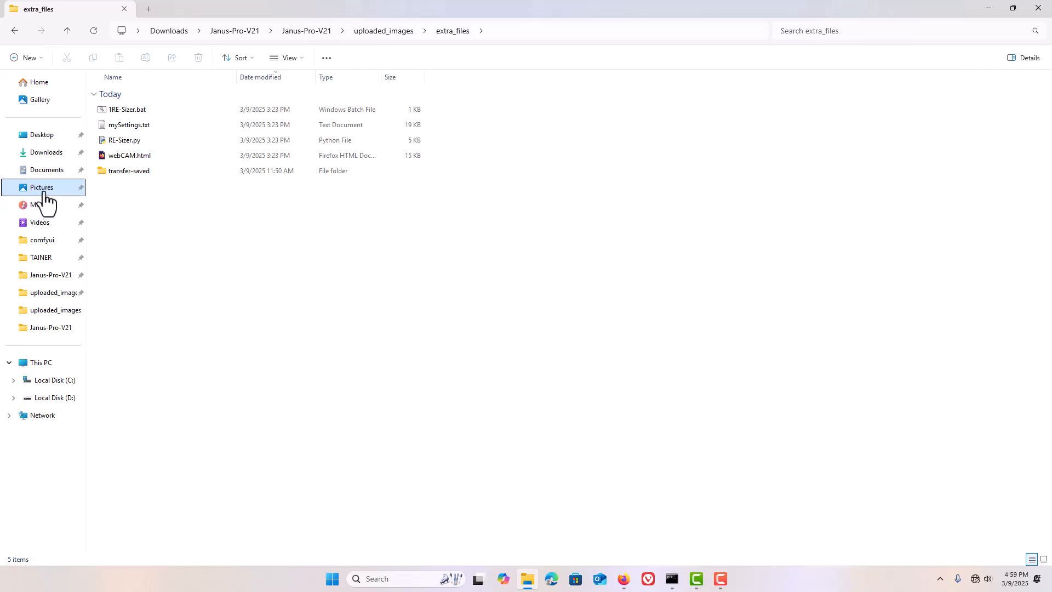
left_click(53, 188)
double_click(182, 108)
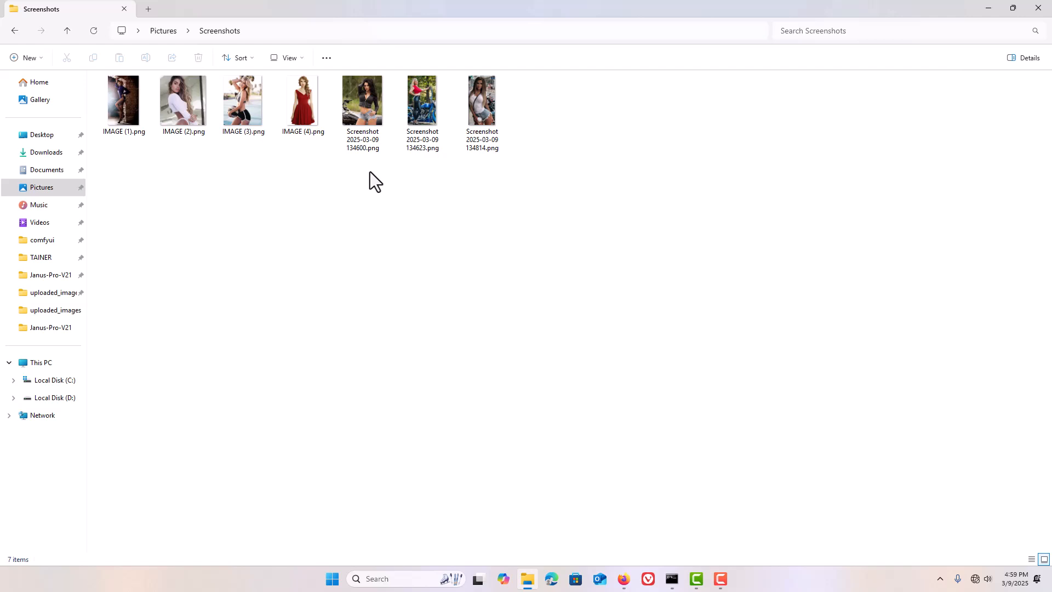
left_click(17, 32)
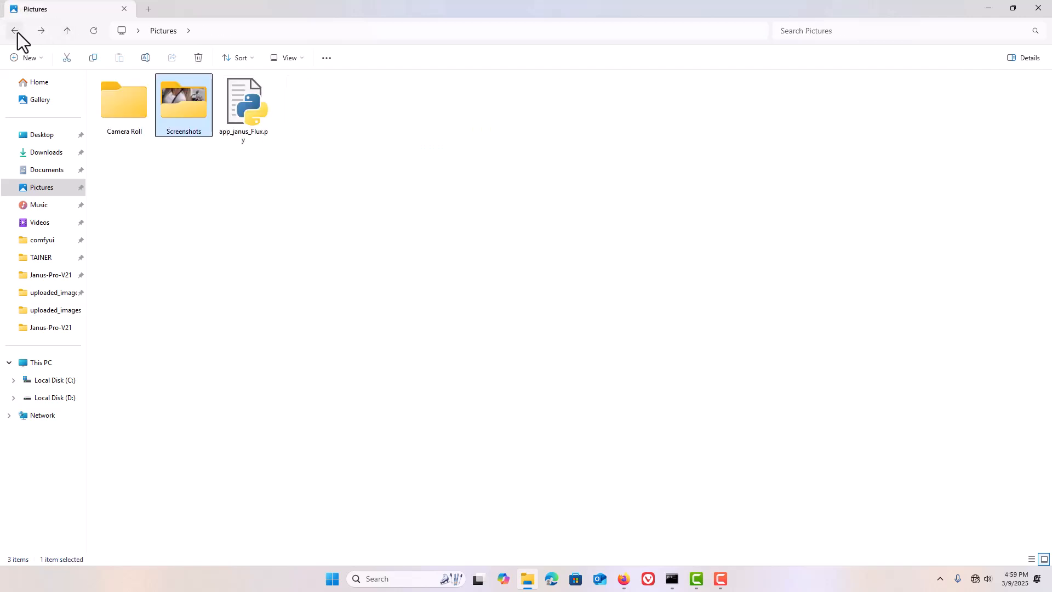
left_click(17, 31)
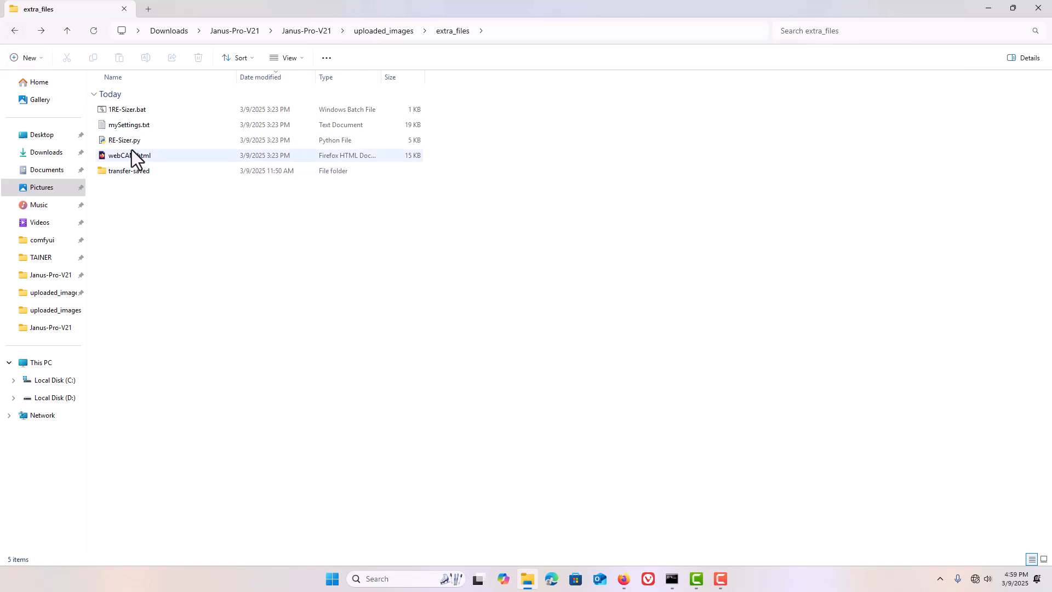
Run 1RE-Sizer.bat with a target width of 160 pixels on the Pictures\Screenshots folder, and close its console when the transfer ends
double_click(144, 110)
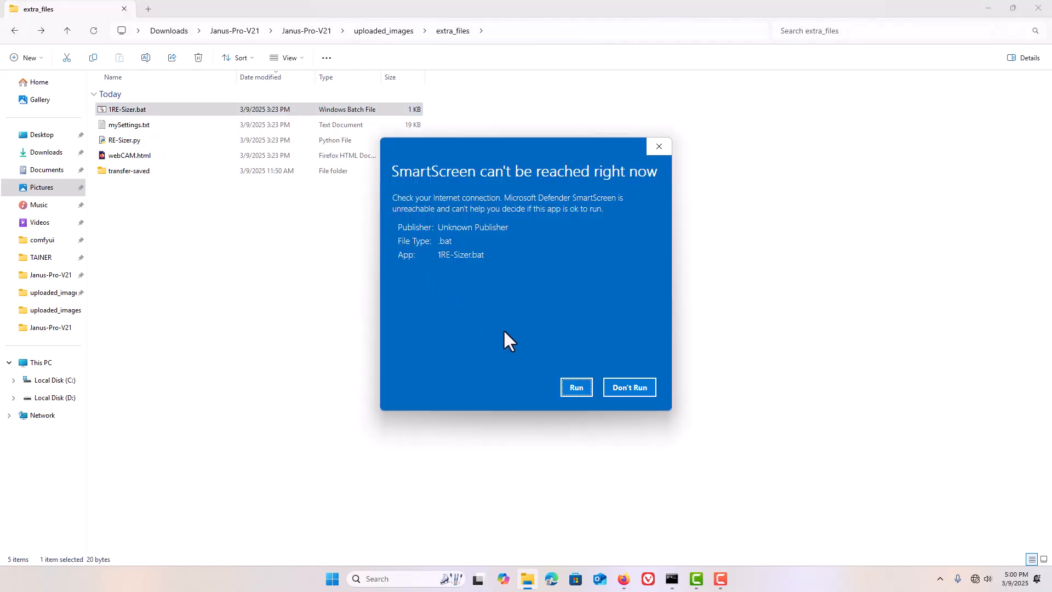
left_click(570, 390)
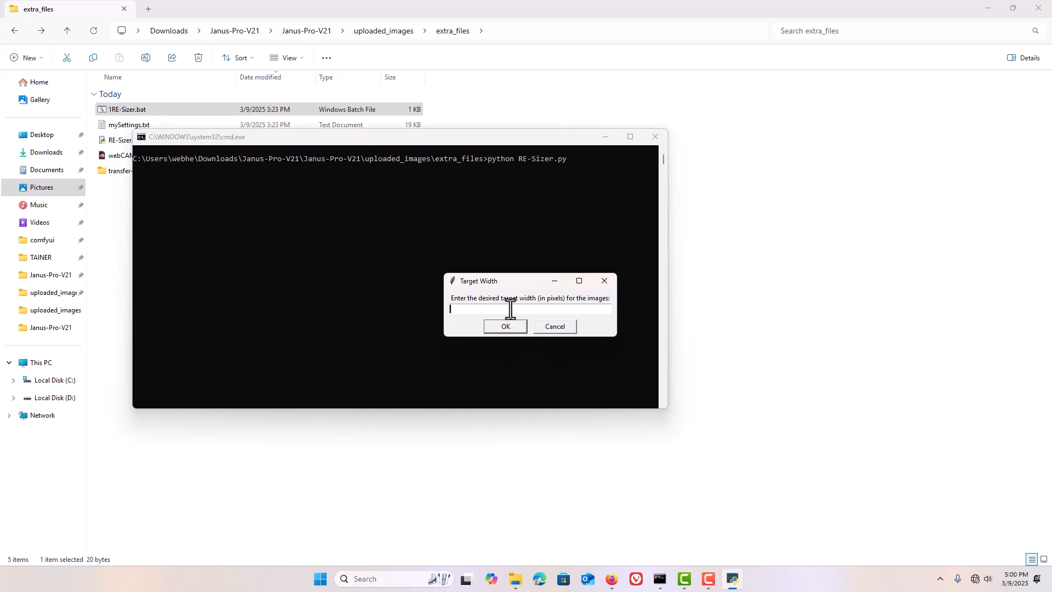
type("160")
left_click(509, 328)
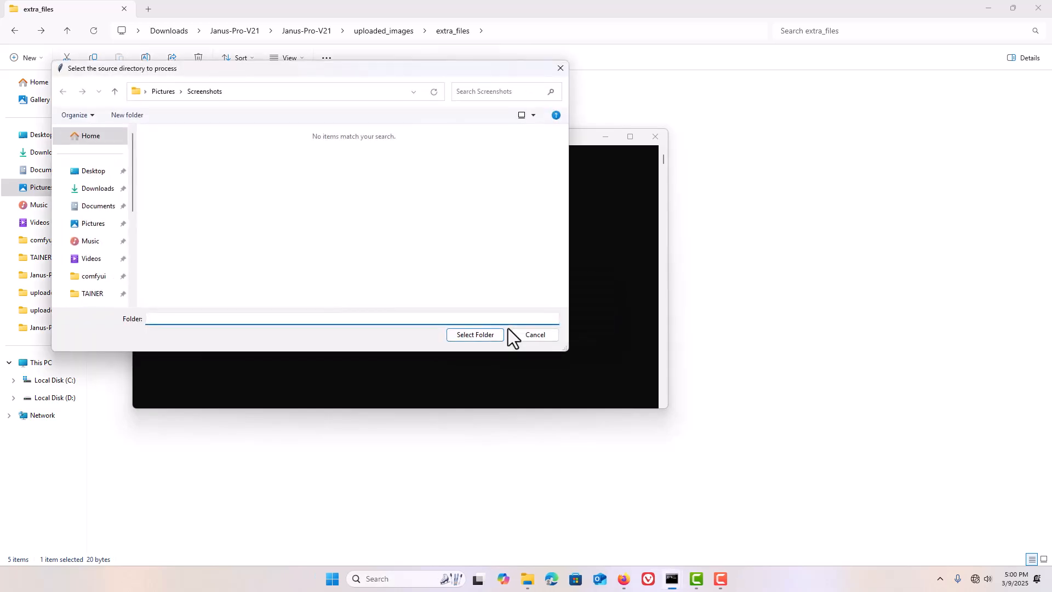
left_click(468, 336)
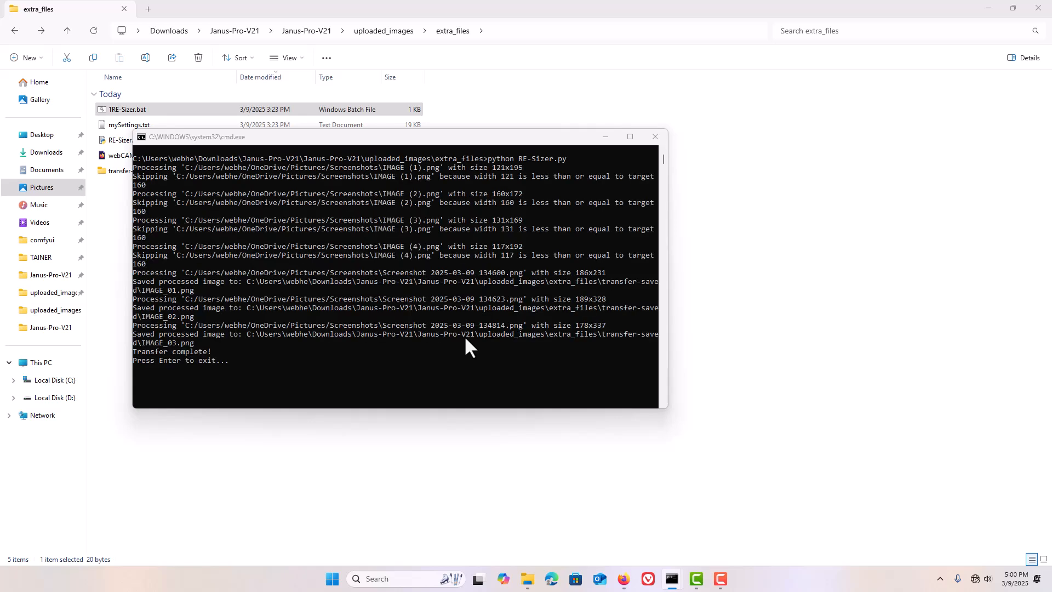
left_click(648, 140)
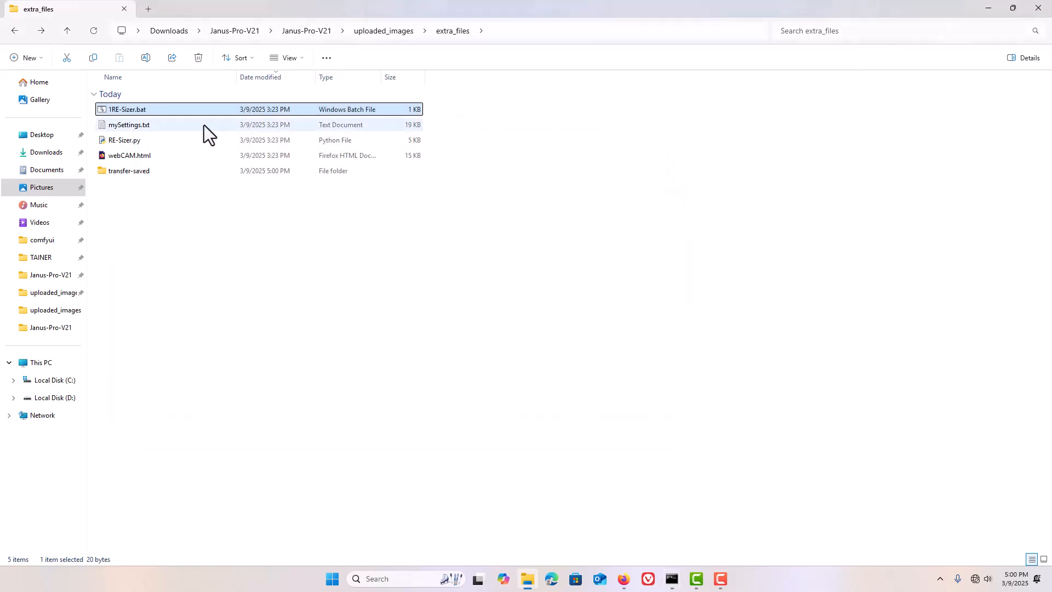
Open the transfer-saved folder and check the dimensions of the resized images IMAGE_01.png to IMAGE_03.png
double_click(125, 170)
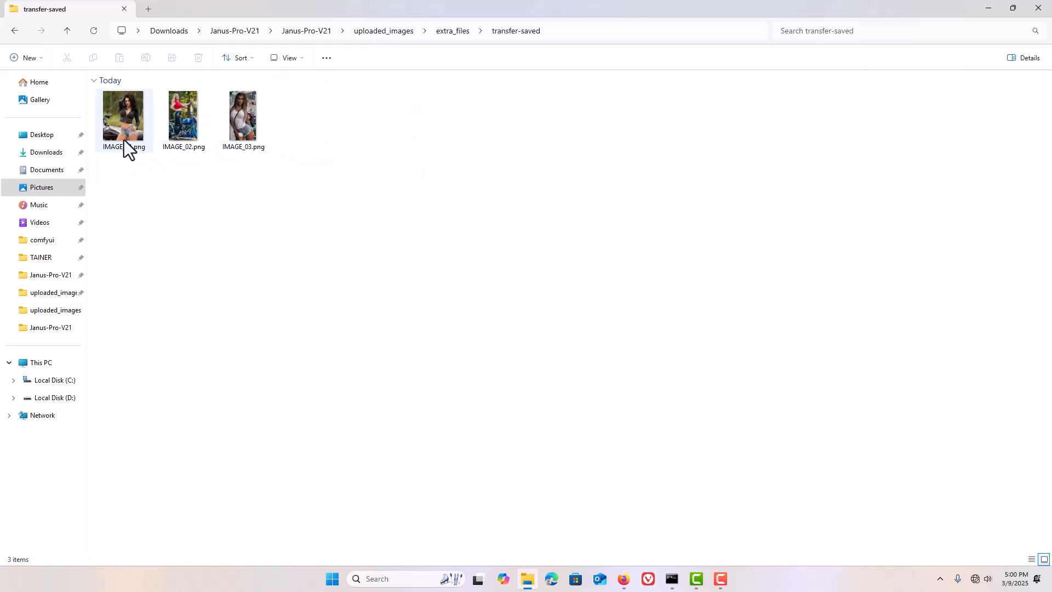
mouse_move(124, 140)
mouse_move(176, 139)
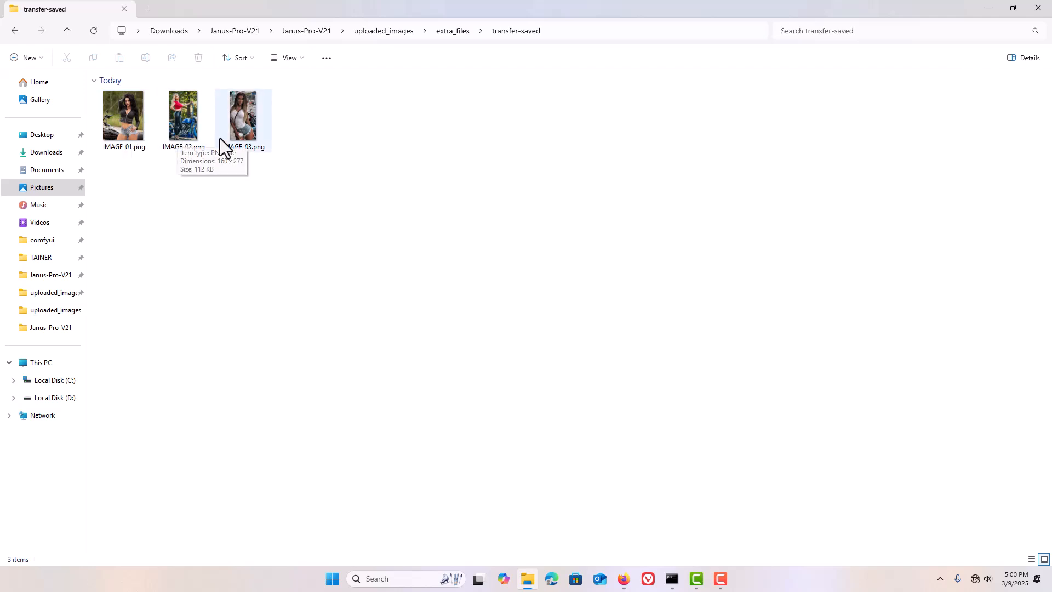
mouse_move(236, 139)
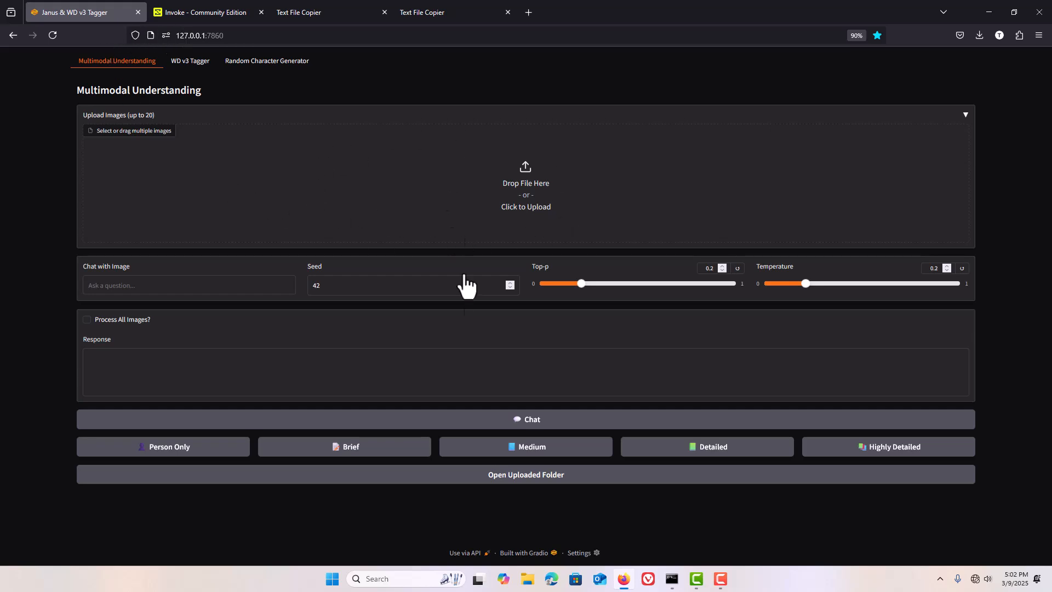
Open the uploaded_images folder from the Janus app, look over its contents, and return to the Janus page in Firefox
left_click(504, 482)
mouse_move(526, 577)
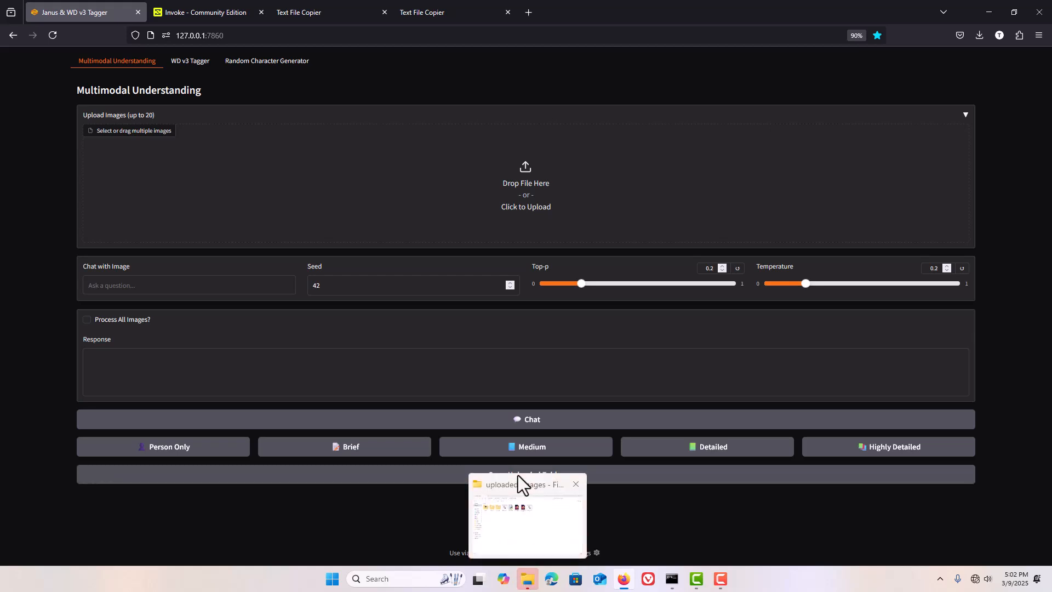
left_click(509, 521)
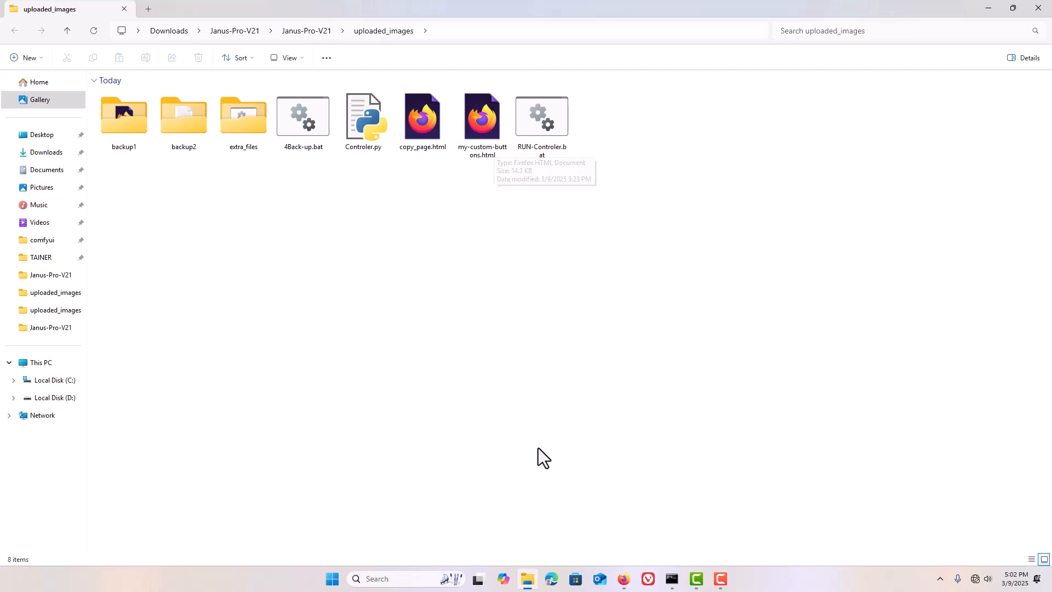
left_click(623, 579)
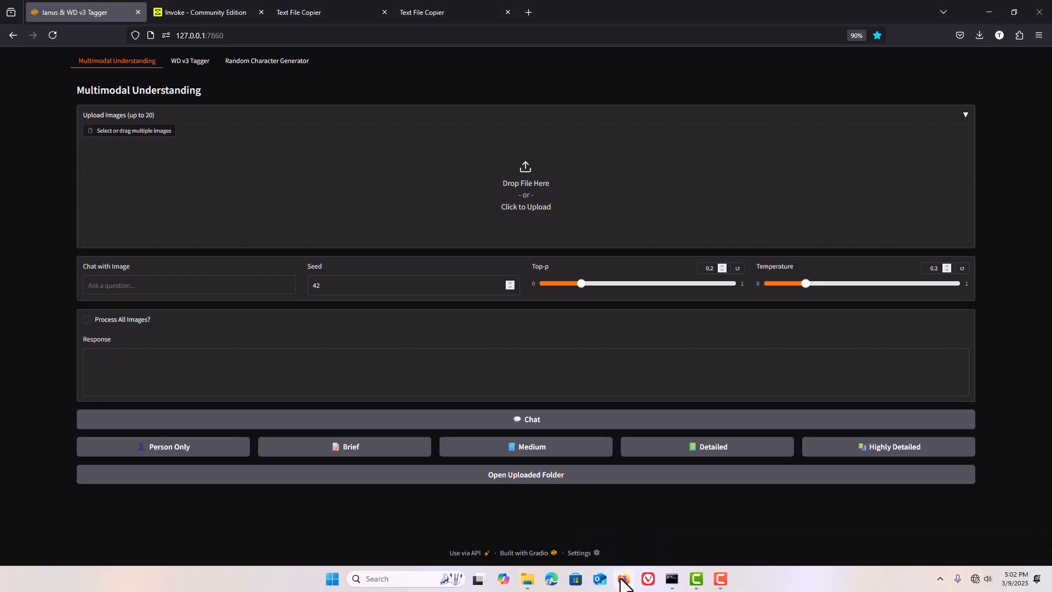
Start an image upload and browse from Downloads through both Janus-Pro-V21 folders to uploaded_images\extra_files\transfer-saved
left_click(521, 204)
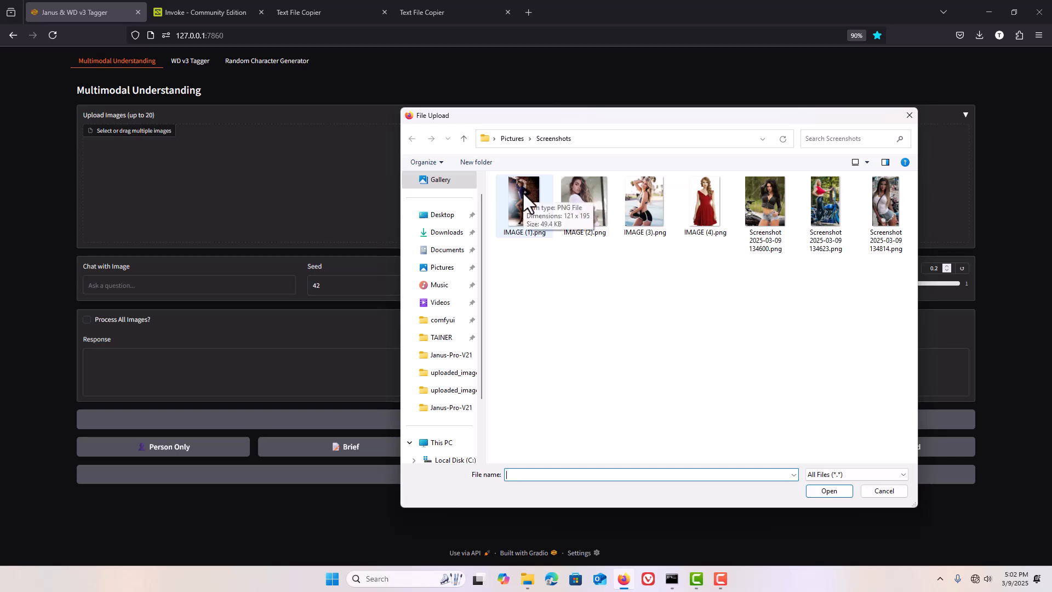
left_click(446, 233)
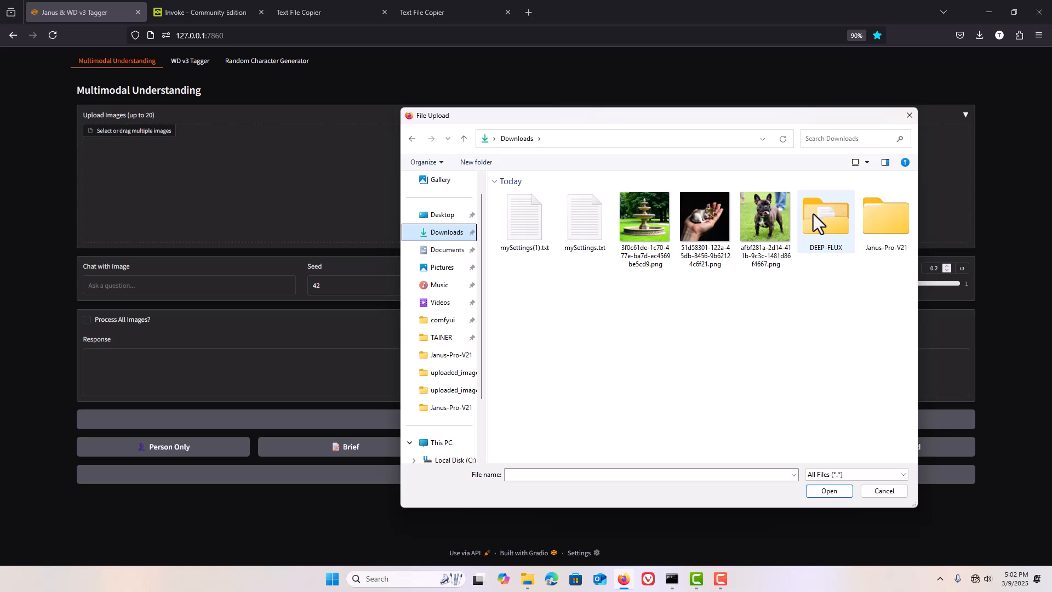
double_click(867, 220)
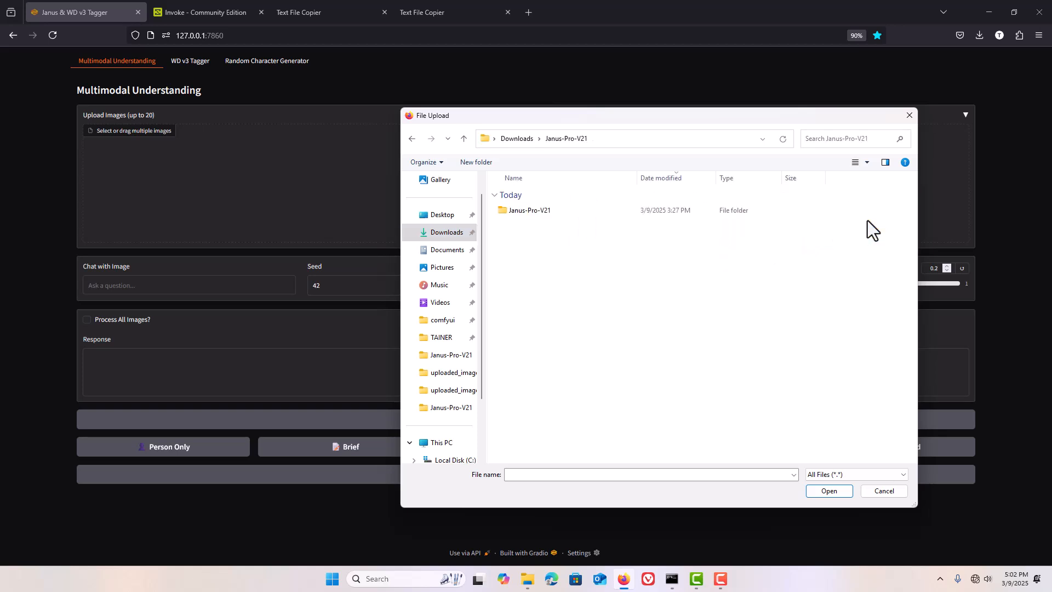
double_click(535, 211)
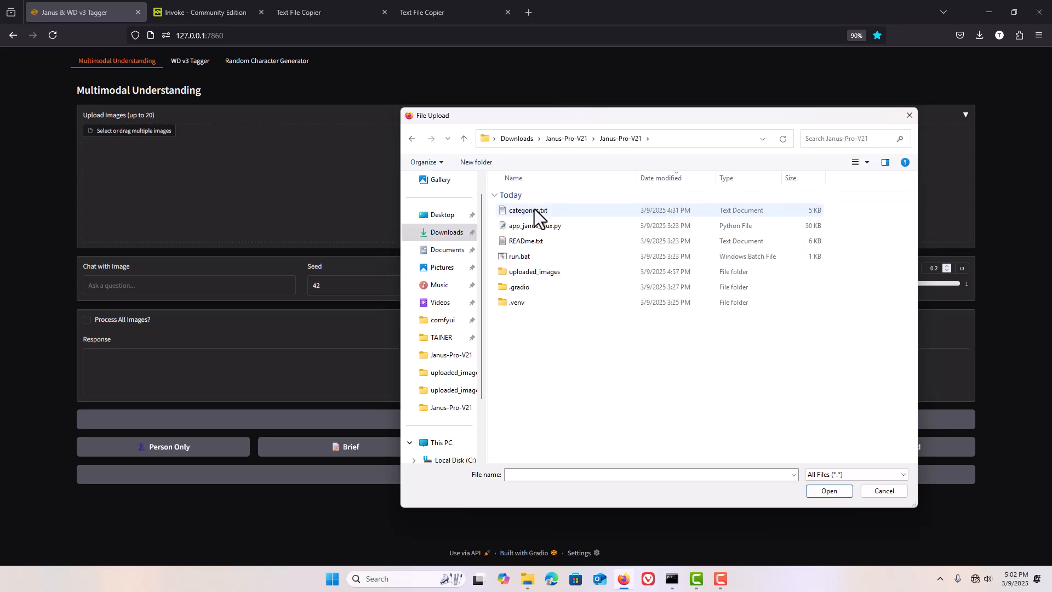
double_click(518, 272)
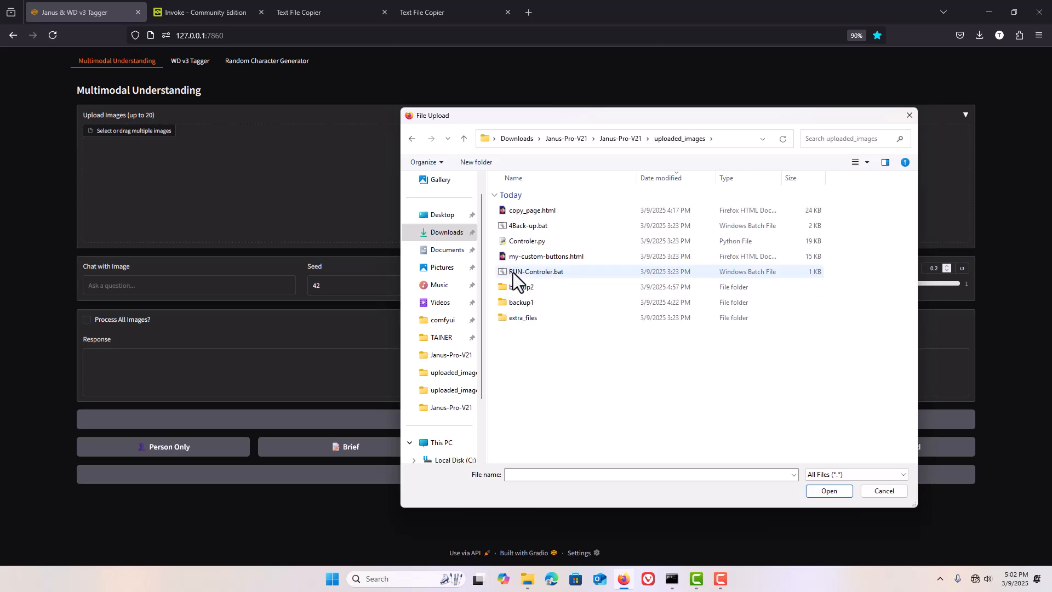
double_click(515, 319)
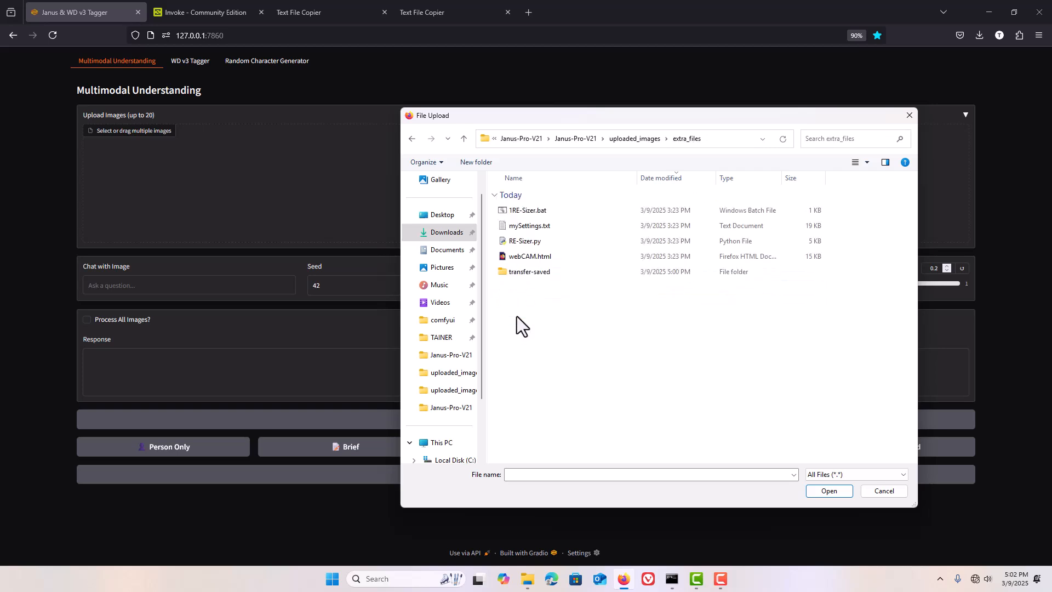
double_click(524, 272)
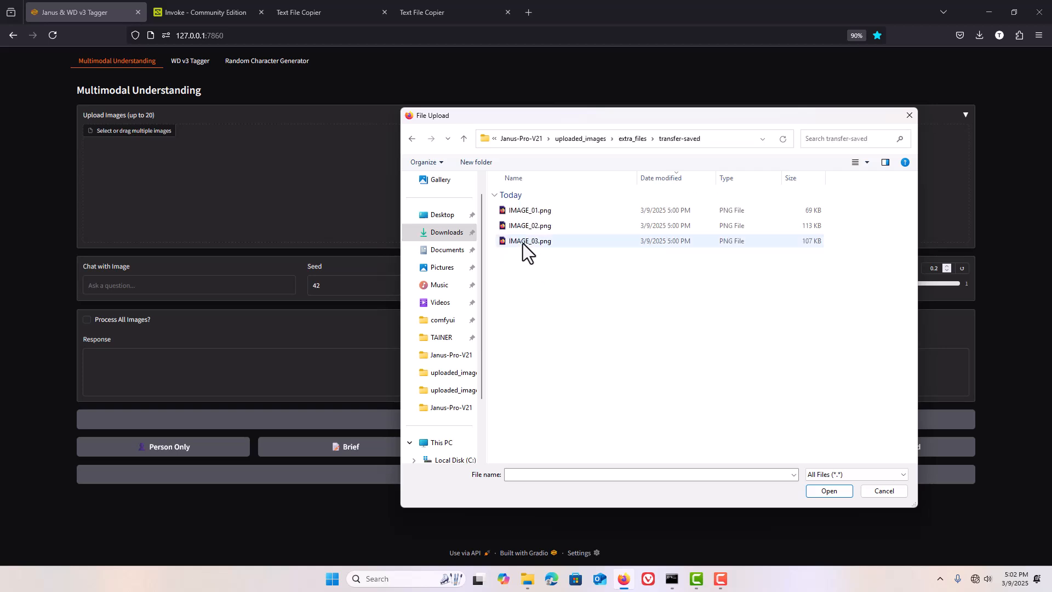
Show the transfer-saved files as large icons and upload IMAGE_01.png, IMAGE_02.png and IMAGE_03.png together
right_click(545, 307)
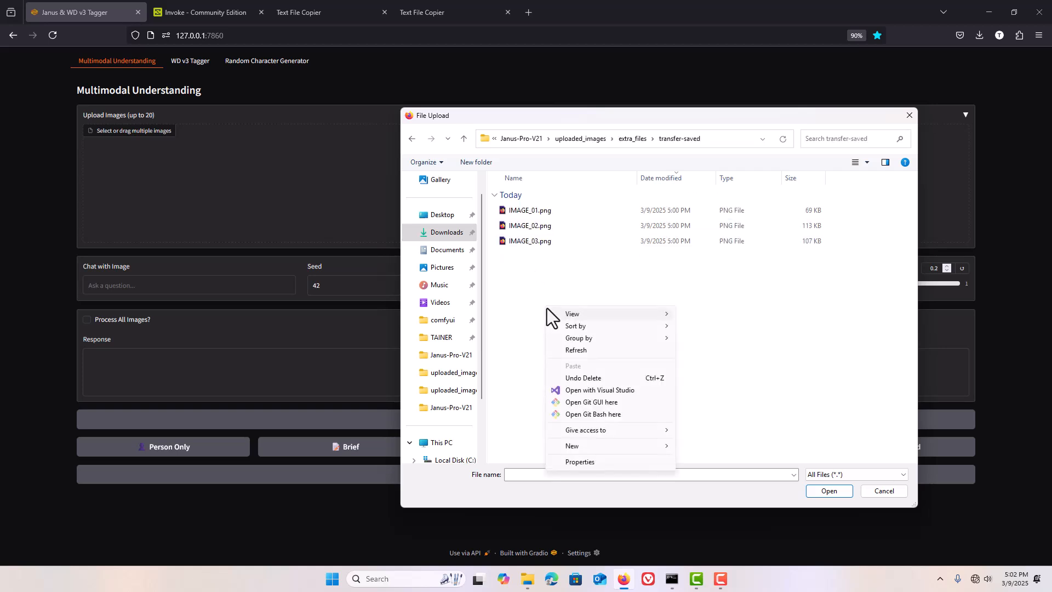
mouse_move(583, 310)
left_click(706, 327)
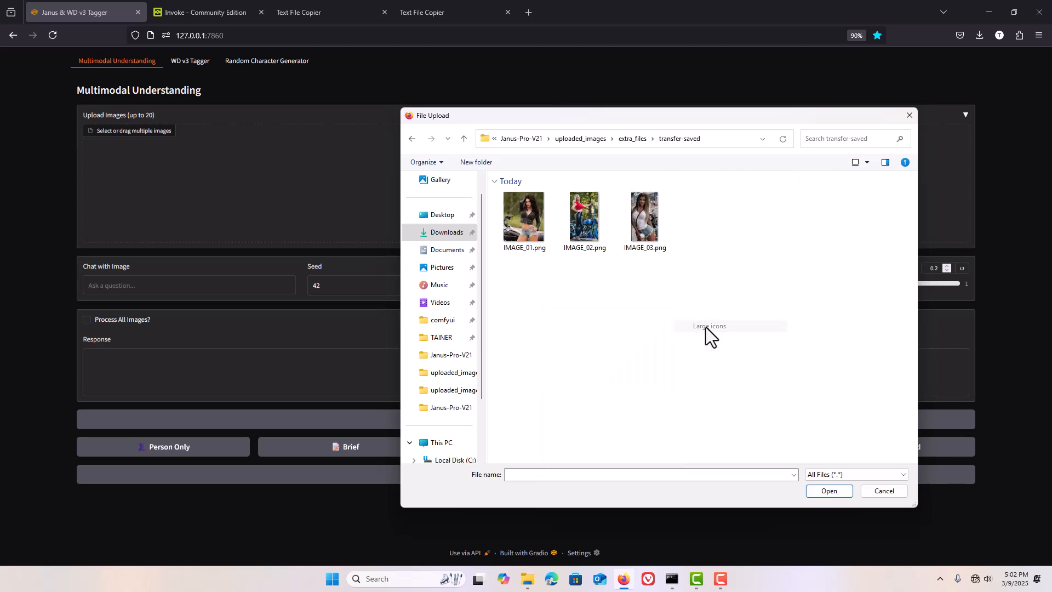
left_click(517, 231)
key("ctrl+a")
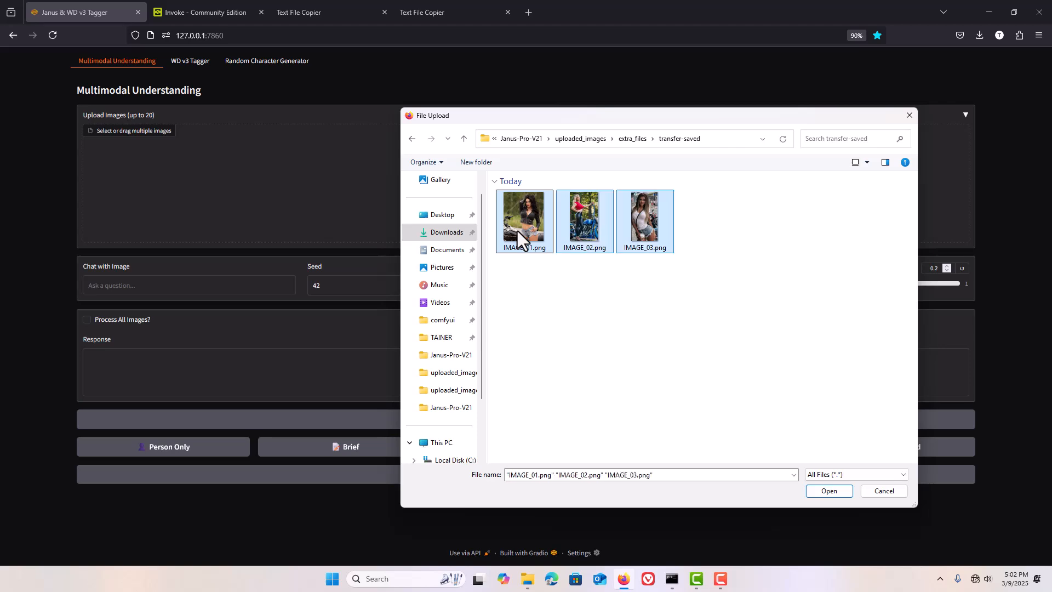
left_click(823, 491)
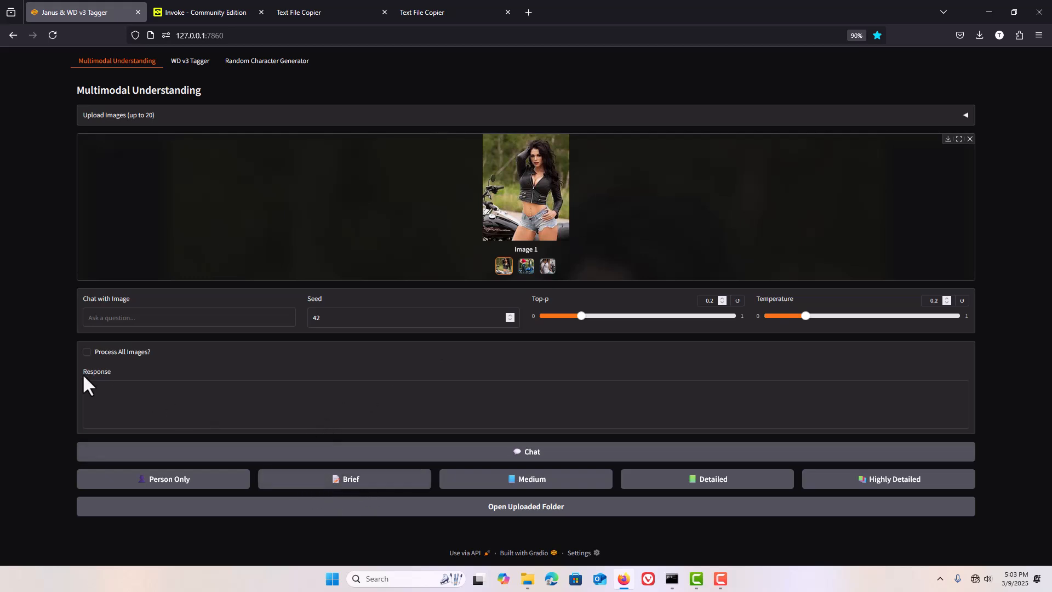
Generate Brief captions with Process All Images enabled, and open the uploaded images folder
left_click(86, 353)
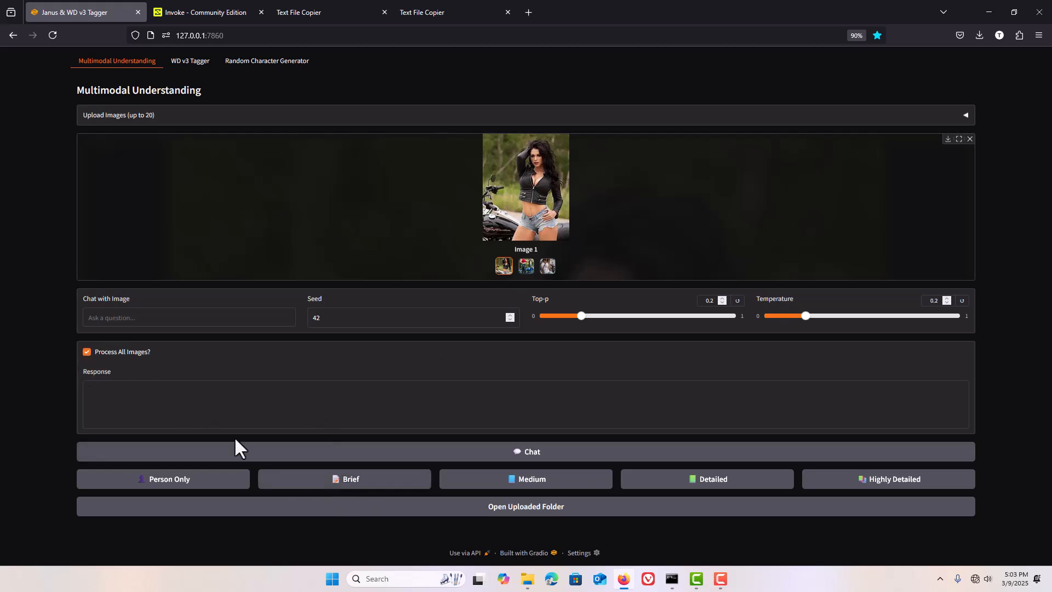
left_click(323, 482)
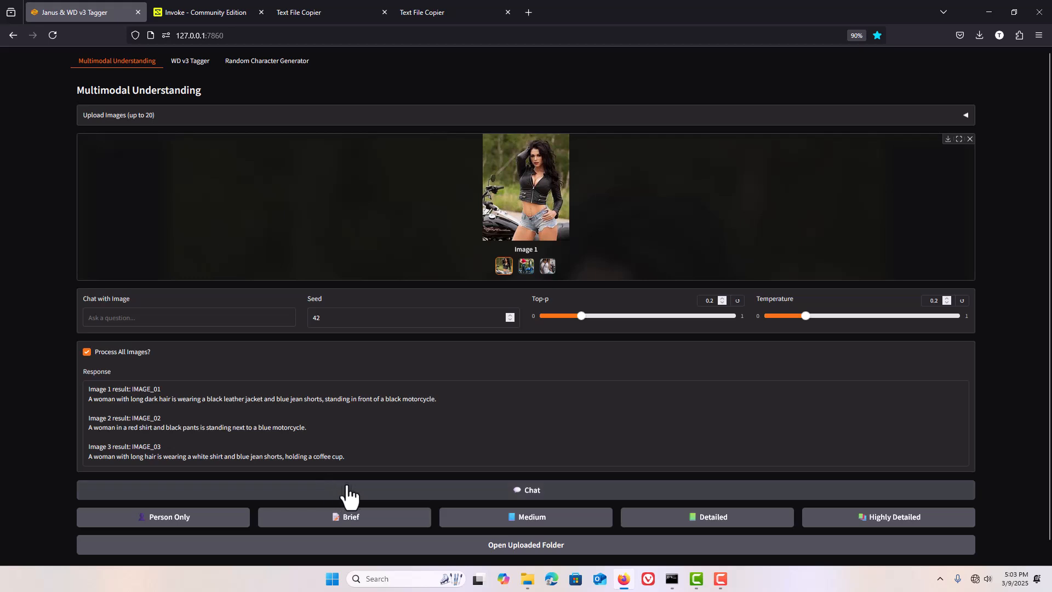
right_click(529, 575)
left_click(531, 548)
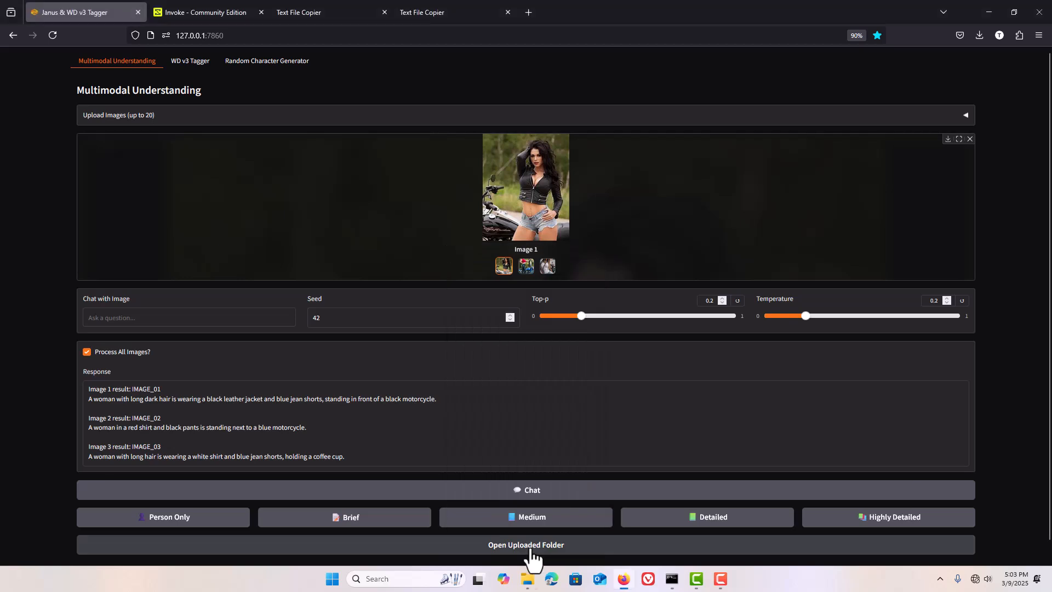
left_click(531, 553)
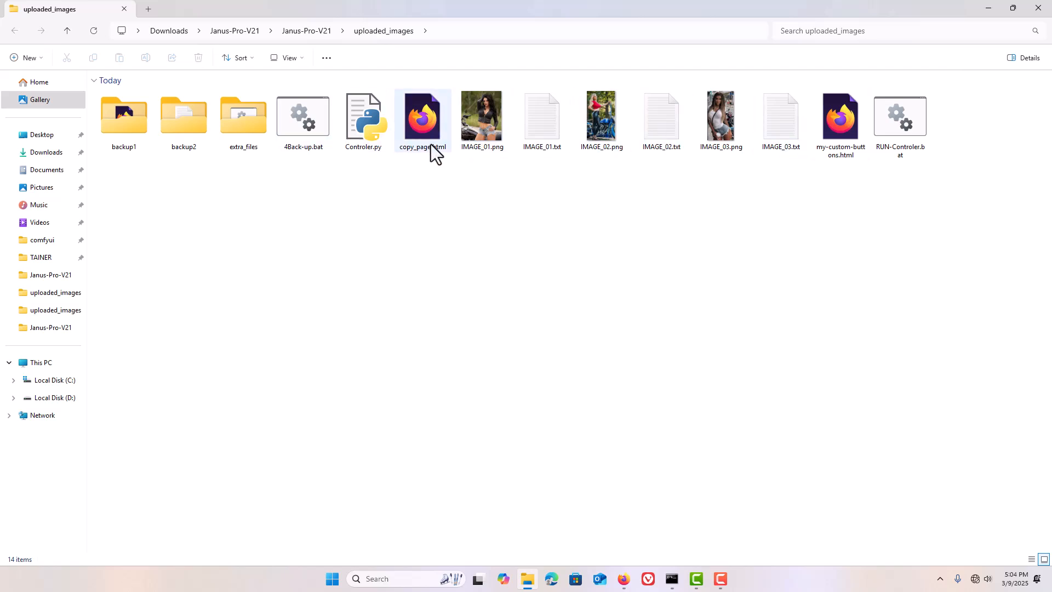
Run RUN-Controler.bat to create the HTML copy page from the captions, and close the tool and its console
double_click(896, 127)
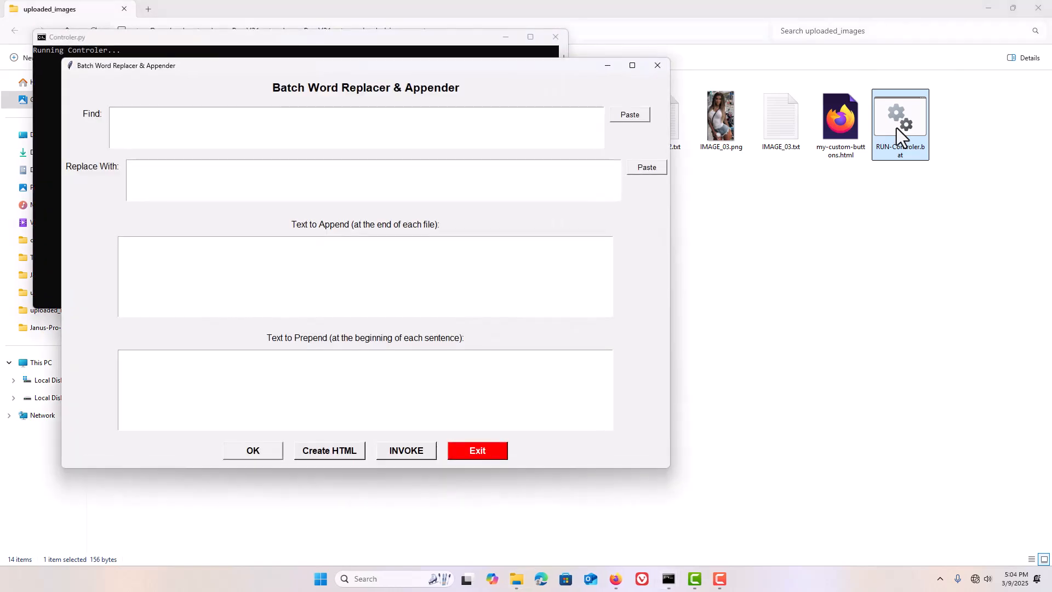
left_click(329, 451)
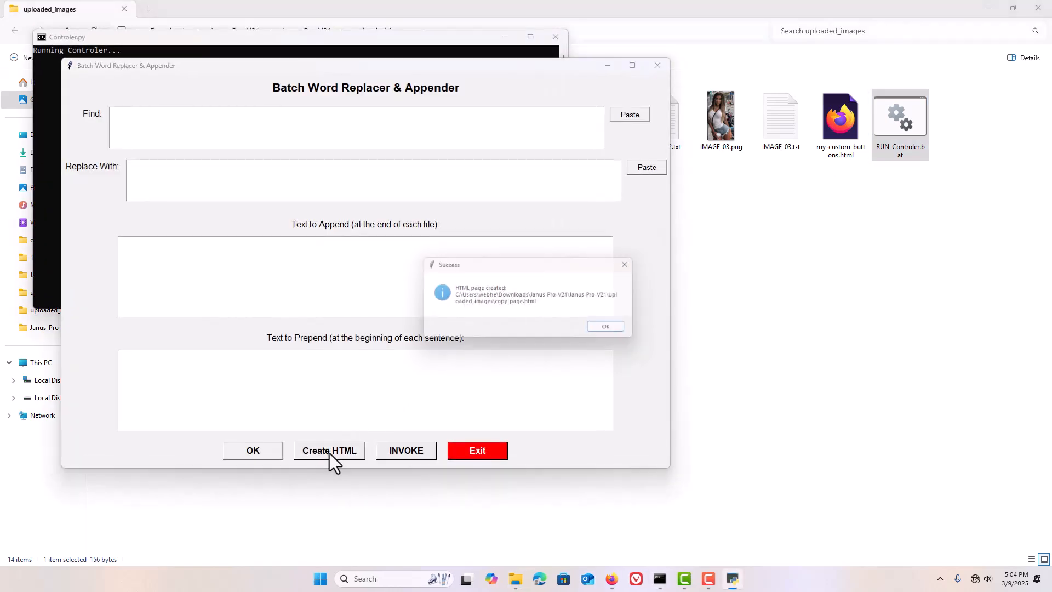
left_click(608, 329)
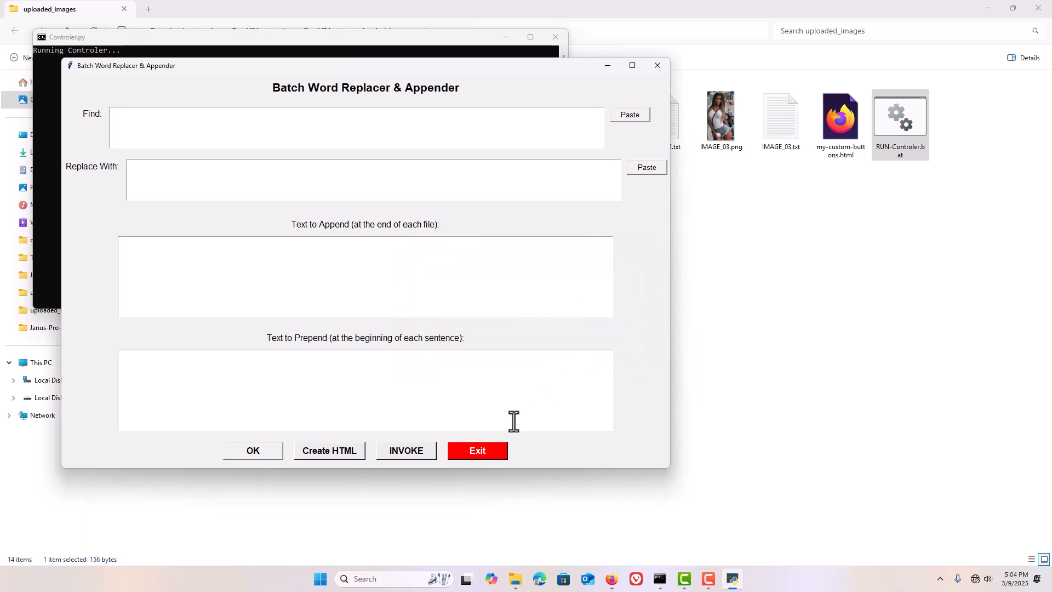
left_click(489, 452)
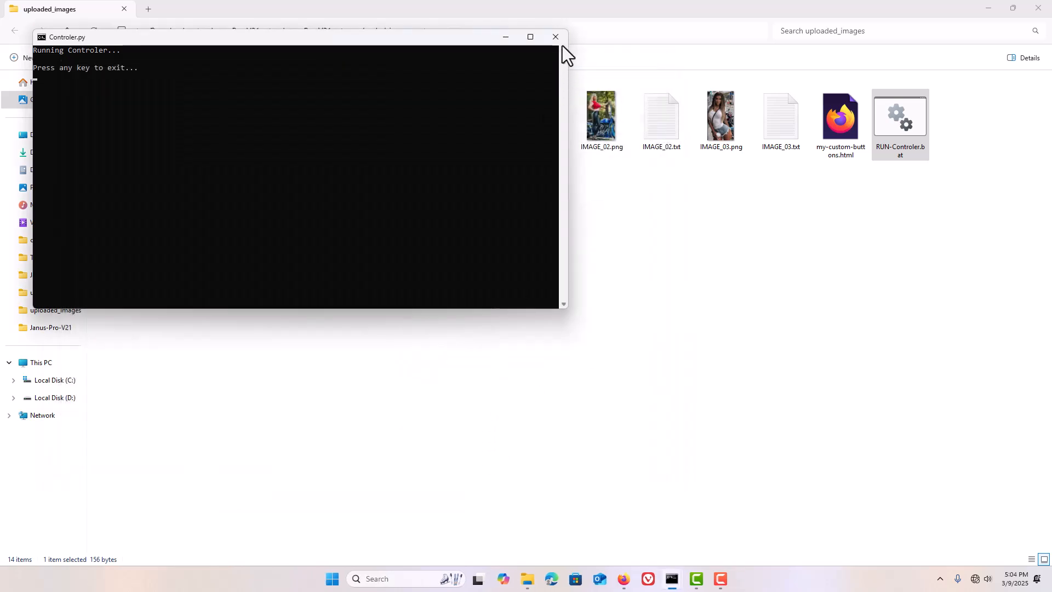
left_click(562, 41)
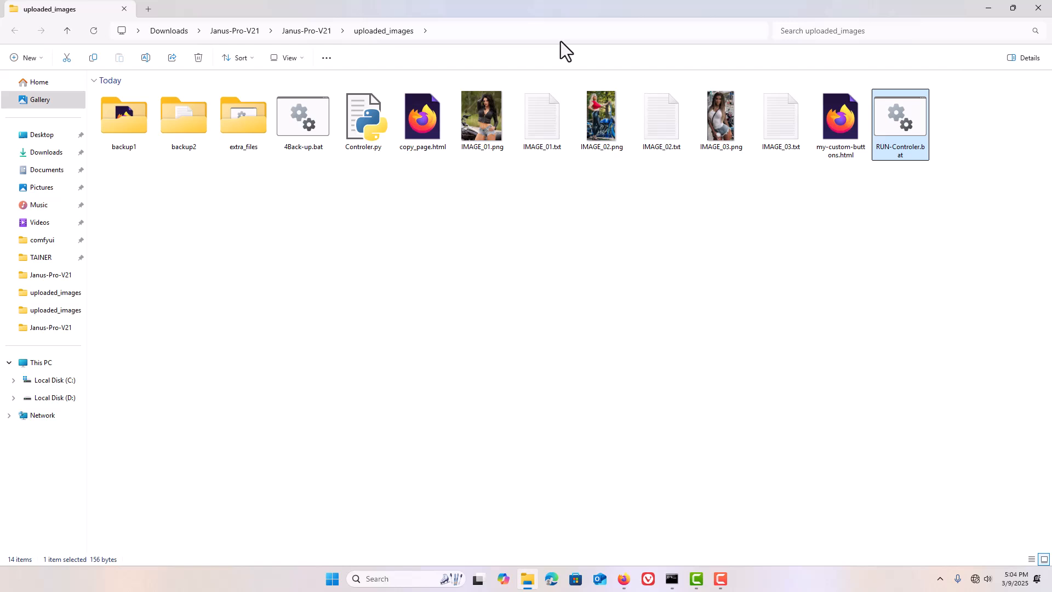
Run RUN-Controler.bat again to create the INVOKE text file, and close the tool and its console
double_click(883, 129)
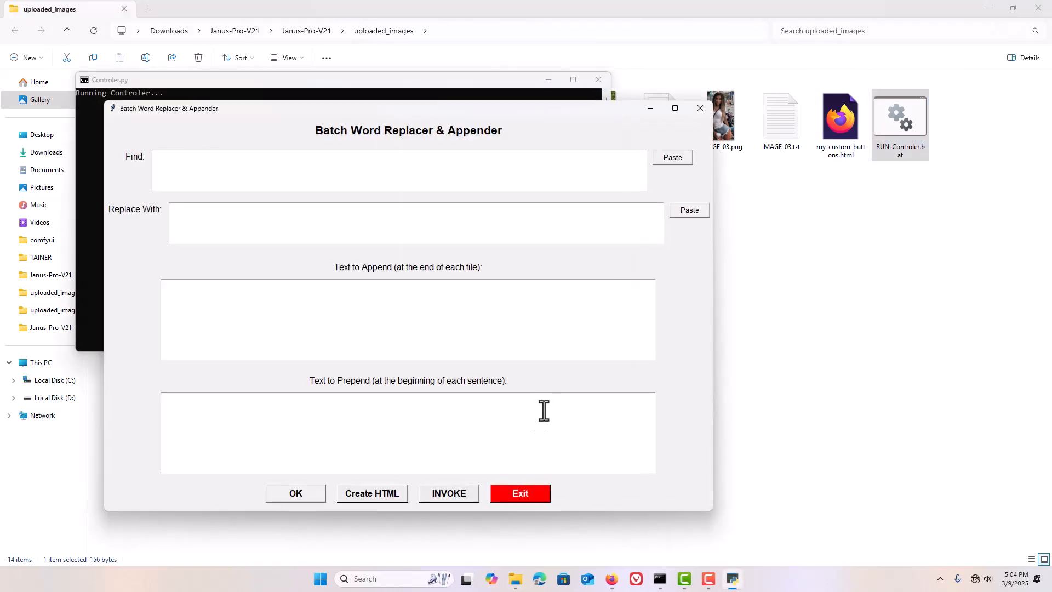
left_click(450, 494)
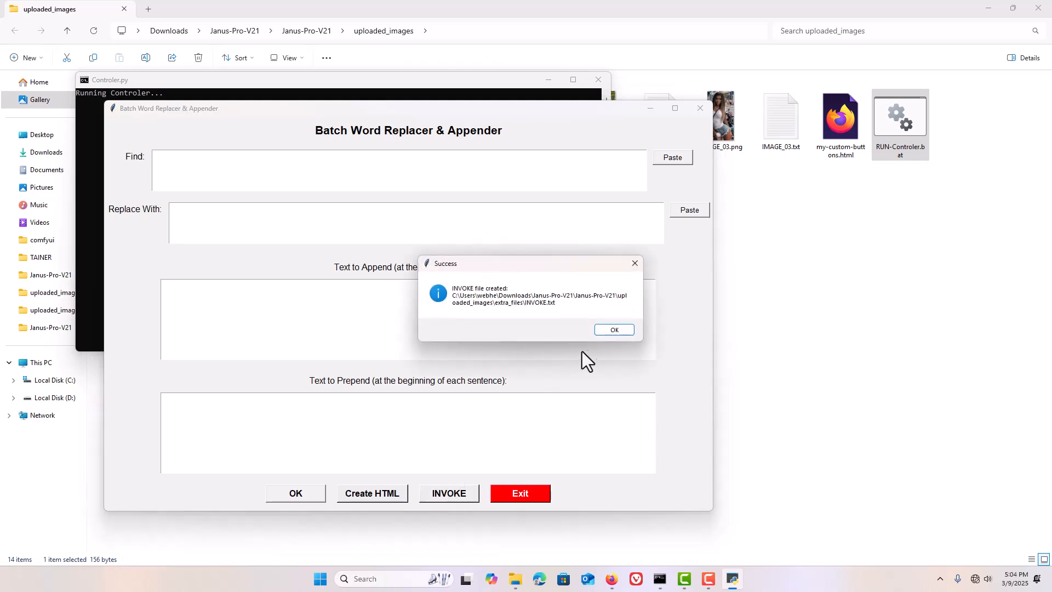
left_click(615, 330)
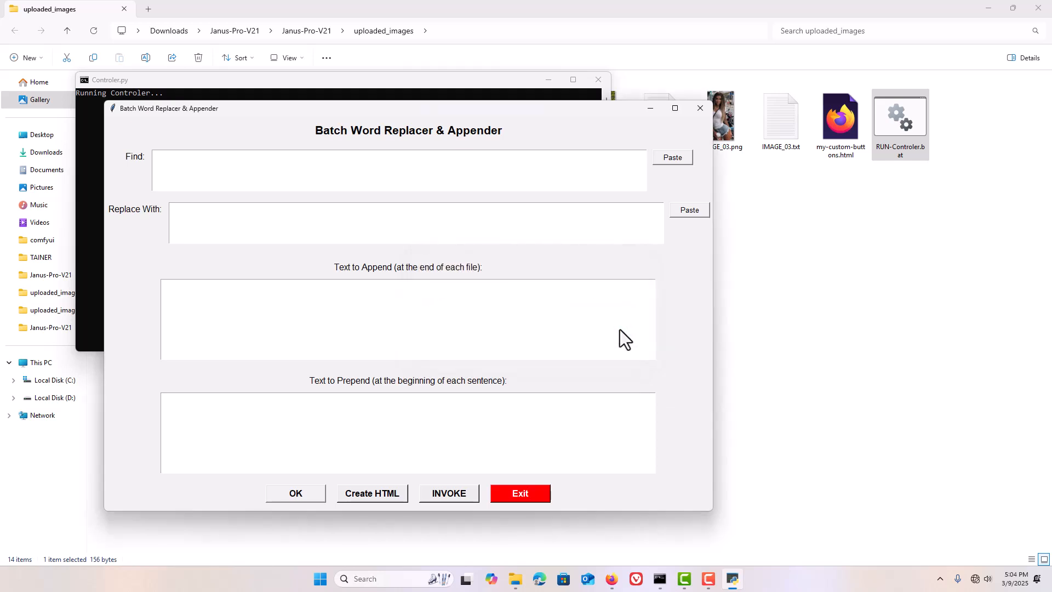
left_click(699, 110)
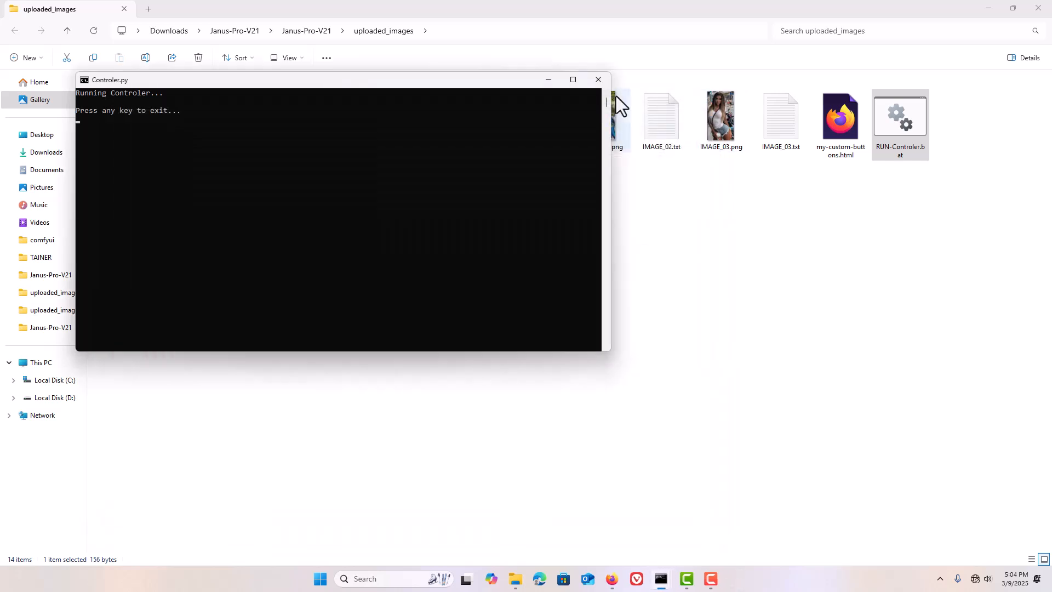
left_click(603, 81)
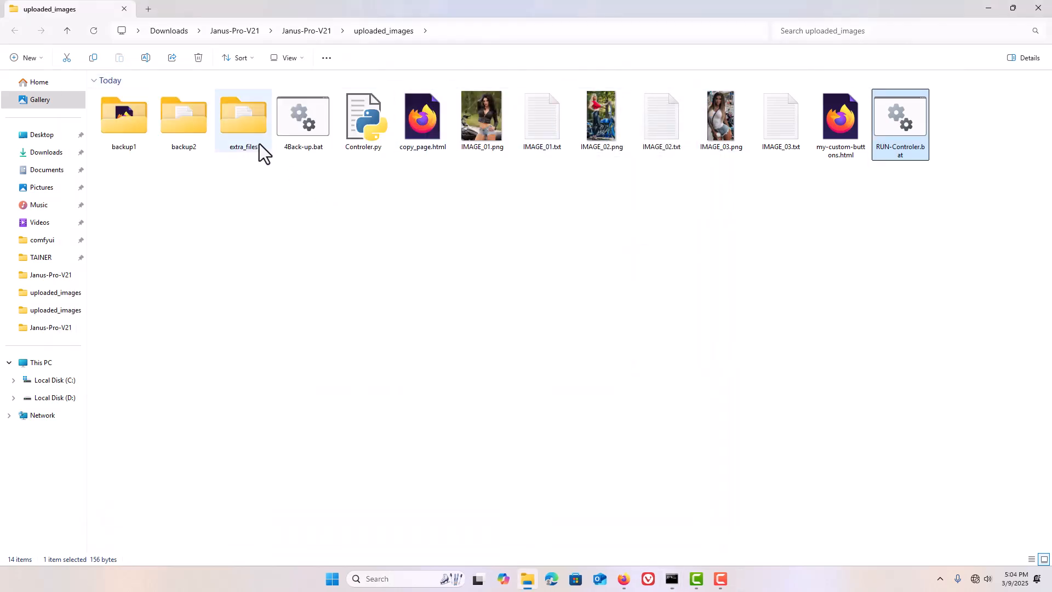
Copy the entire text of INVOKE.txt from the extra_files folder and close the file
double_click(241, 124)
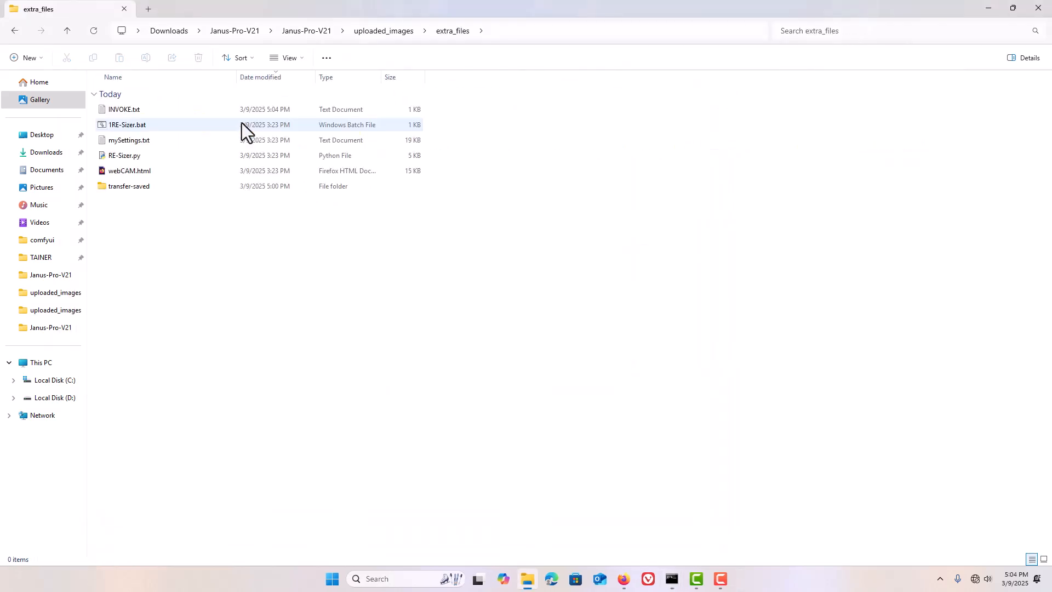
double_click(123, 112)
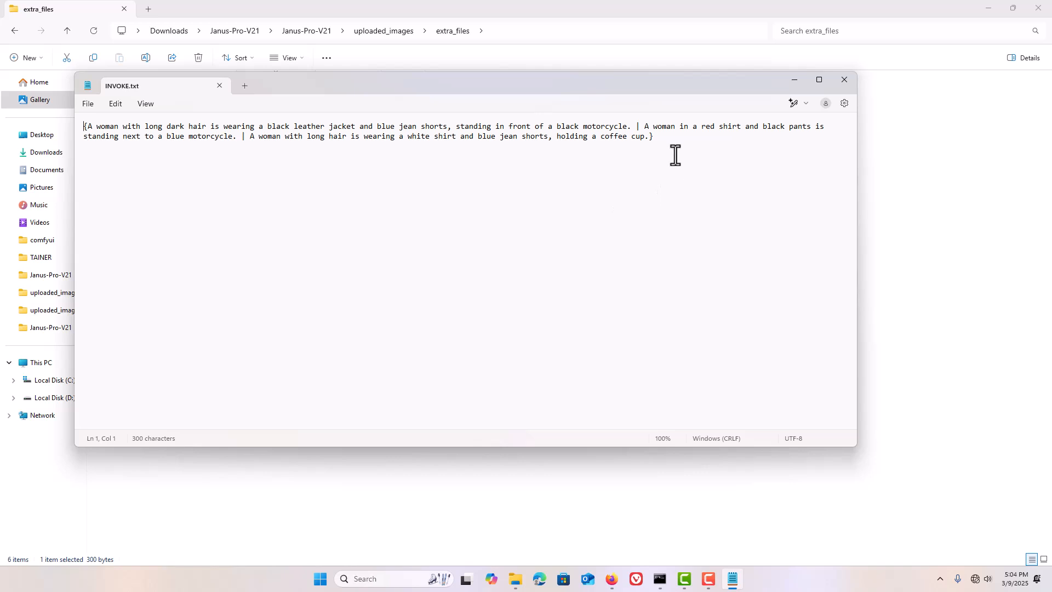
left_click_drag(668, 137, 75, 124)
right_click(120, 130)
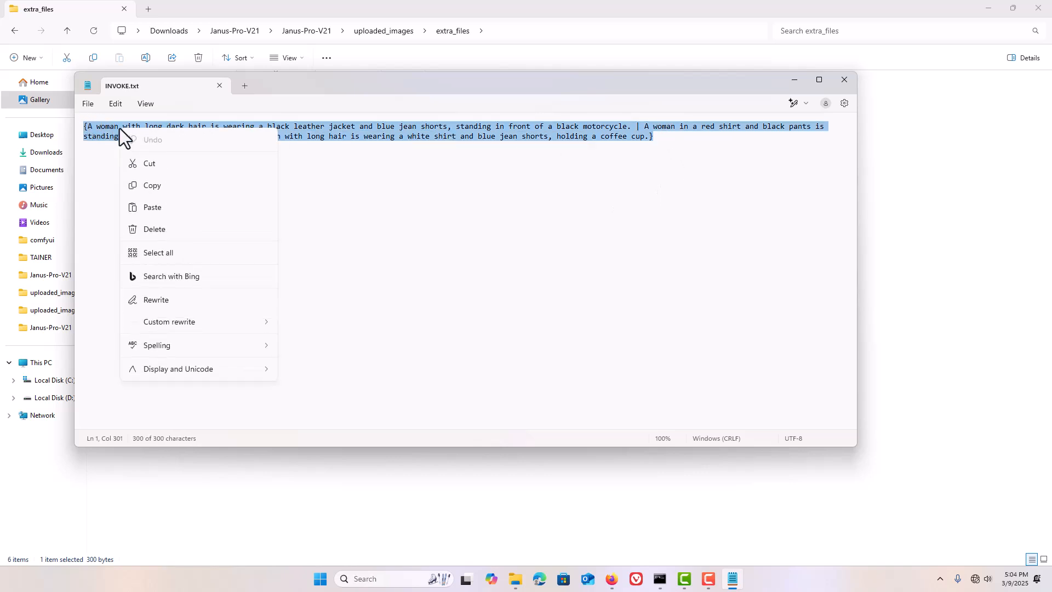
left_click(153, 185)
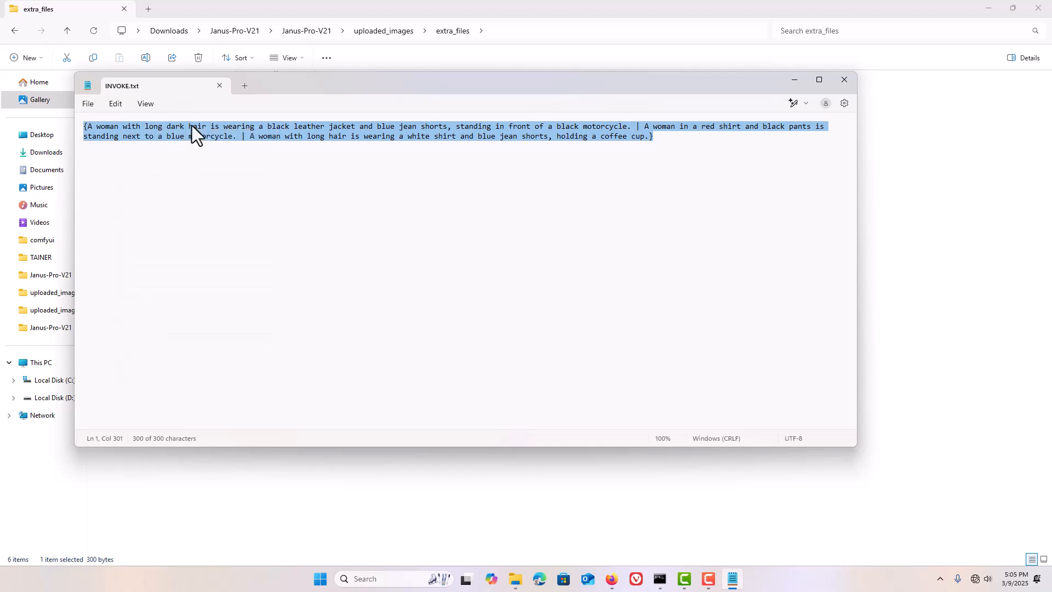
left_click(221, 85)
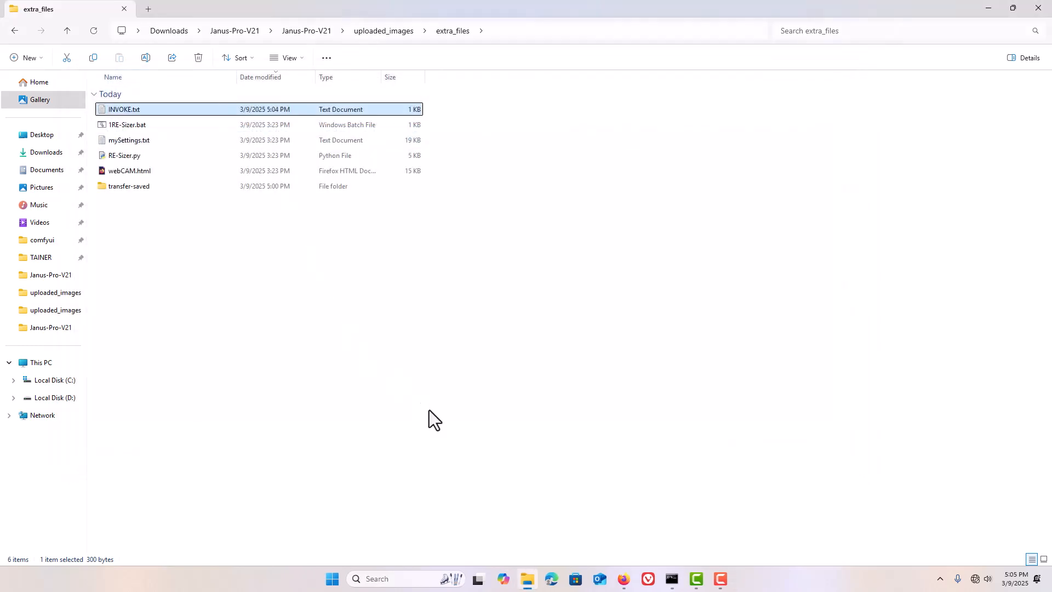
Switch to Invoke in Firefox, replace the whole positive prompt with the copied captions, and check the Dynamic Prompts preview
left_click(624, 578)
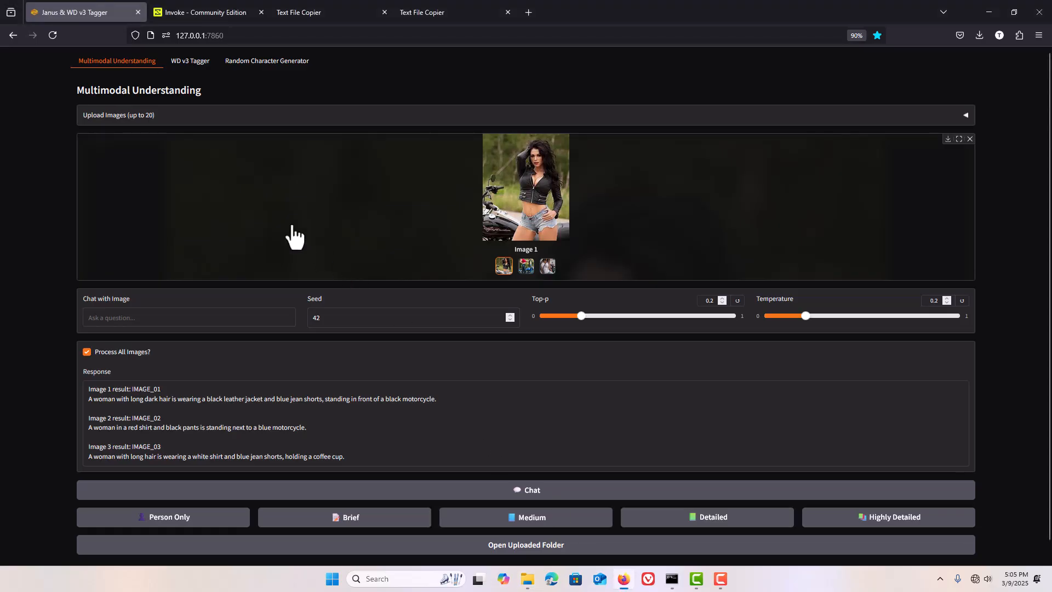
left_click(193, 16)
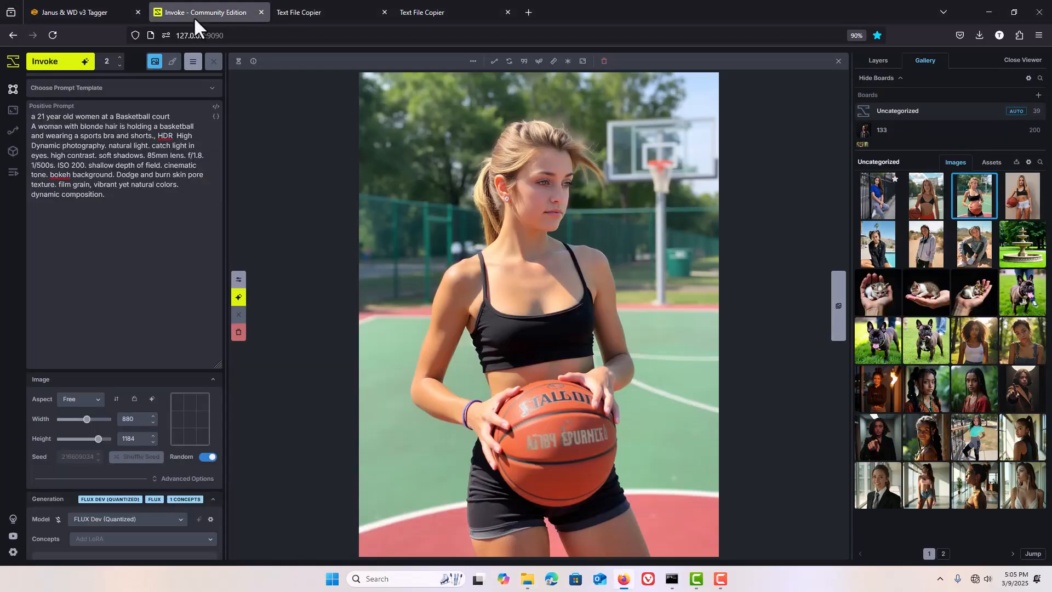
left_click(216, 117)
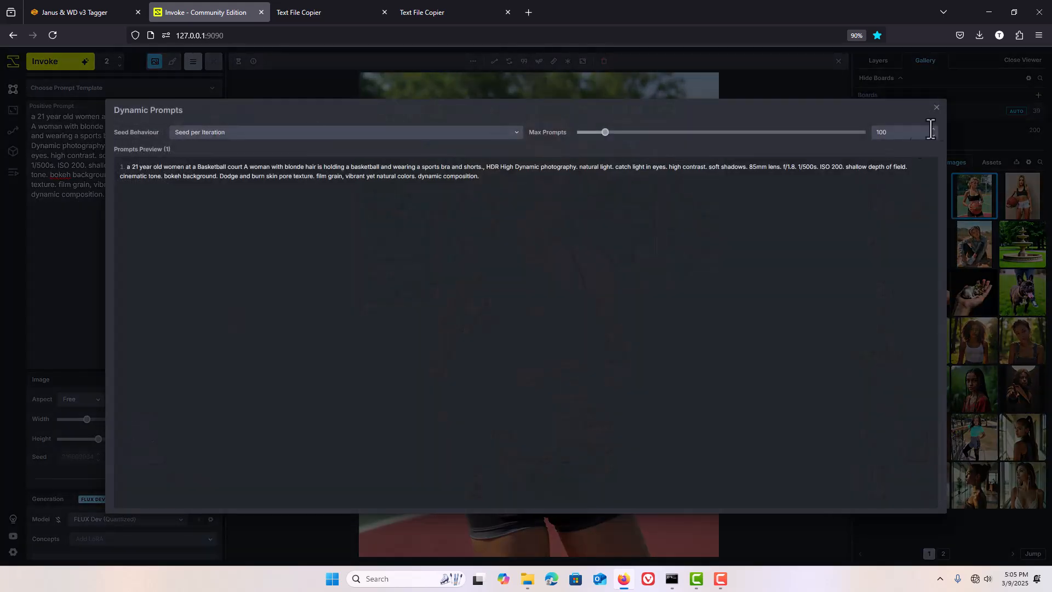
left_click(937, 108)
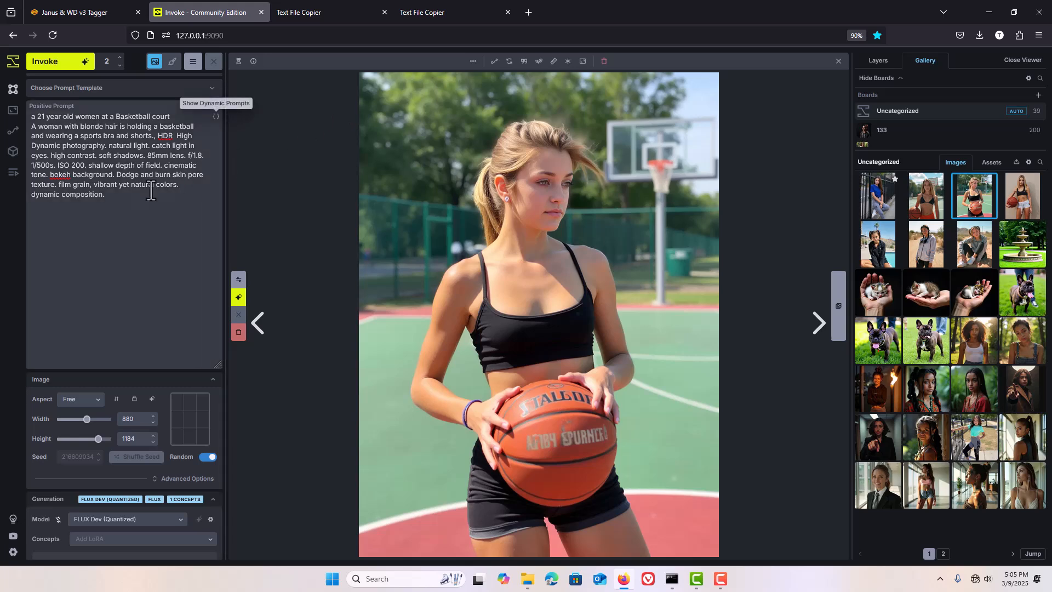
left_click_drag(129, 196, 7, 112)
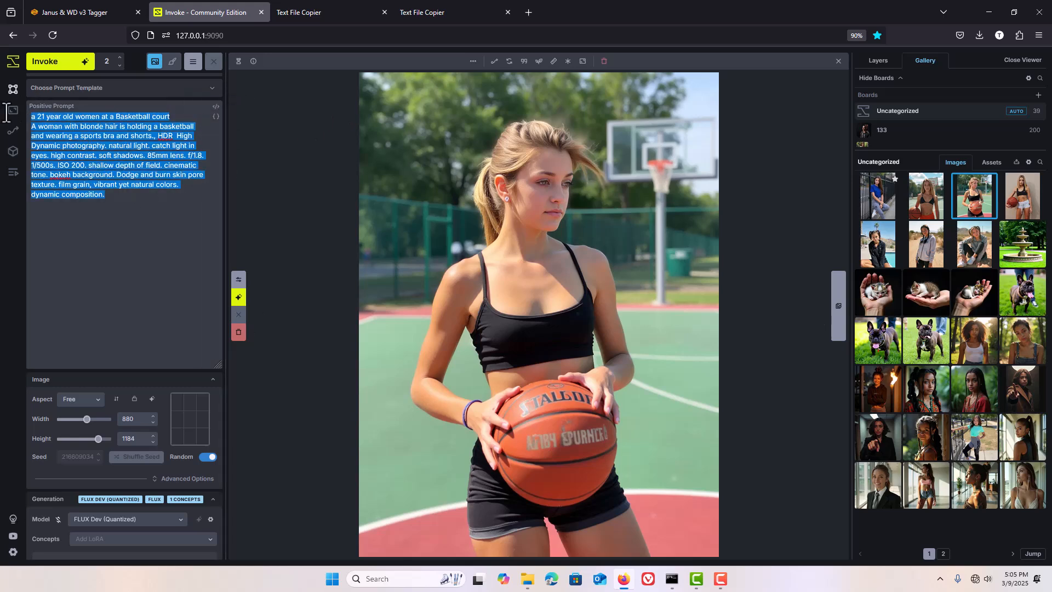
right_click(66, 138)
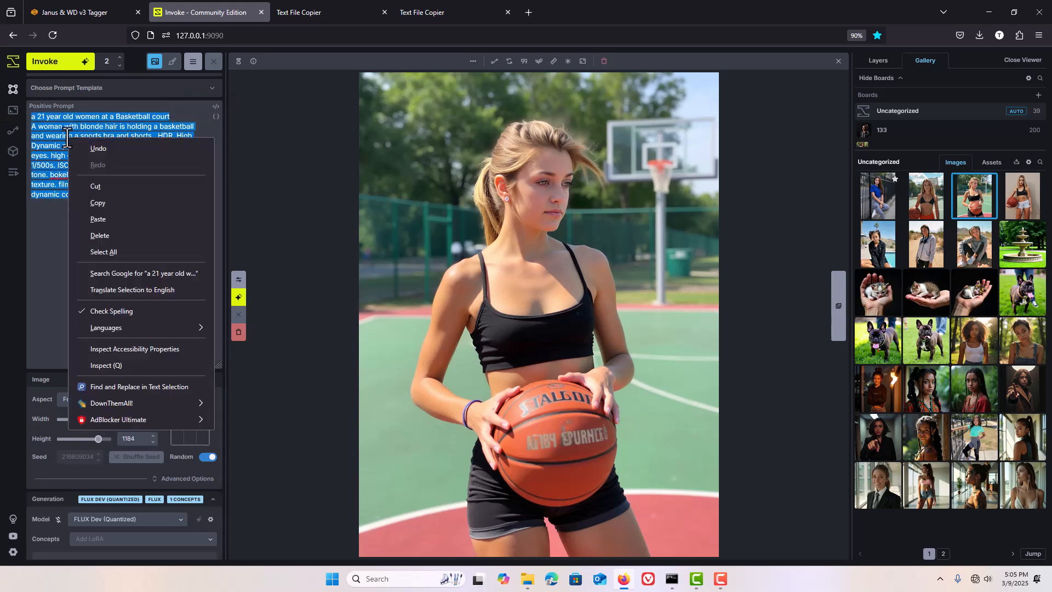
left_click(95, 218)
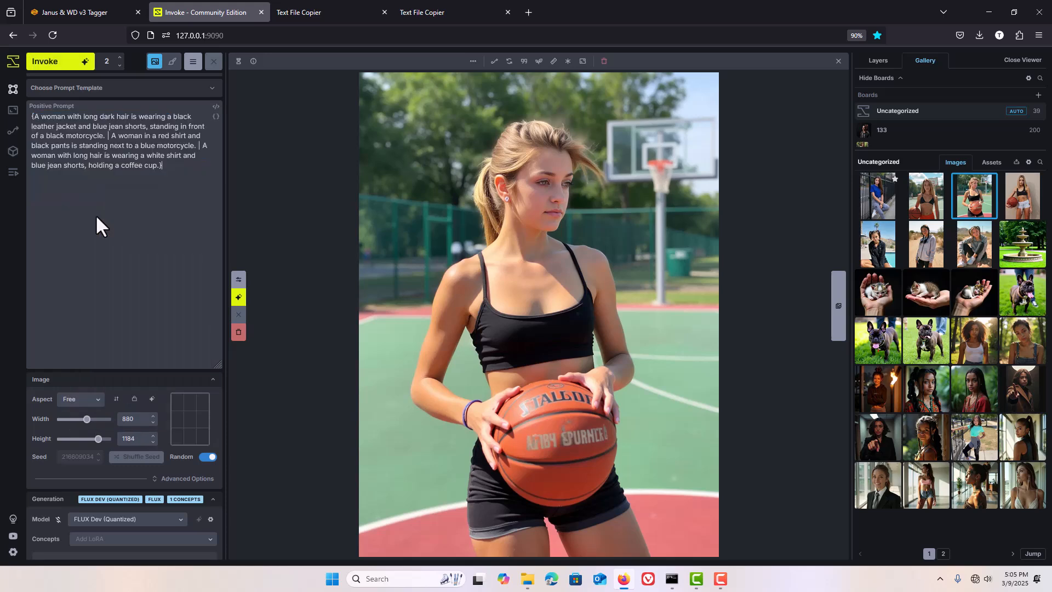
double_click(216, 119)
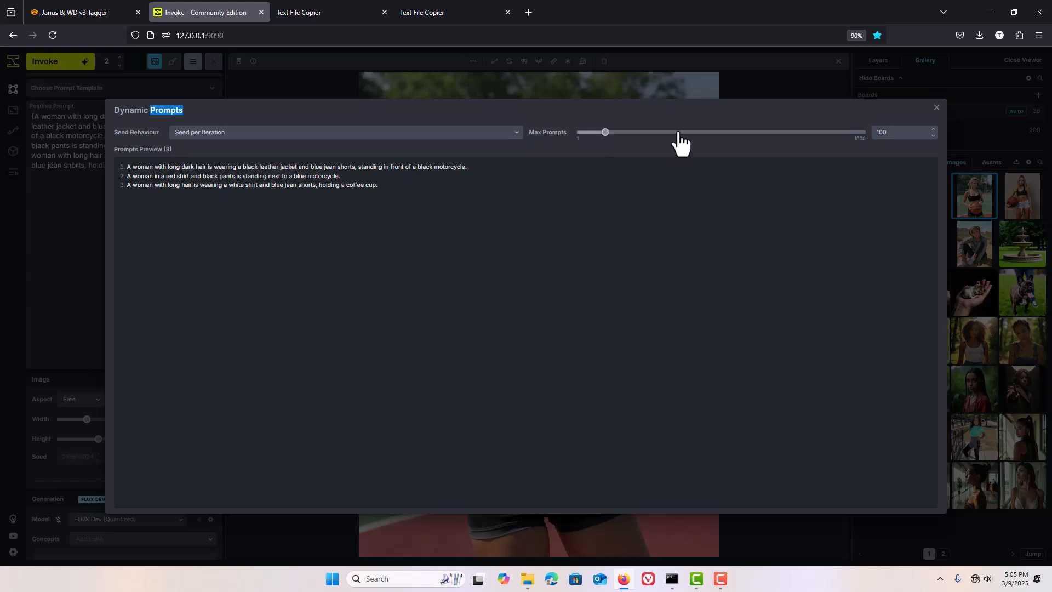
left_click(936, 108)
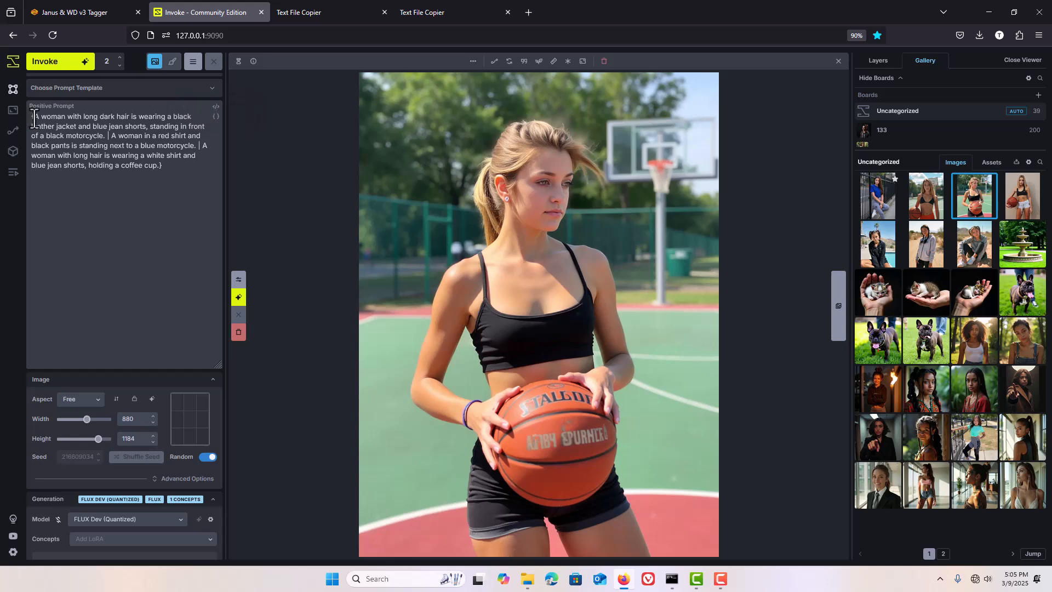
Insert "a 21 year old women" before the opening brace of the positive prompt
type("a ")
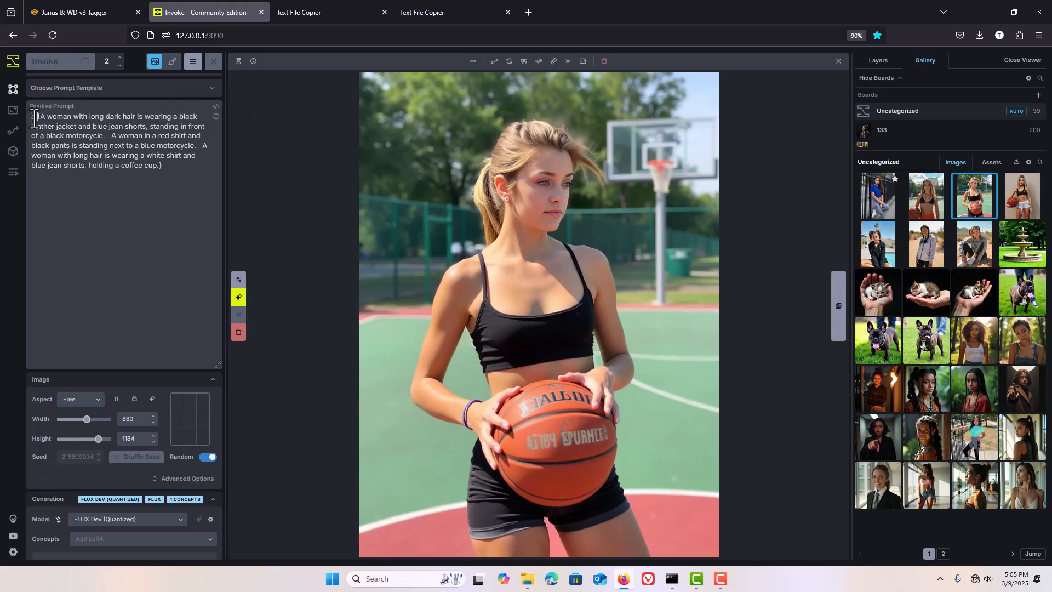
type("21")
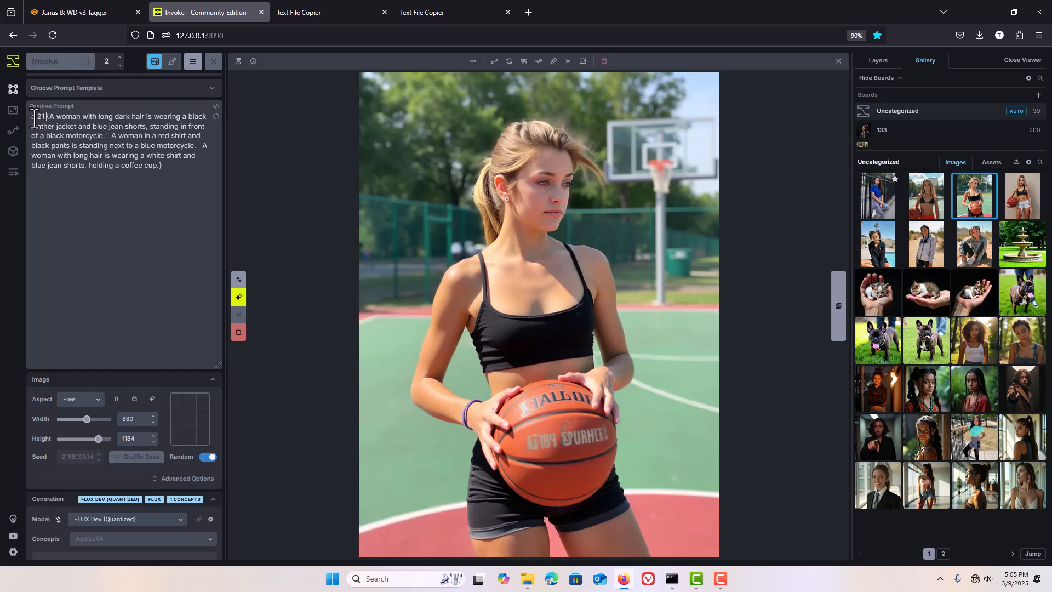
type(" year ")
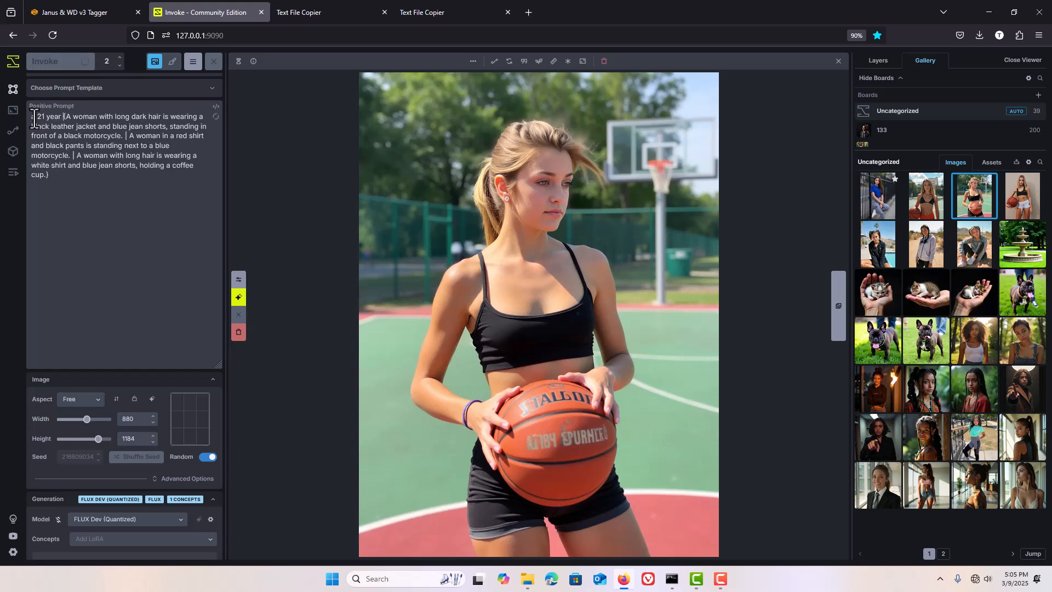
type("old m")
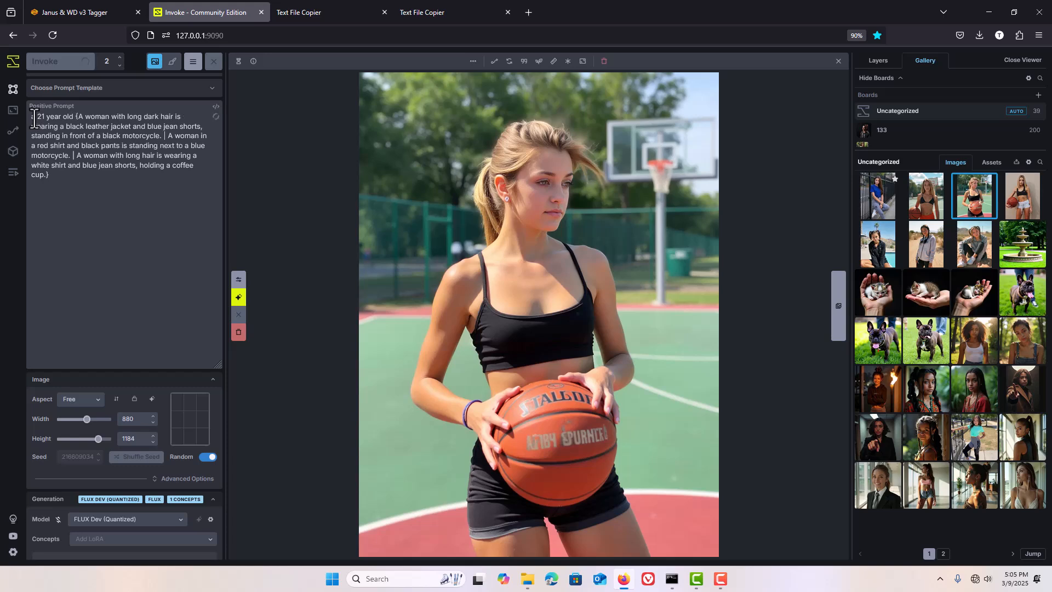
type("m")
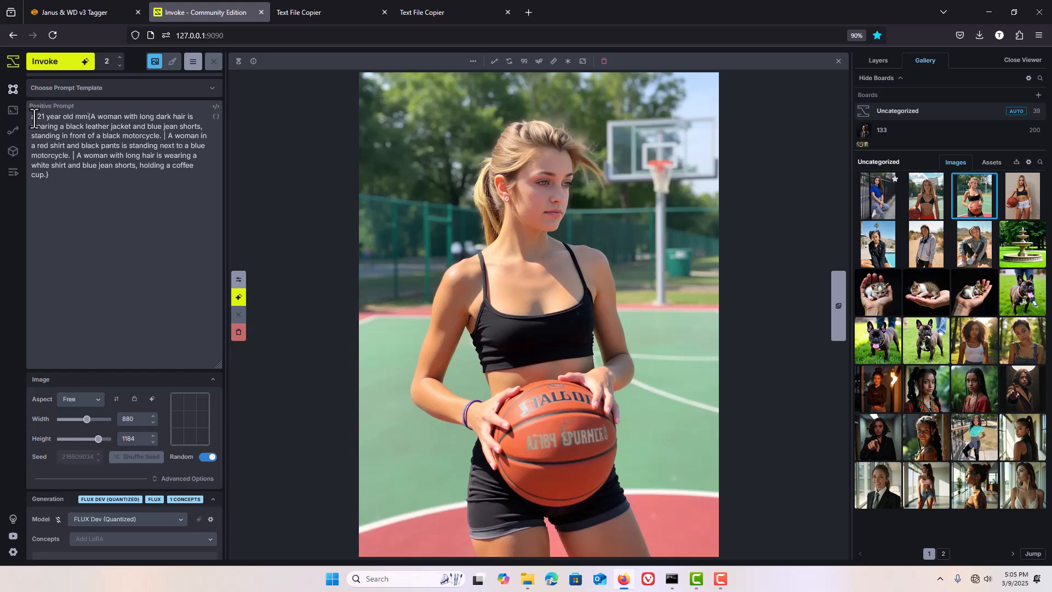
key("BackSpace")
key("BackSpace")
type("wo")
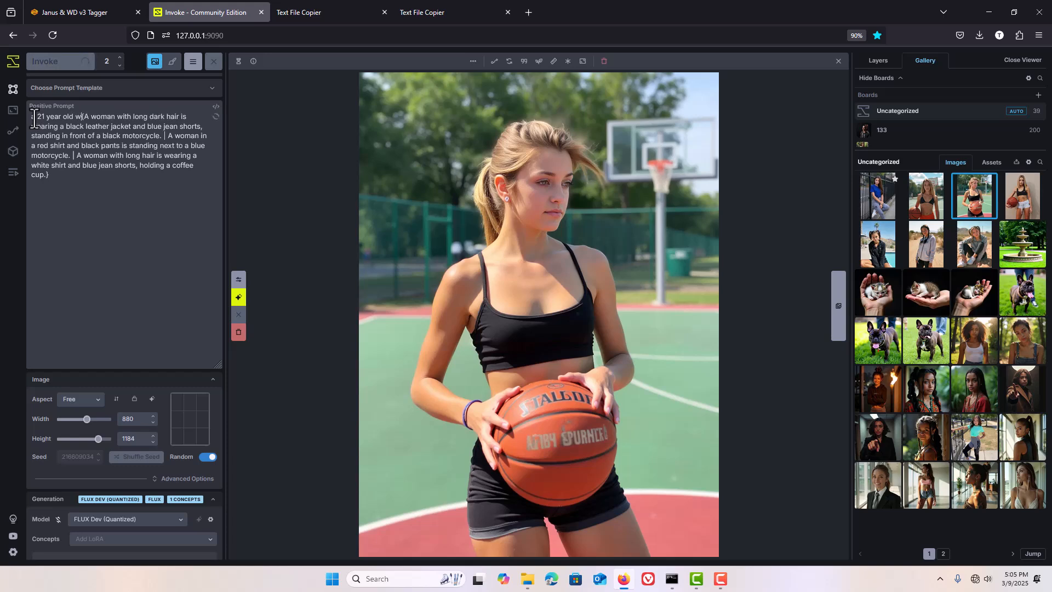
type("men")
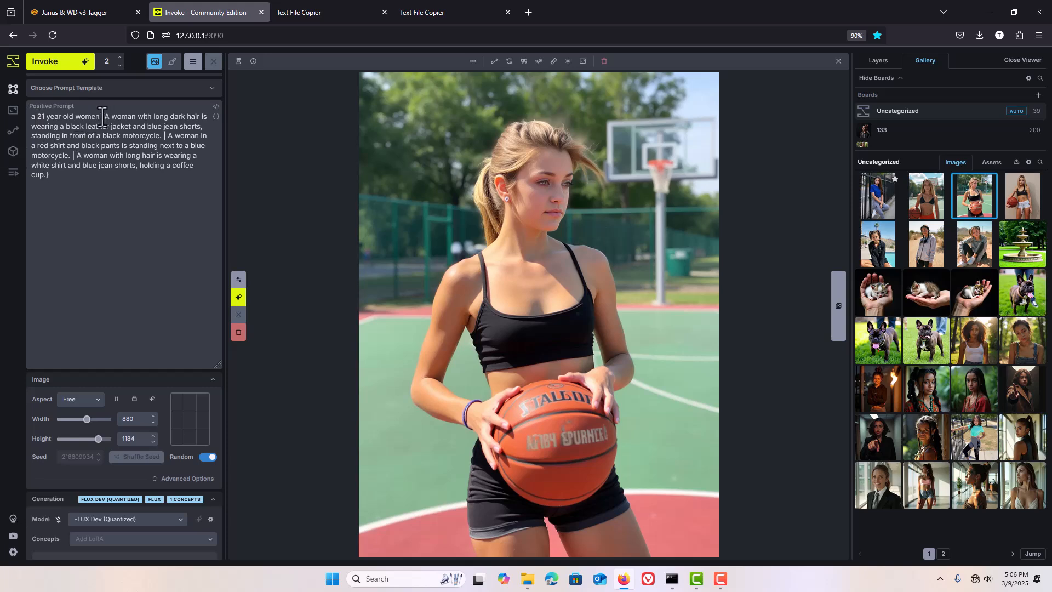
Check in the Dynamic Prompts preview how the added prefix applies to each caption, and close the preview
left_click_drag(101, 117, 106, 116)
left_click(56, 176)
left_click(215, 116)
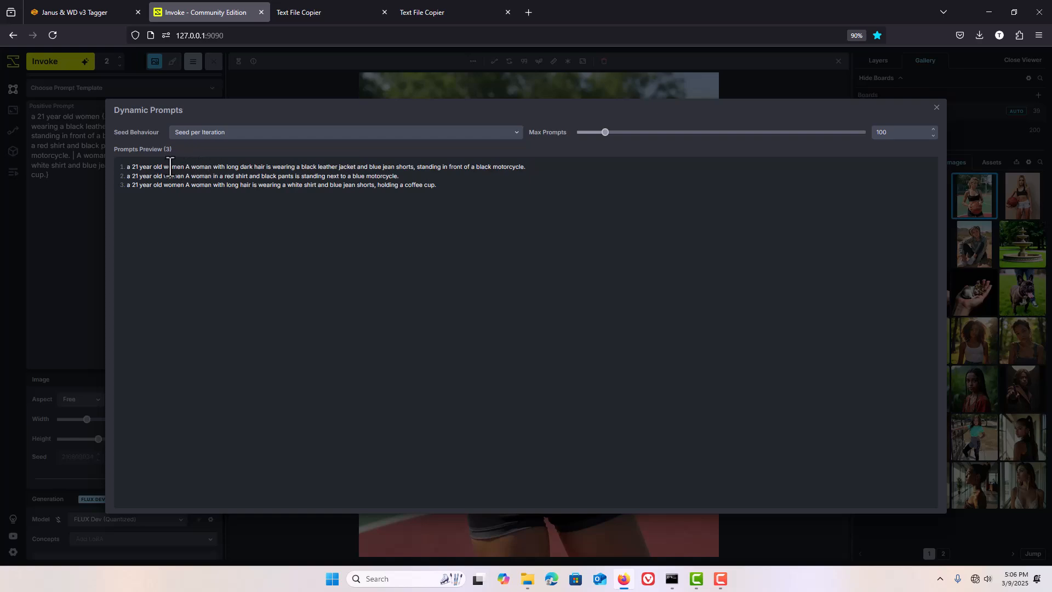
left_click(937, 109)
Try adding 8k after the closing brace of the positive prompt, check it in the Dynamic Prompts preview, and remove it
left_click(105, 175)
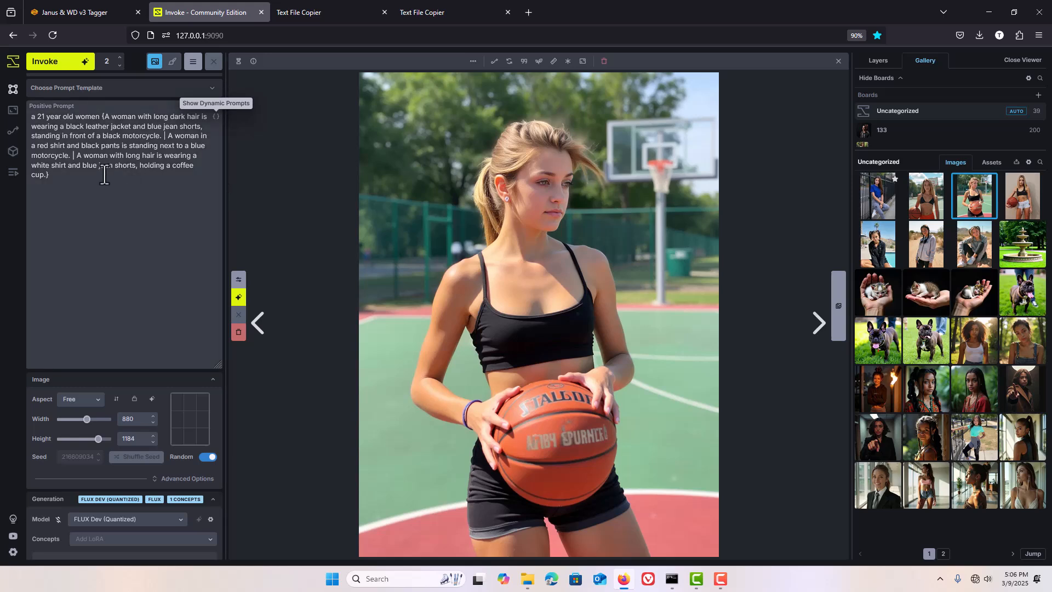
type("8")
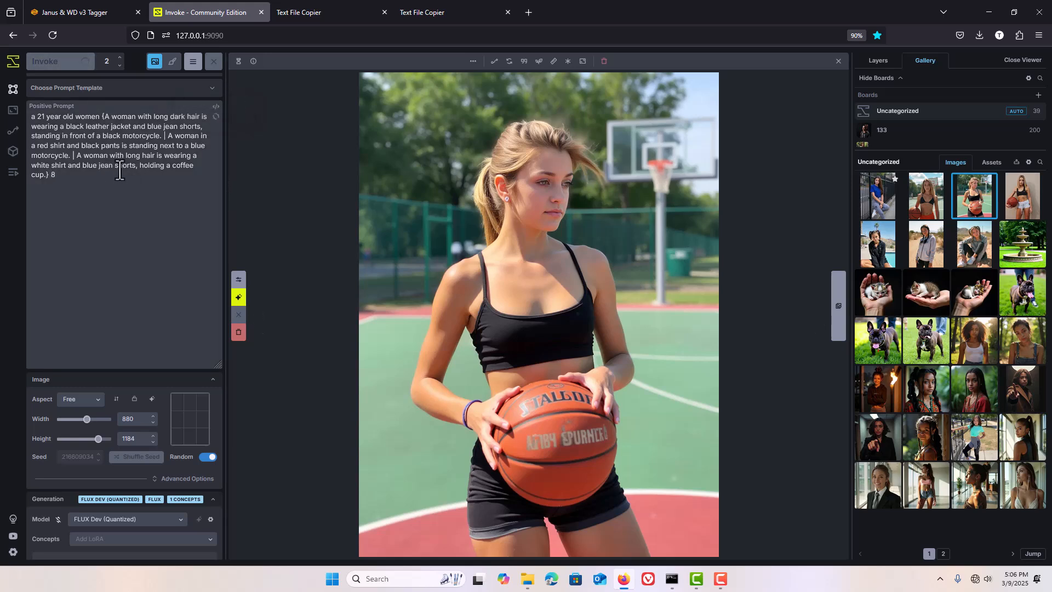
type("k")
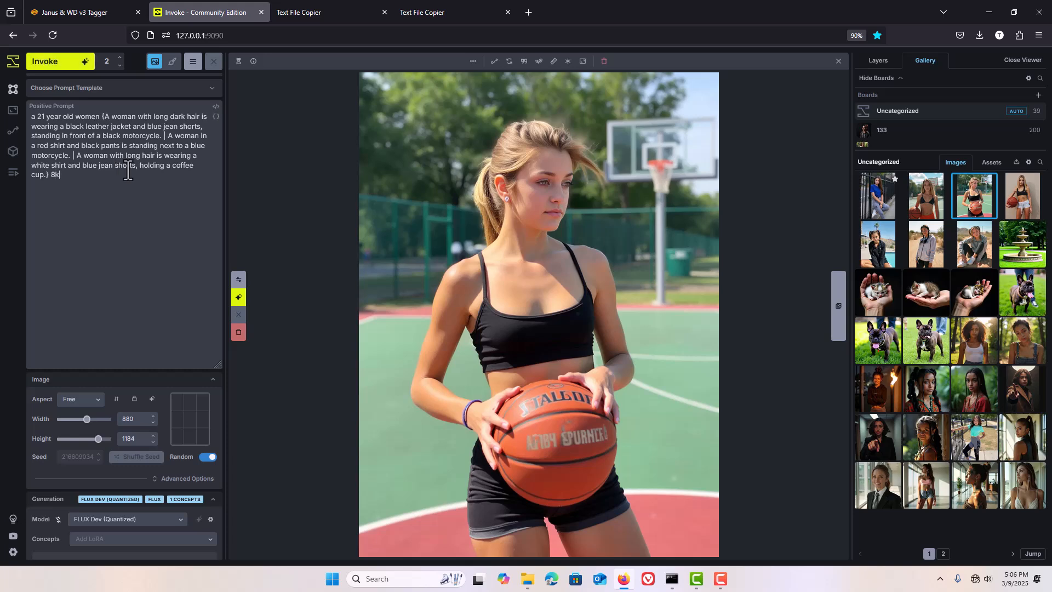
left_click(215, 115)
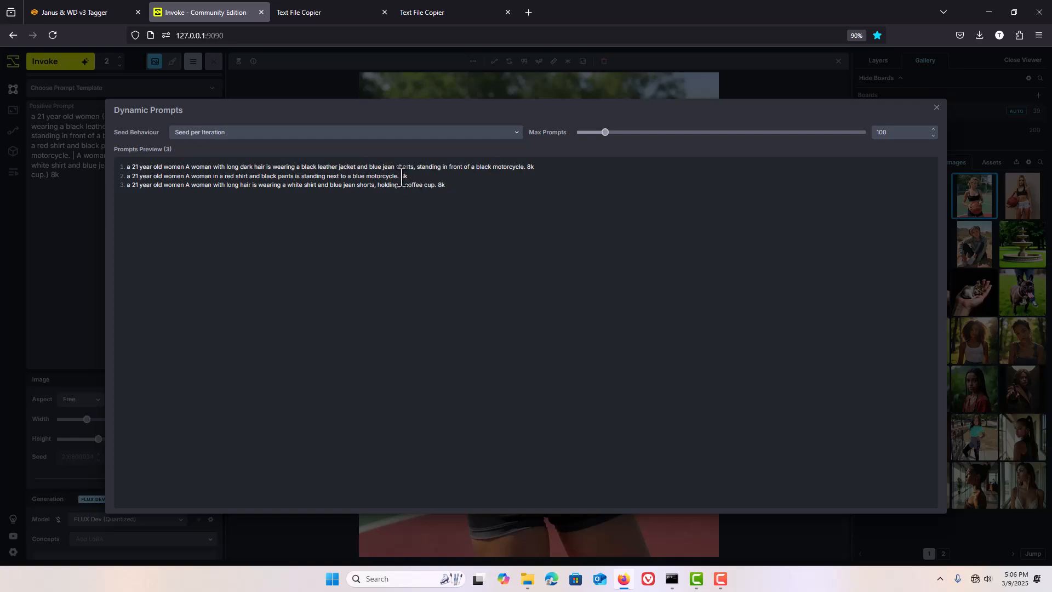
left_click(935, 106)
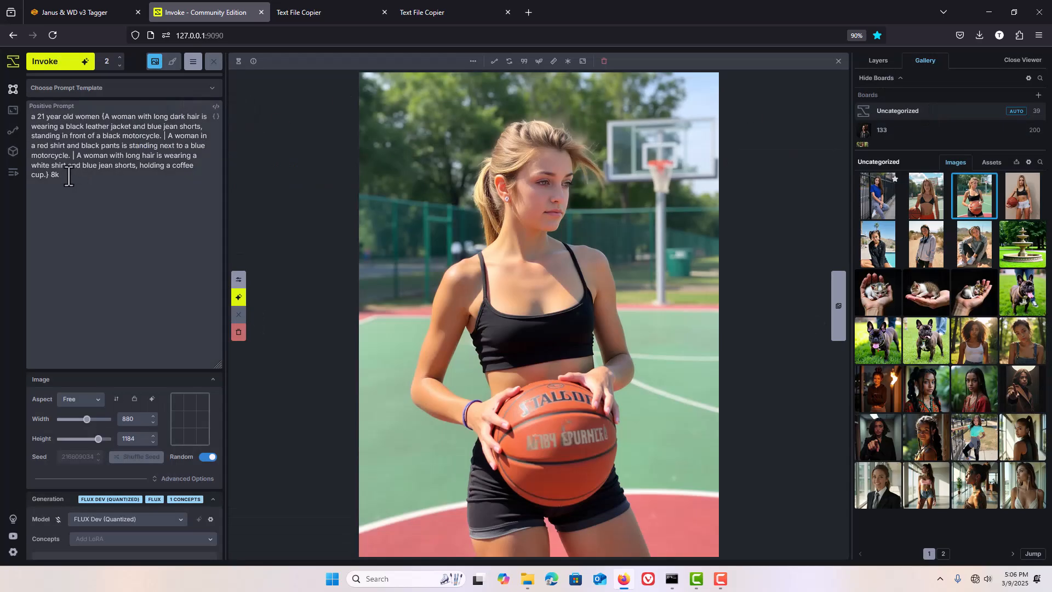
key("BackSpace")
key("BackSpace")
Set the iterations to 1 and generate the images from the dynamic prompts
left_click(119, 65)
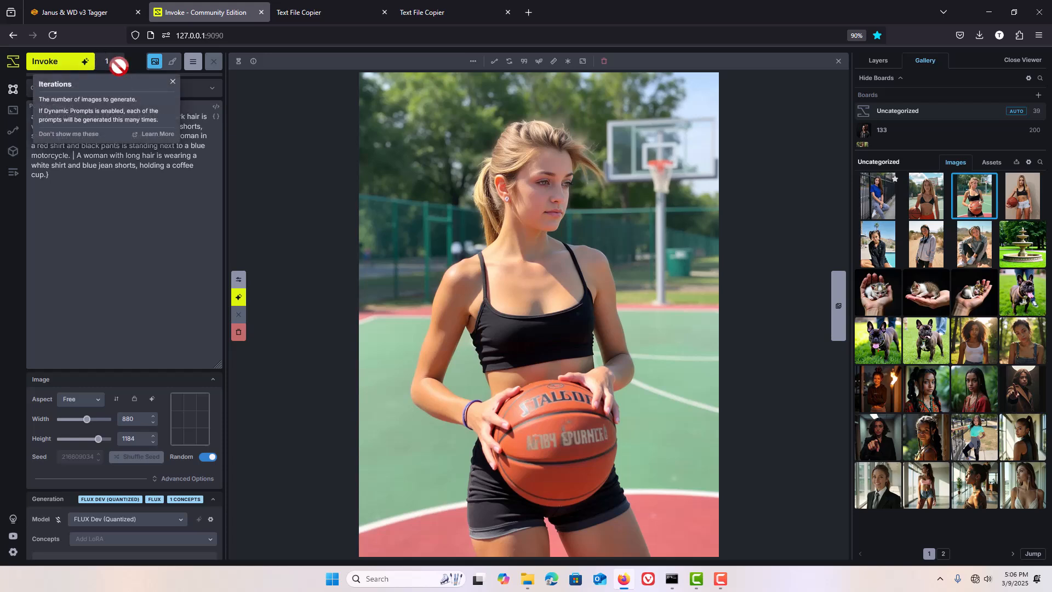
left_click(215, 118)
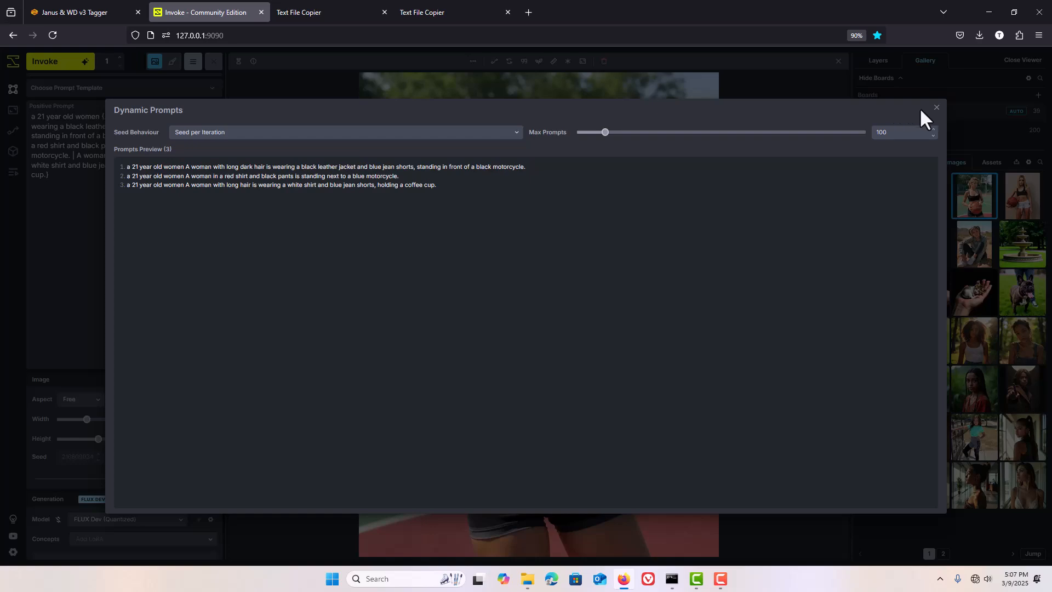
left_click(935, 108)
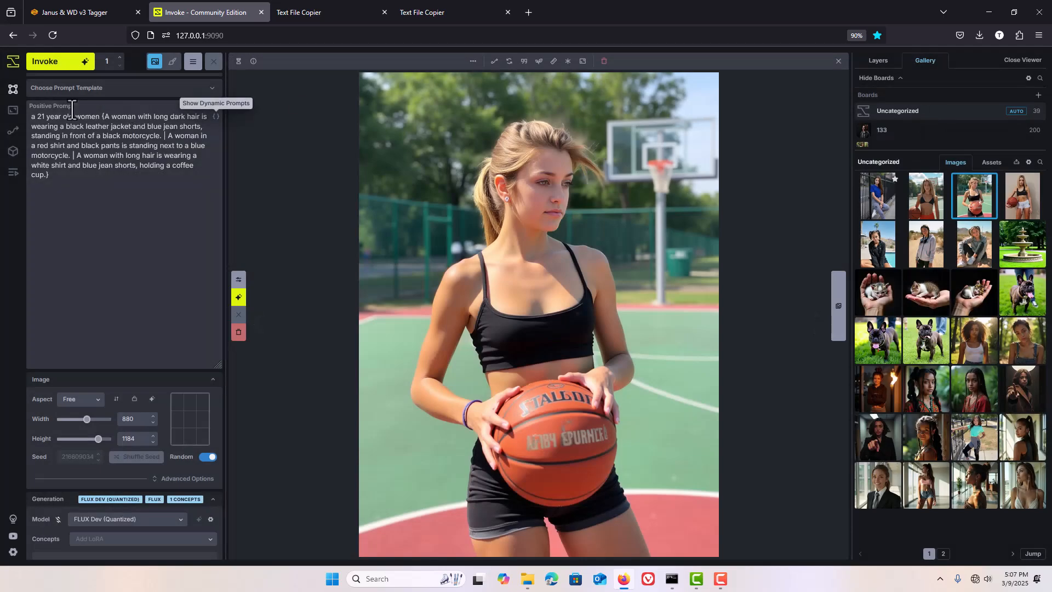
left_click(120, 57)
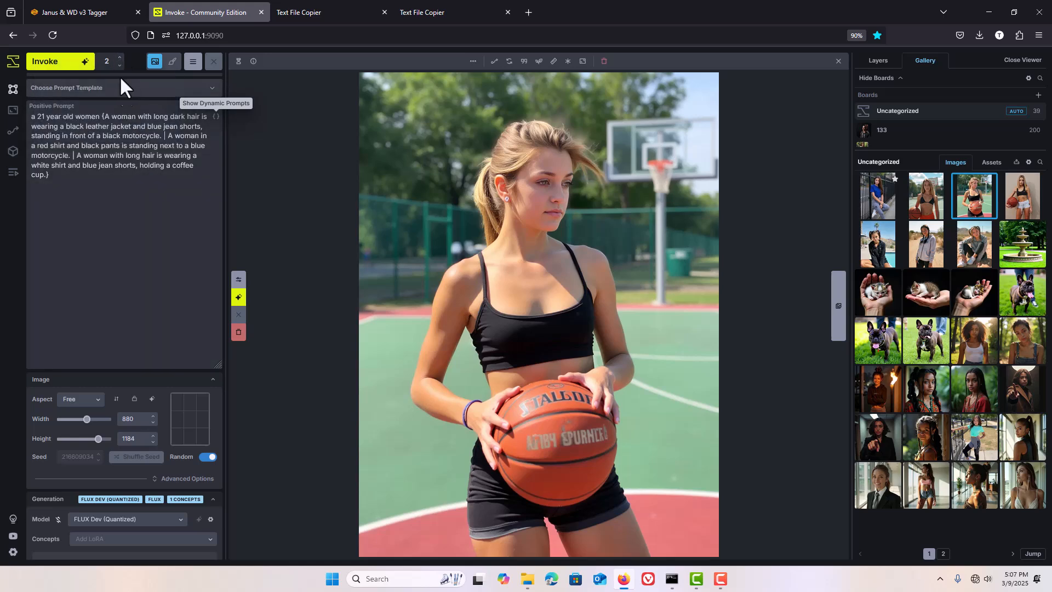
mouse_move(117, 66)
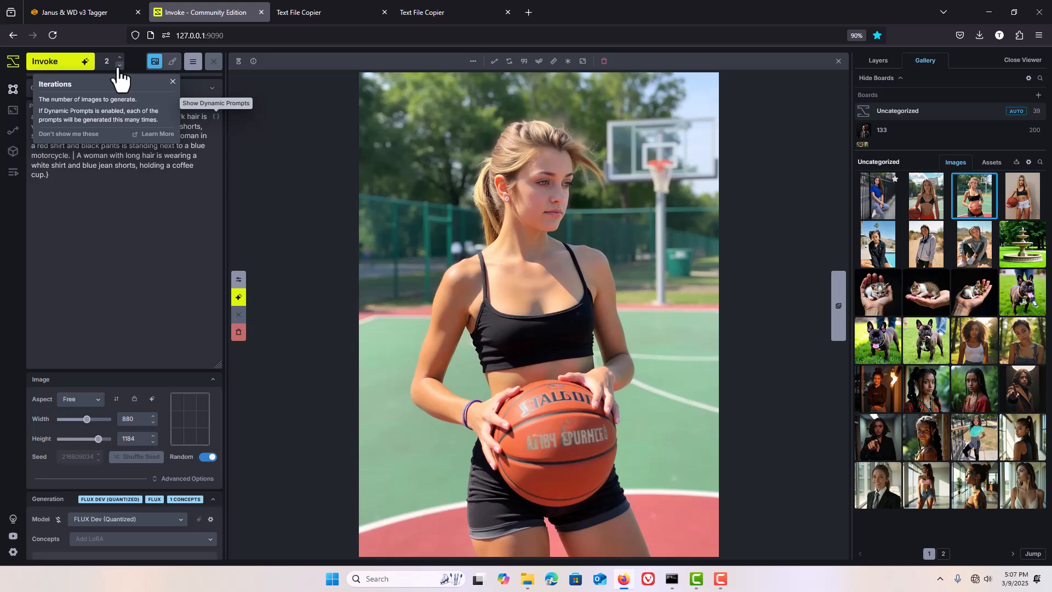
left_click(118, 66)
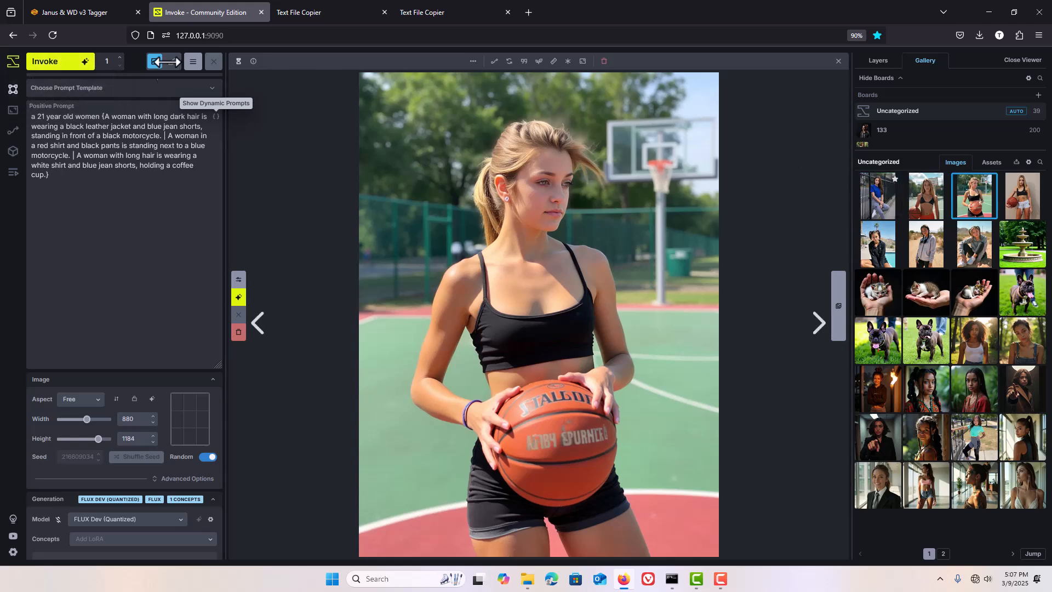
left_click(80, 64)
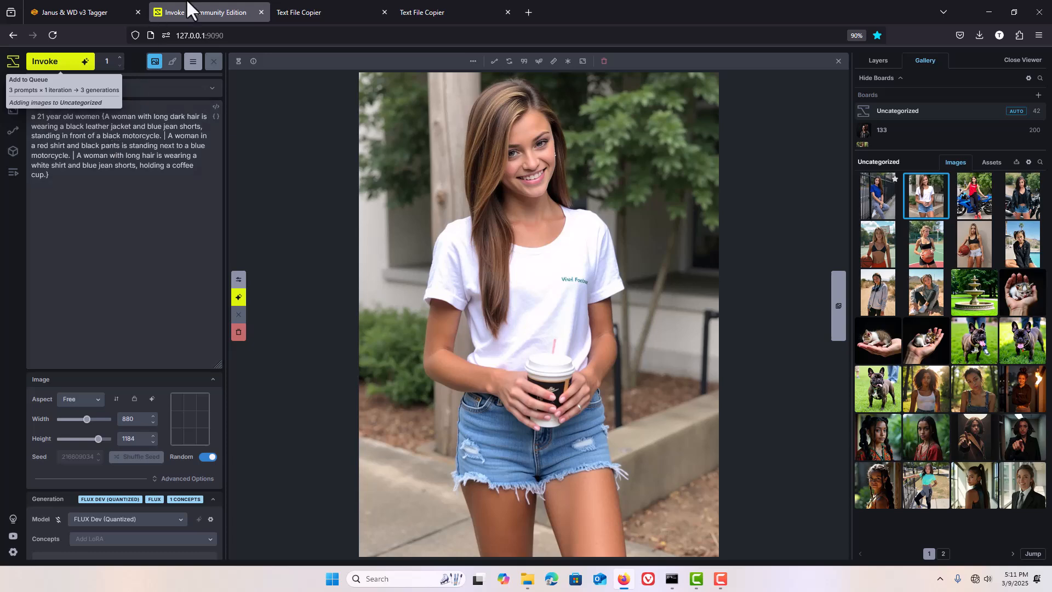
View the newly generated motorcycle and coffee cup images from the gallery one after another
left_click(973, 204)
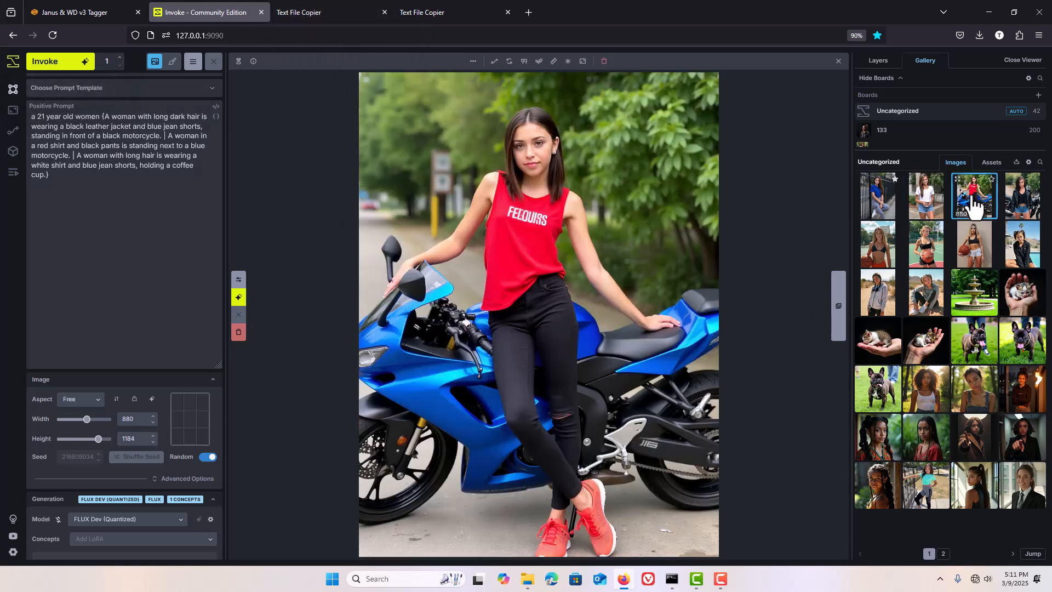
left_click(1014, 206)
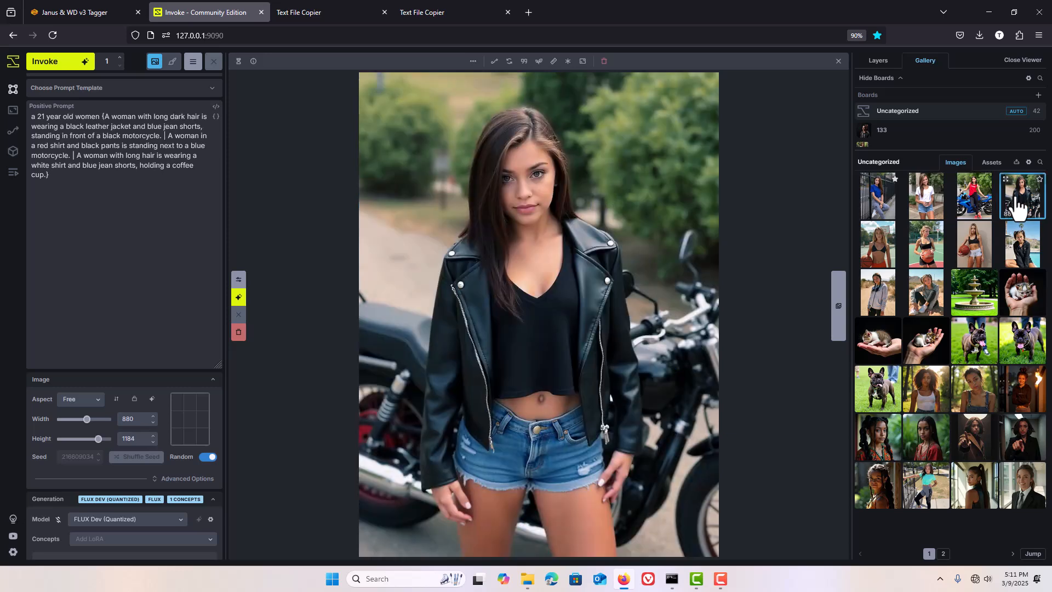
left_click(981, 216)
left_click(937, 217)
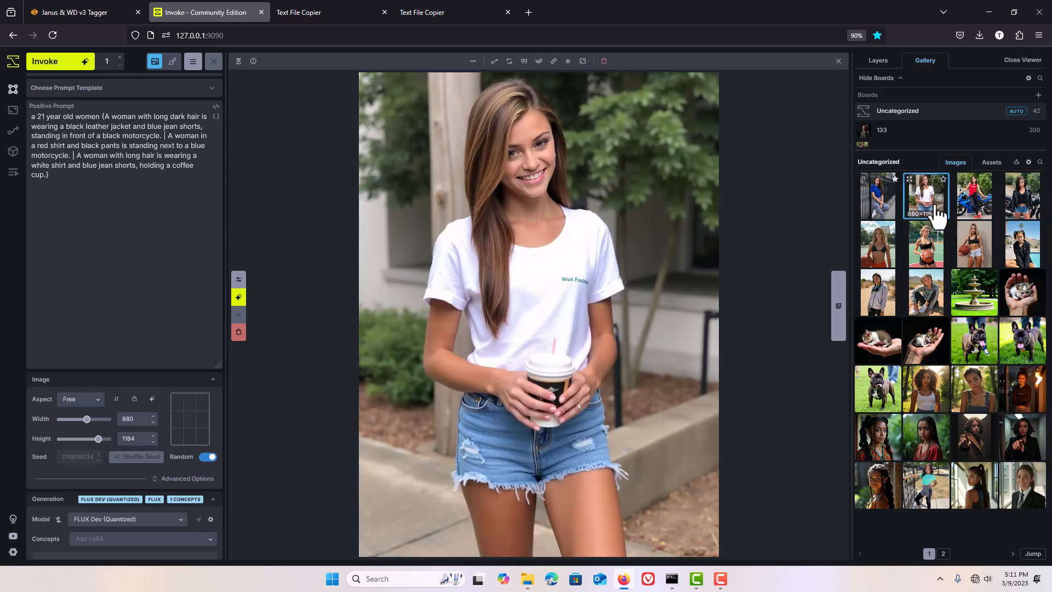
Review source images 2 and 1 in the Janus & WD v3 Tagger page and compare them with the generated motorcycle images in Invoke
left_click(91, 10)
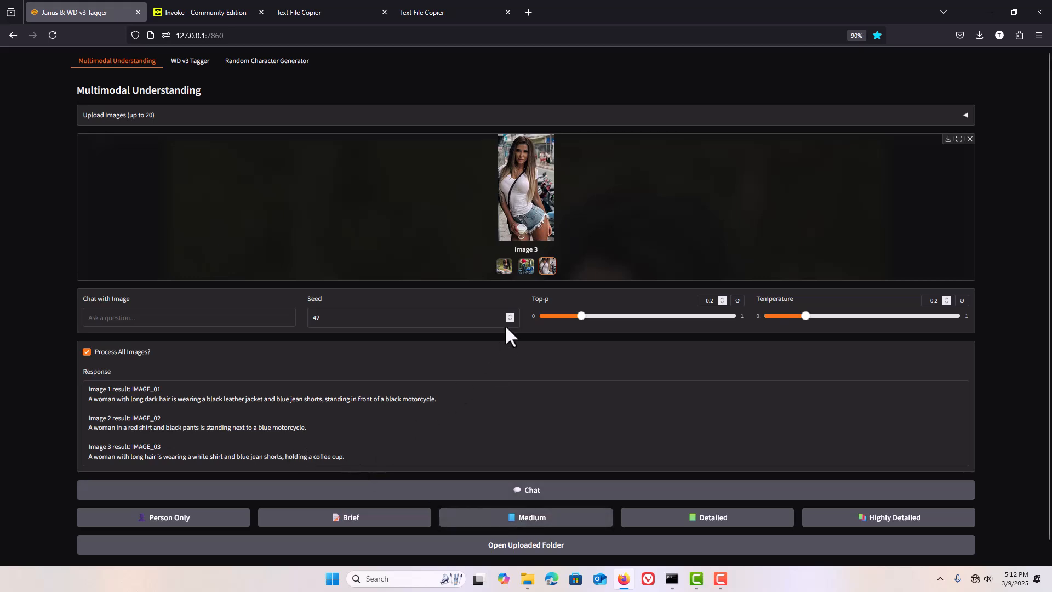
left_click(527, 271)
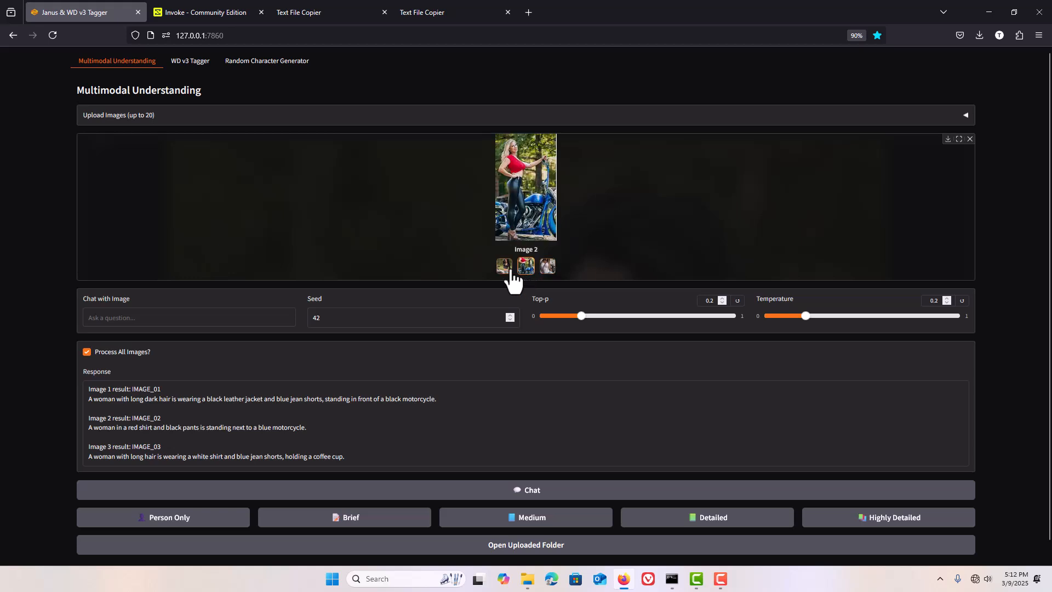
left_click(504, 267)
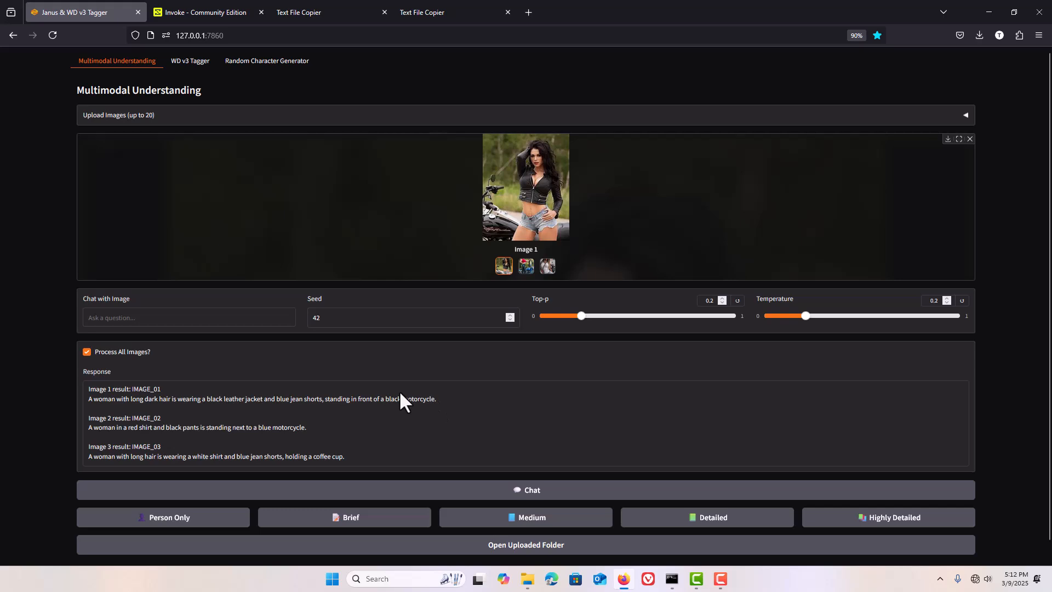
left_click(192, 15)
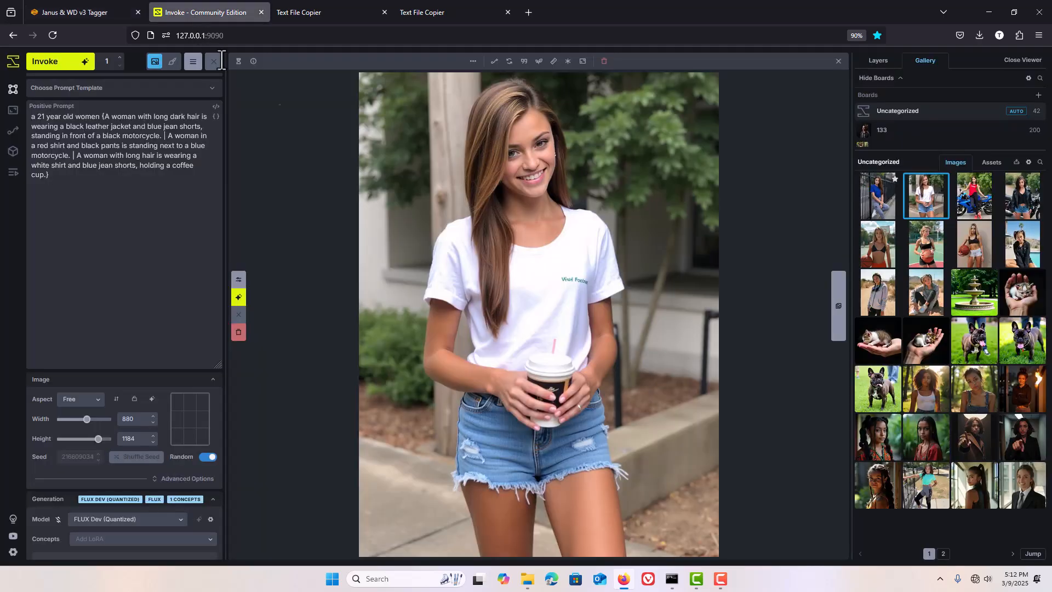
left_click(973, 208)
left_click(1021, 207)
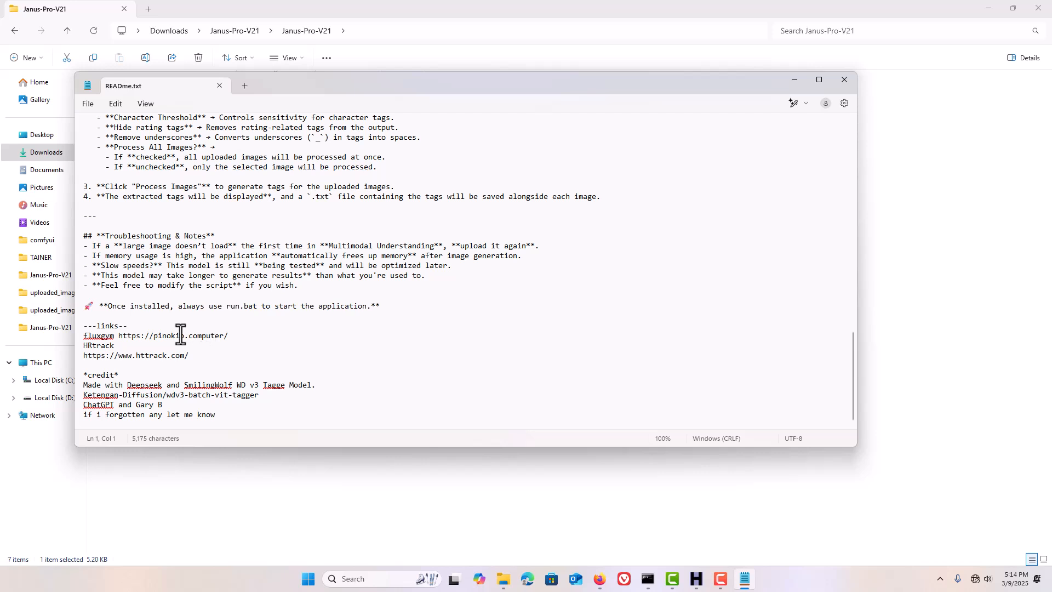
Switch to WinHTTrack Website Copier and create a new project named test
double_click(113, 338)
left_click(694, 578)
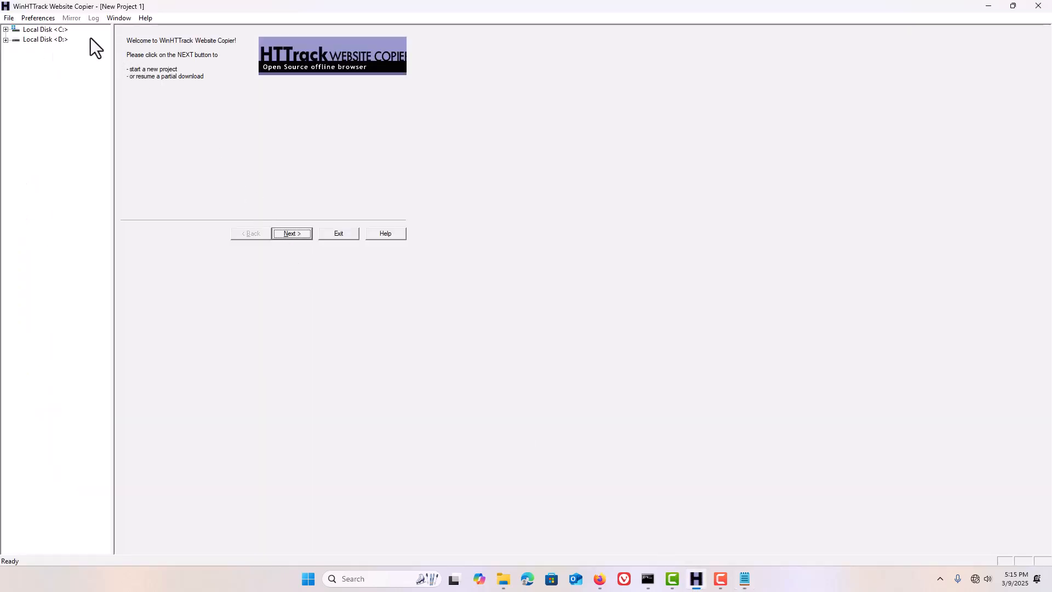
left_click(288, 235)
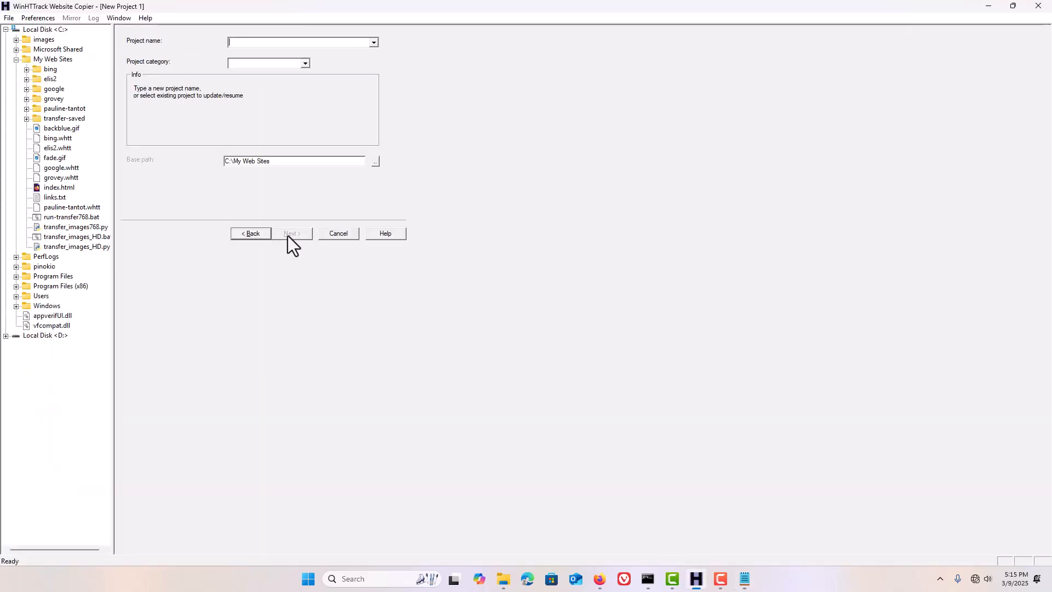
left_click(248, 42)
type("test")
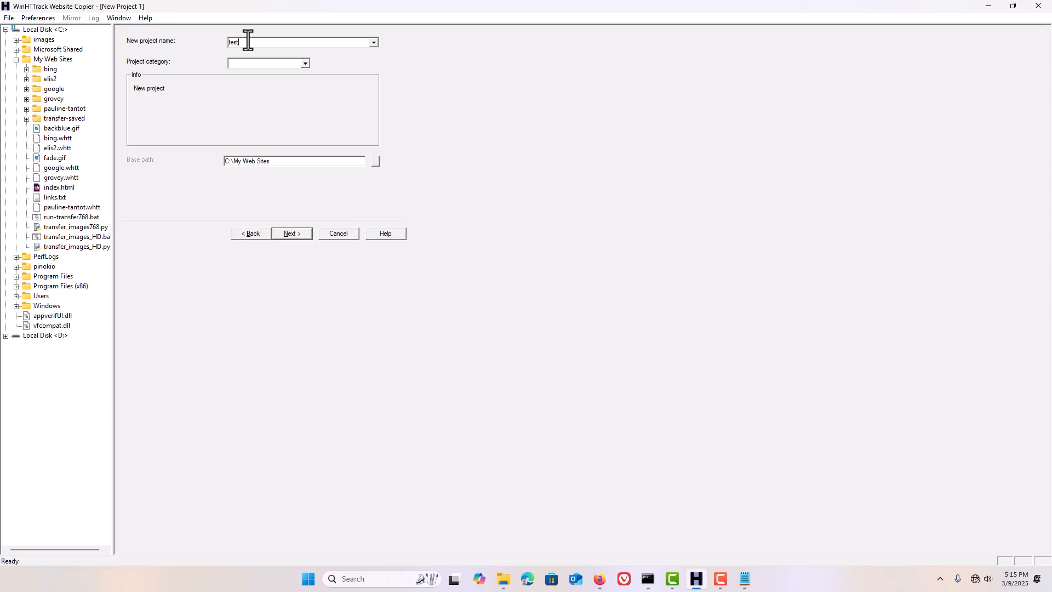
left_click(292, 233)
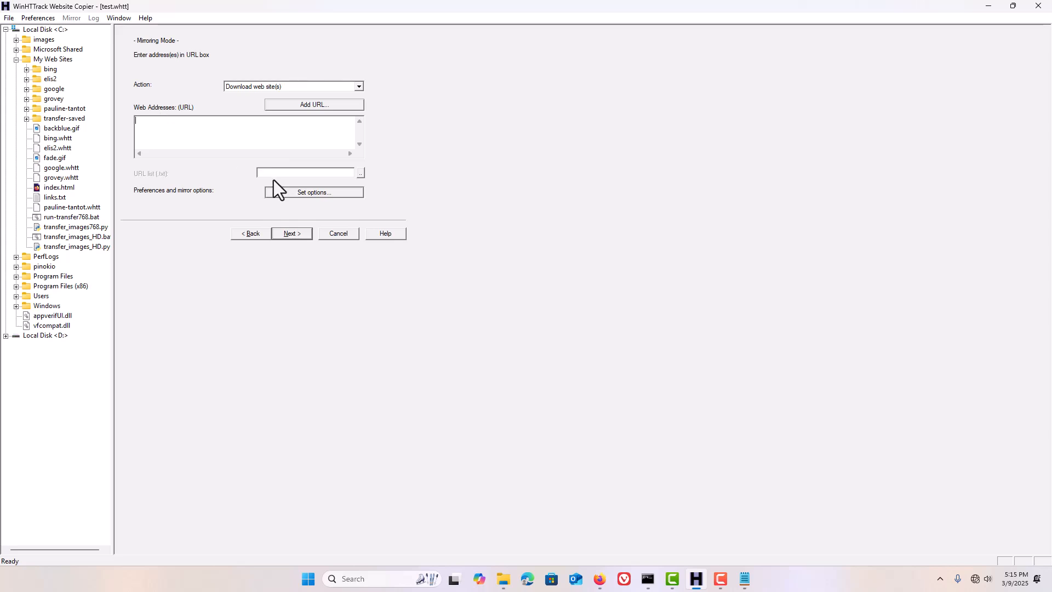
In the mirror options' scan rules, include the gif, jpg, jpeg, png, tif file types, and cancel the options
left_click(287, 192)
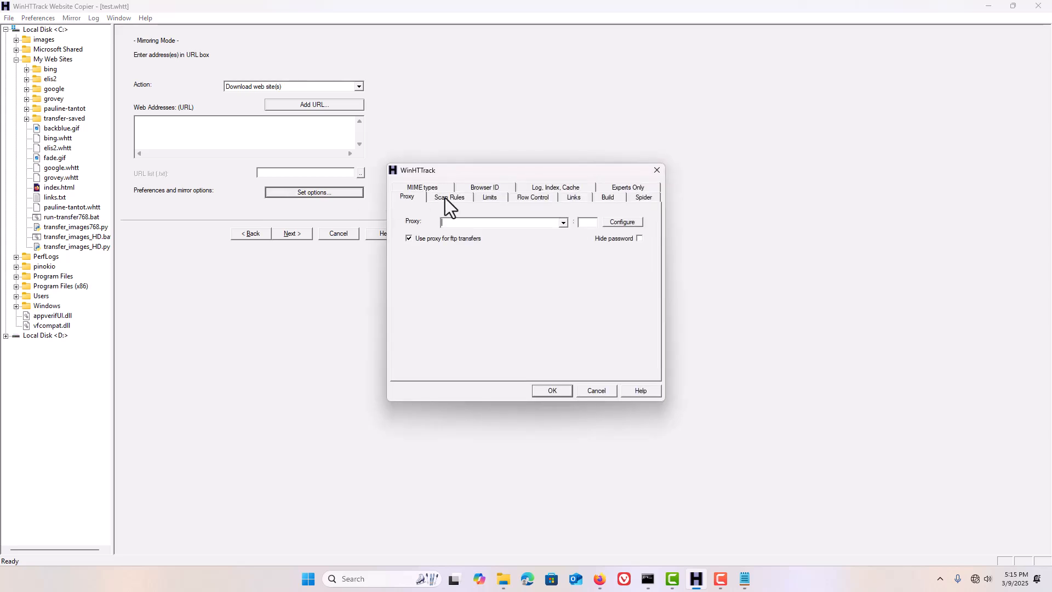
left_click(445, 199)
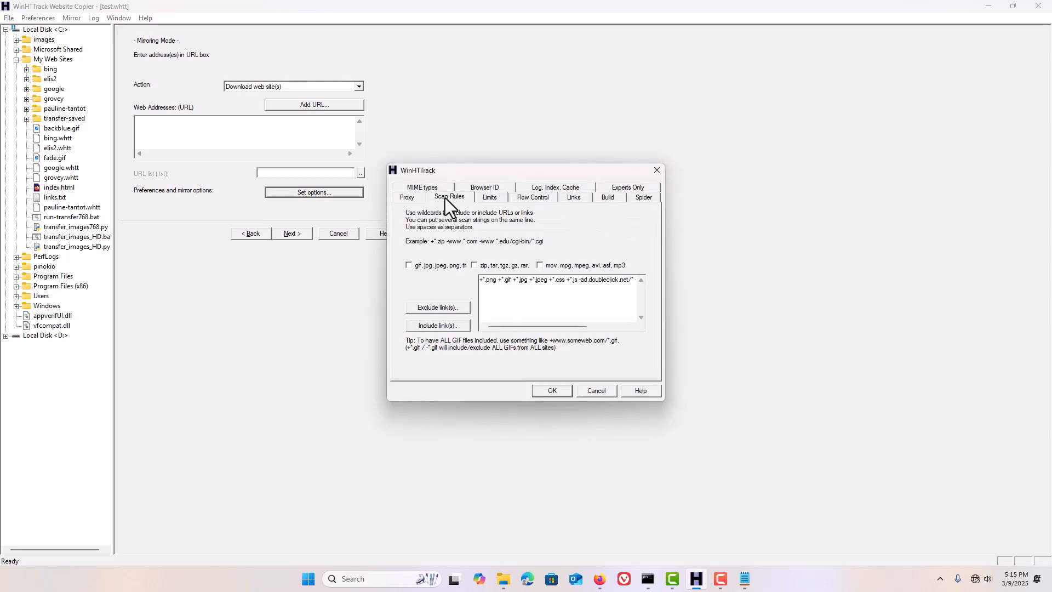
left_click(409, 265)
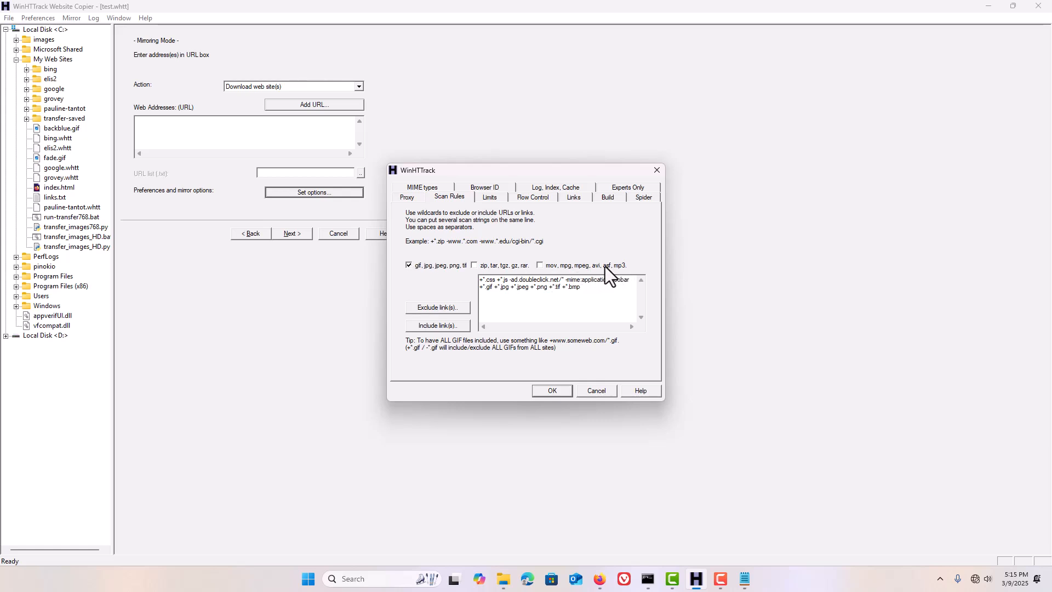
left_click(602, 391)
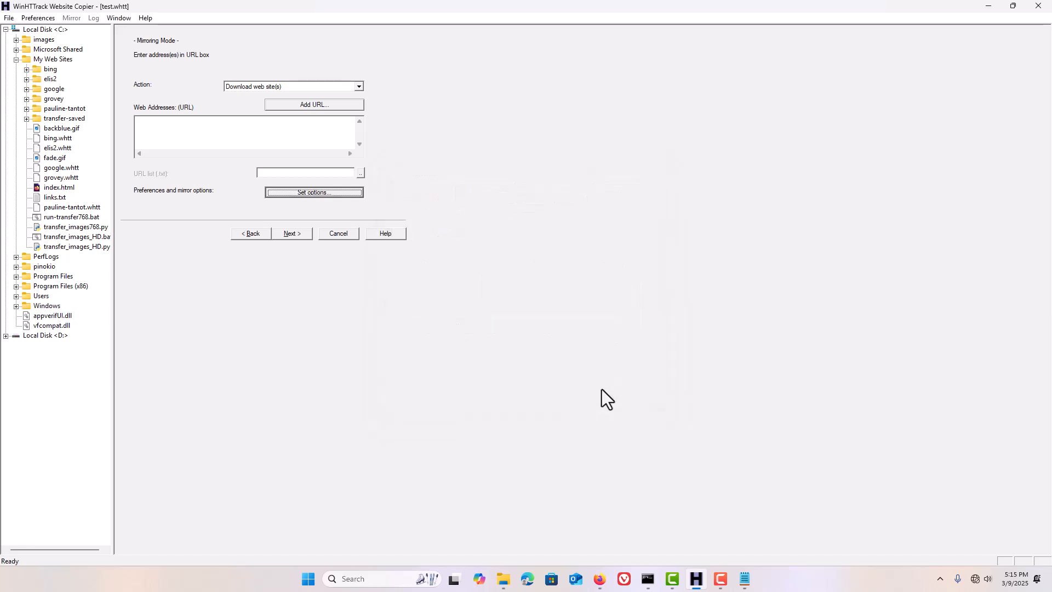
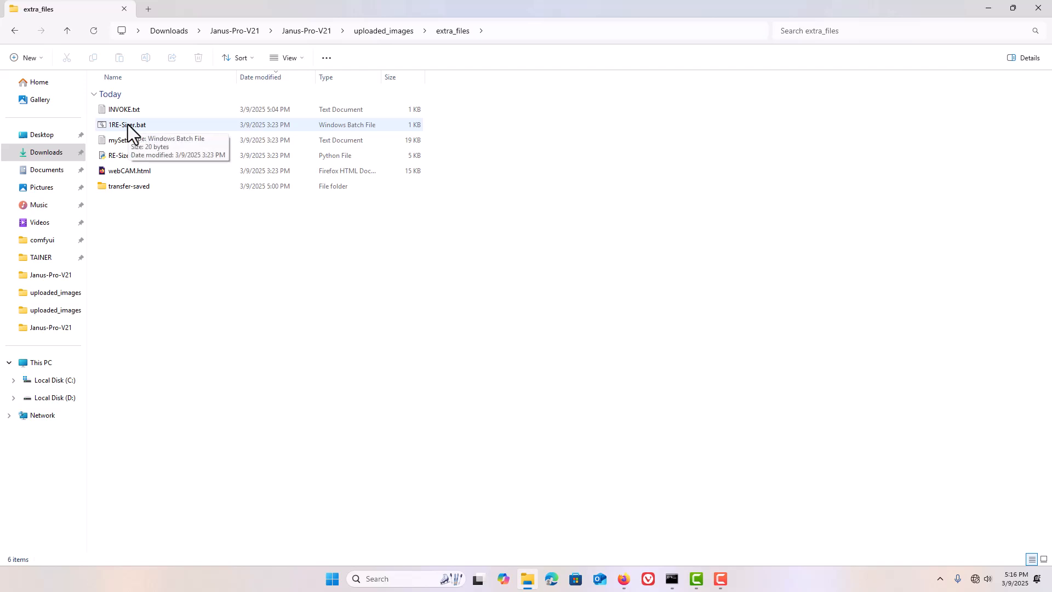
Look at the images inside the transfer-saved folder in File Explorer and return to extra_files
double_click(125, 185)
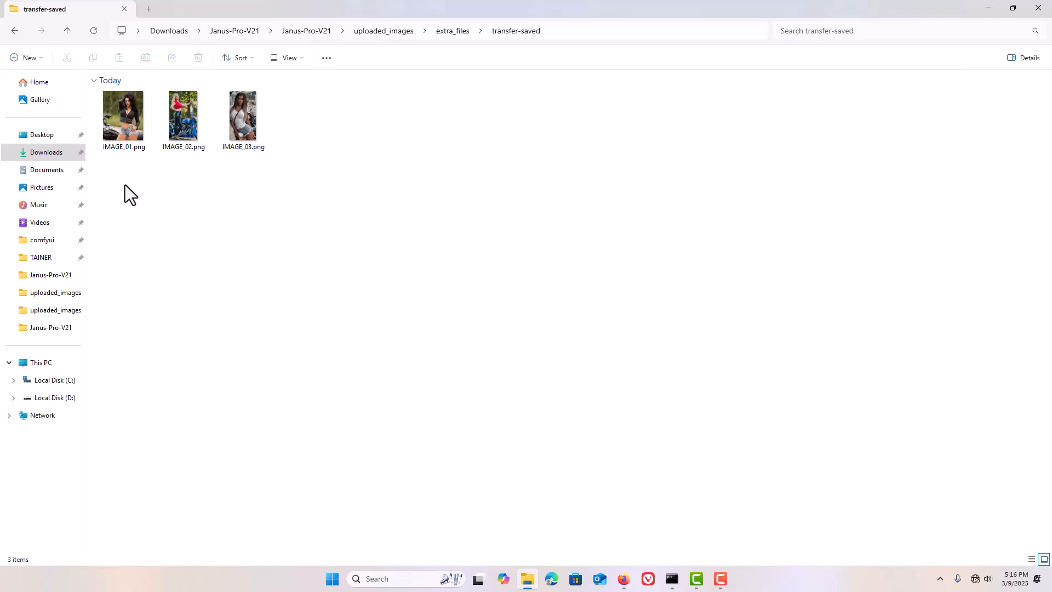
left_click(17, 31)
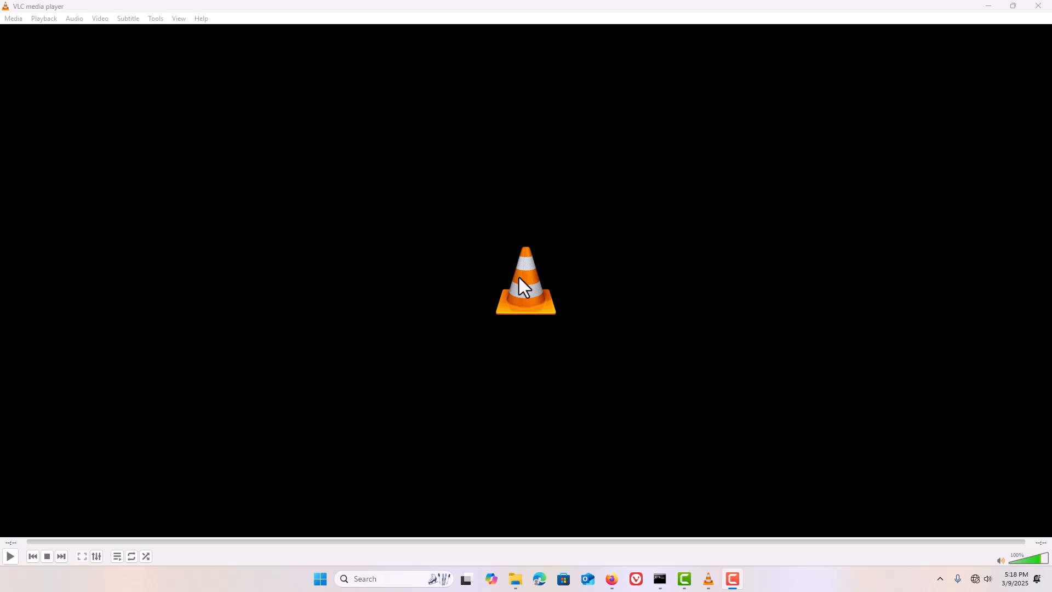
Take a screen snip of nearly the whole video area in VLC media player
left_click(173, 53)
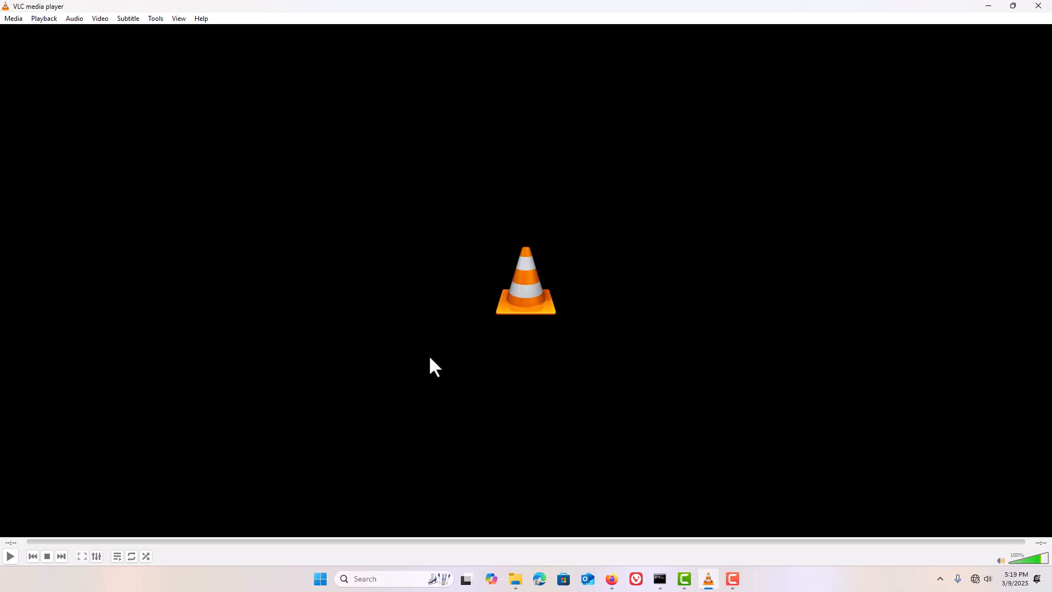
key("super+shift+s")
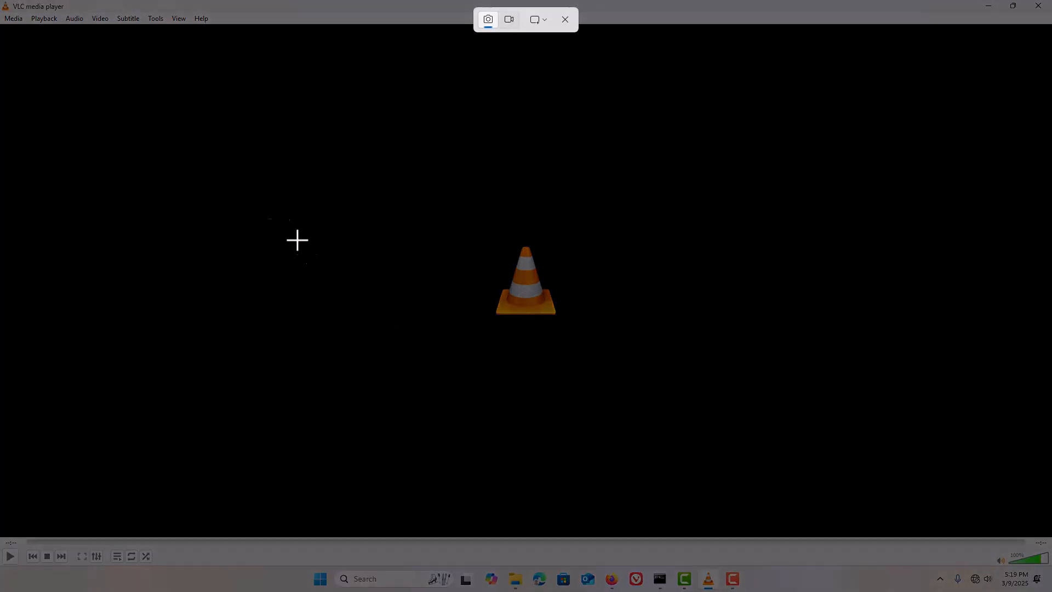
left_click_drag(15, 36, 1022, 504)
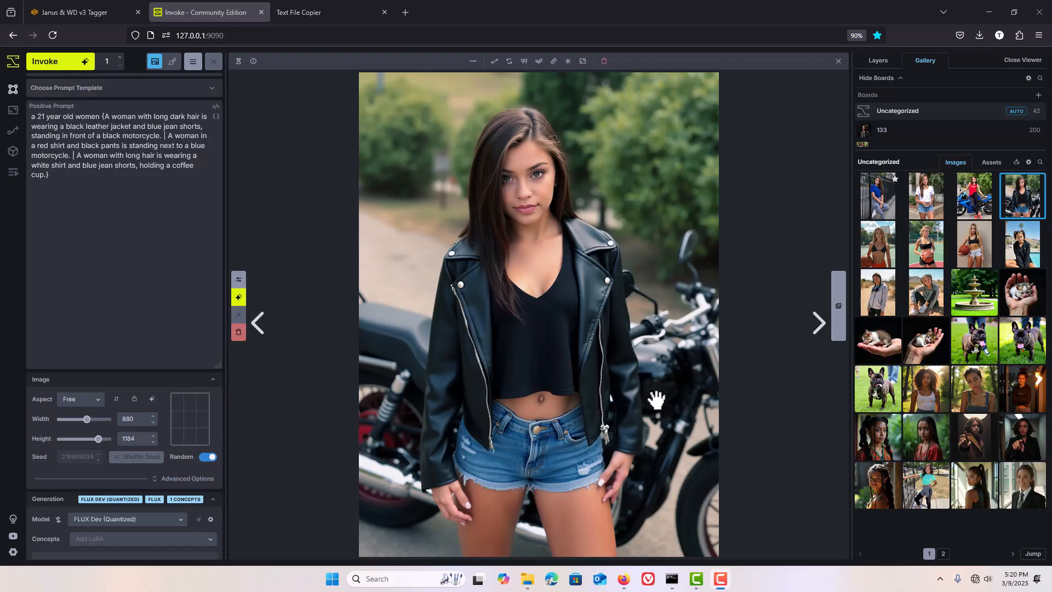
In Invoke, view the insect and white-cap images on gallery page 2 and recall all parameters of the insect image
left_click(943, 554)
left_click(877, 357)
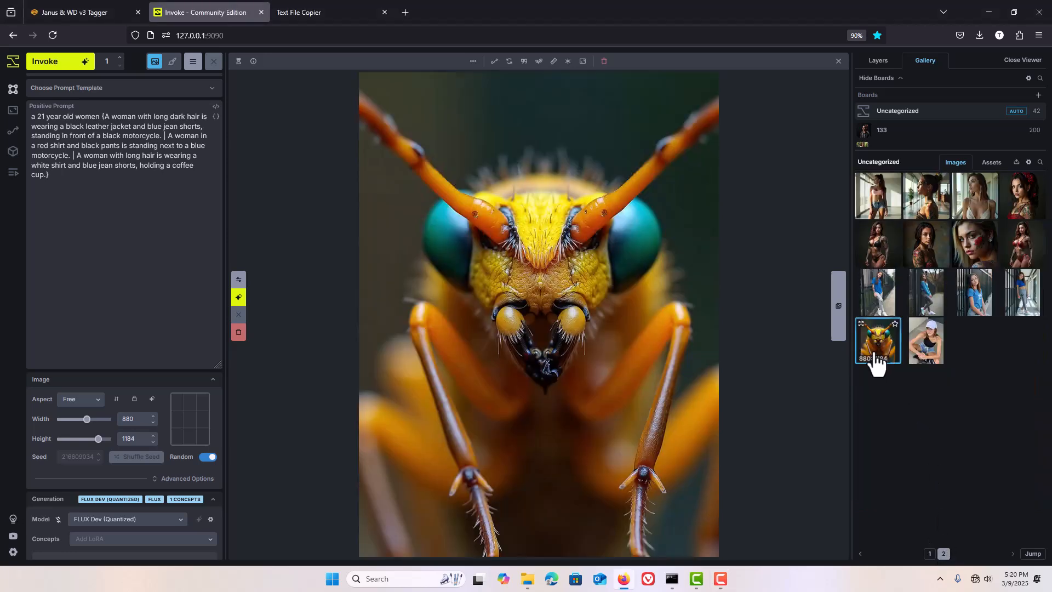
left_click(905, 356)
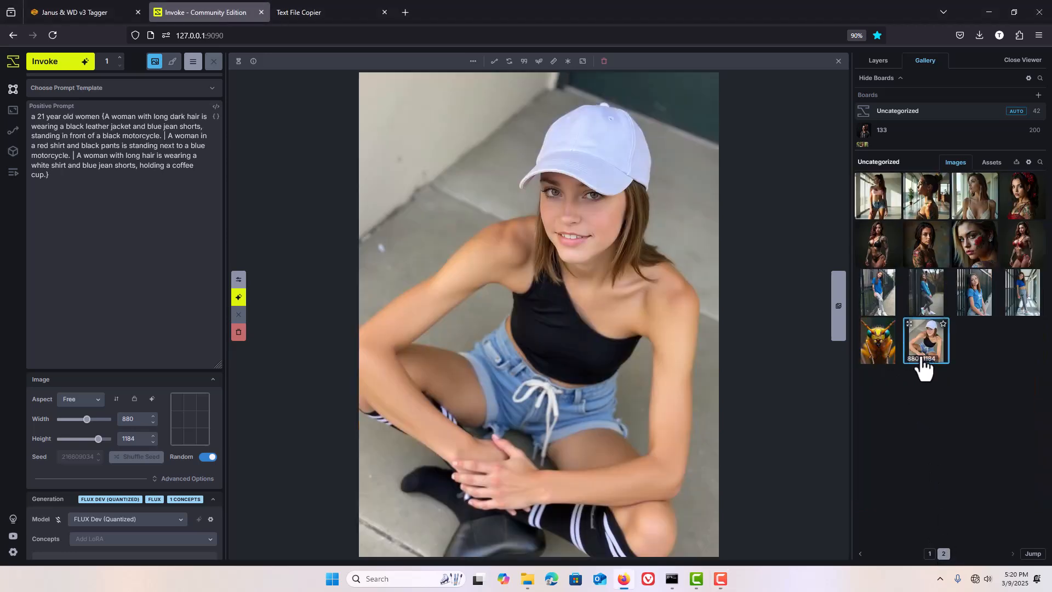
left_click(882, 361)
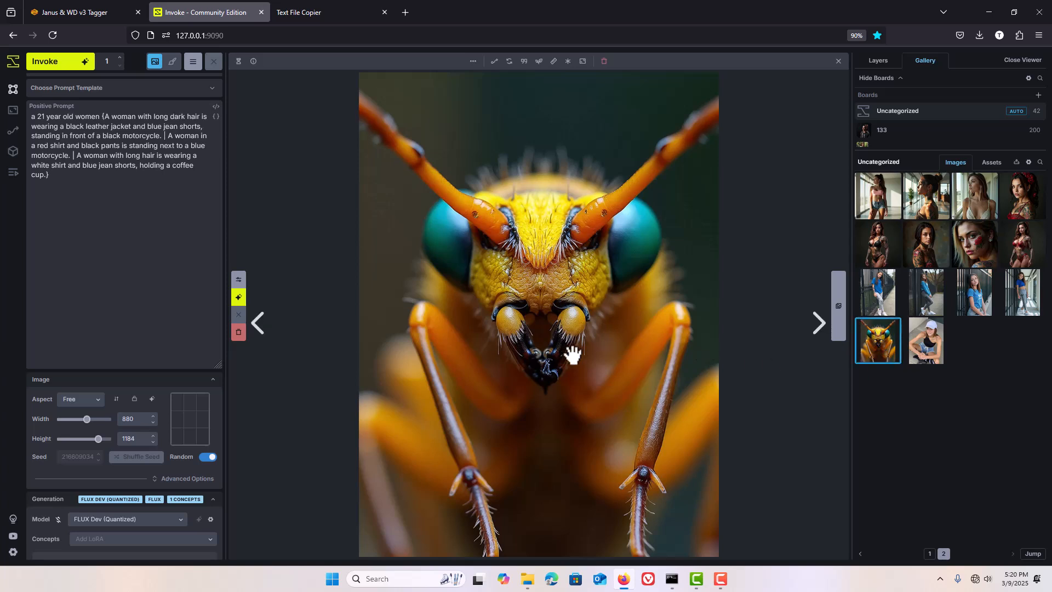
left_click(568, 63)
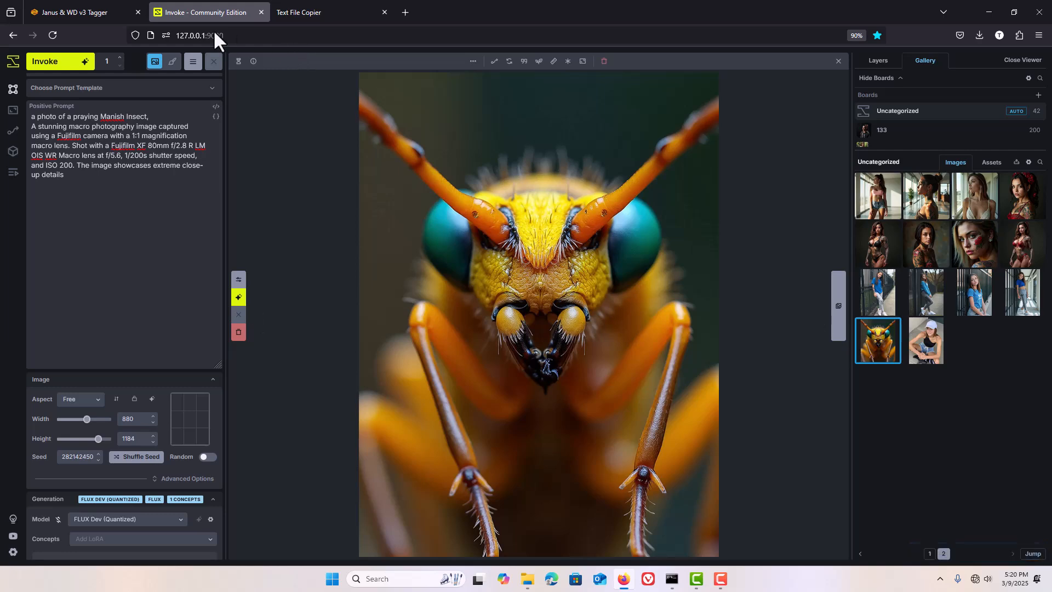
In Text File Copier, paste the copied macro photography No Chat text into the address bar to read it
left_click(288, 13)
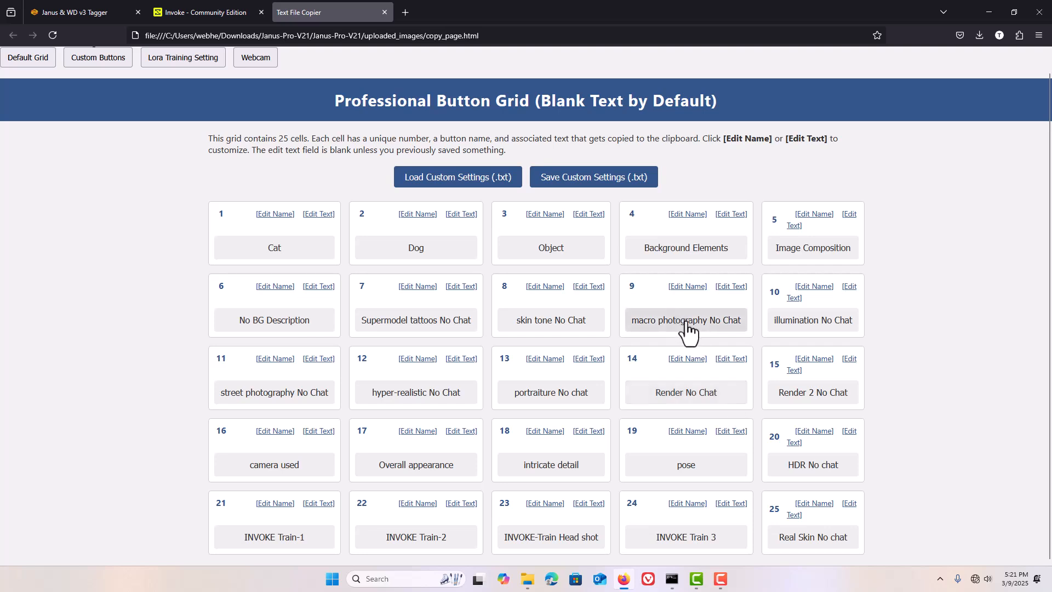
left_click(444, 35)
right_click(443, 36)
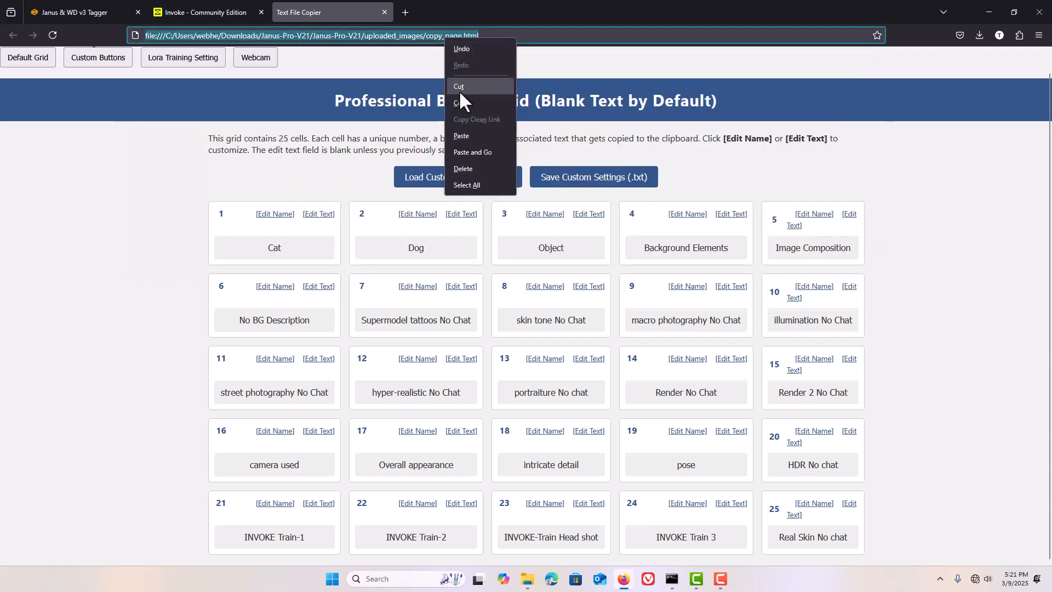
left_click(462, 130)
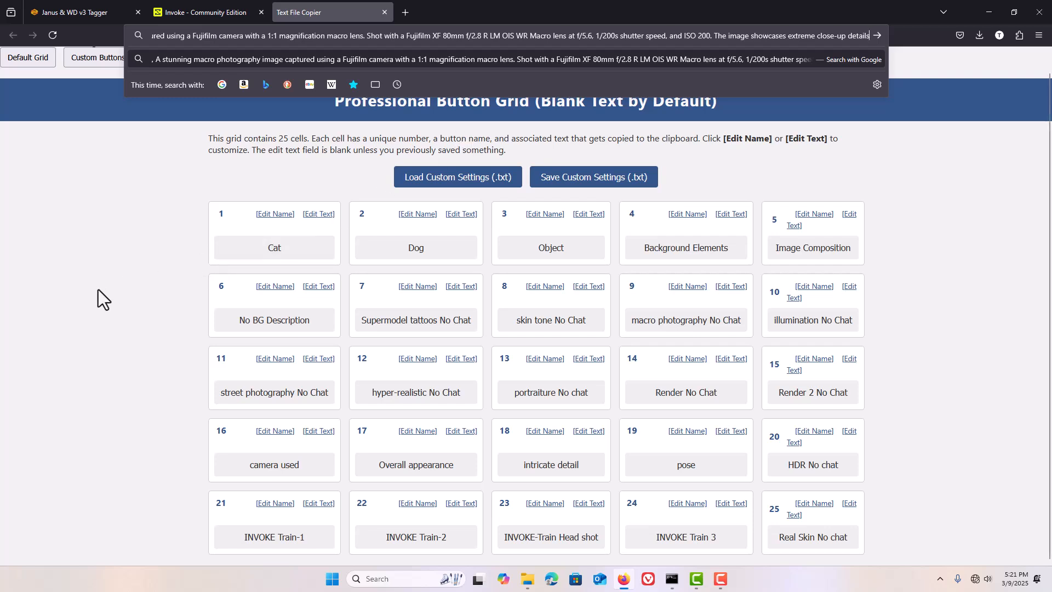
key("Escape")
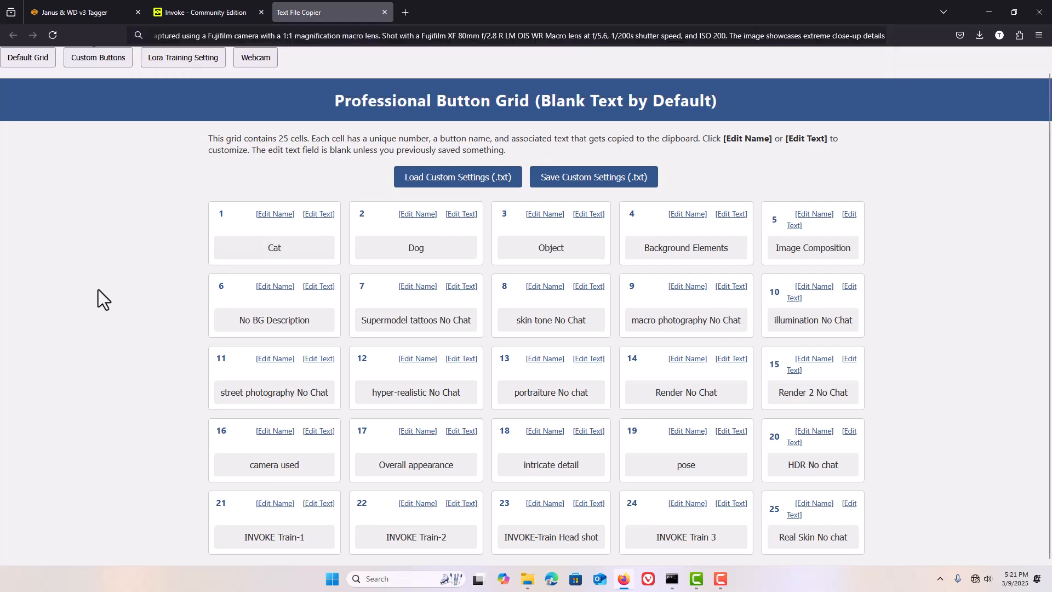
Return to Invoke and view the white-cap image and the profile image of the woman with leaf tattoos
left_click(173, 13)
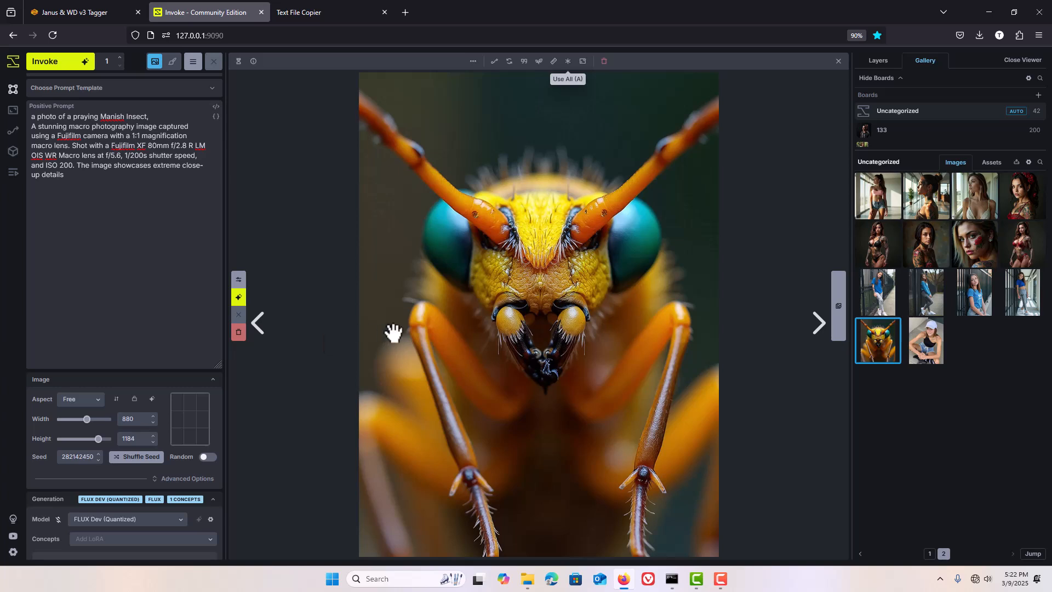
left_click(930, 347)
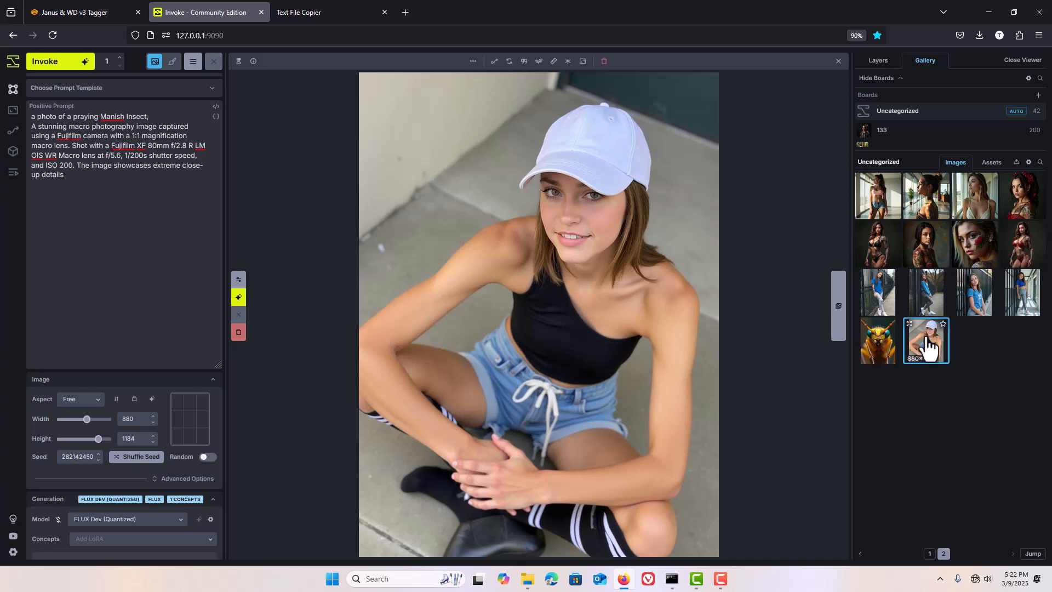
left_click(927, 208)
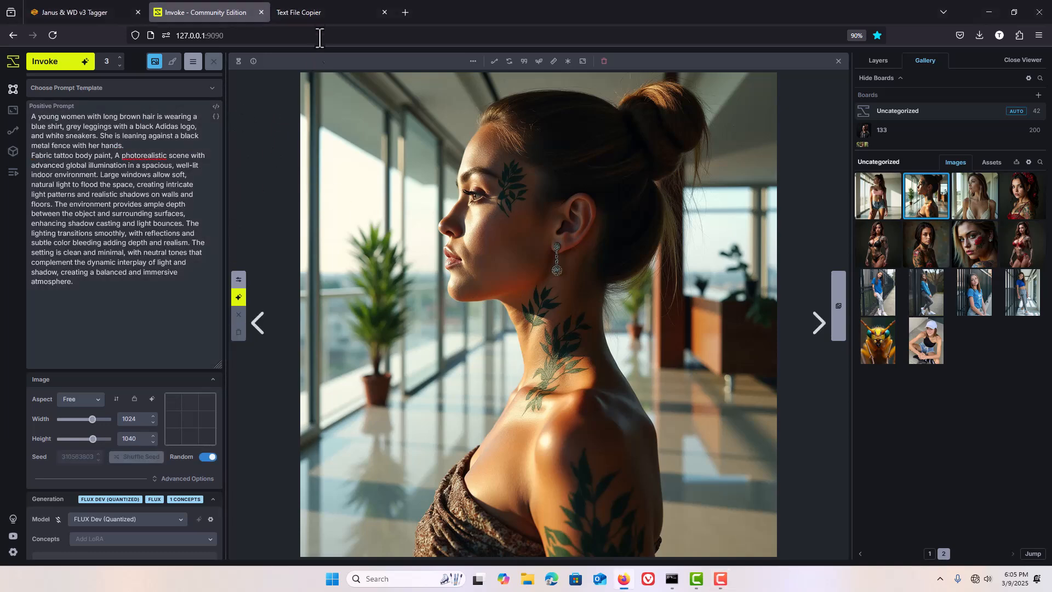
Copy the INVOKE Train-1 text from Text File Copier and rewrite Invoke's prompt as "A young women 21 years old" followed by that text
left_click(317, 11)
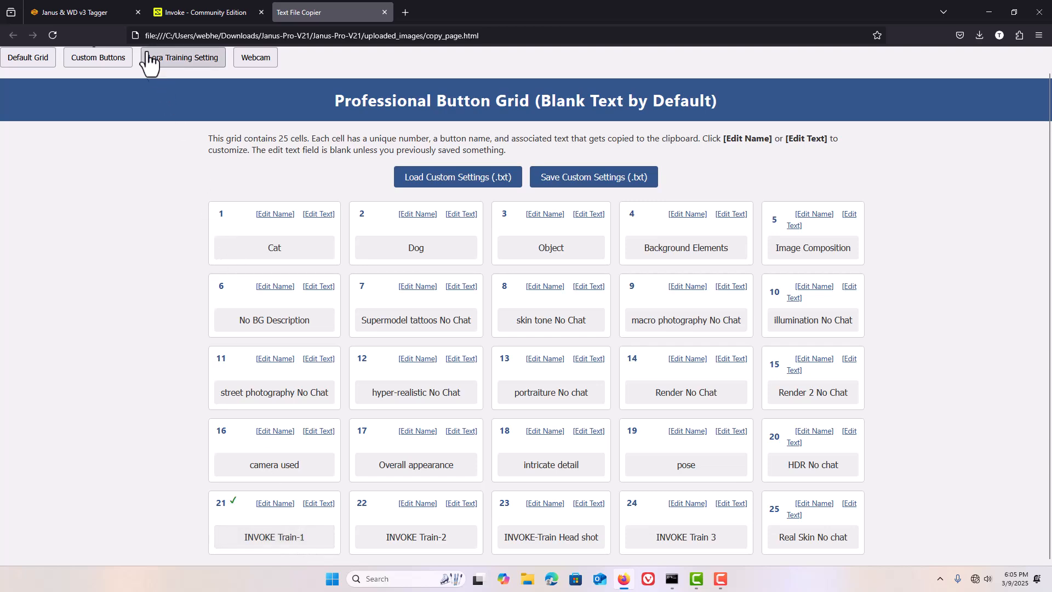
left_click(165, 13)
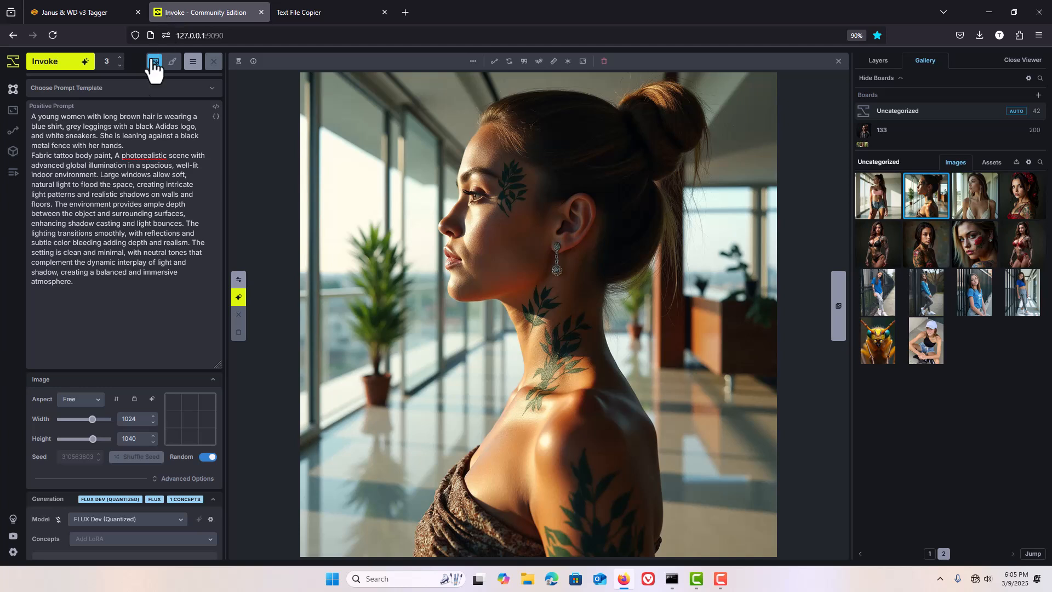
left_click_drag(92, 304, 86, 116)
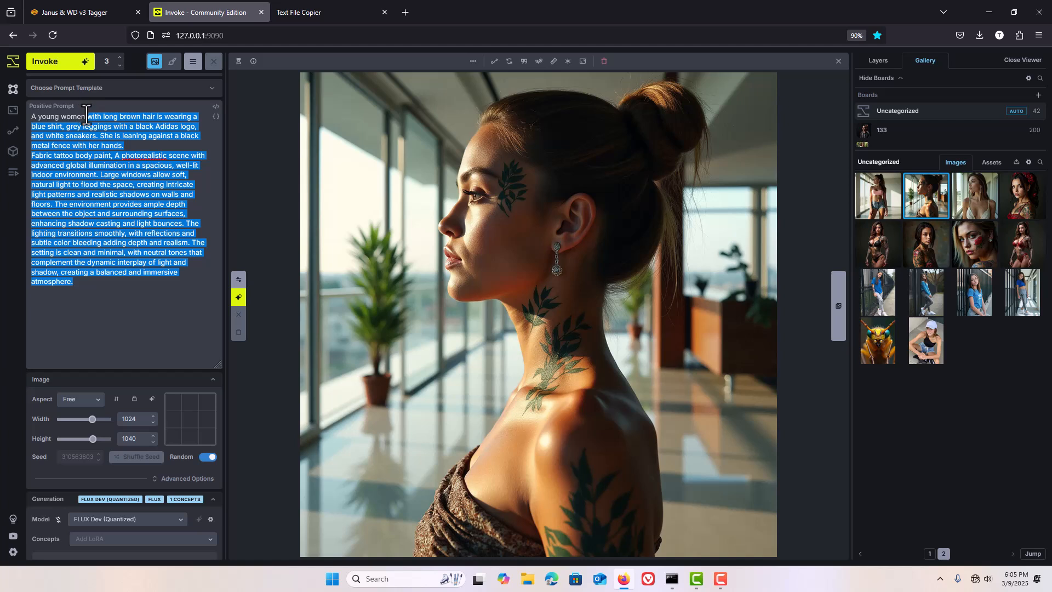
key("BackSpace")
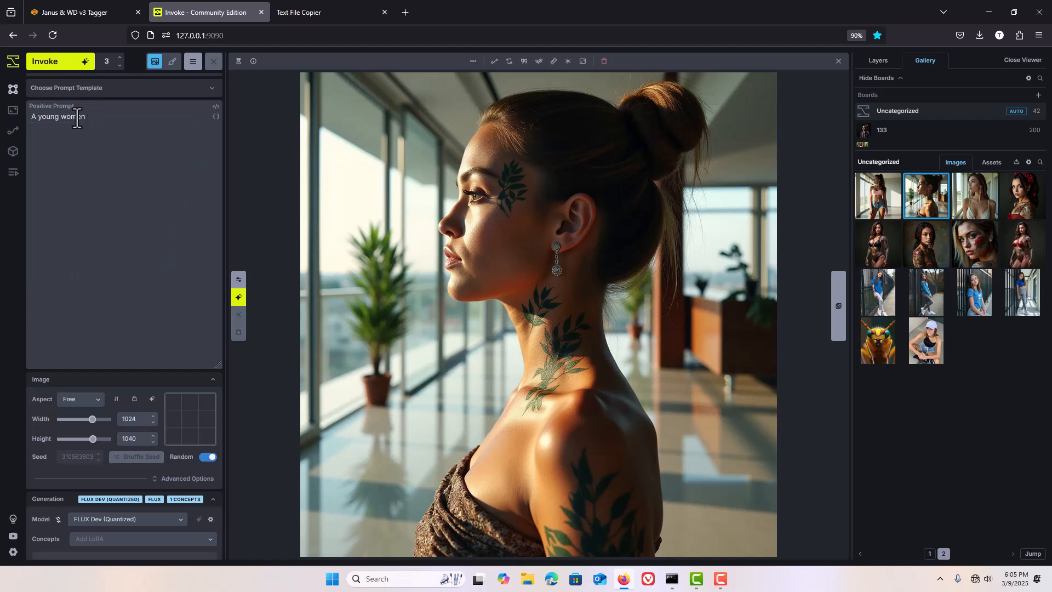
left_click(62, 117)
left_click(88, 117)
type("25 years old")
key("ctrl+v")
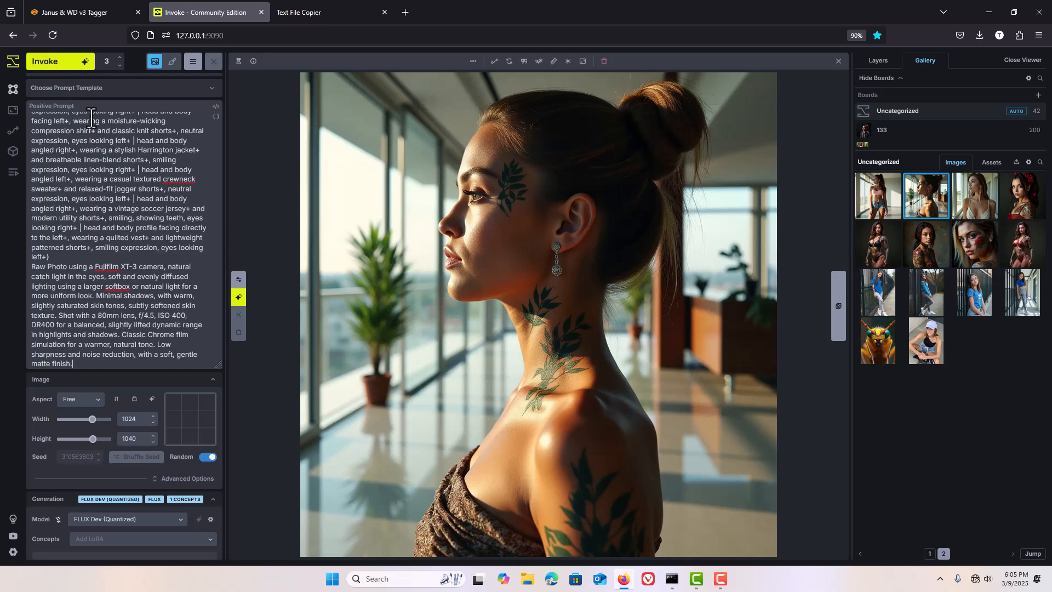
Review the dynamic prompts preview and set the number of iterations to 1
left_click(216, 116)
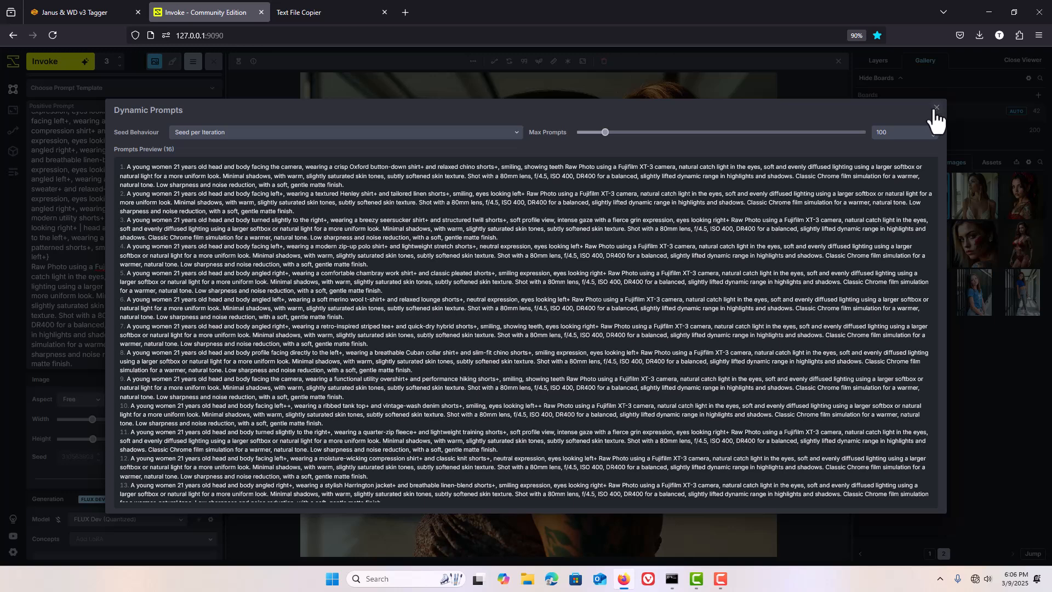
left_click(936, 108)
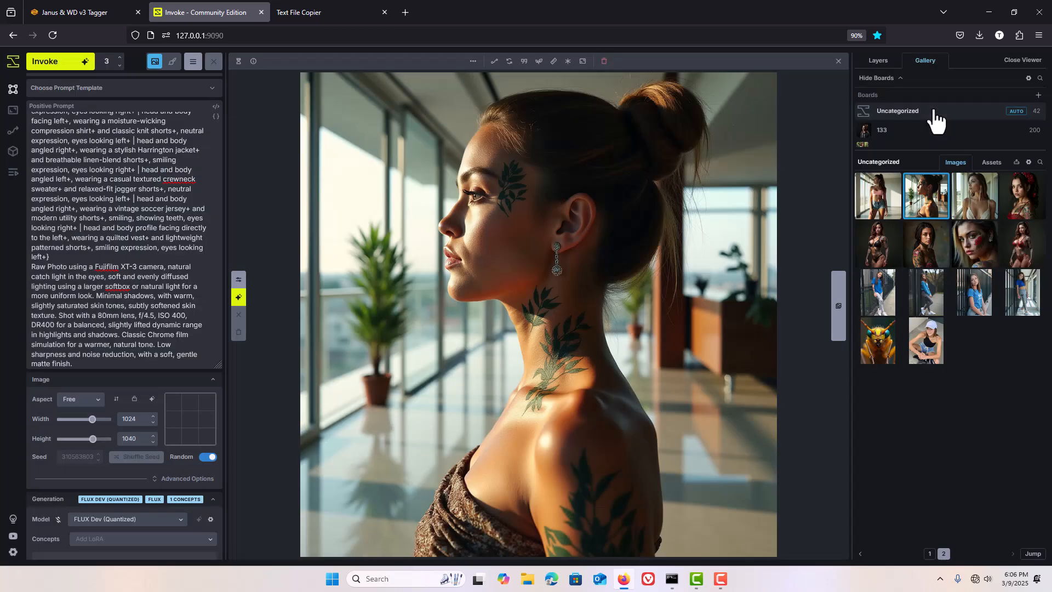
left_click(120, 66)
left_click(120, 65)
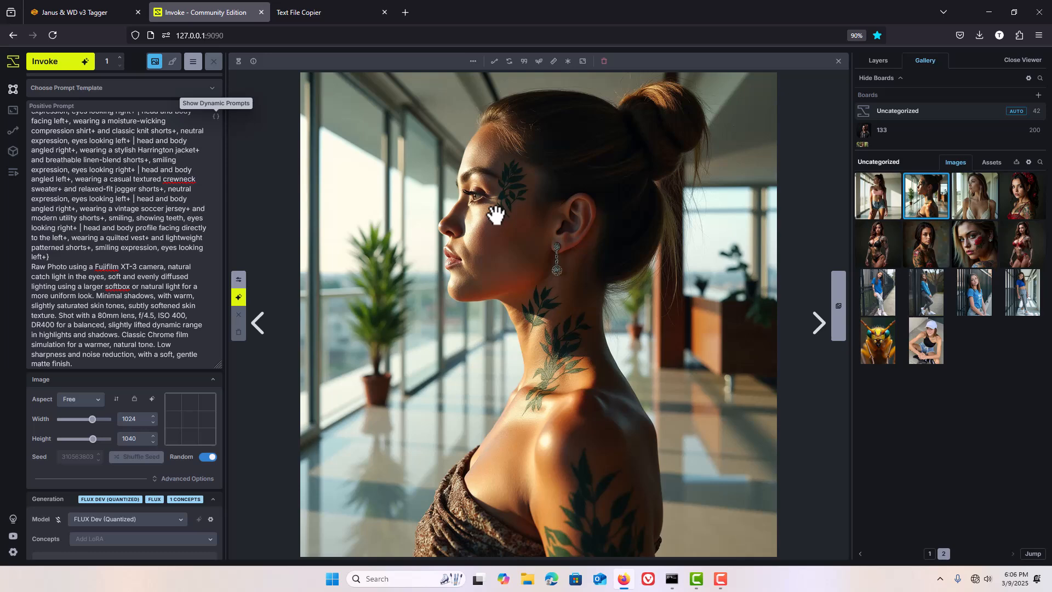
Copy the illumination No Chat text from Text File Copier and return to Invoke
left_click(317, 8)
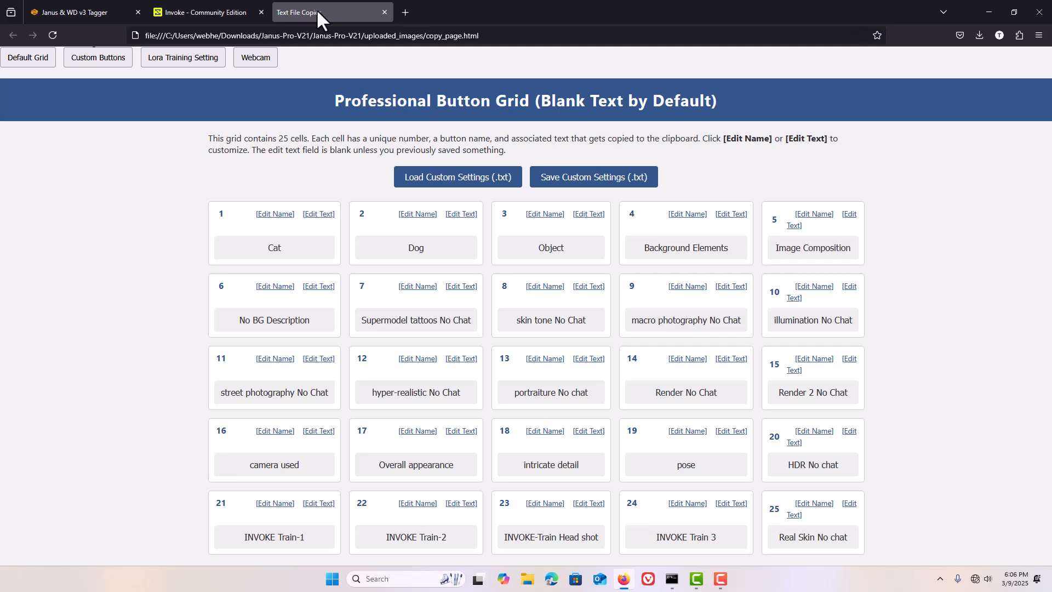
left_click(827, 326)
left_click(225, 9)
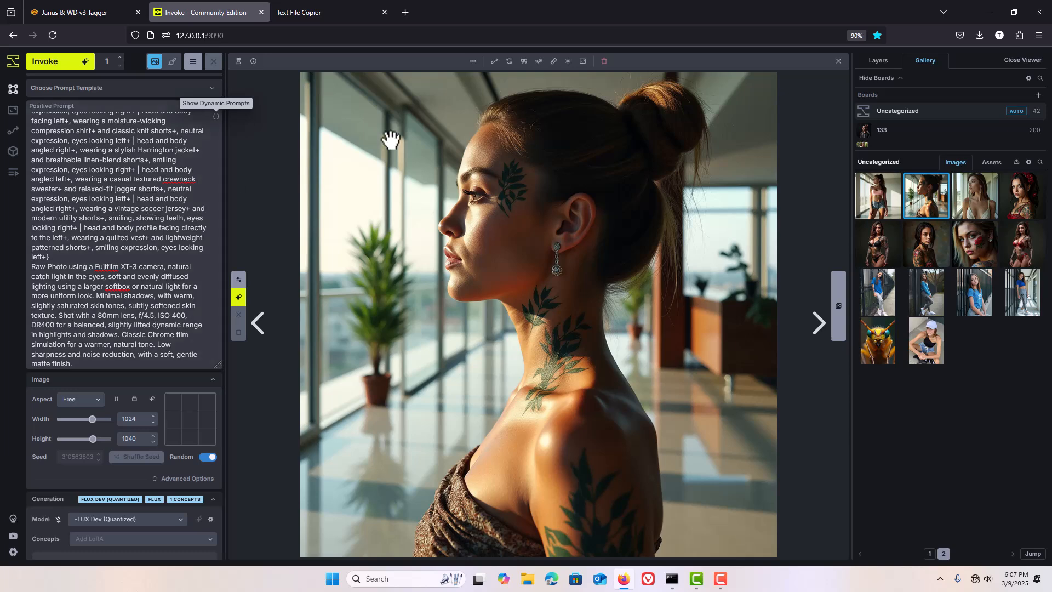
Recall all parameters of the tattooed profile image, enable the random seed, and check the dynamic prompts preview
left_click(568, 62)
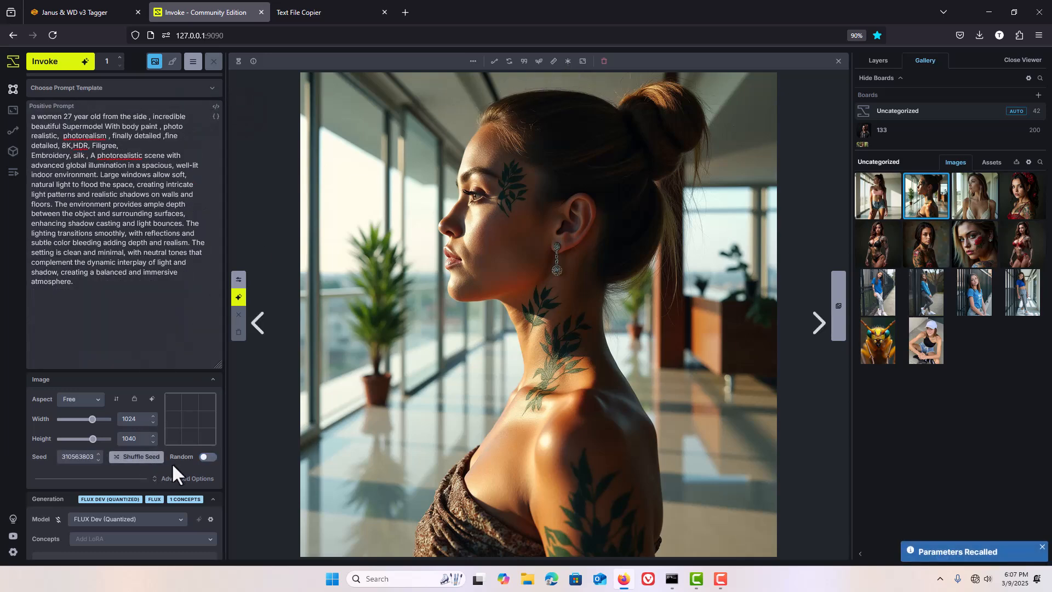
left_click(208, 457)
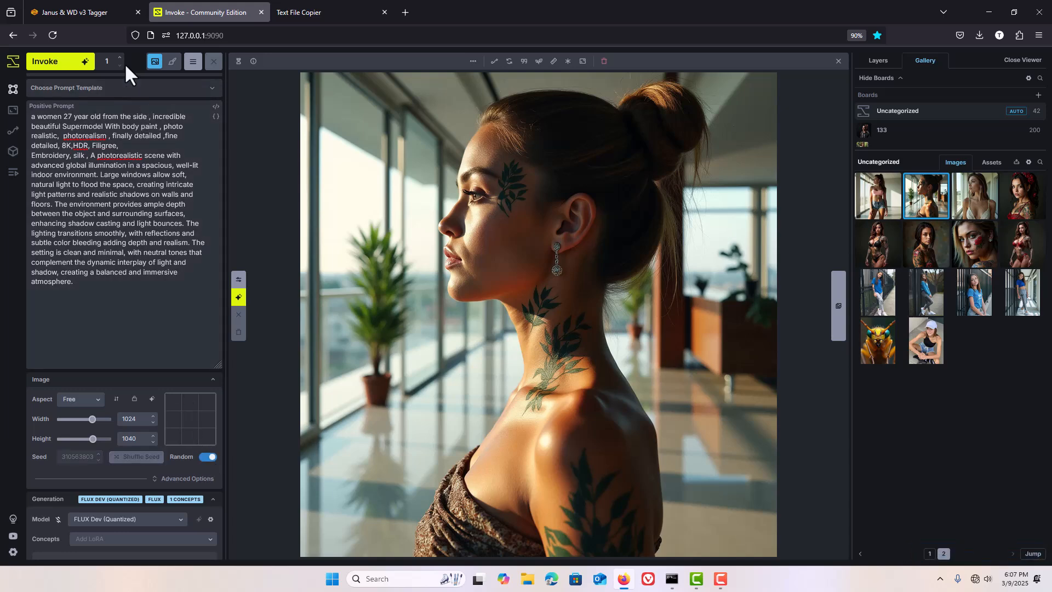
left_click(216, 116)
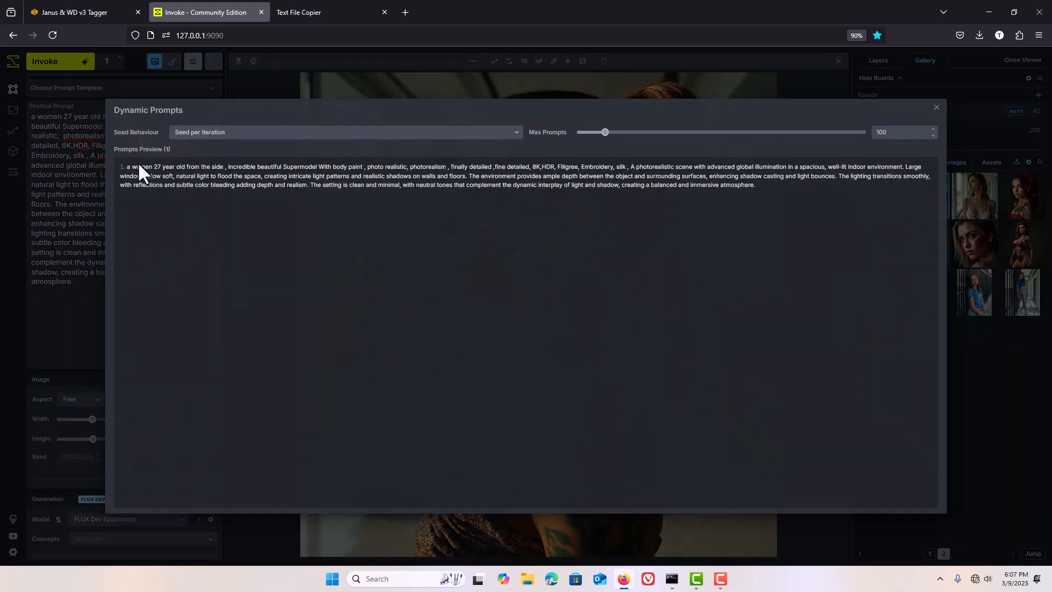
left_click(936, 108)
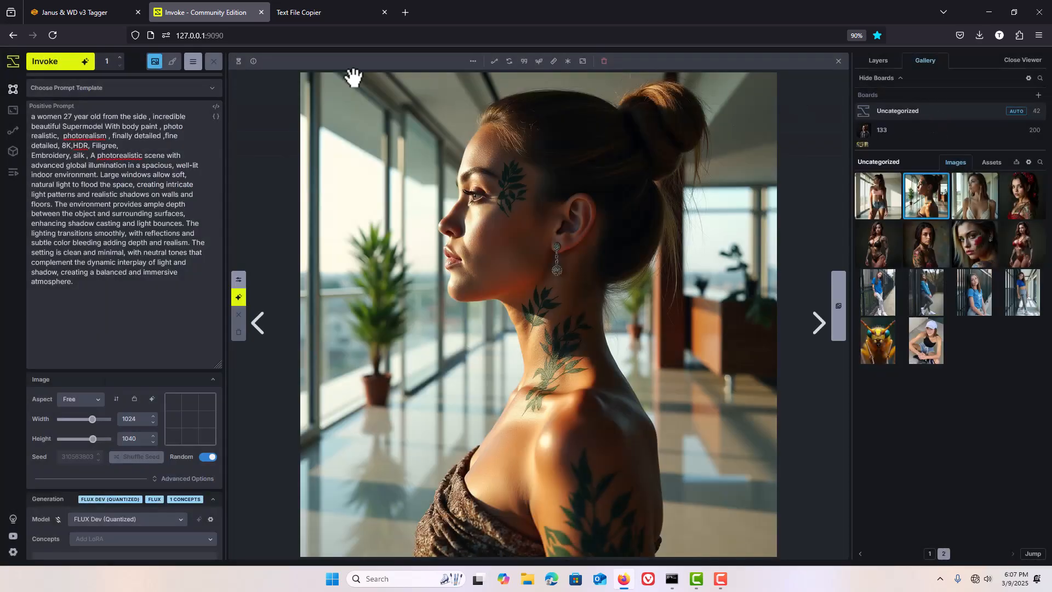
Set the number of iterations to 3 and recall the prompt from the gallery image of the woman in the blue shirt
left_click(120, 58)
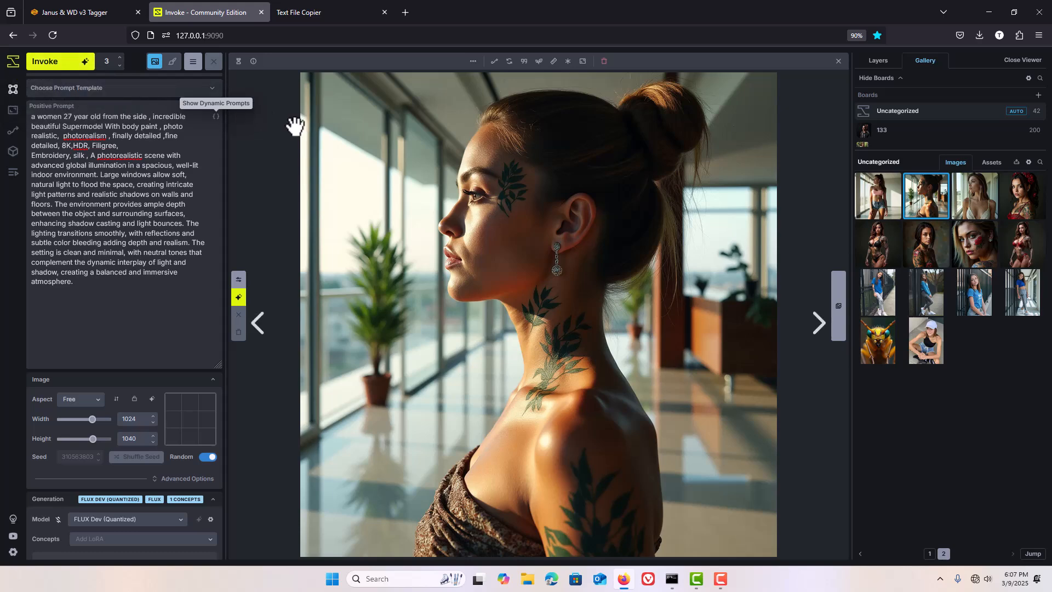
right_click(918, 300)
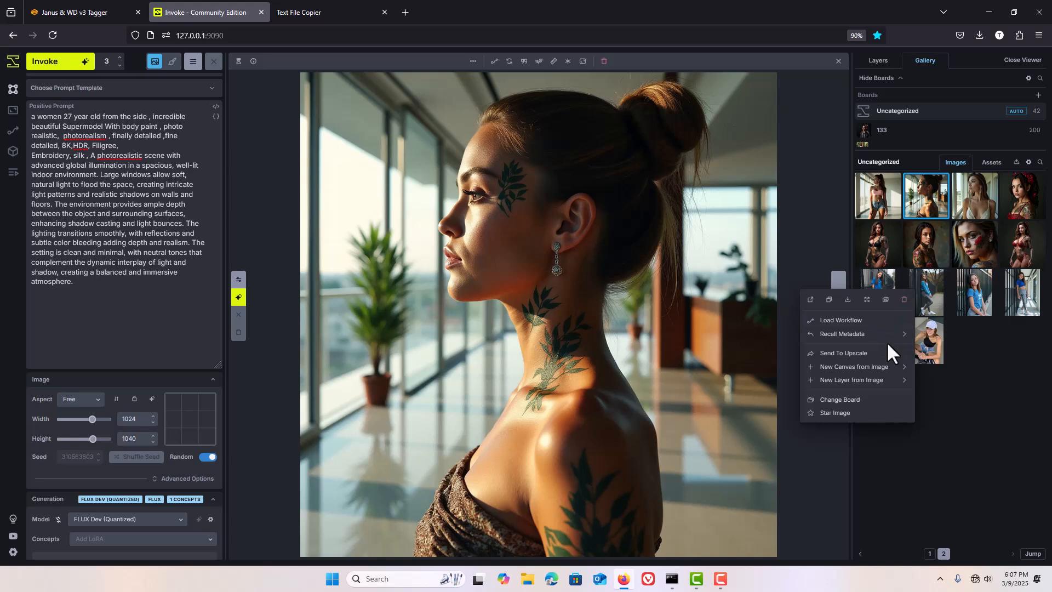
mouse_move(887, 337)
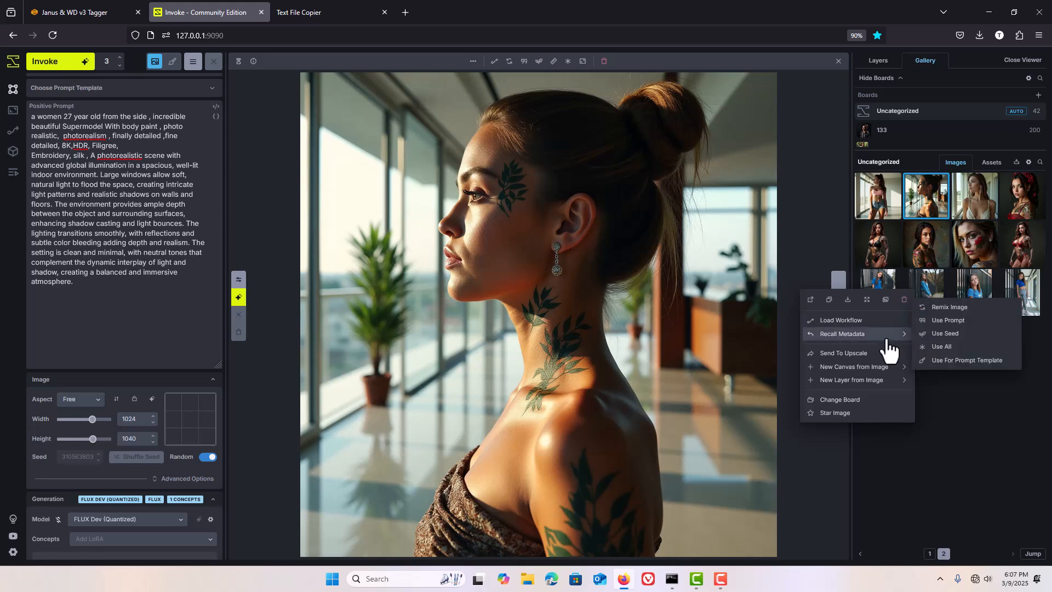
left_click(938, 323)
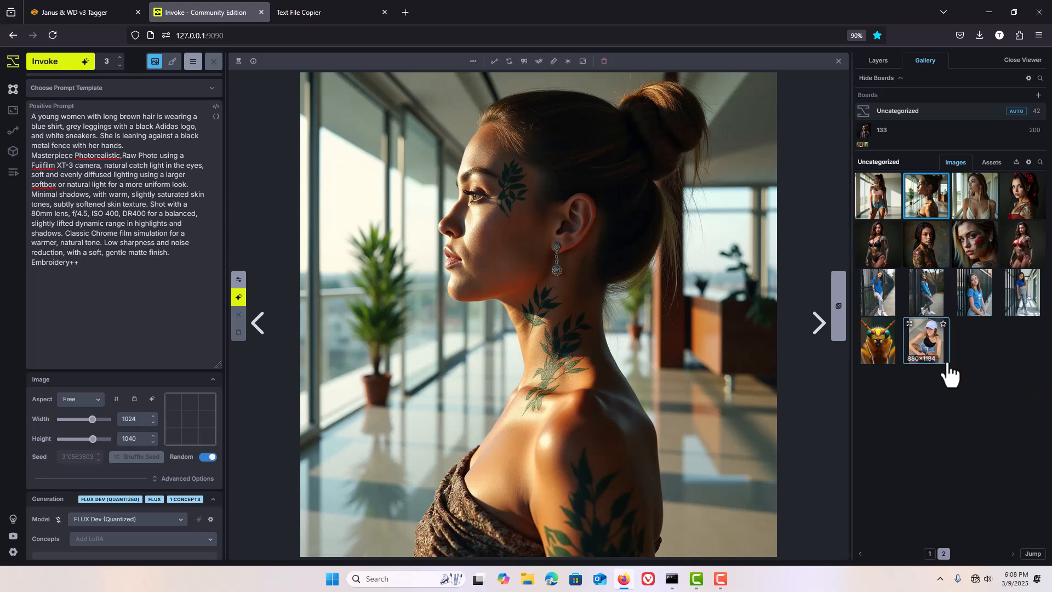
Recall the prompt from the third image in the gallery
right_click(974, 206)
mouse_move(932, 240)
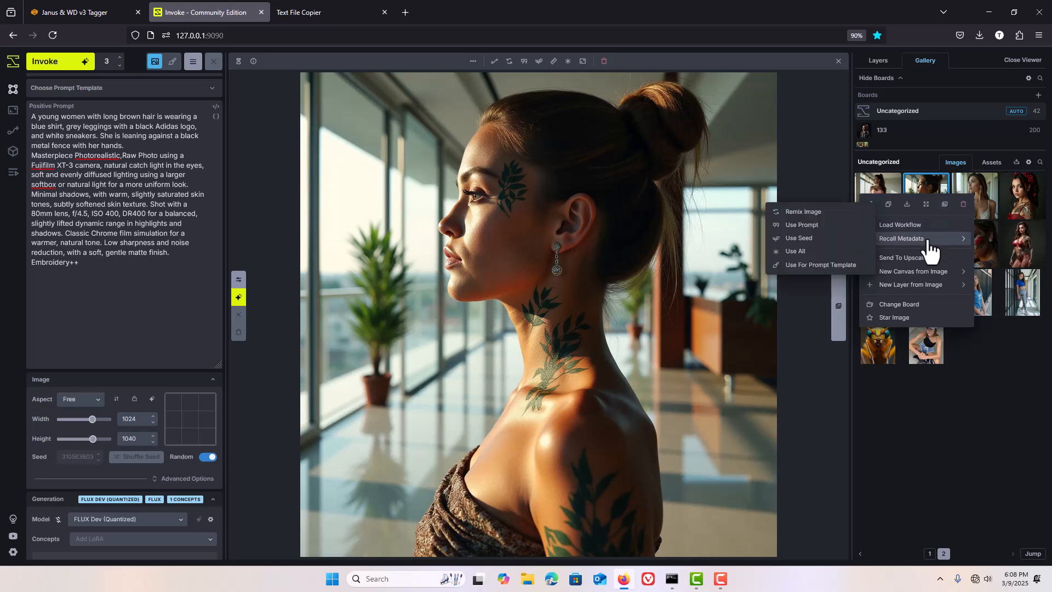
left_click(811, 226)
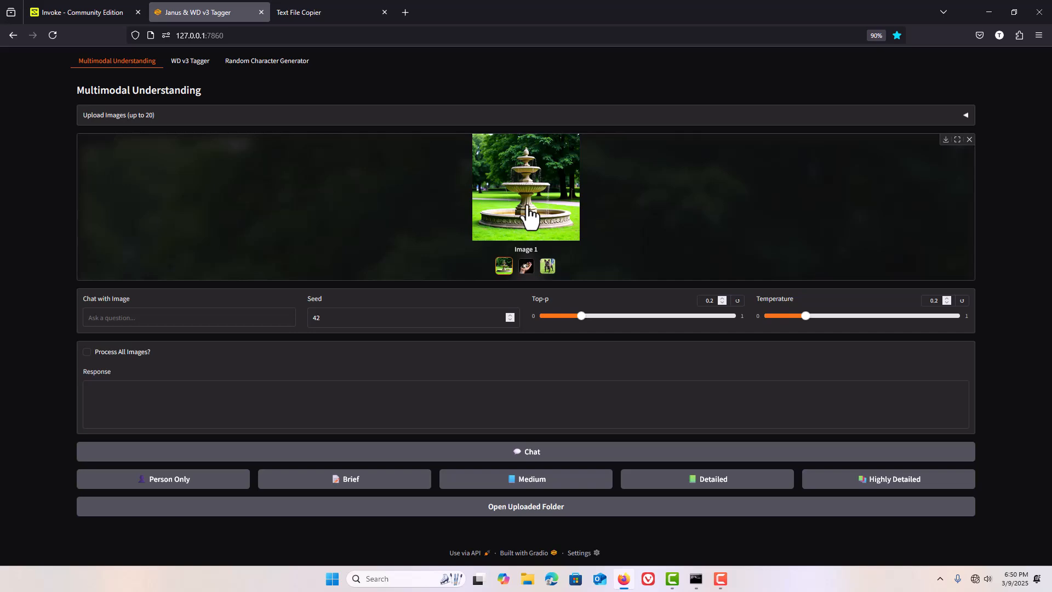
Copy the Object text from Text File Copier and run it in Janus as the chat question for the fountain image
left_click(331, 15)
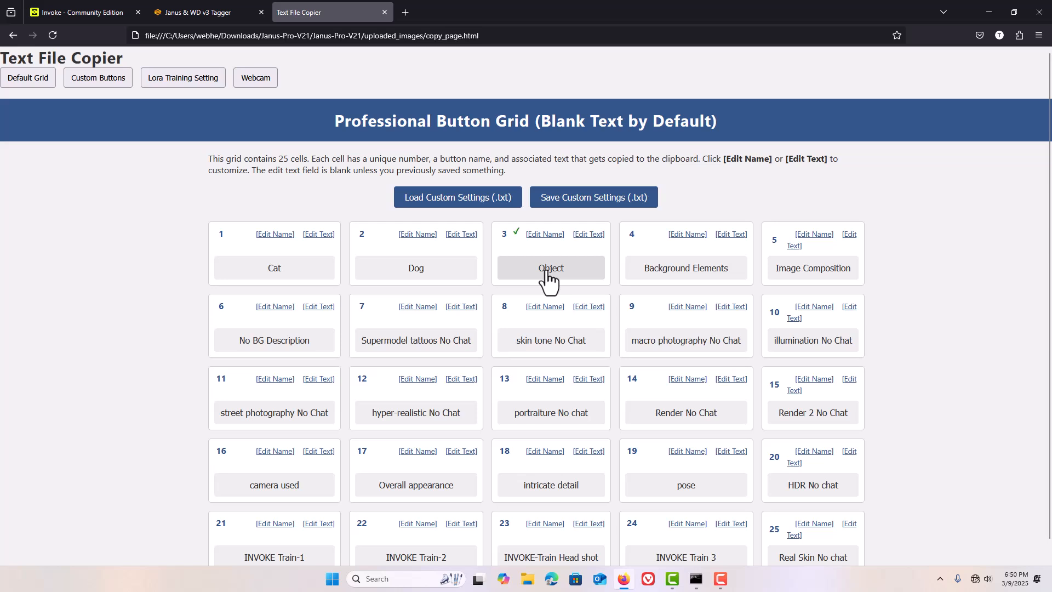
left_click(201, 14)
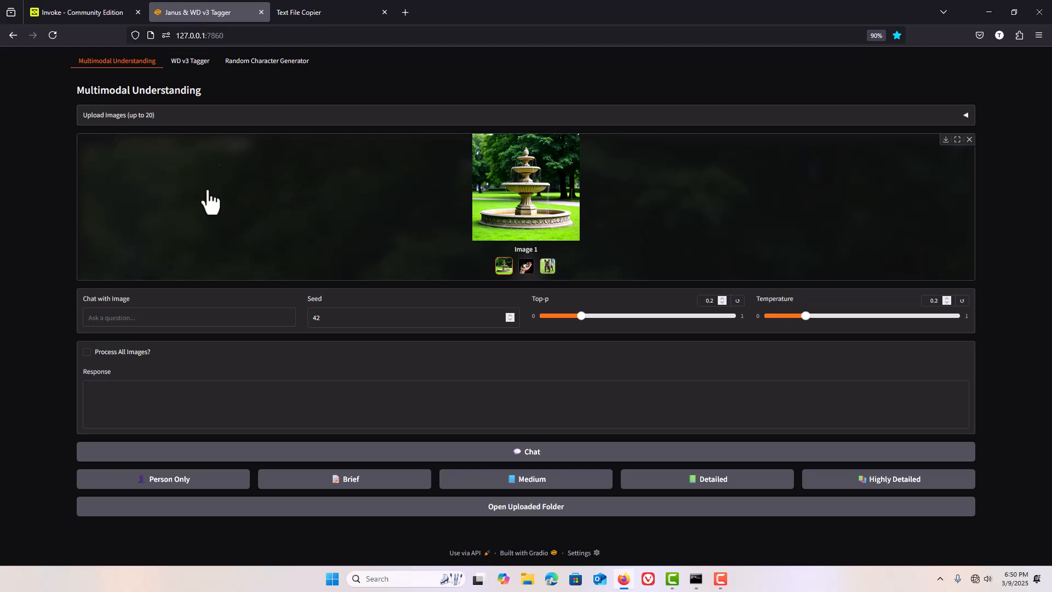
right_click(169, 323)
left_click(199, 406)
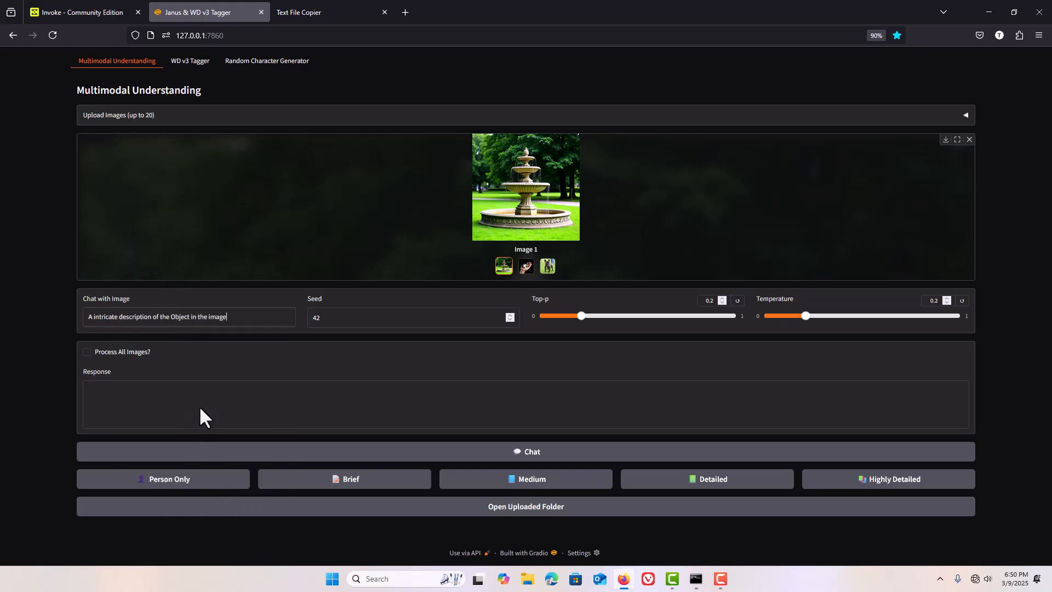
left_click(324, 460)
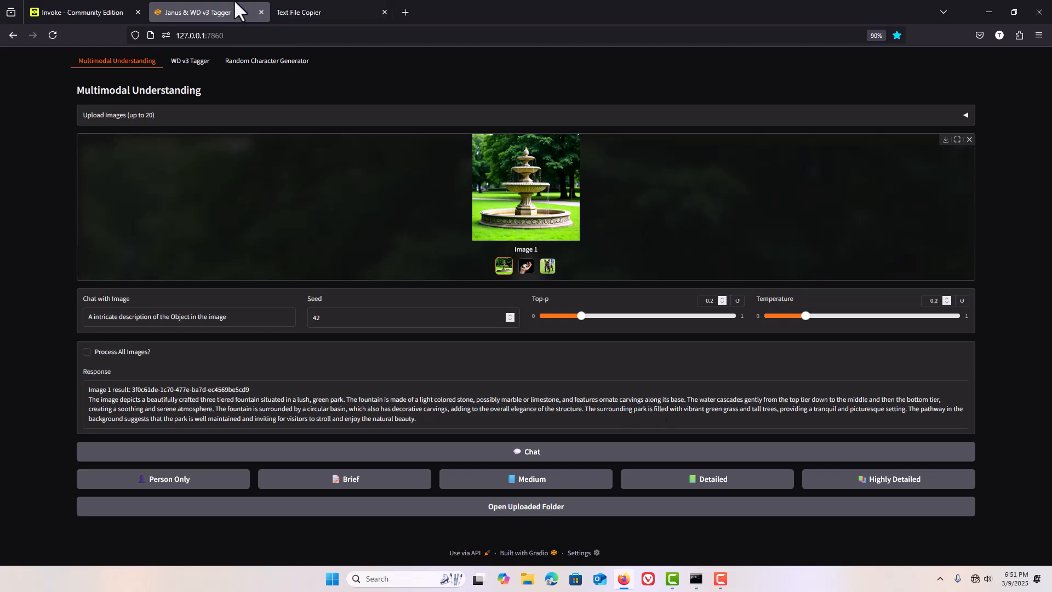
Switch to Invoke, recall all parameters of the fountain image, enable the random seed, and enlarge the prompt box
left_click(84, 4)
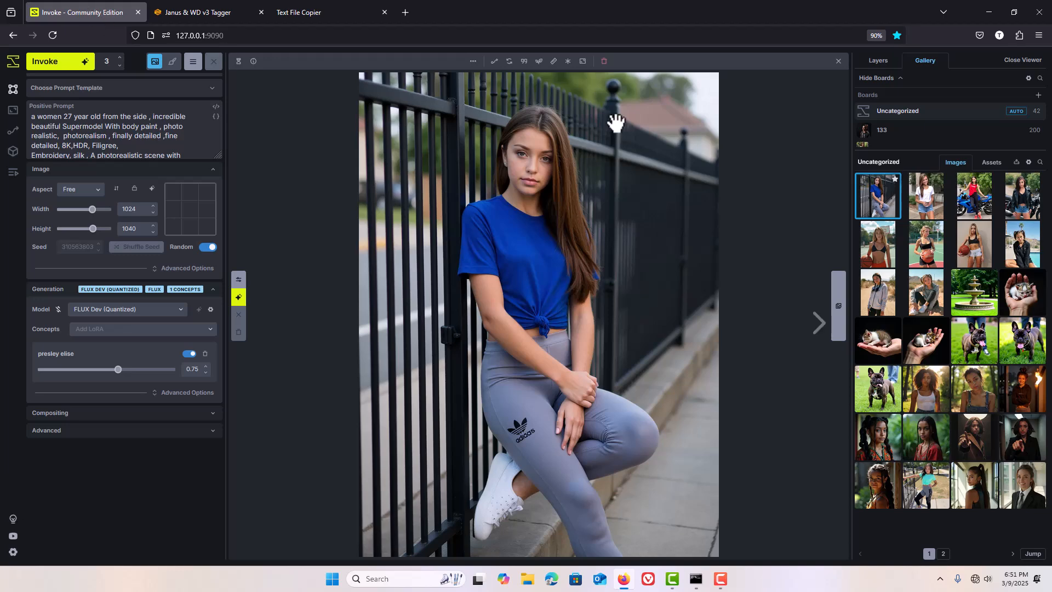
left_click(968, 293)
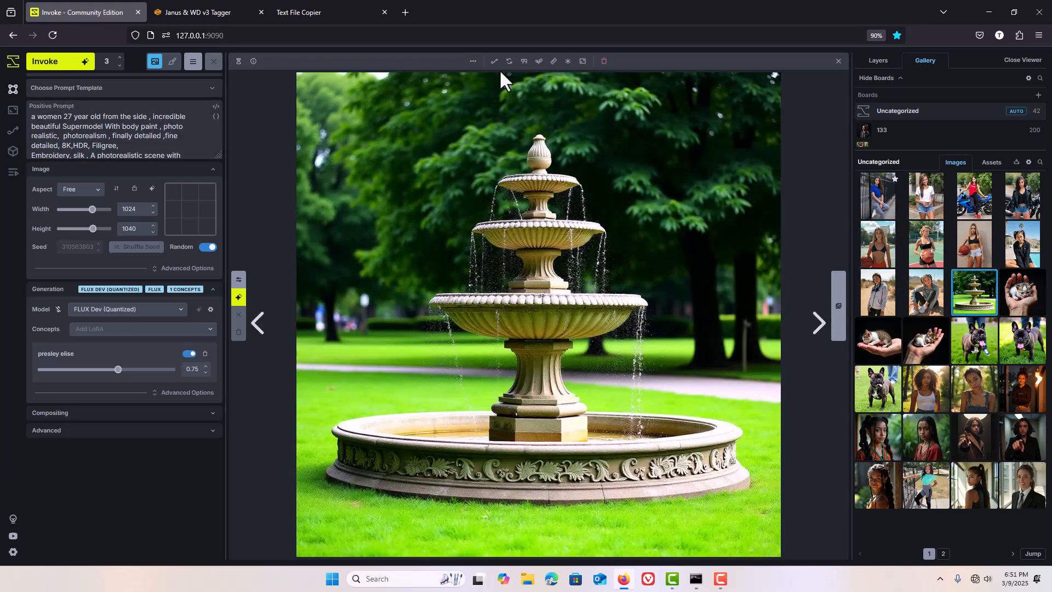
left_click(568, 63)
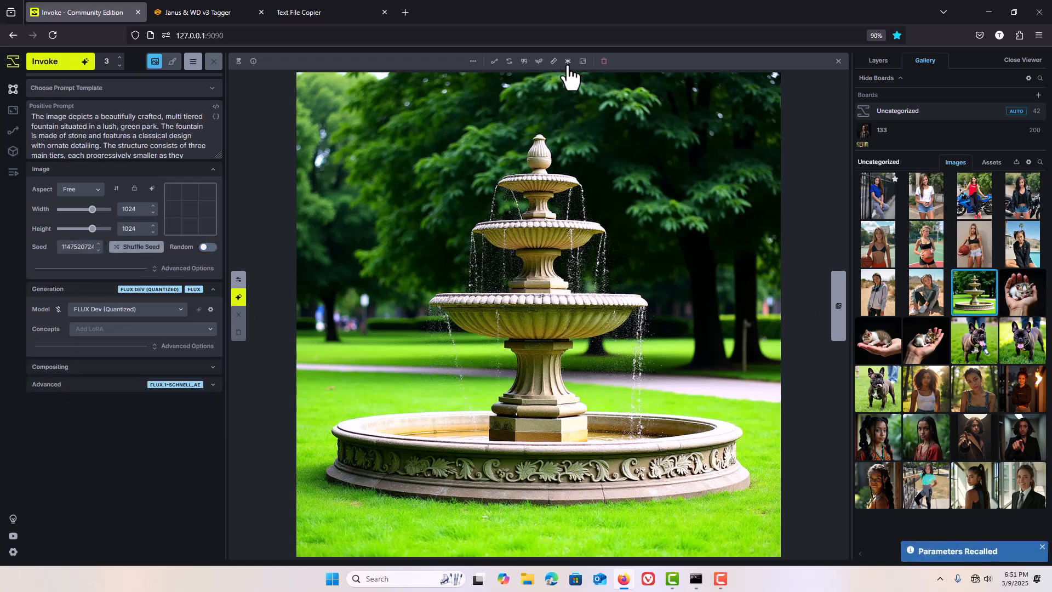
left_click(208, 248)
left_click_drag(218, 156, 218, 181)
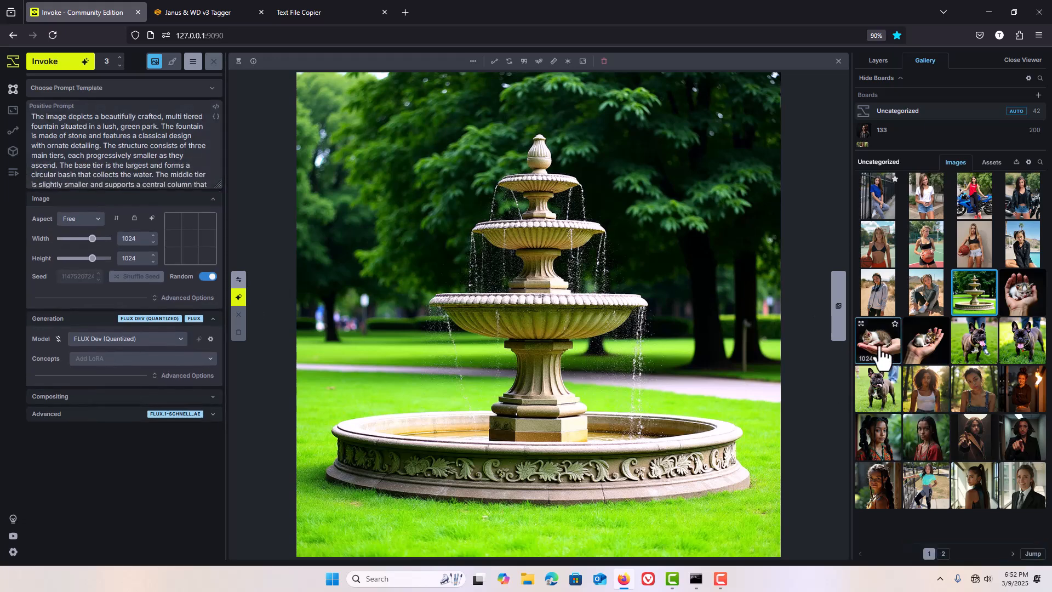
View the kitten-in-hand images in the Invoke gallery
left_click(880, 343)
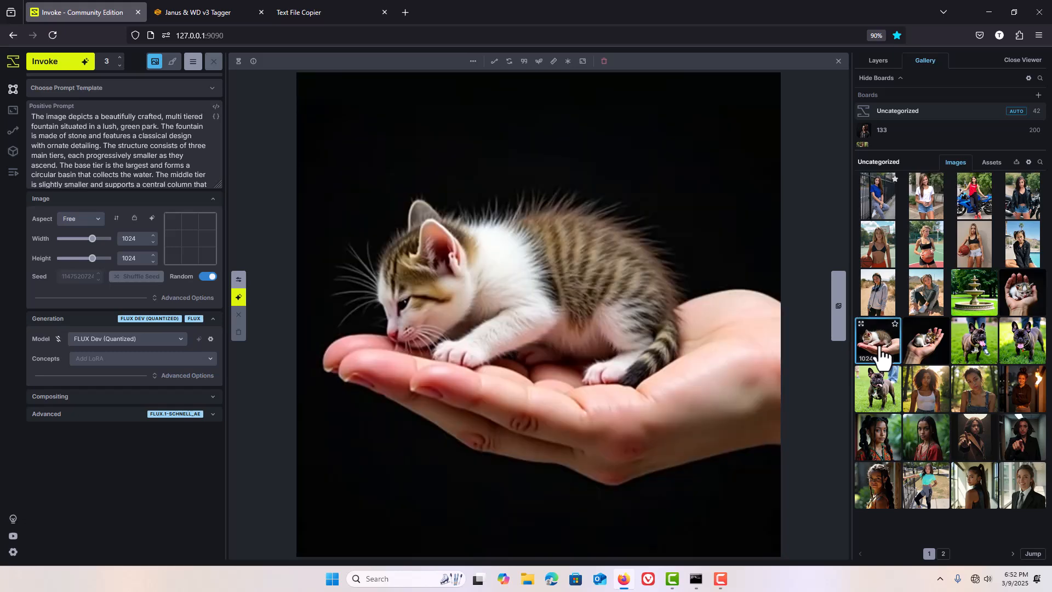
left_click(1008, 310)
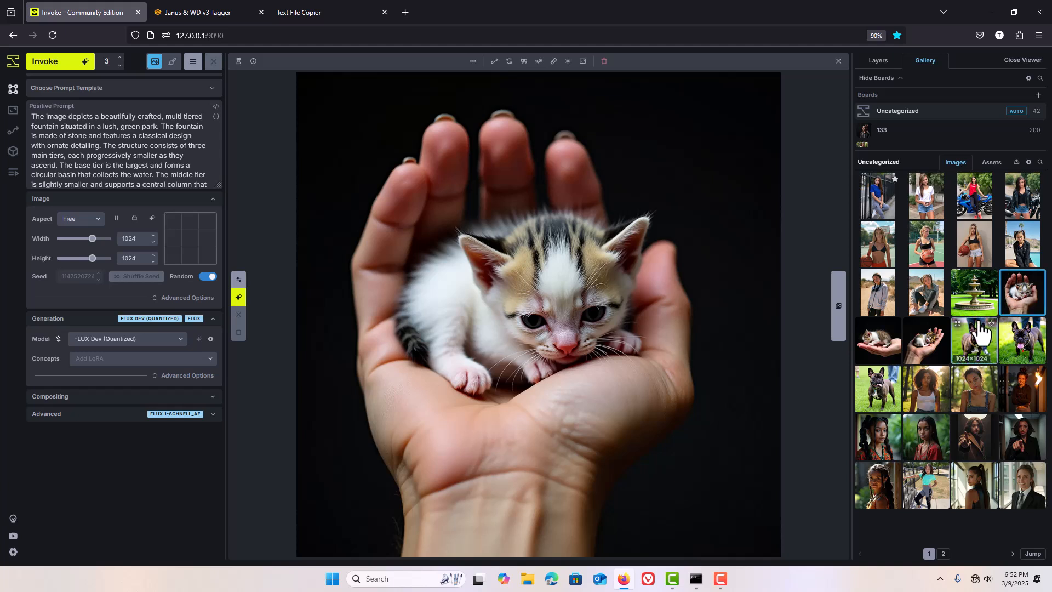
Copy the Cat text from Text File Copier and run "A intricate description of the image and the breed of the cat" in Janus on the kitten image
mouse_move(300, 15)
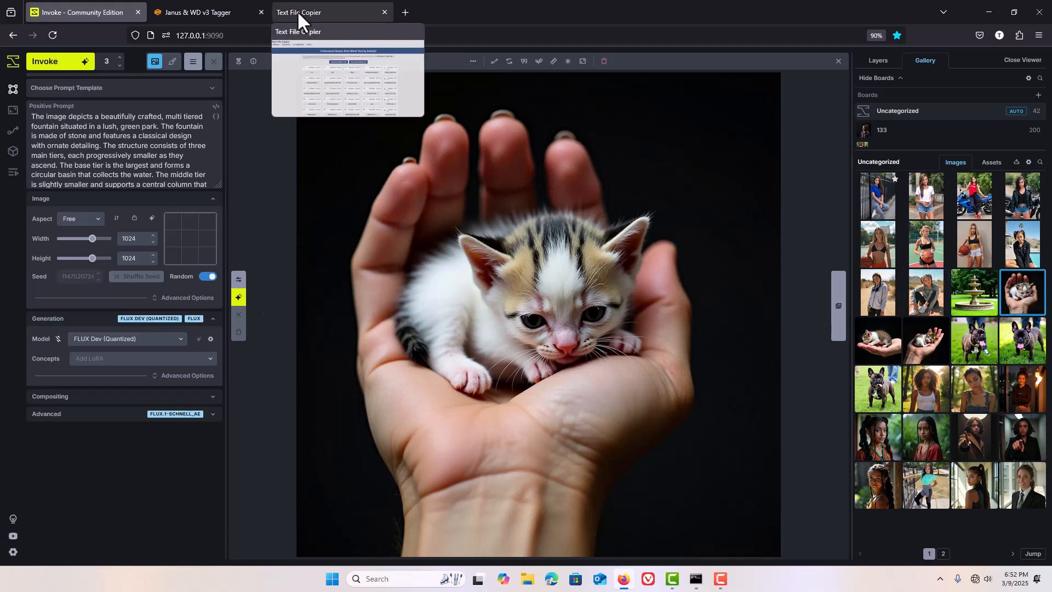
mouse_move(236, 11)
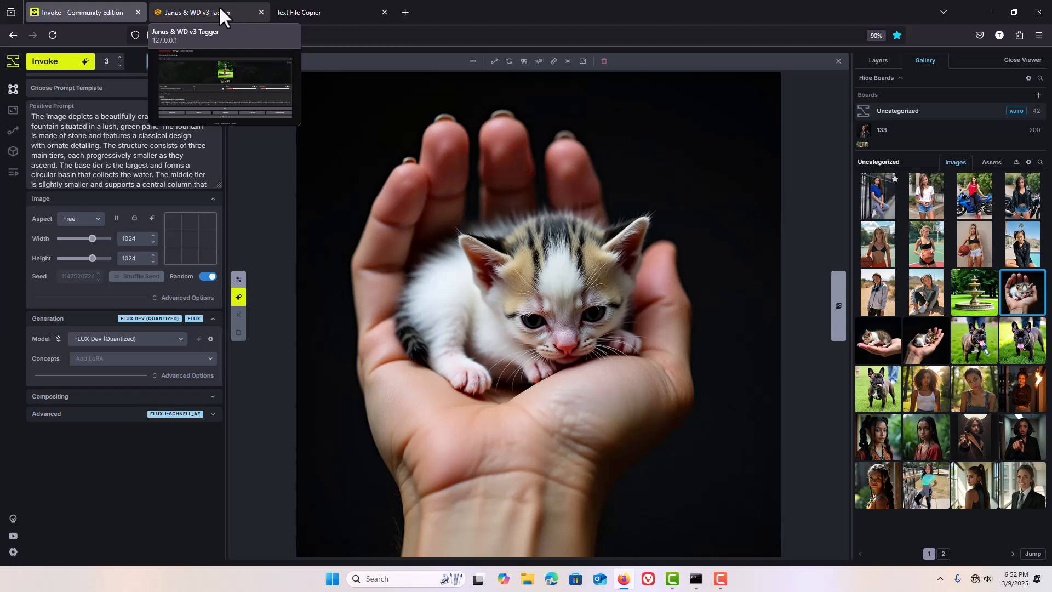
left_click(302, 11)
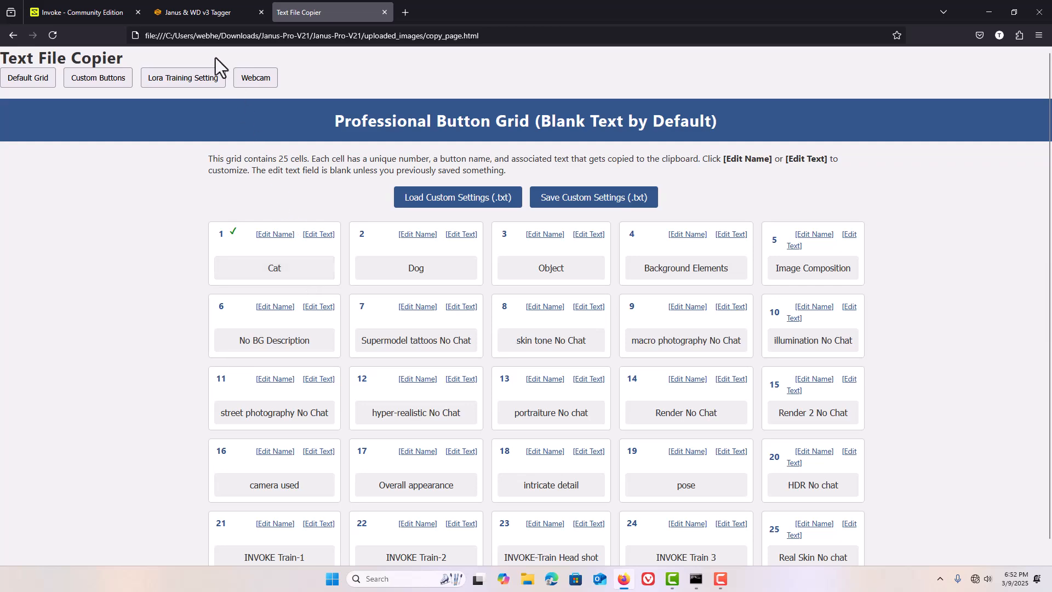
left_click(196, 12)
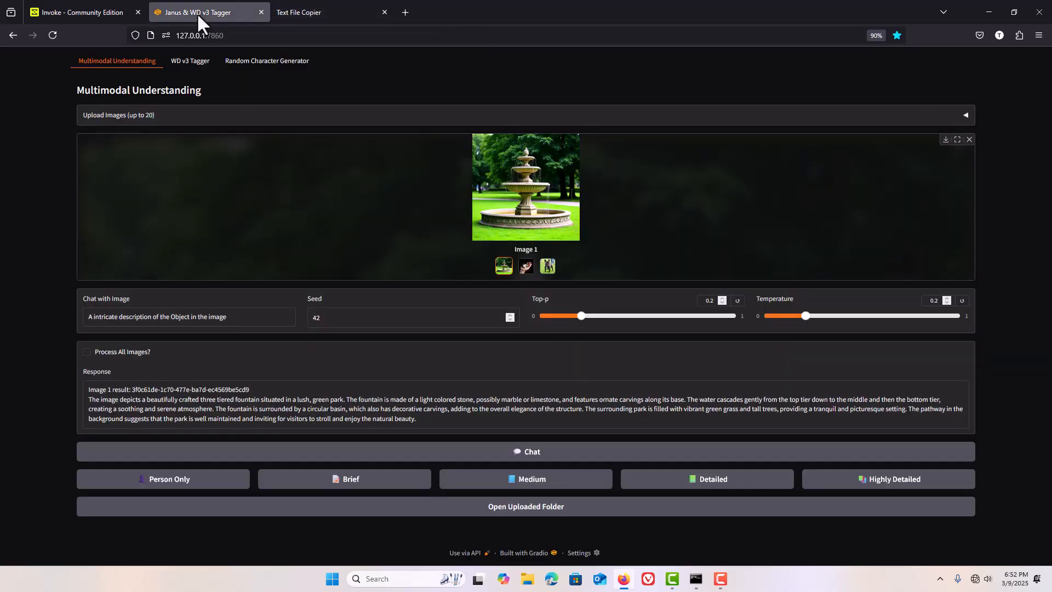
left_click(526, 267)
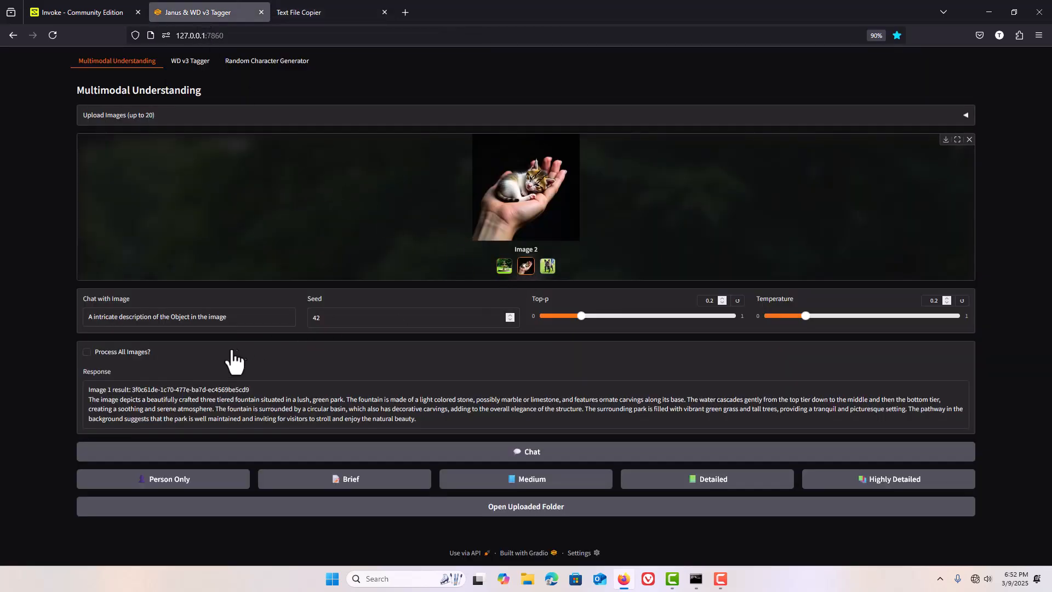
left_click(231, 317)
left_click_drag(231, 316, 73, 311)
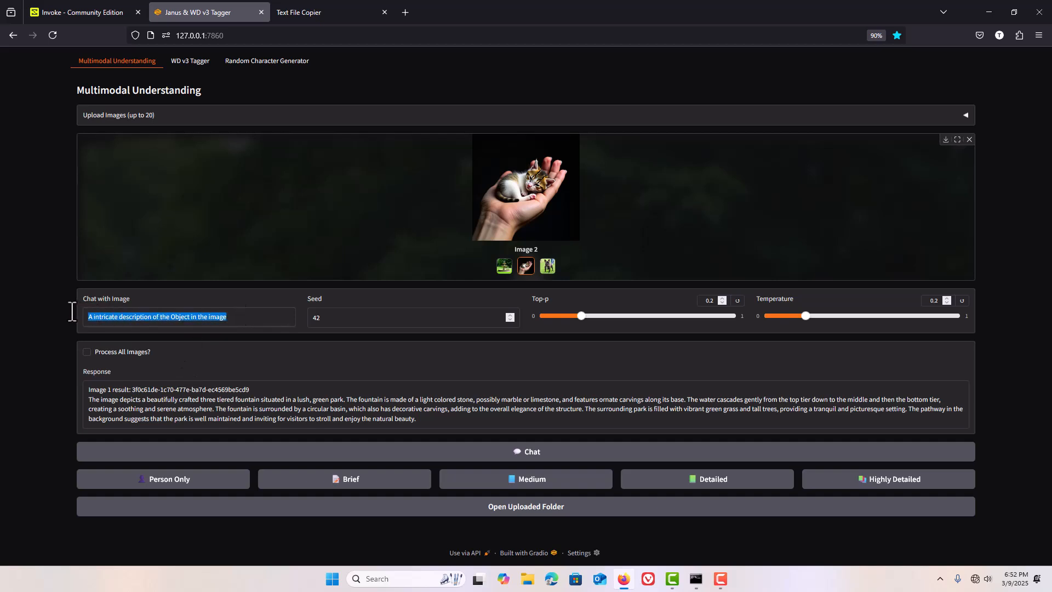
type("A intricate description of the image and the breed of the cat")
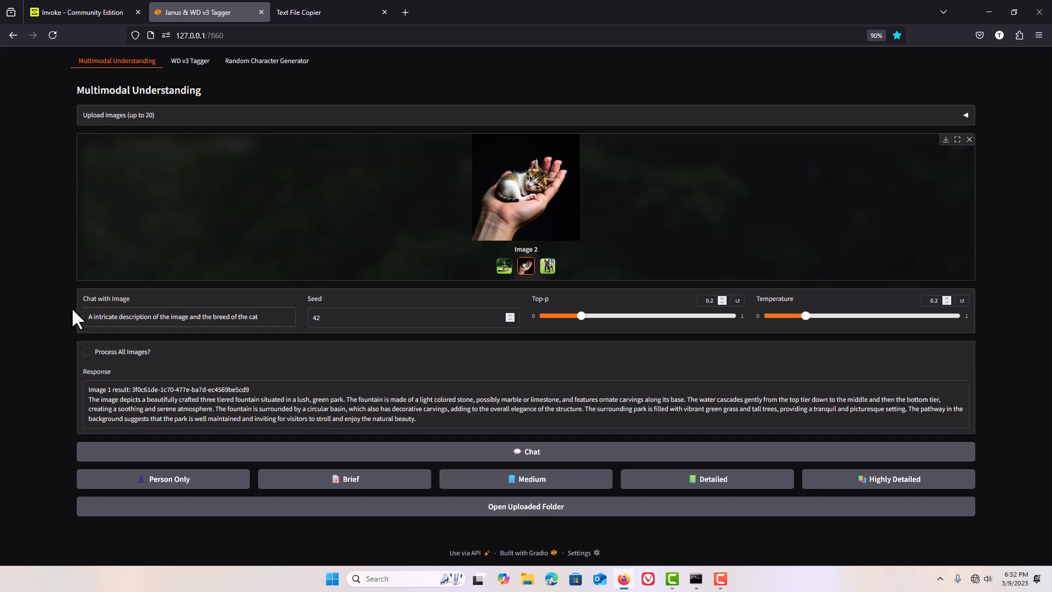
left_click(311, 453)
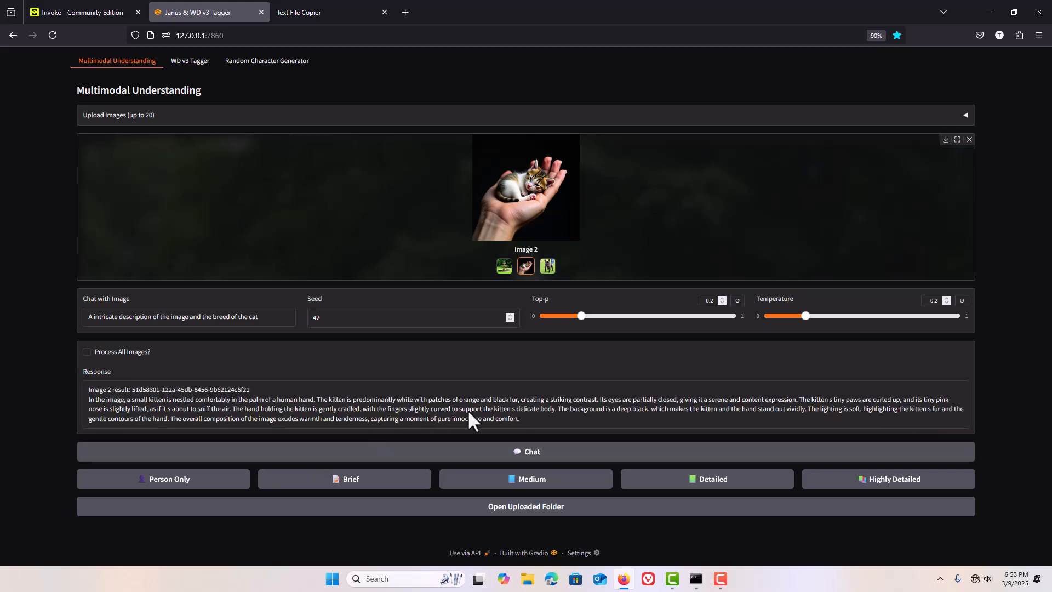
Copy the kitten description from the Janus response, leaving out the result ID line
left_click_drag(521, 418, 77, 399)
right_click(102, 396)
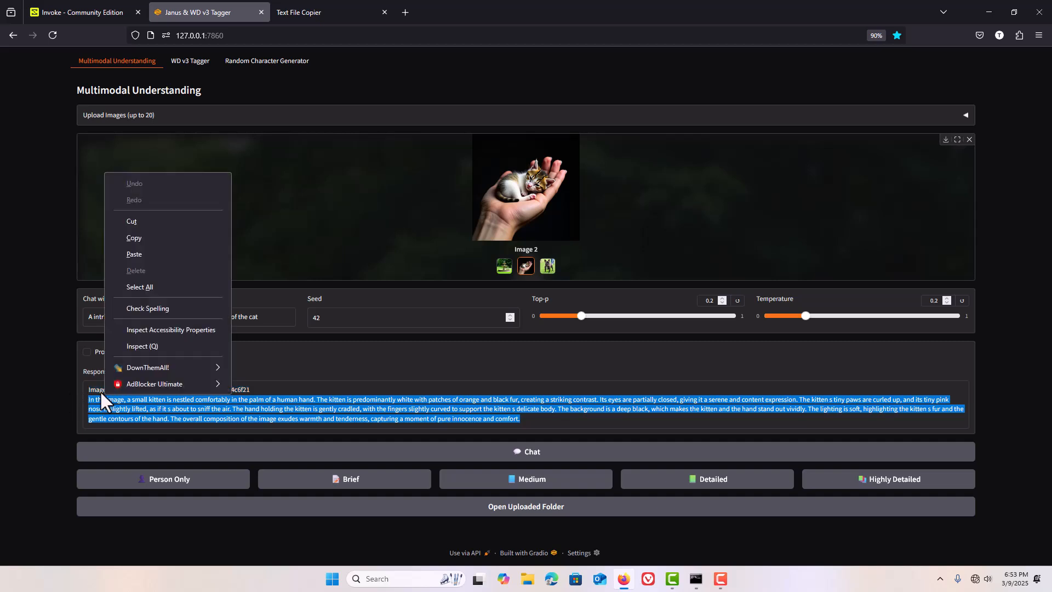
left_click(132, 238)
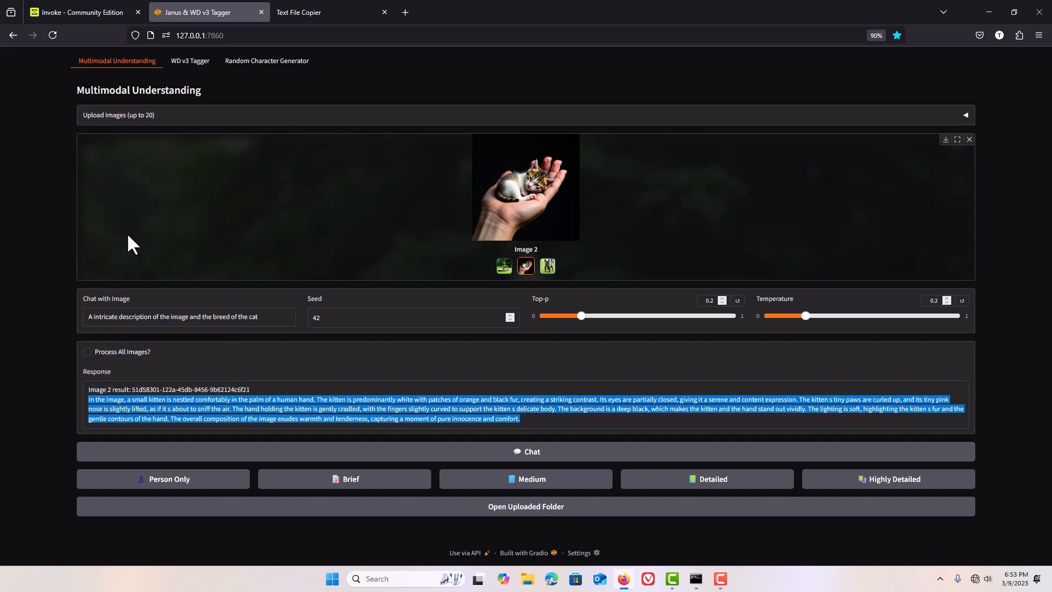
Switch to Invoke and recall only the LoRA from the metadata of the blue-shirt woman's image
left_click(82, 7)
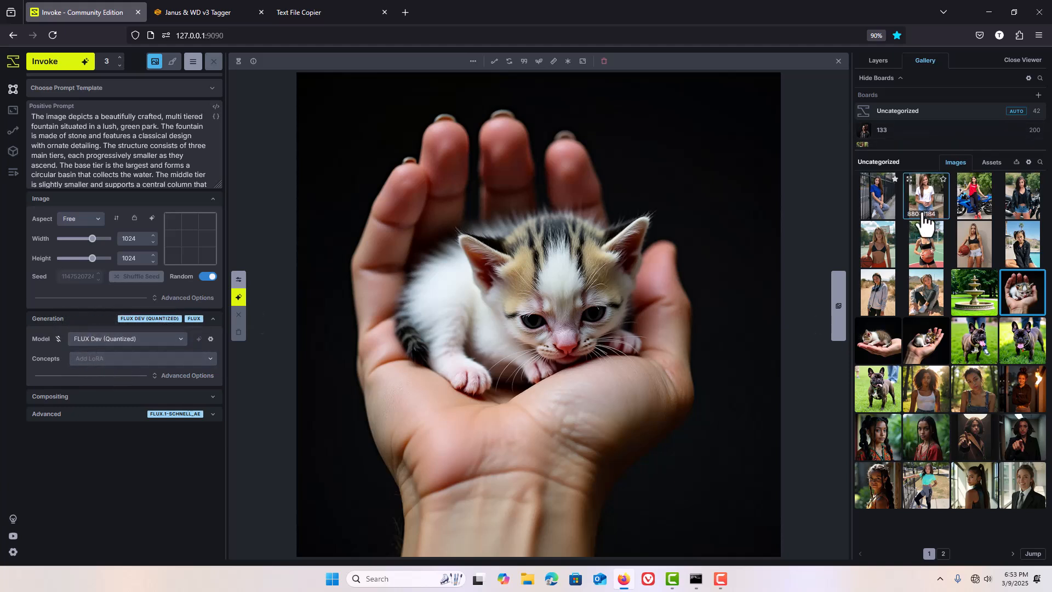
left_click(887, 209)
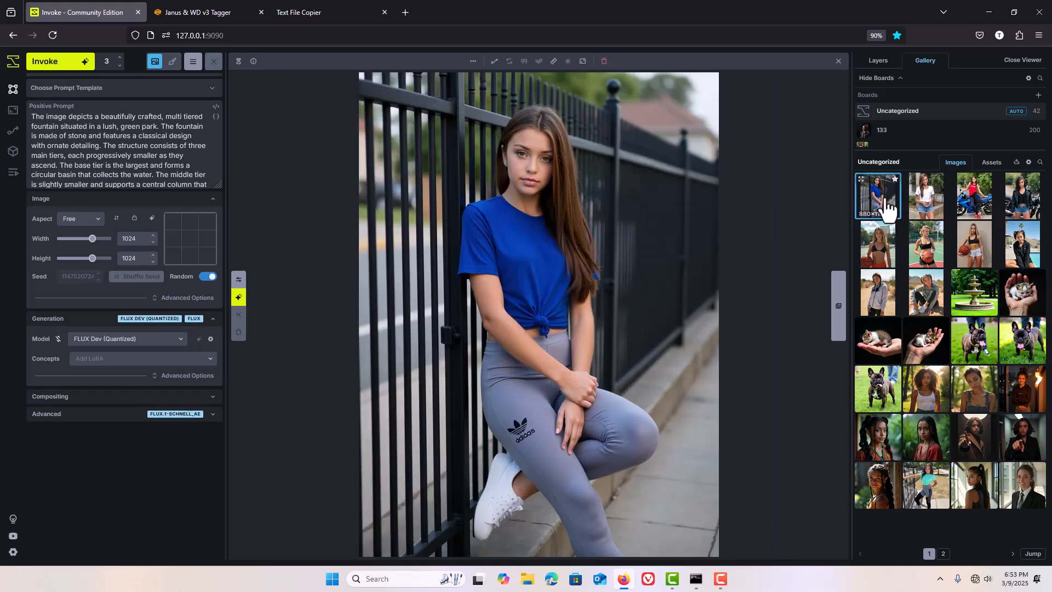
left_click(253, 63)
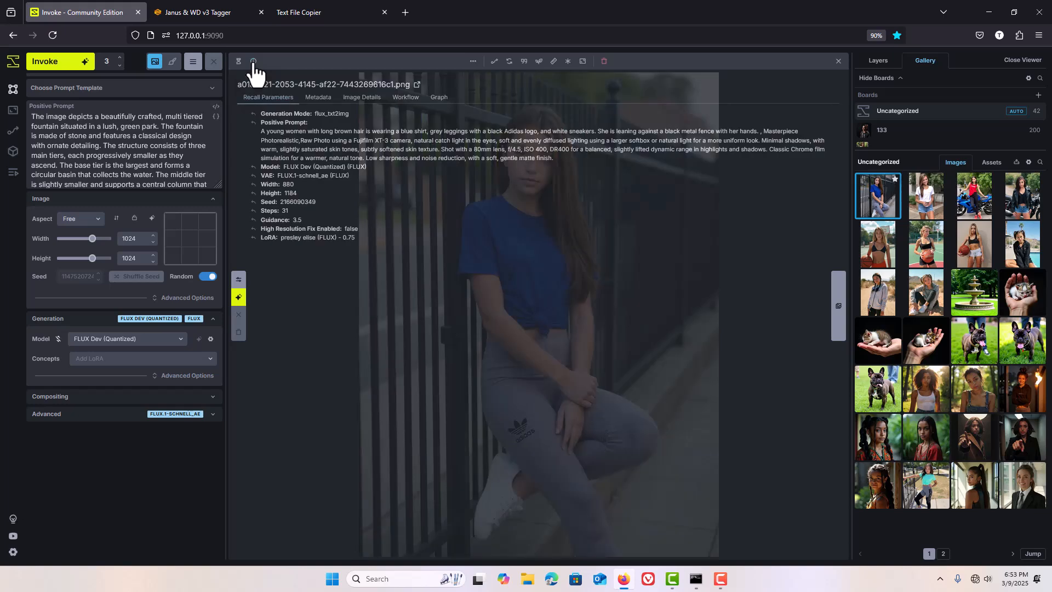
left_click(253, 238)
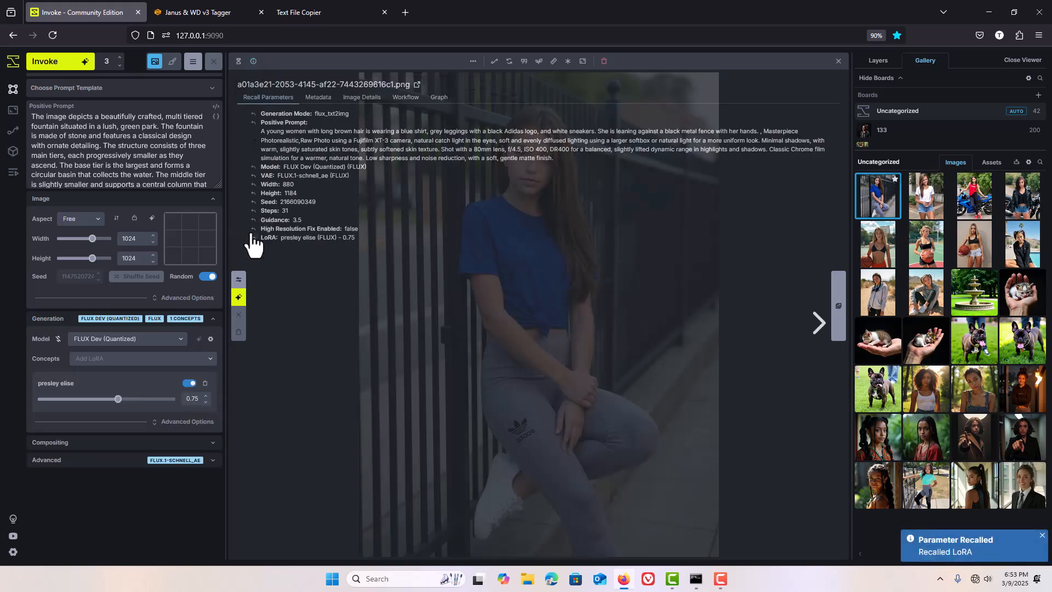
left_click(253, 62)
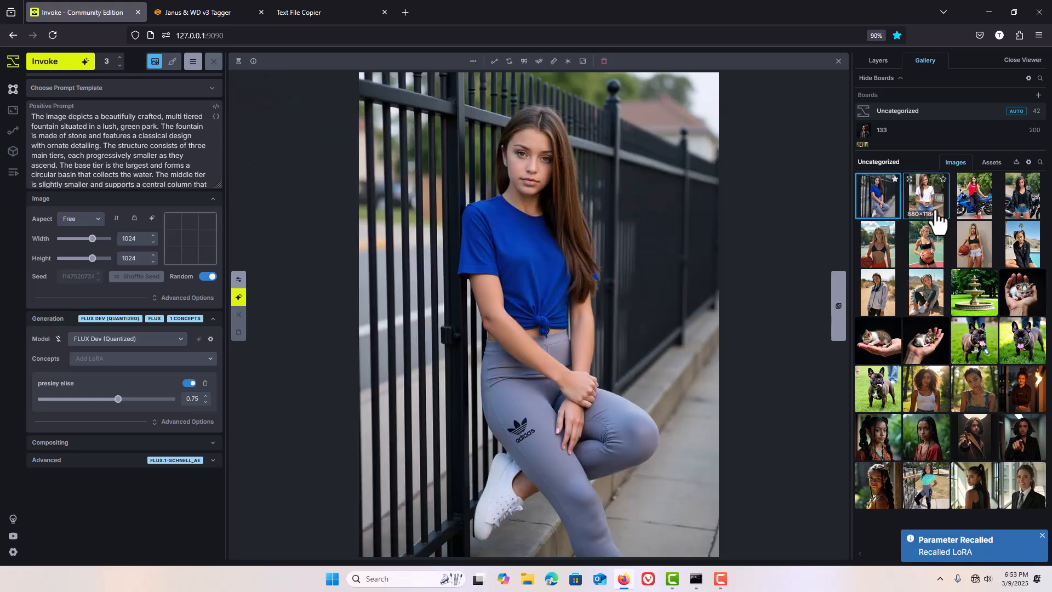
View the sleeping kitten image and the fountain image in the gallery
left_click(931, 344)
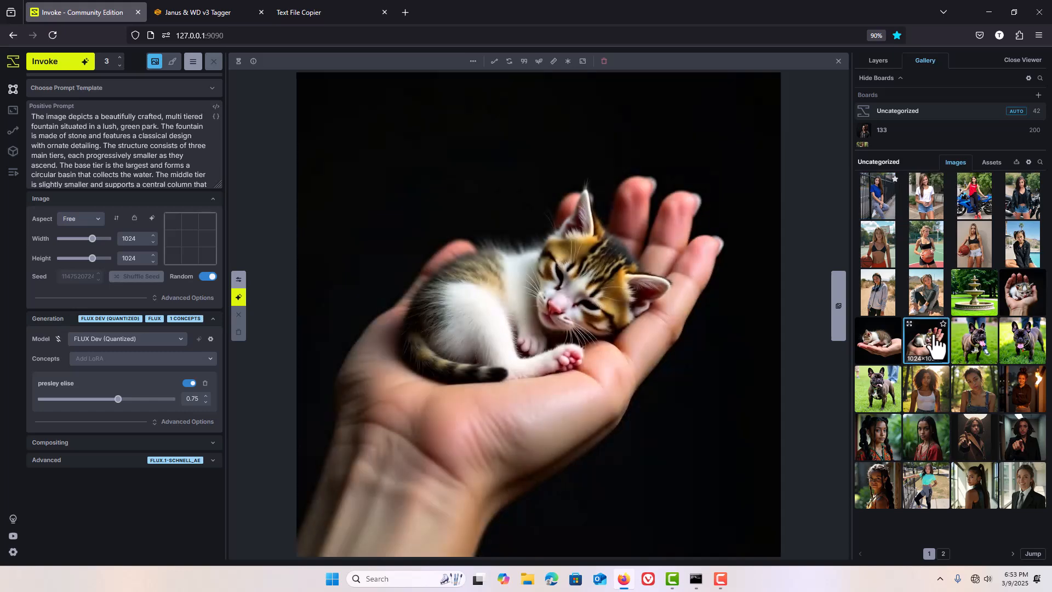
left_click(974, 303)
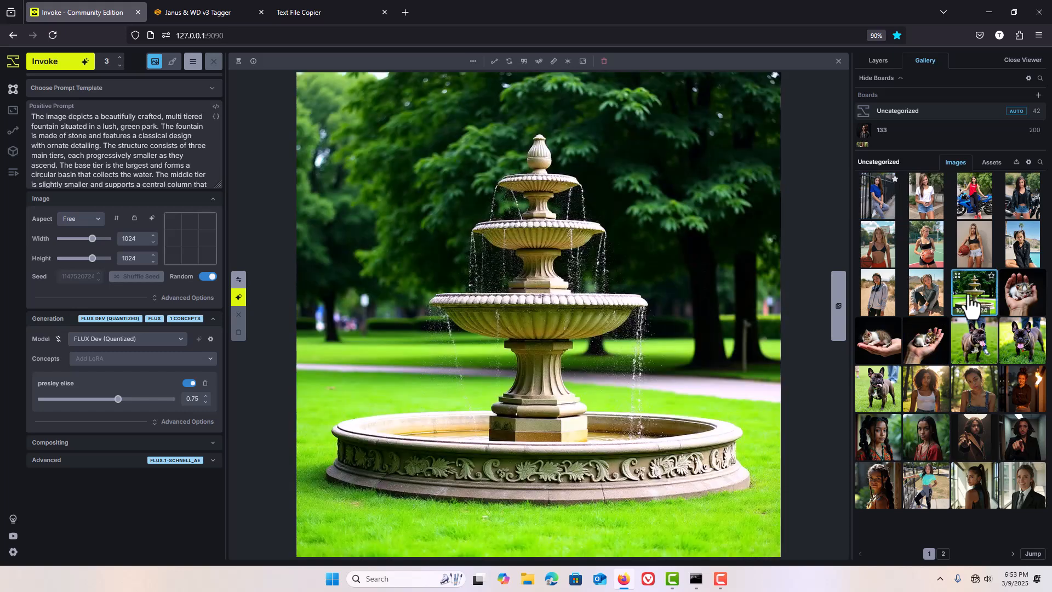
Switch to Janus & WD v3 Tagger and open the Random Character Generator
left_click(210, 18)
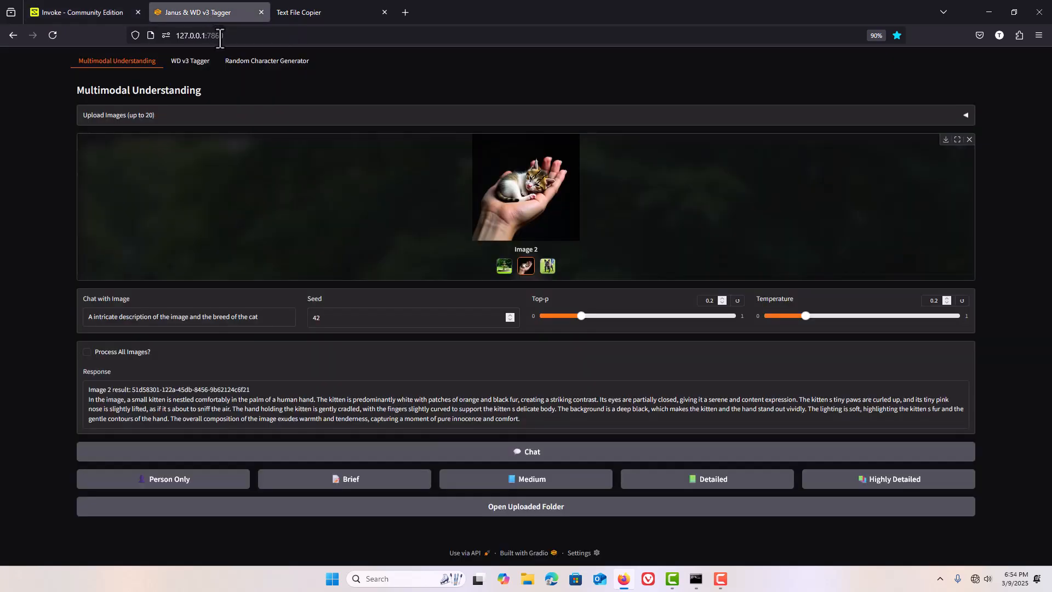
left_click(246, 65)
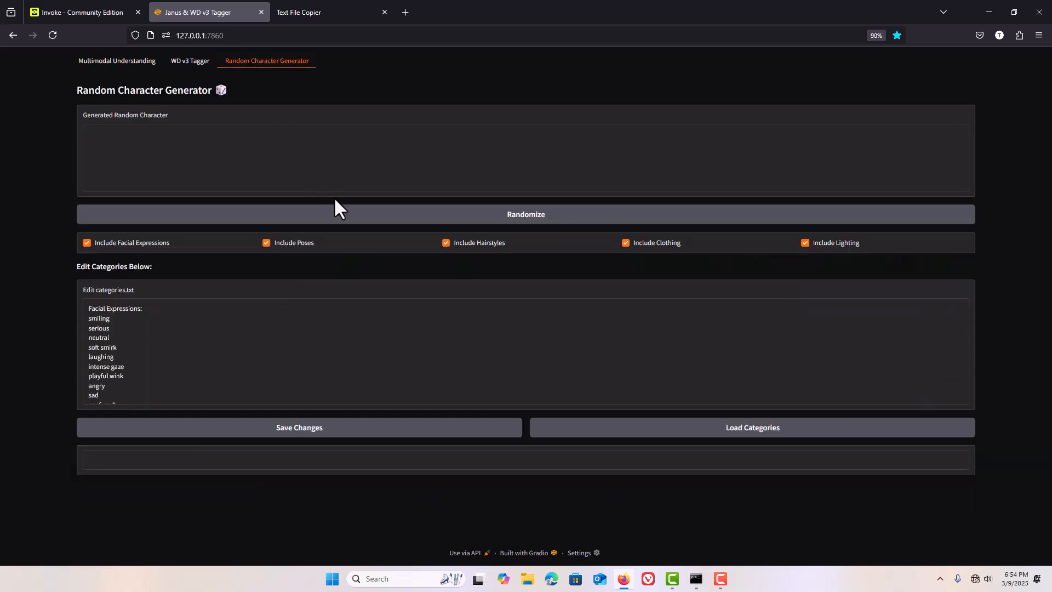
Generate two random characters in succession with all categories included, and copy the full description of the second one
left_click(346, 215)
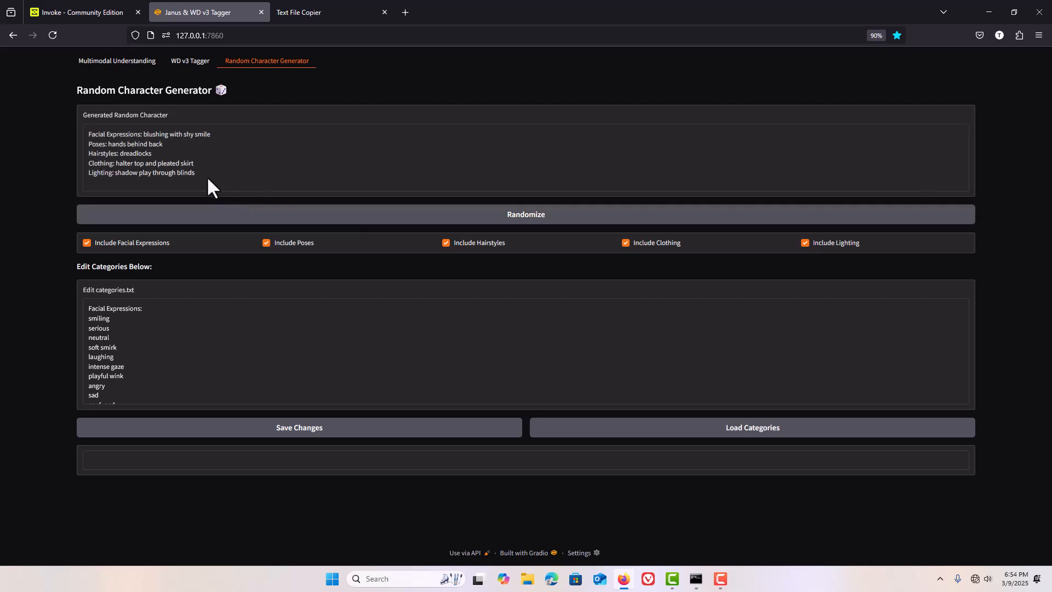
left_click_drag(137, 153, 101, 133)
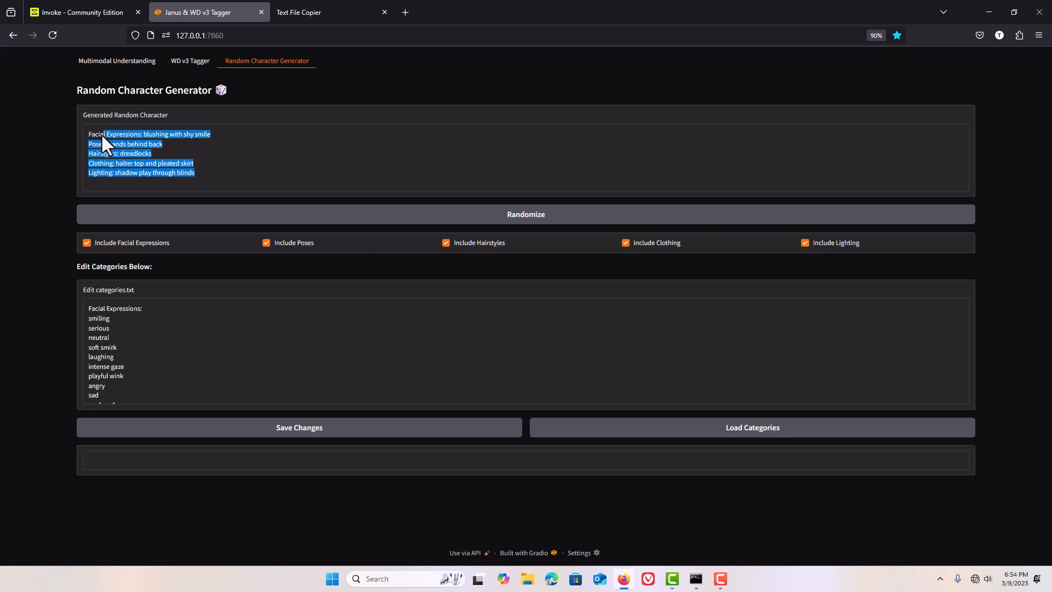
left_click(347, 215)
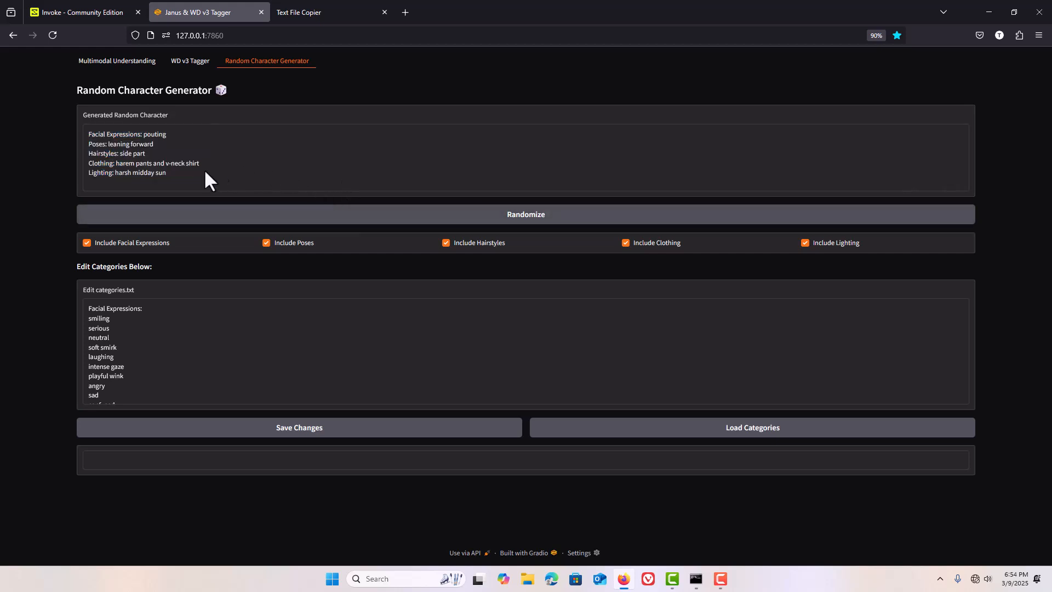
left_click_drag(199, 169, 105, 131)
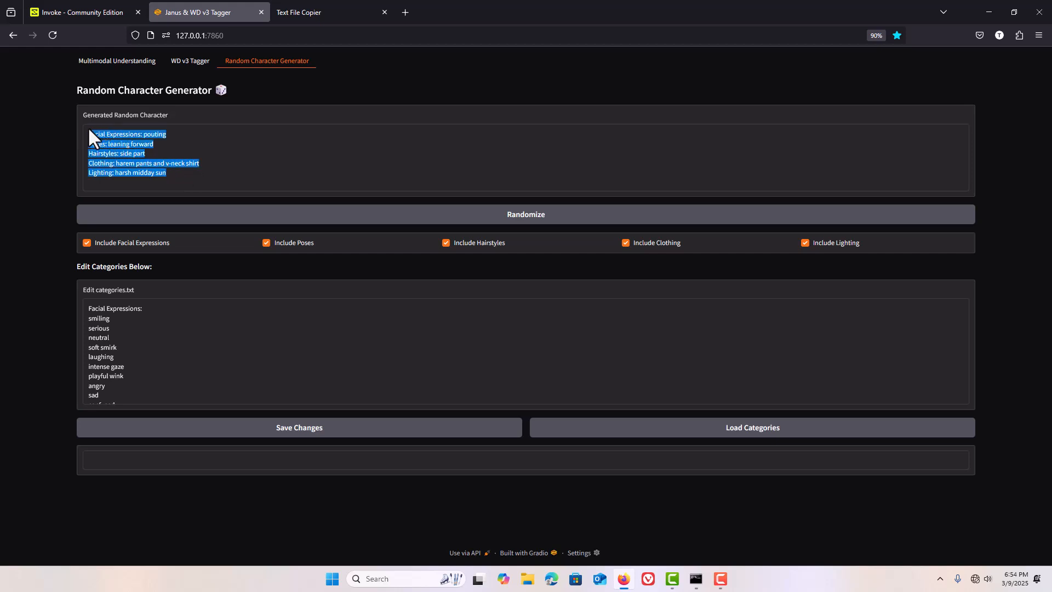
right_click(110, 135)
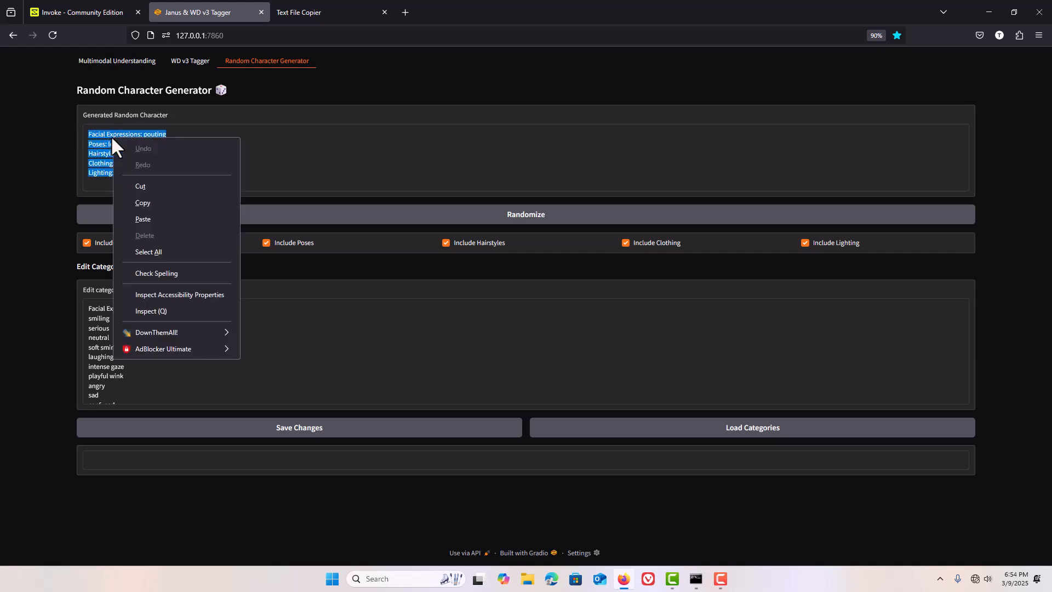
left_click(144, 202)
Switch to Invoke, enlarge the positive prompt box and replace its text with "a 21 year old women" followed by the copied character description
left_click(103, 14)
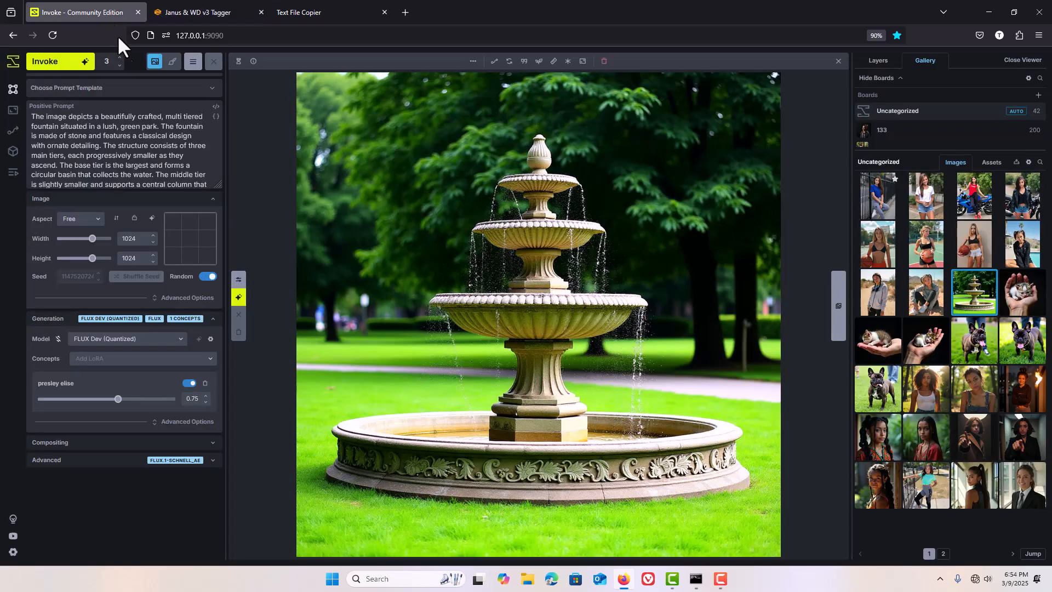
left_click_drag(218, 183, 217, 271)
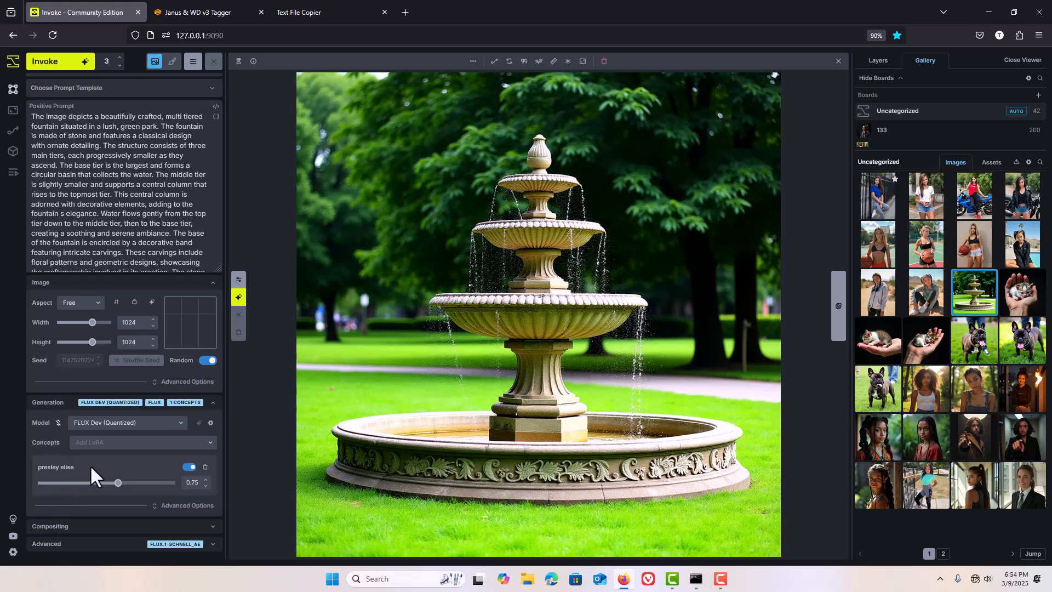
triple_click(163, 199)
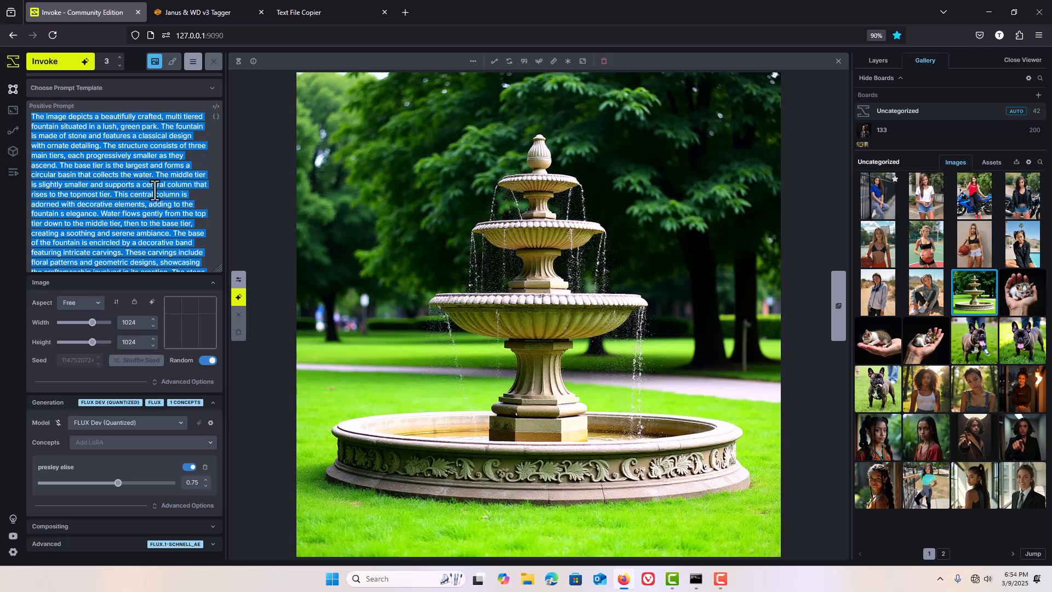
type("a 21")
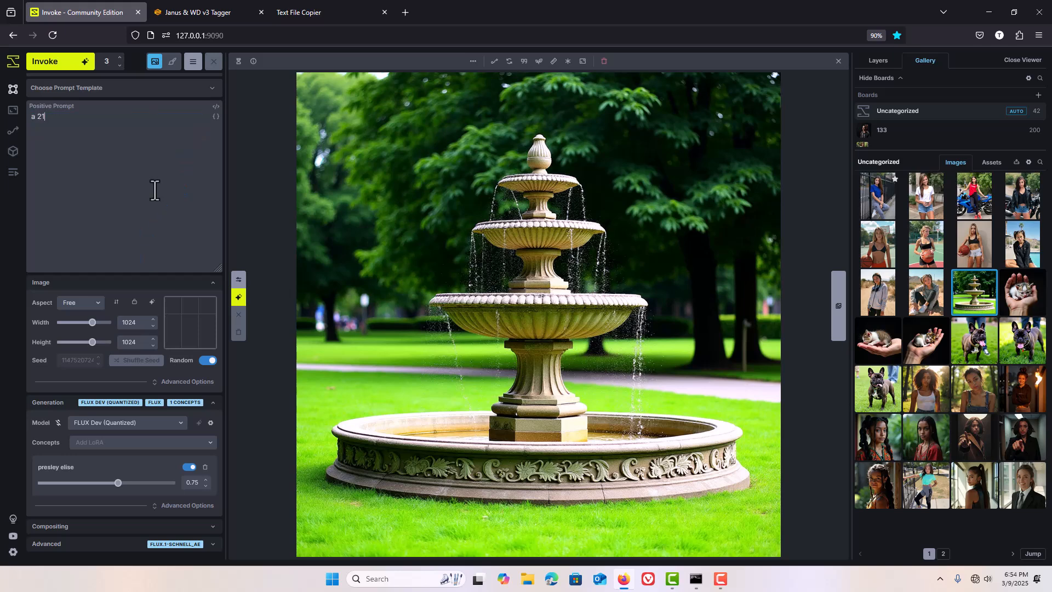
type(" year old wo")
key("BackSpace")
key("BackSpace")
key("BackSpace")
type("men")
key("ctrl+v")
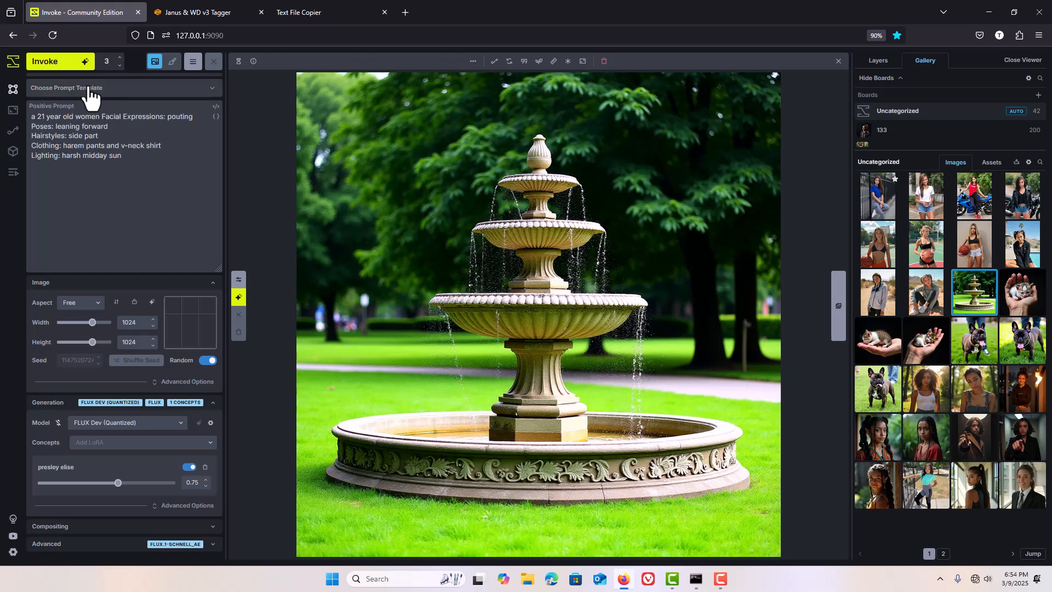
Set the number of images to 2, generate them from the character prompt and view both results
left_click(119, 65)
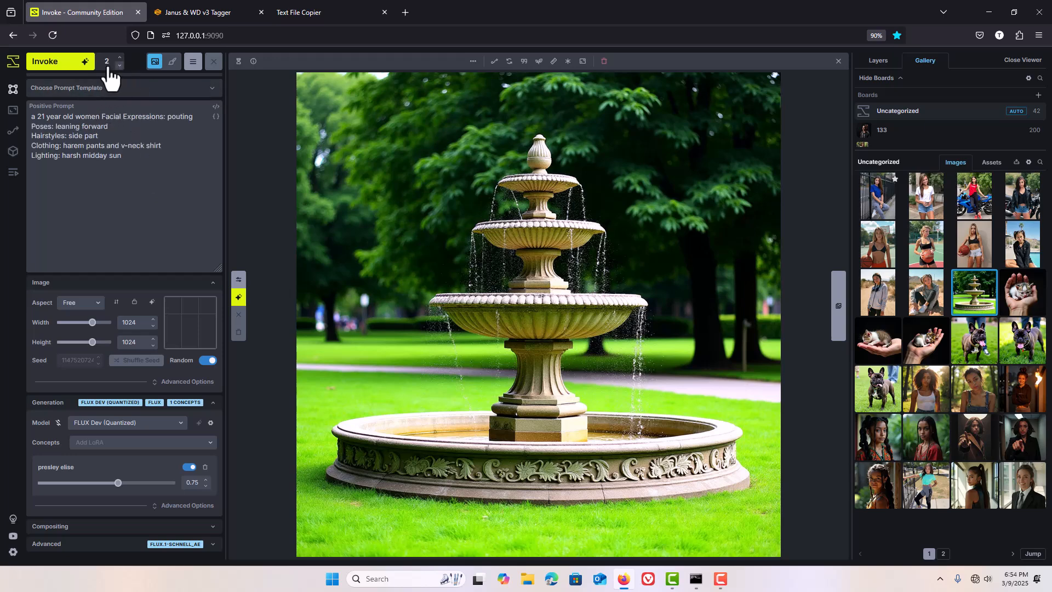
left_click(58, 65)
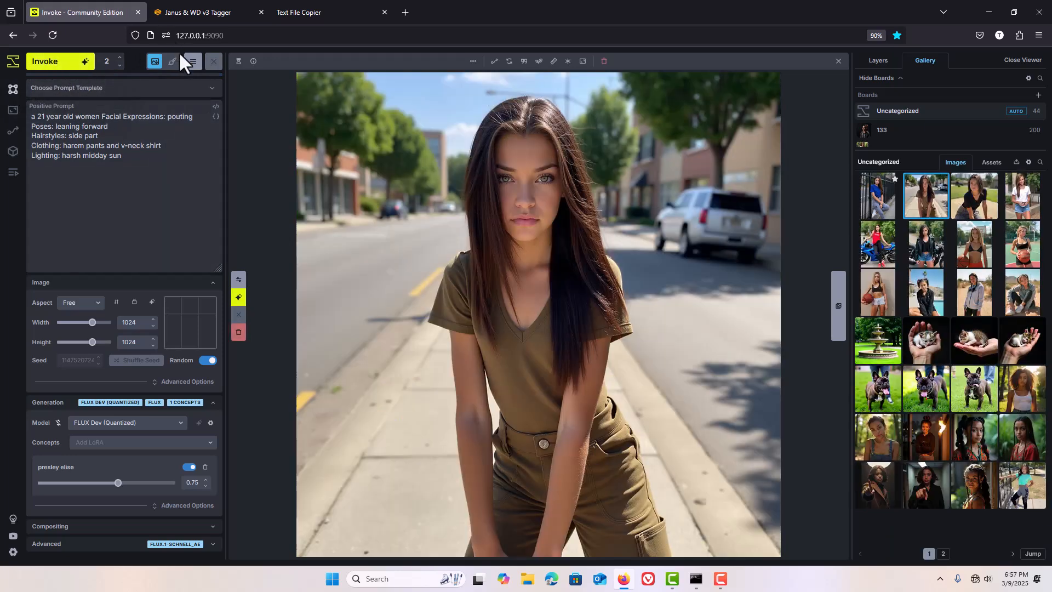
left_click(974, 207)
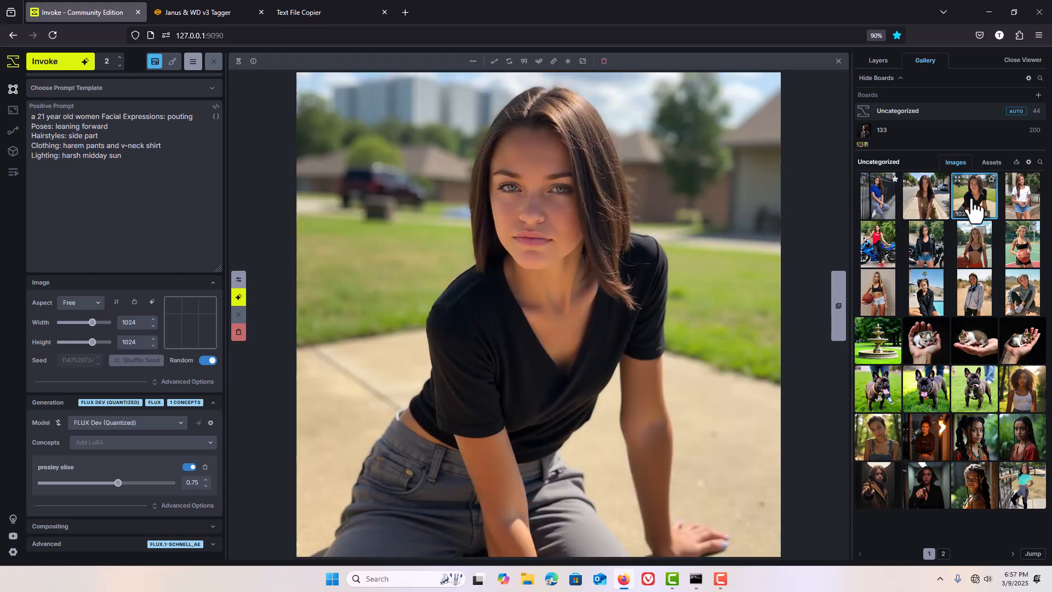
left_click(926, 204)
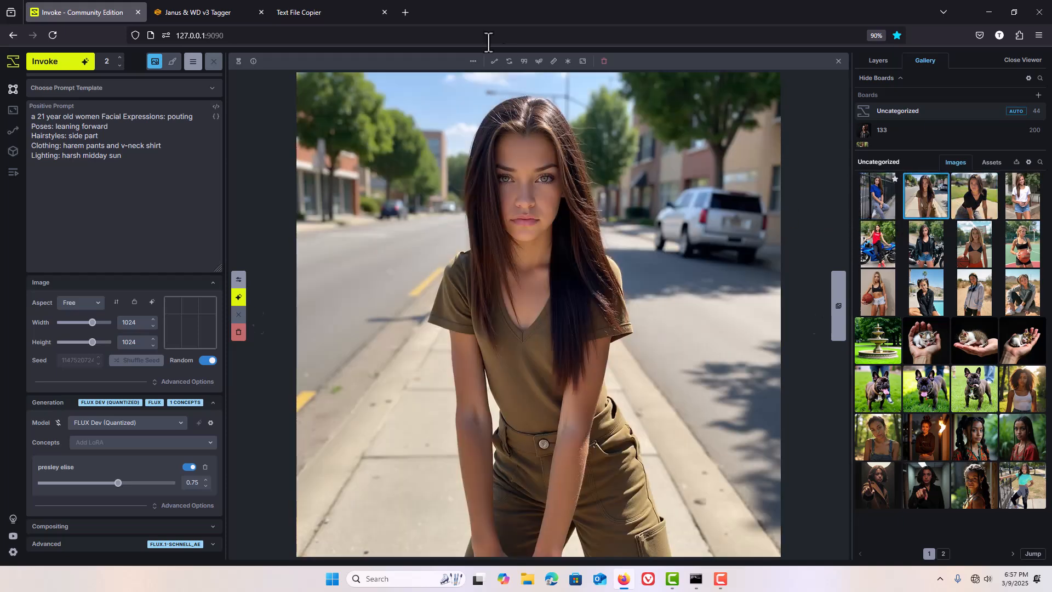
Switch to Janus & WD v3 Tagger and generate another random character
left_click(200, 10)
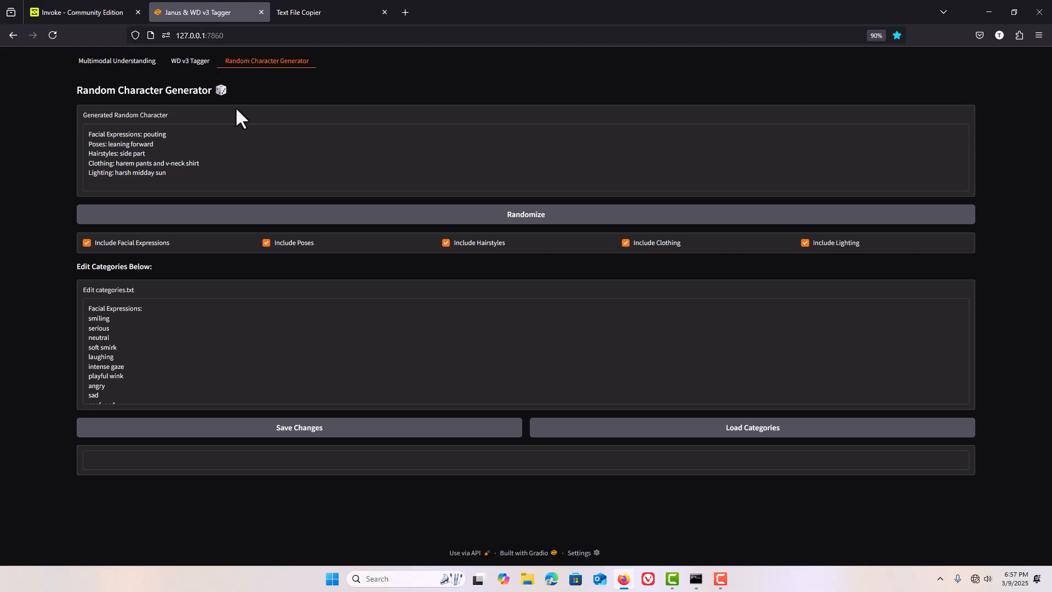
left_click(354, 219)
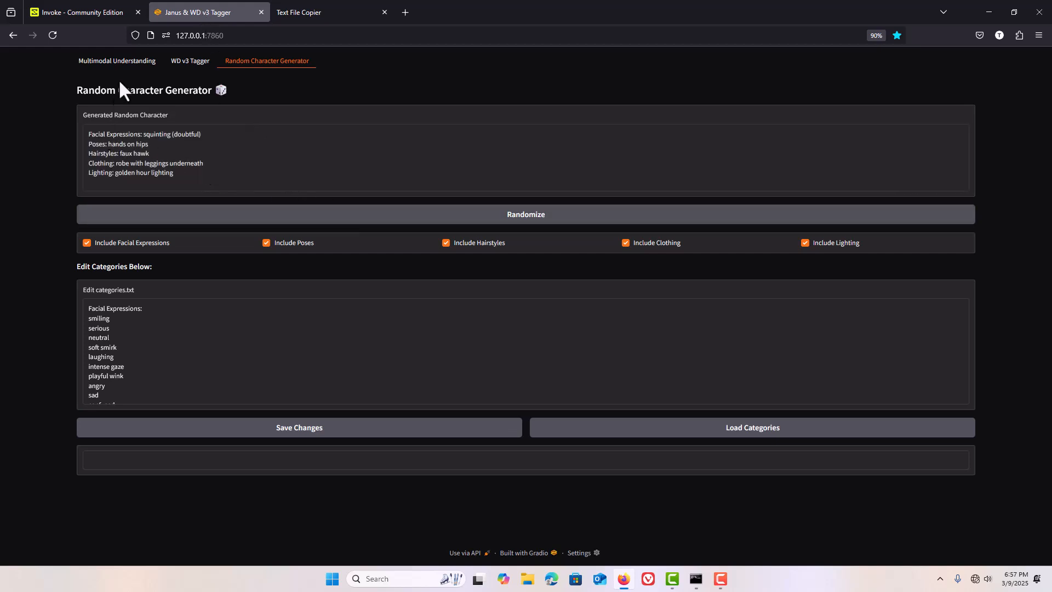
Switch to Invoke and check the steps and guidance settings in the advanced generation options
left_click(88, 11)
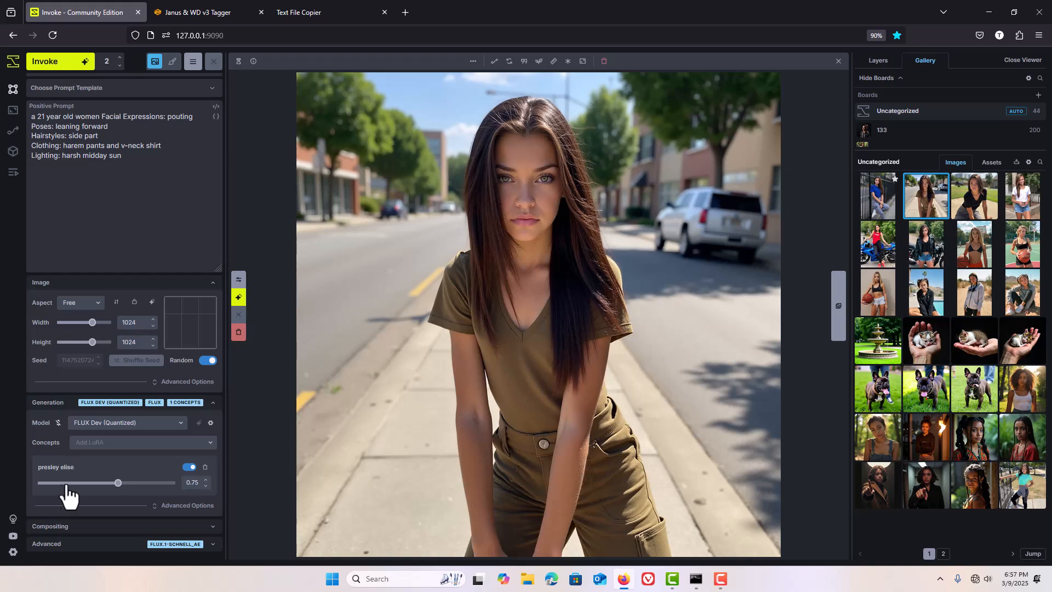
left_click(73, 548)
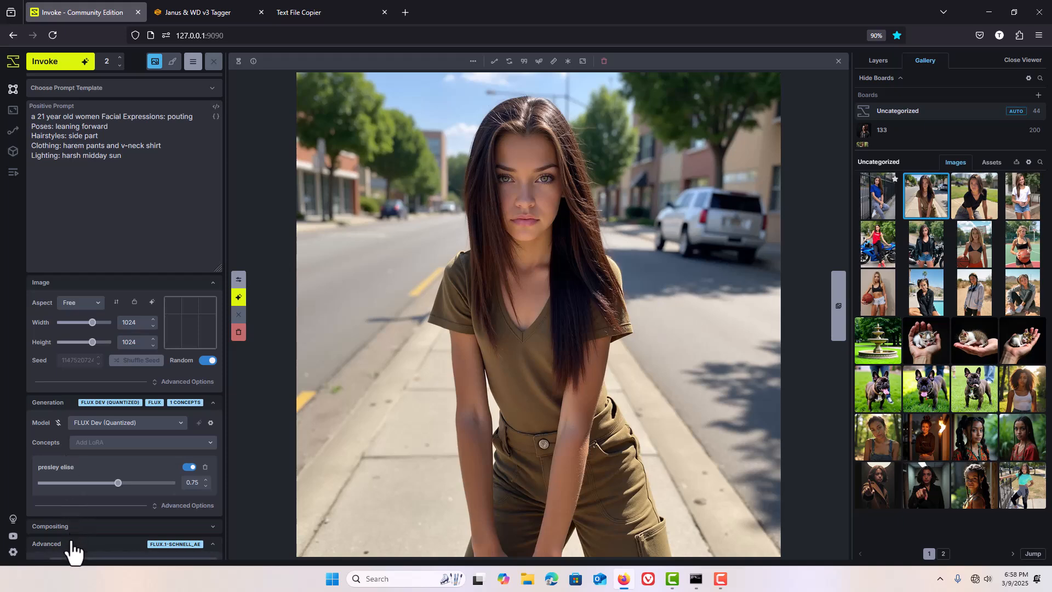
left_click(102, 507)
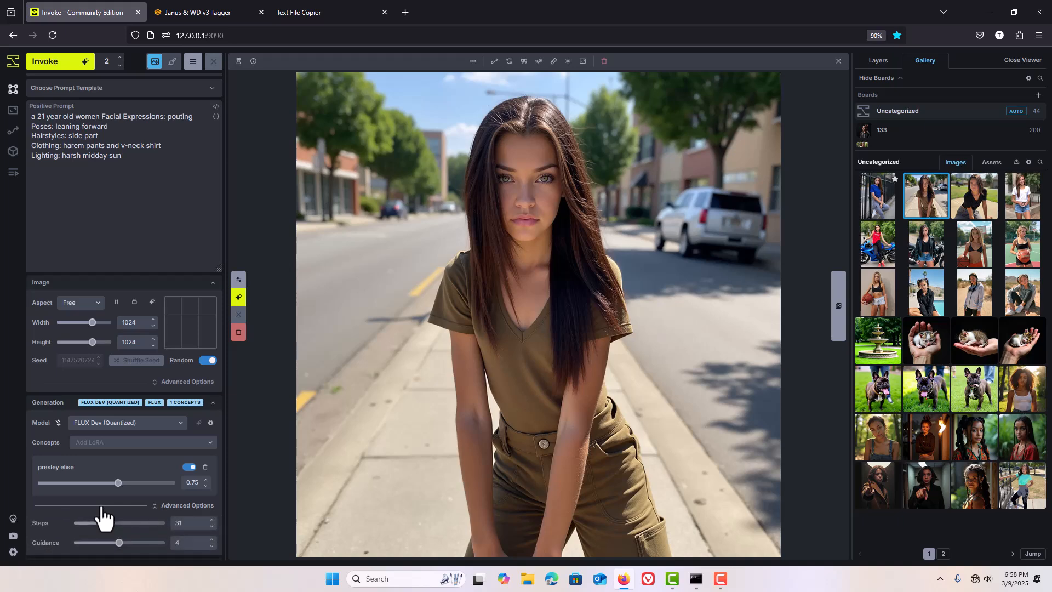
left_click(134, 505)
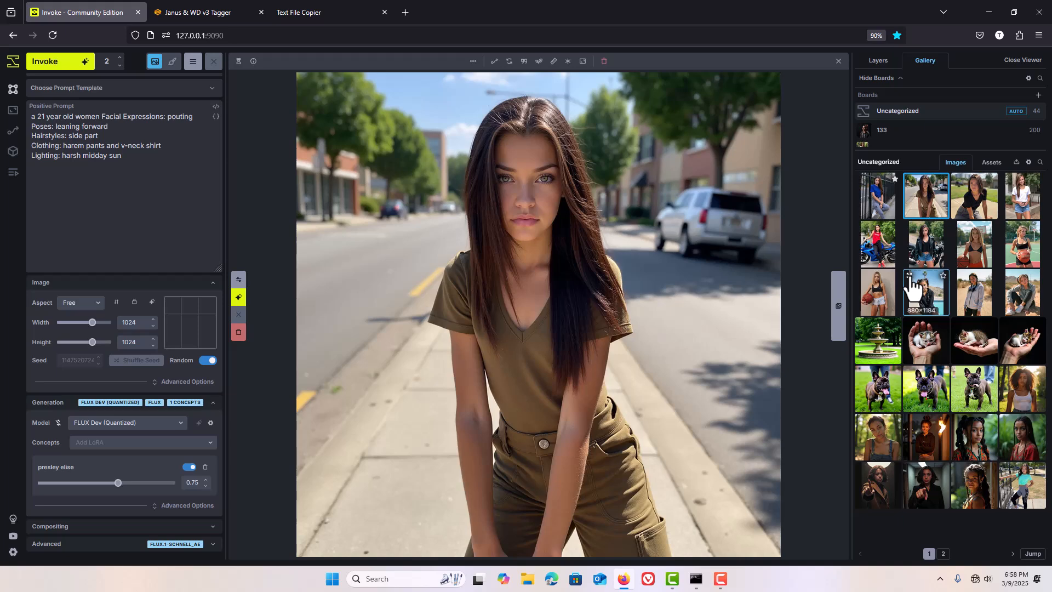
Switch to Janus & WD v3 Tagger, reload the page and generate a fresh random character in the Random Character Generator
left_click(176, 17)
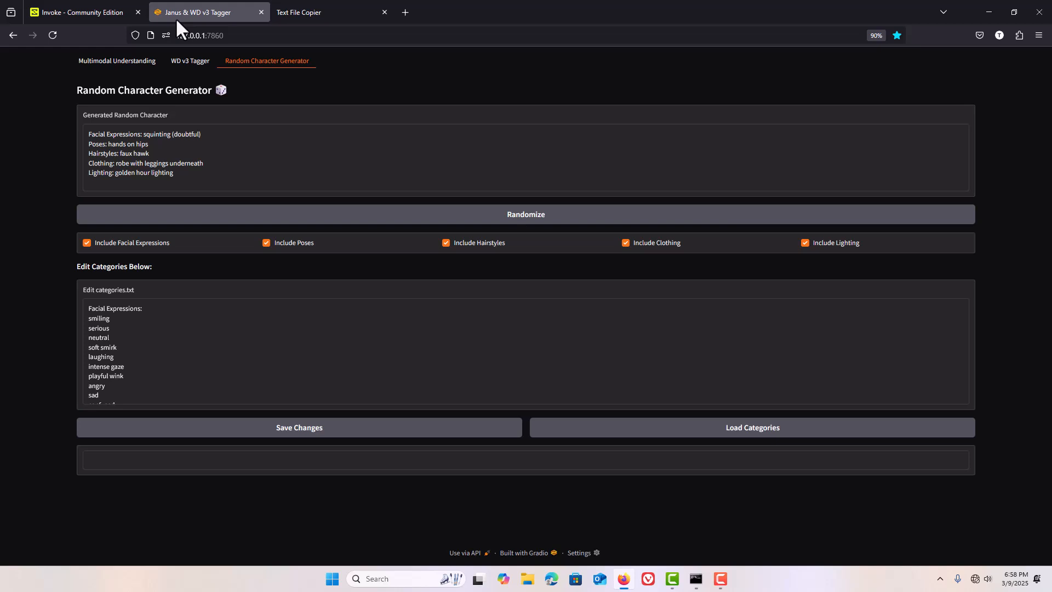
left_click(54, 35)
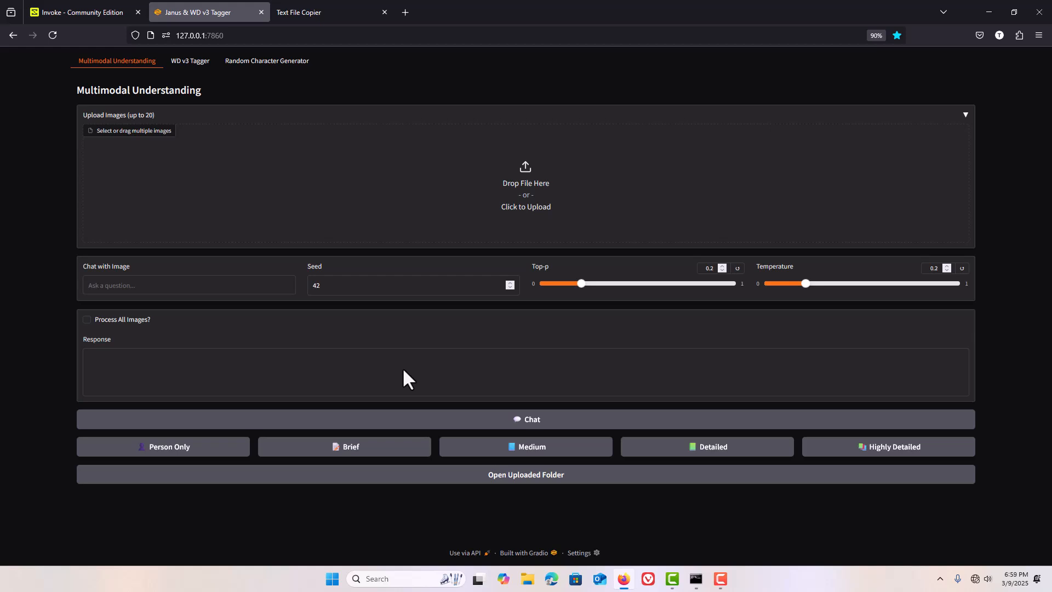
left_click(260, 65)
left_click(246, 221)
left_click(246, 220)
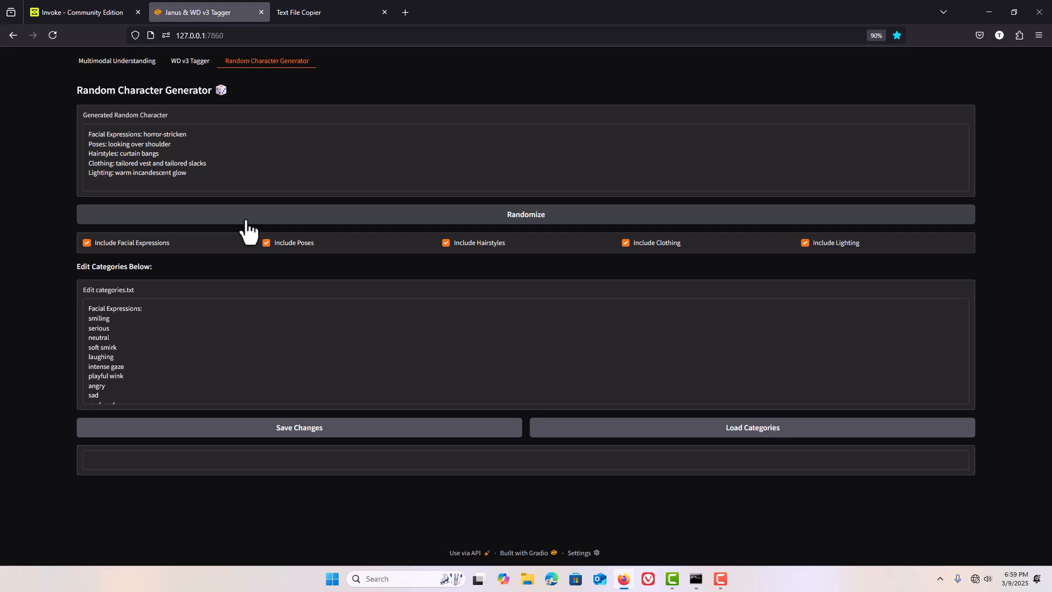
View the Multimodal Understanding page and the WD v3 Tagger page
left_click(138, 69)
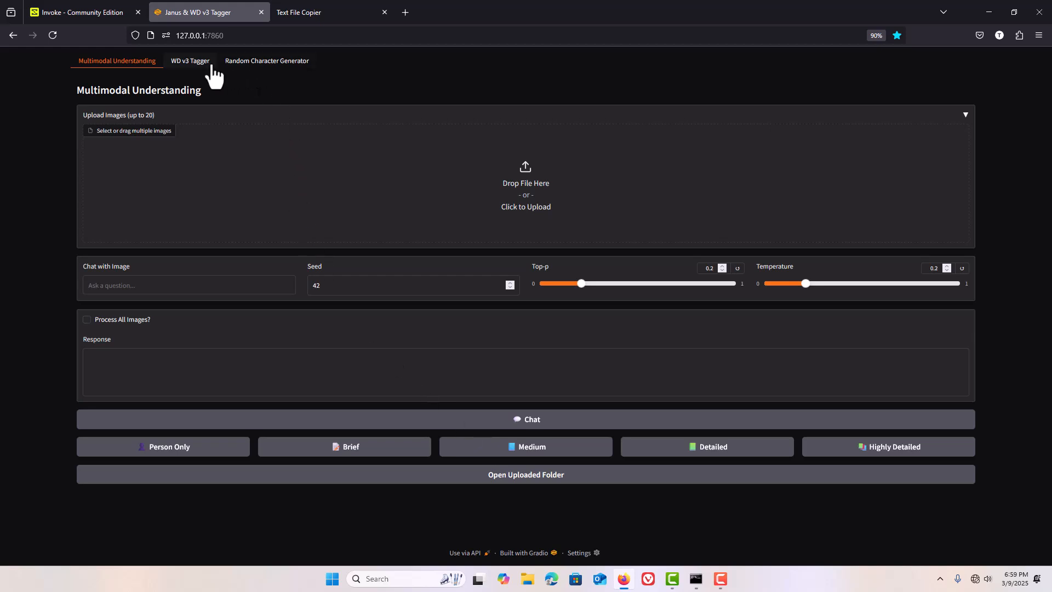
left_click(193, 62)
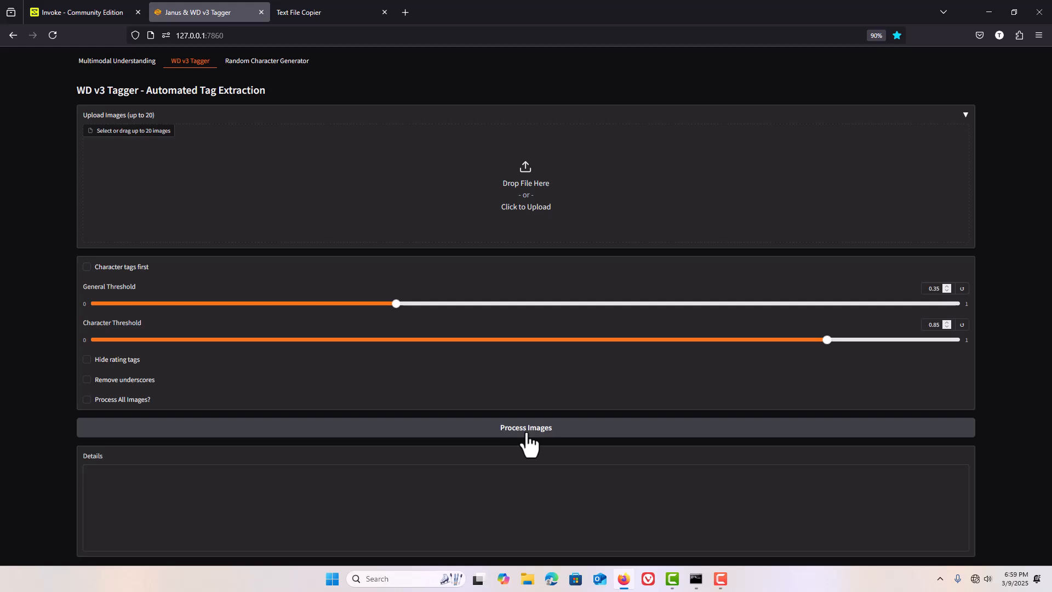
Switch to Invoke and view the kitten and French bulldog images in the gallery, ending on the kitten
left_click(102, 6)
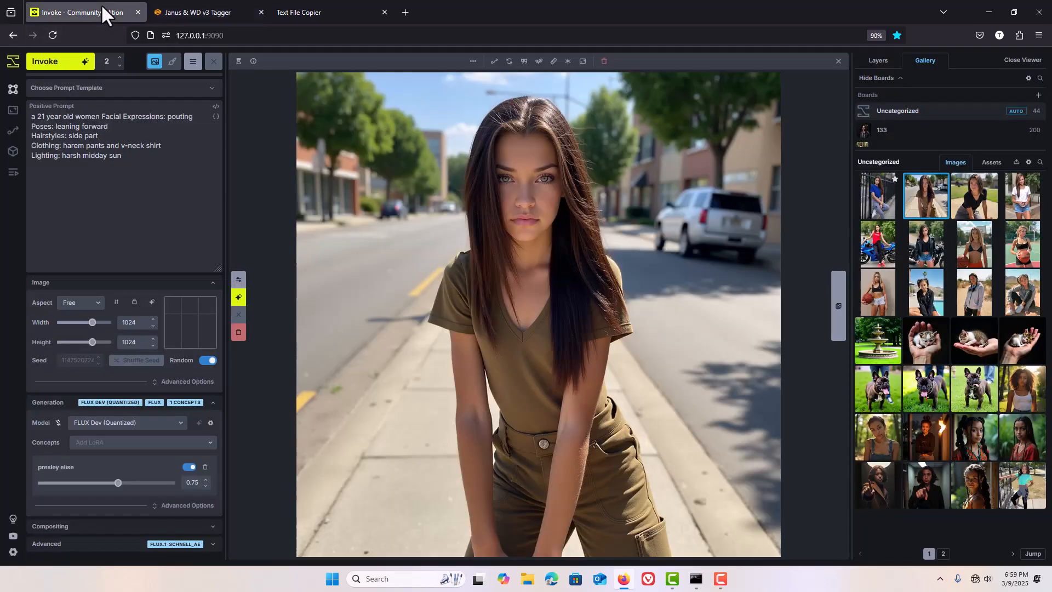
left_click(924, 355)
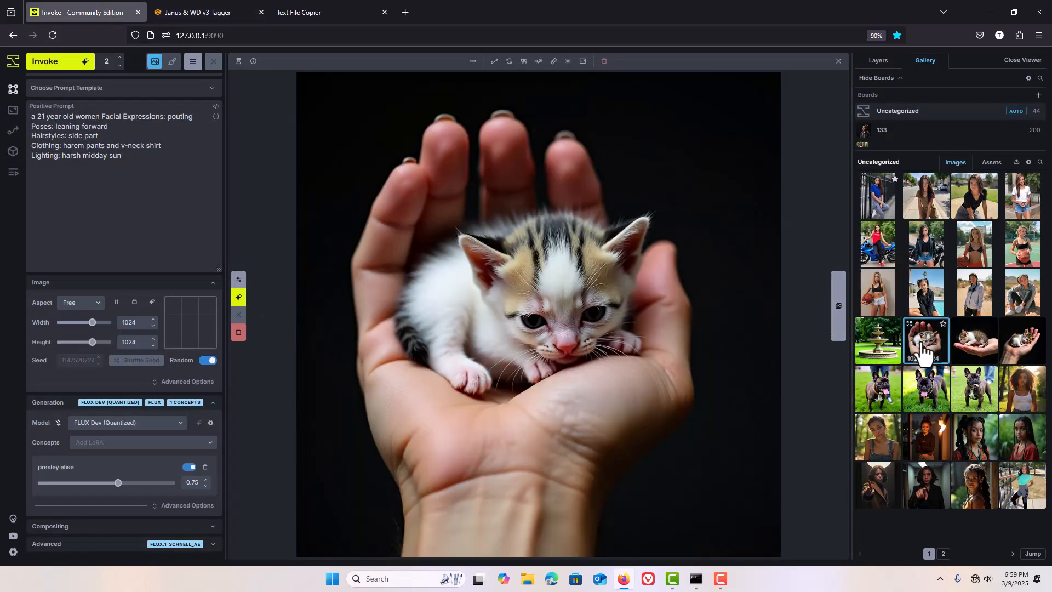
left_click(892, 403)
left_click(922, 401)
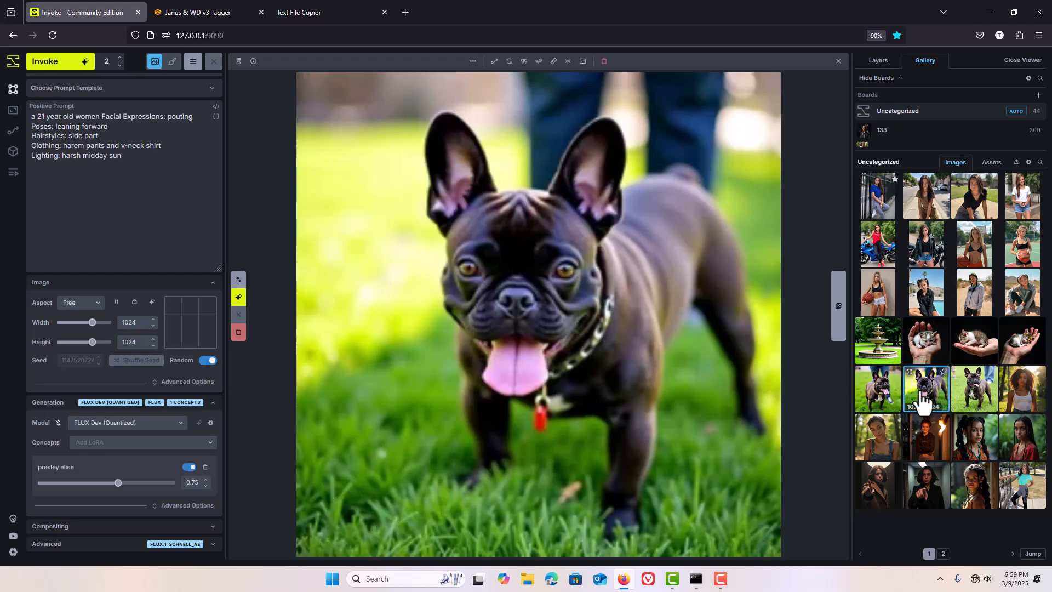
left_click(926, 355)
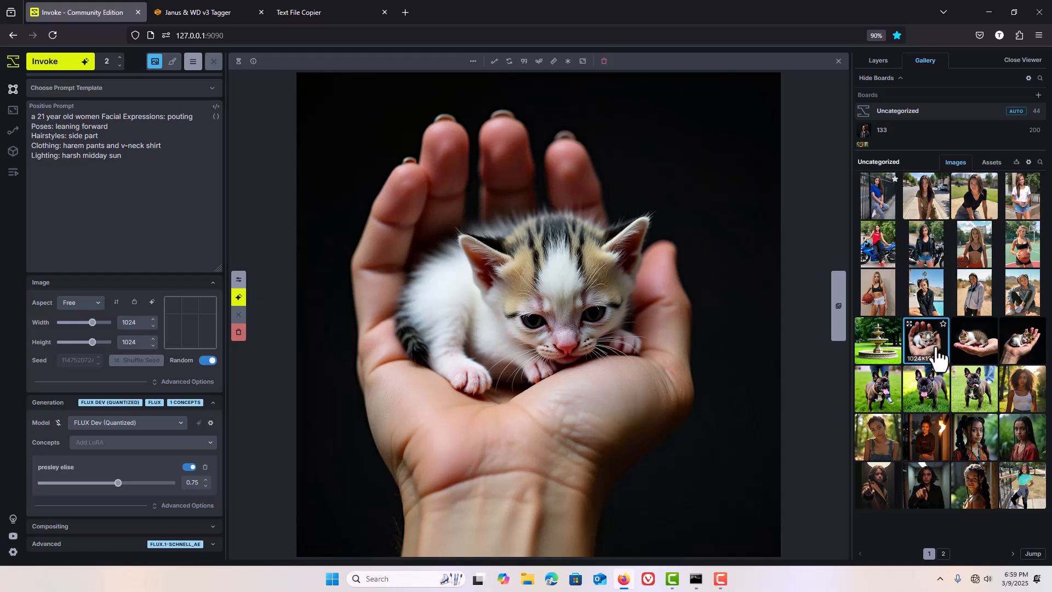